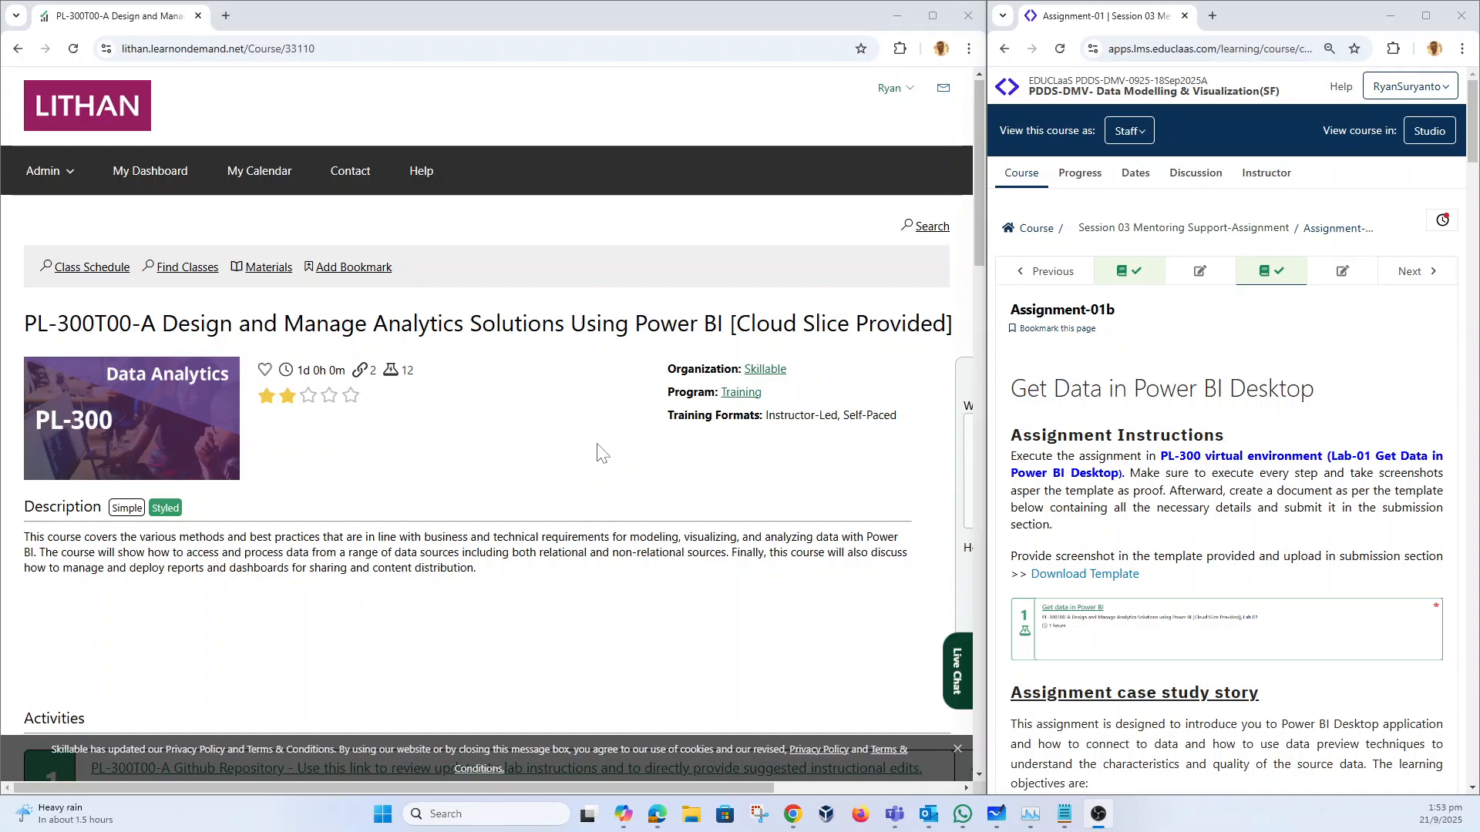
Step: Scroll the PL-300 course page down to its Interactive Labs list
scroll(600, 453, down, 3)
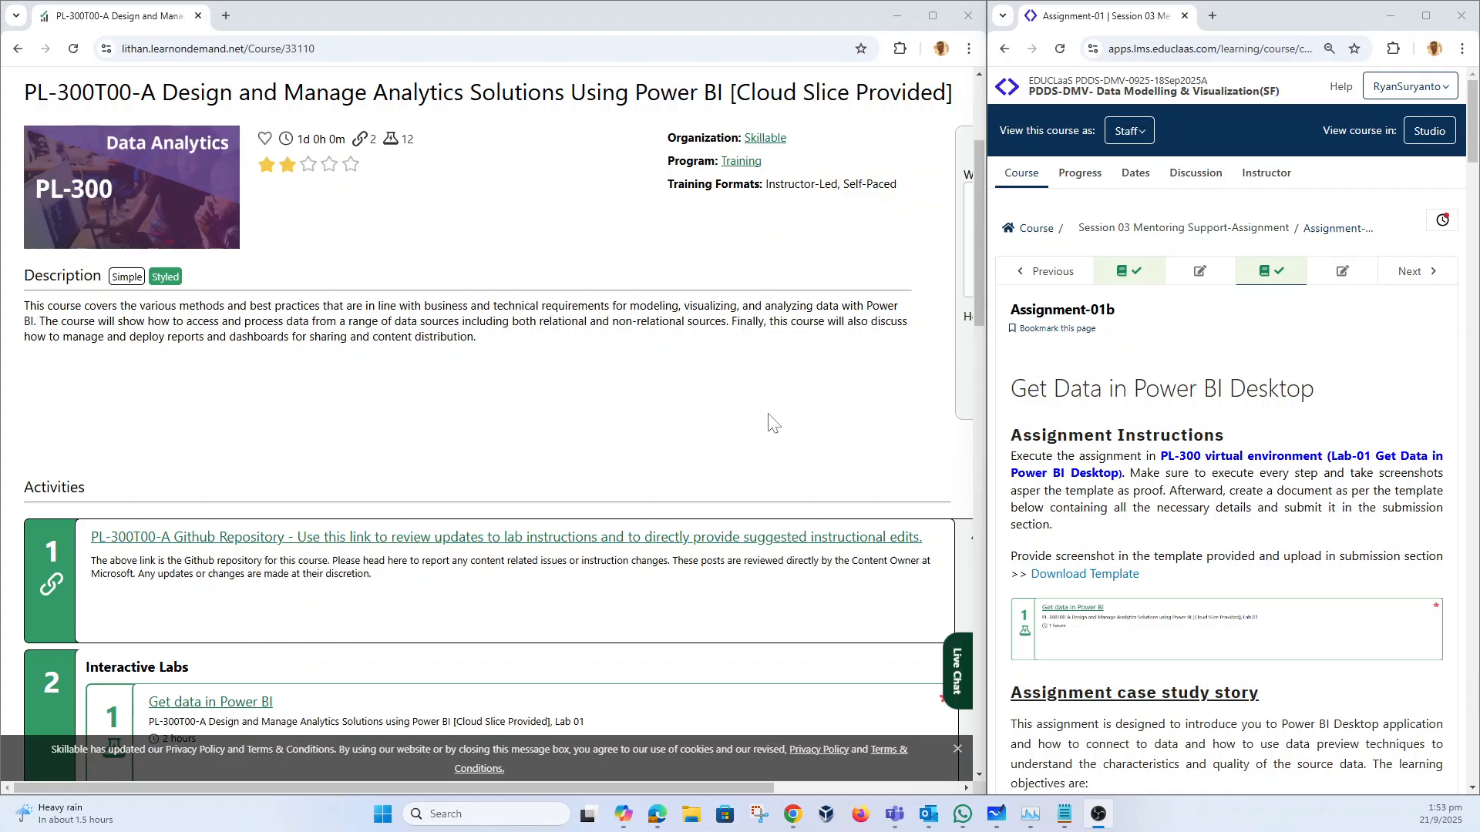
scroll(771, 423, down, 8)
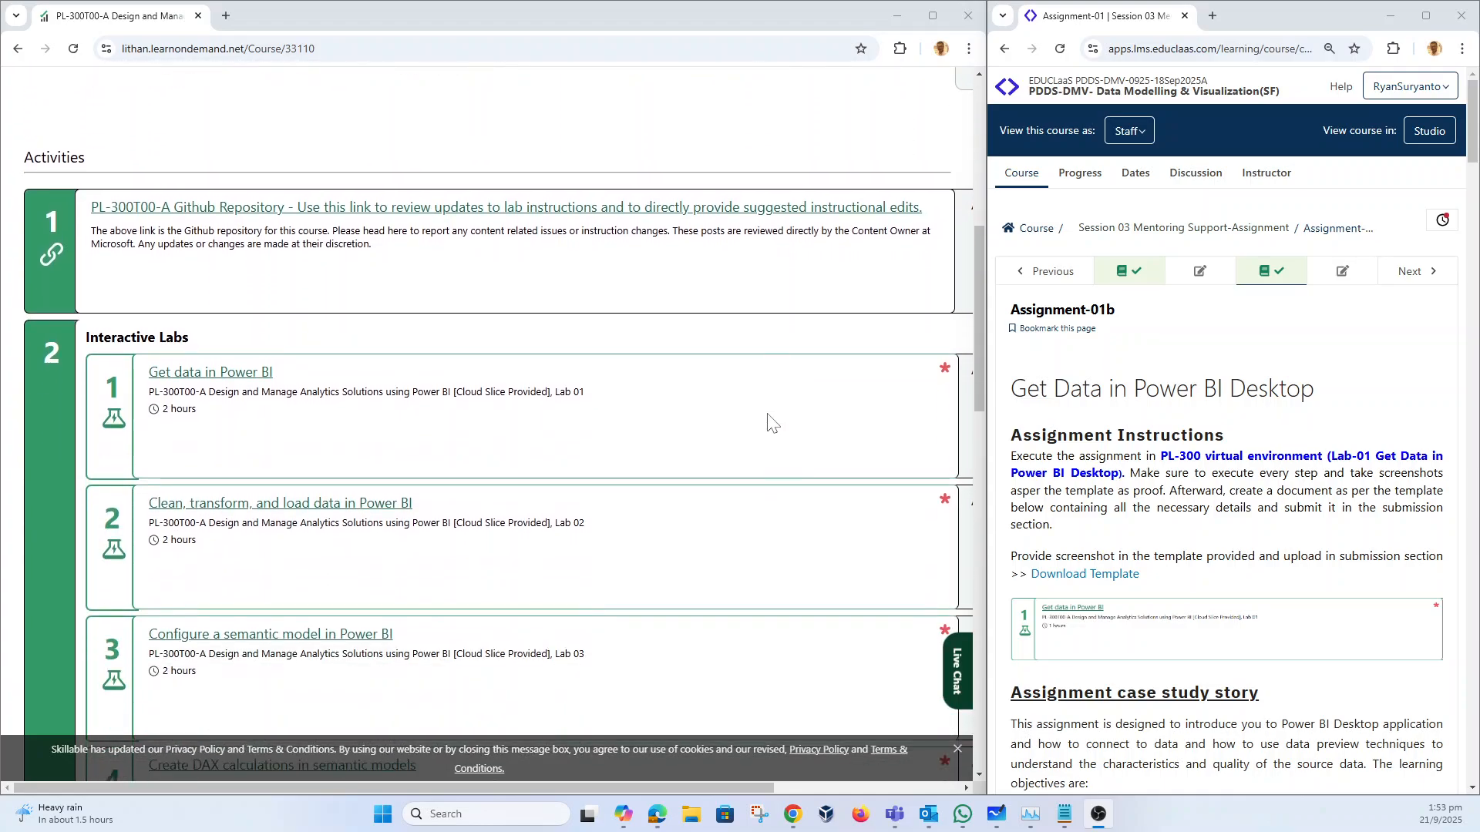
scroll(770, 423, up, 1)
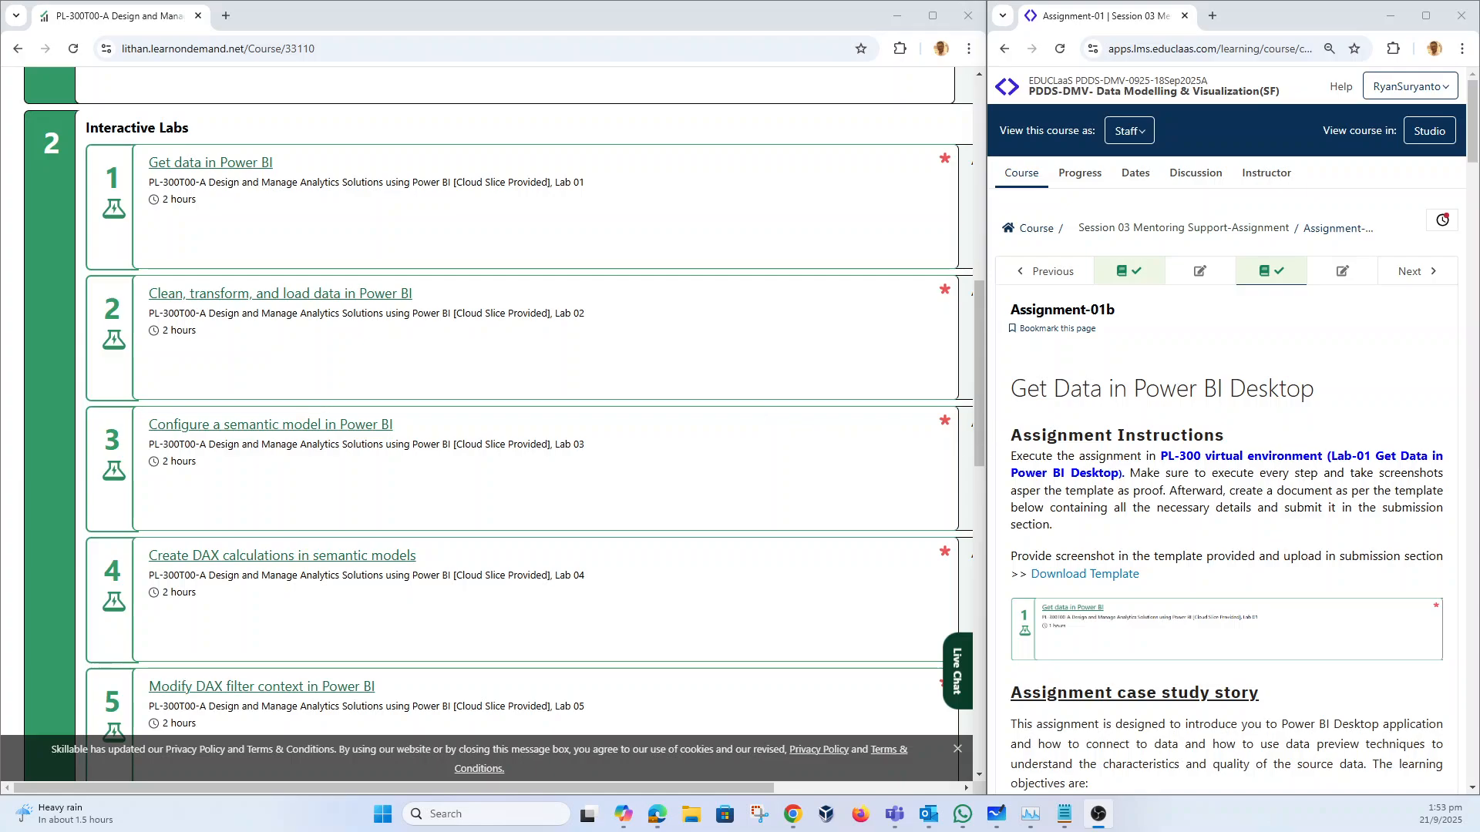
scroll(1102, 350, down, 4)
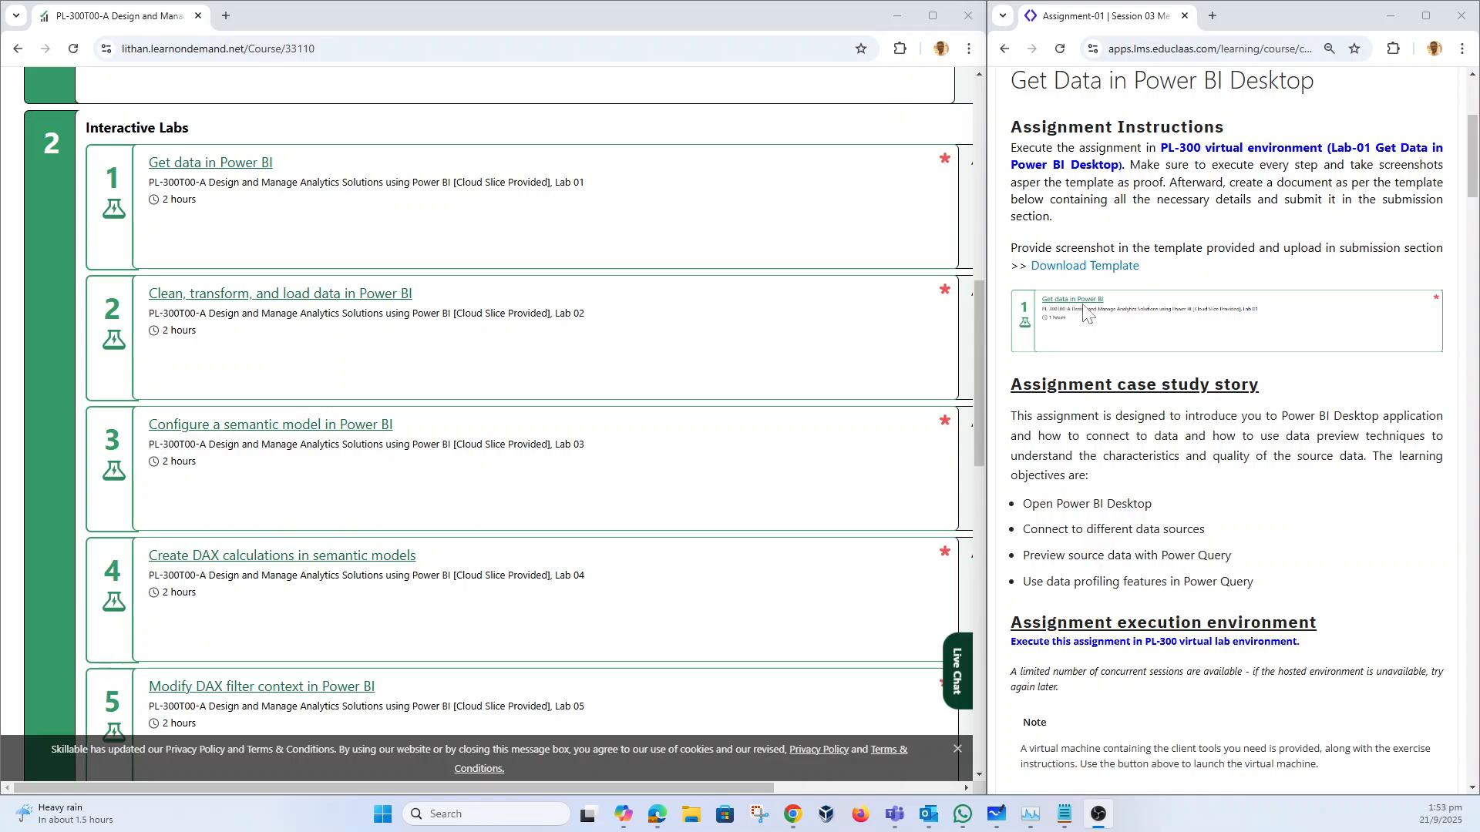
Step: Launch the Get data in Power BI lab, dock its window, and download the Assignment-1b template
click(212, 162)
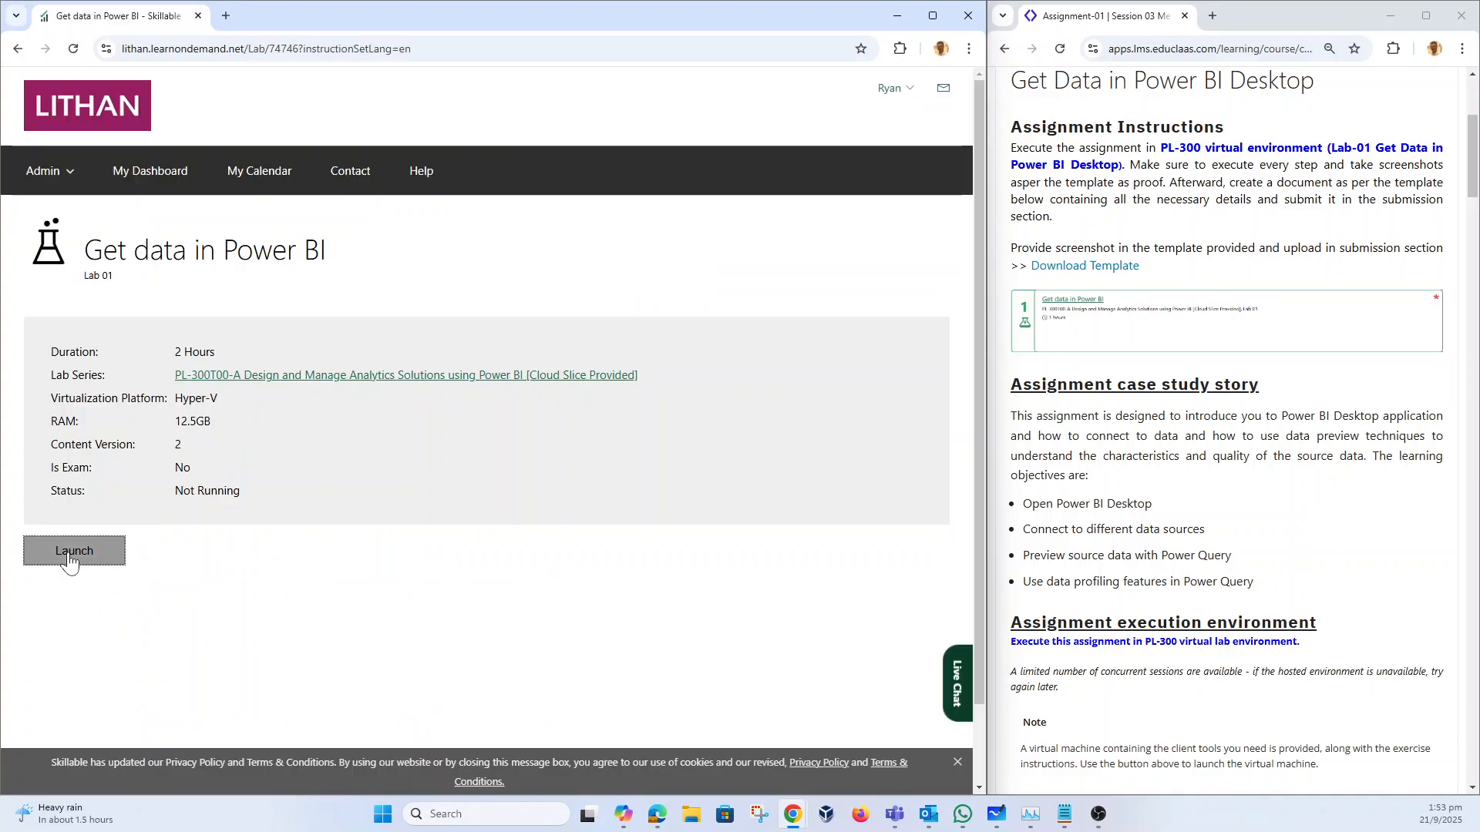
click(70, 558)
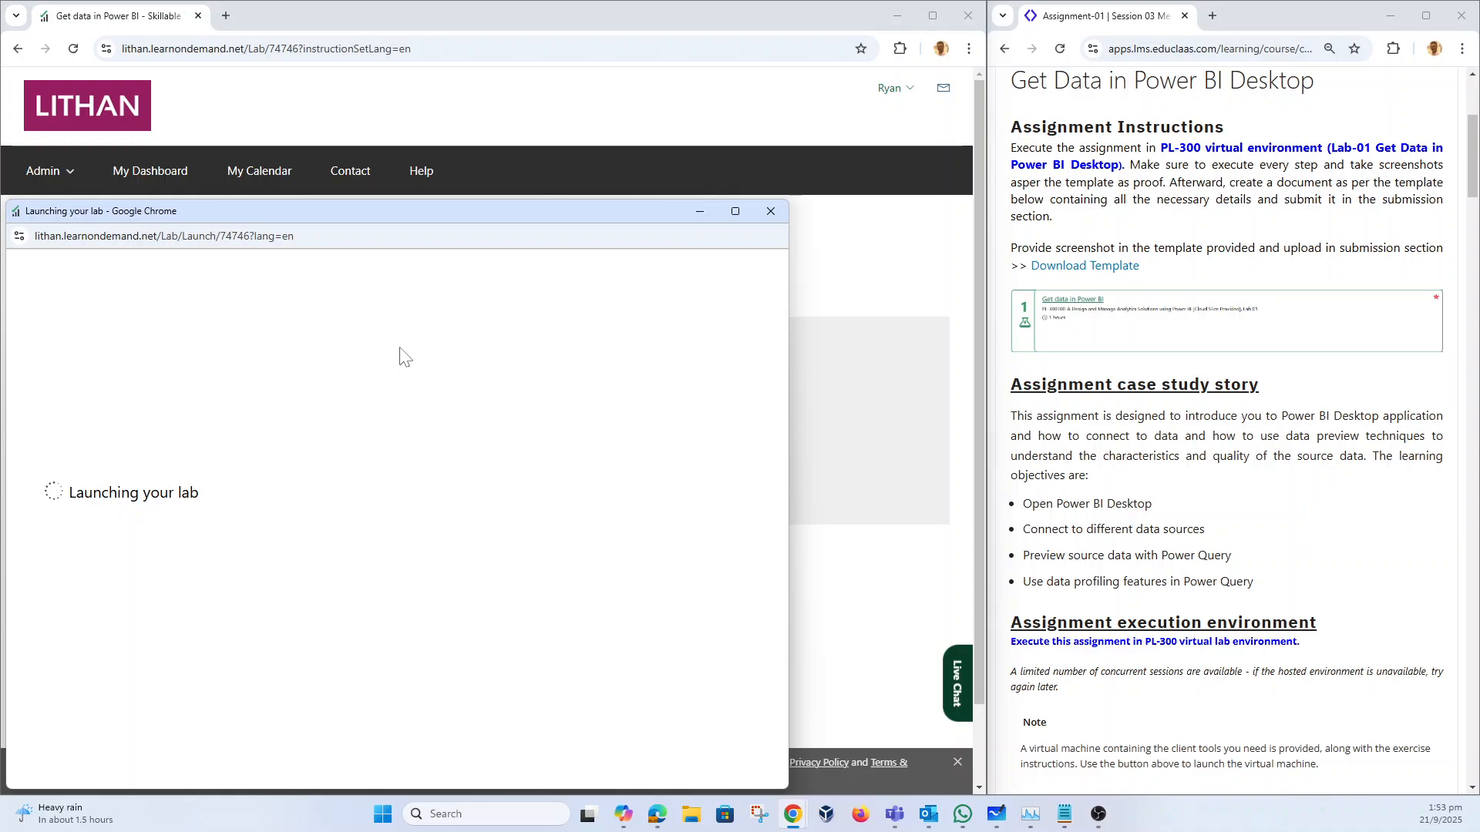
drag(448, 206, 672, 58)
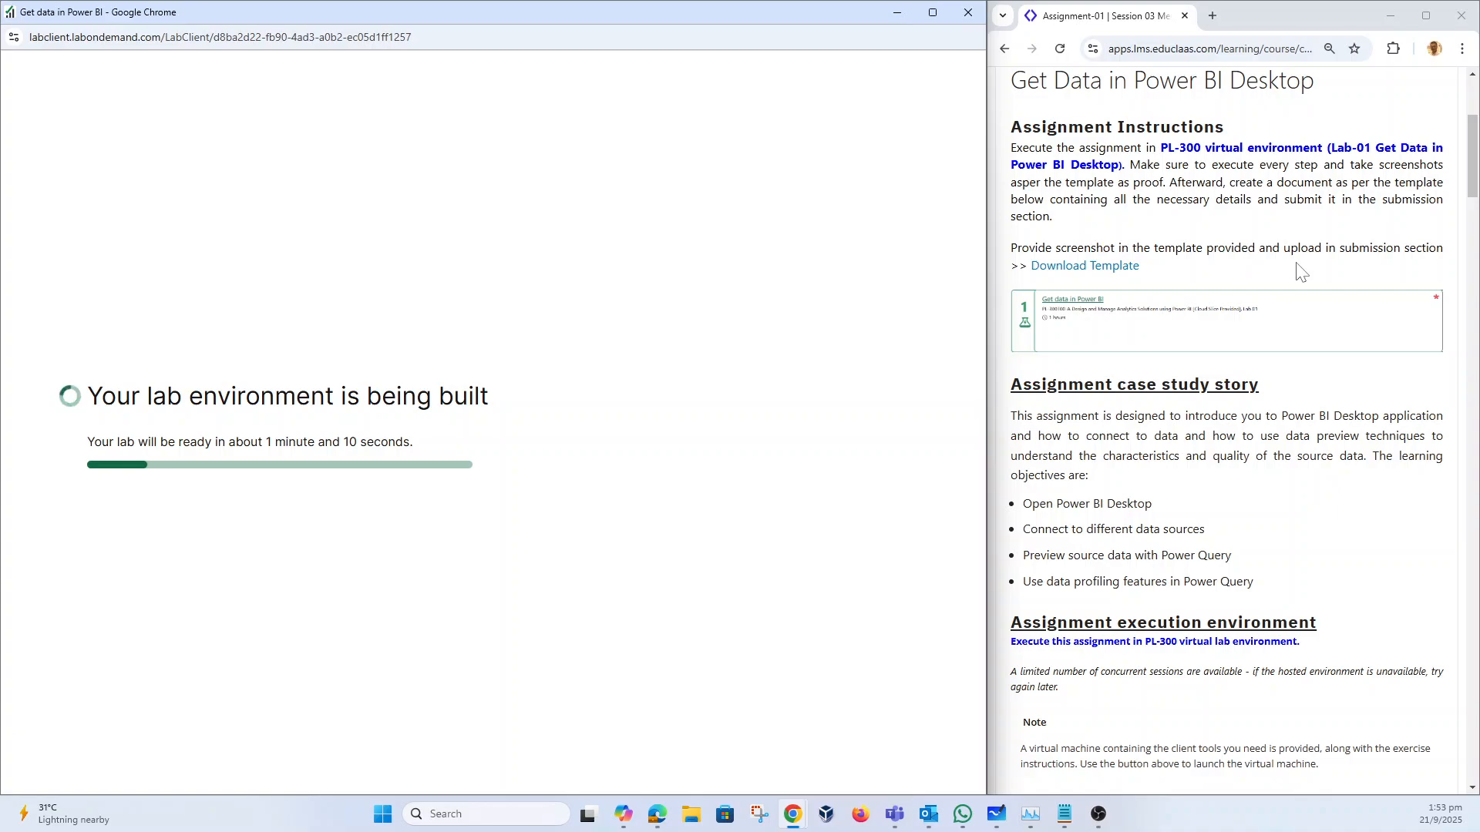
click(1098, 266)
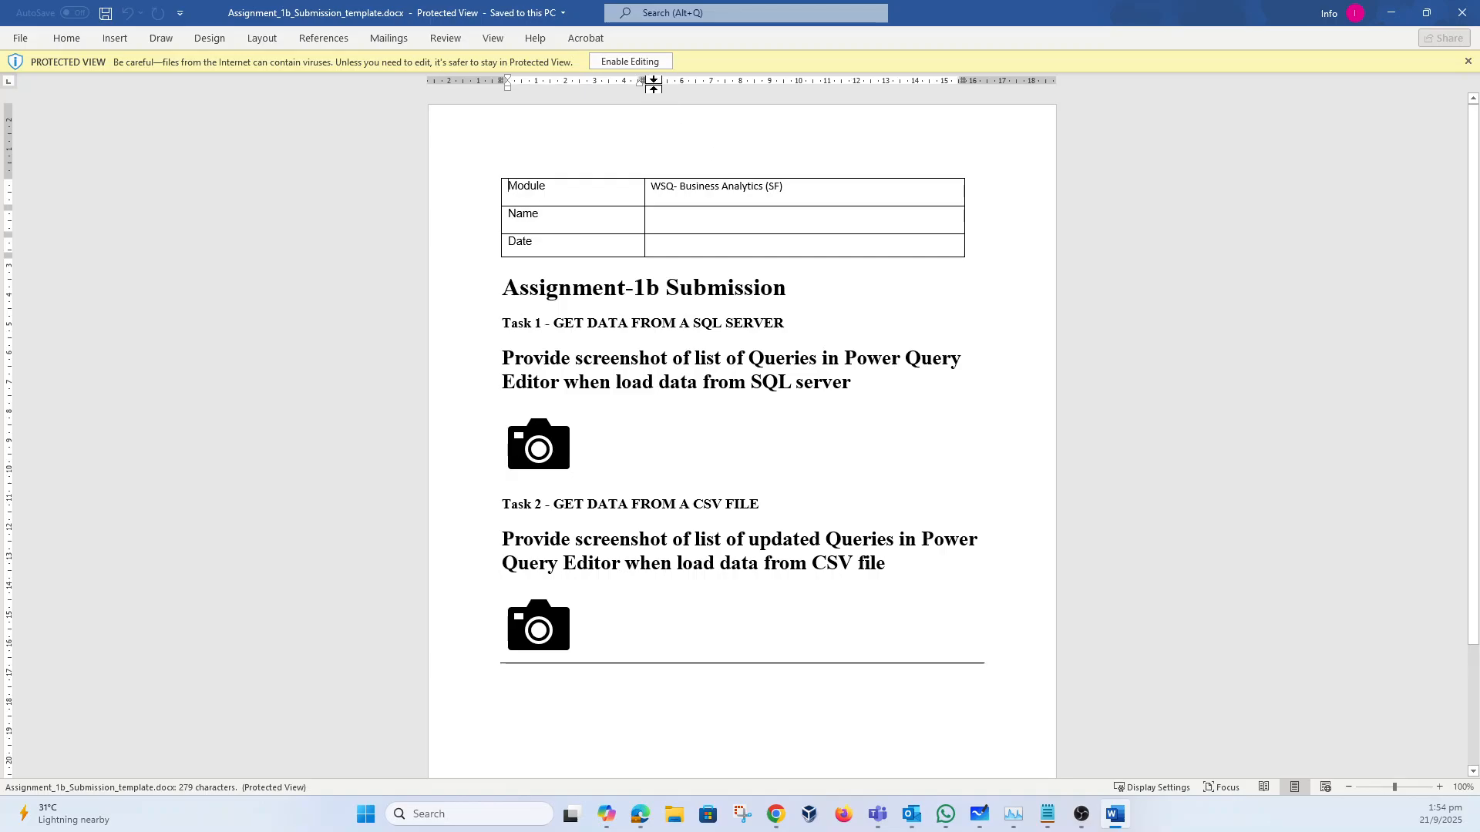
Step: Enable editing and fill the header with the student's name and date 21 Sep 2025
click(637, 61)
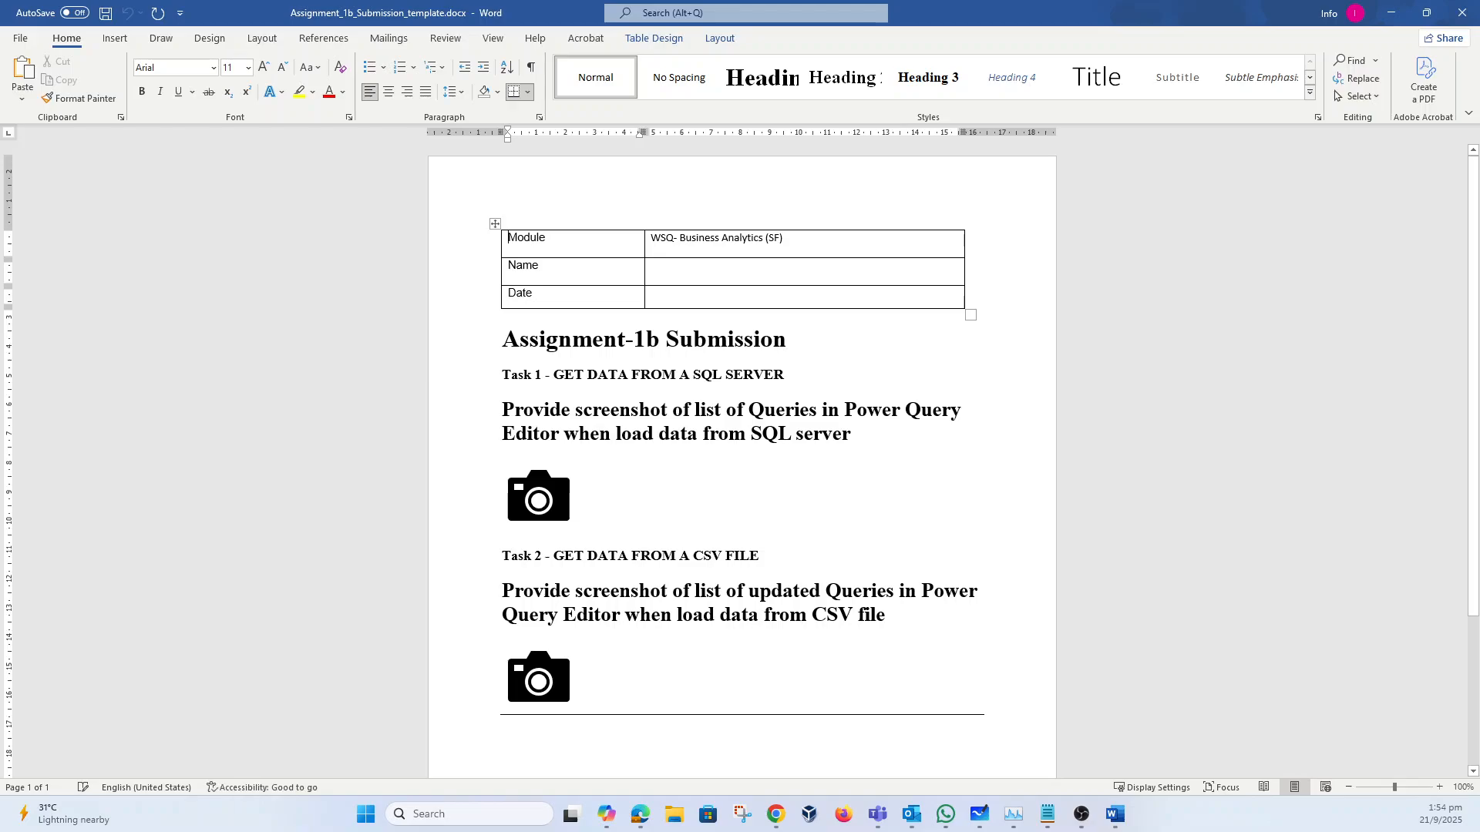
click(653, 266)
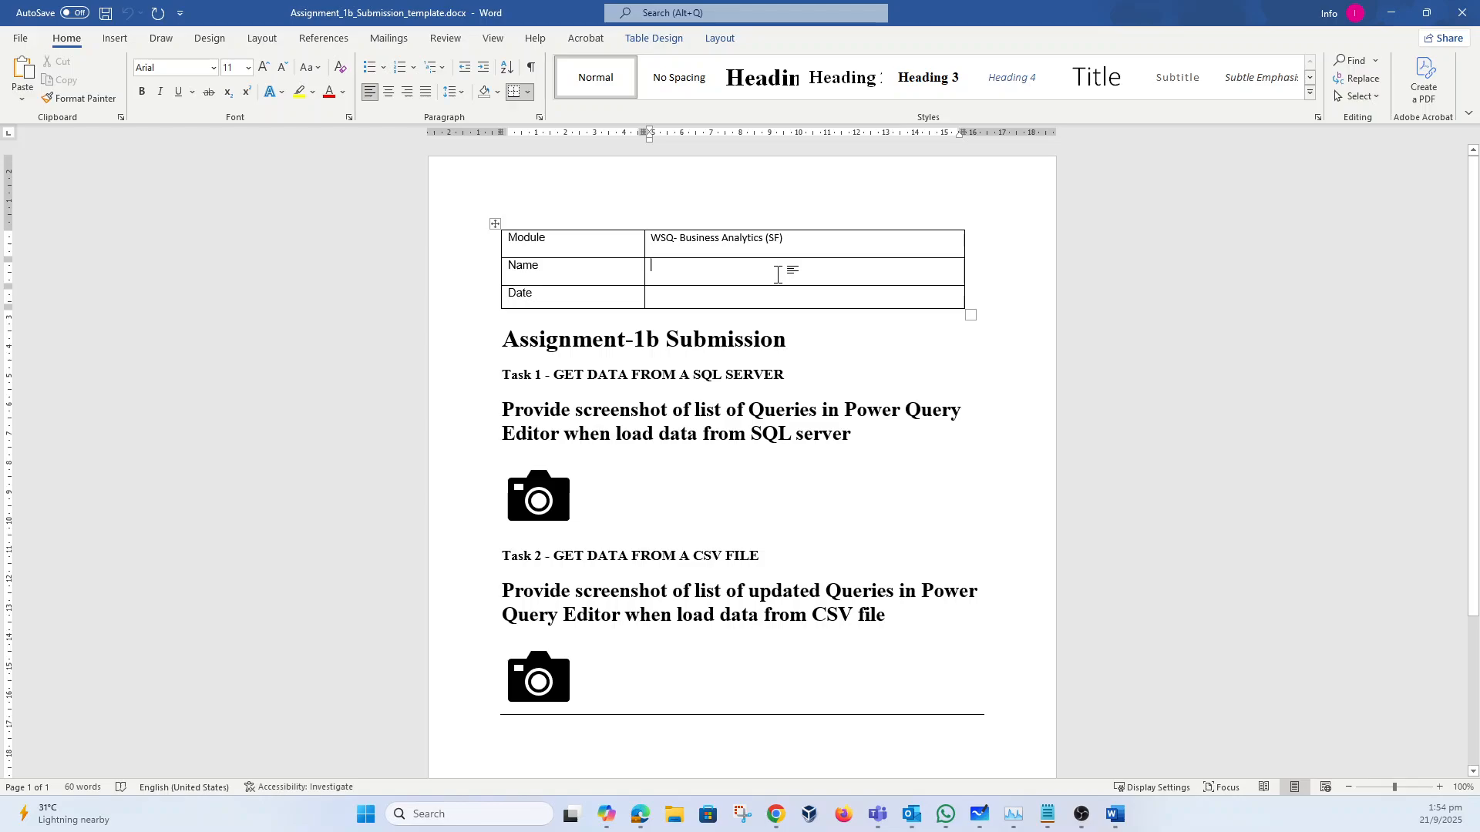
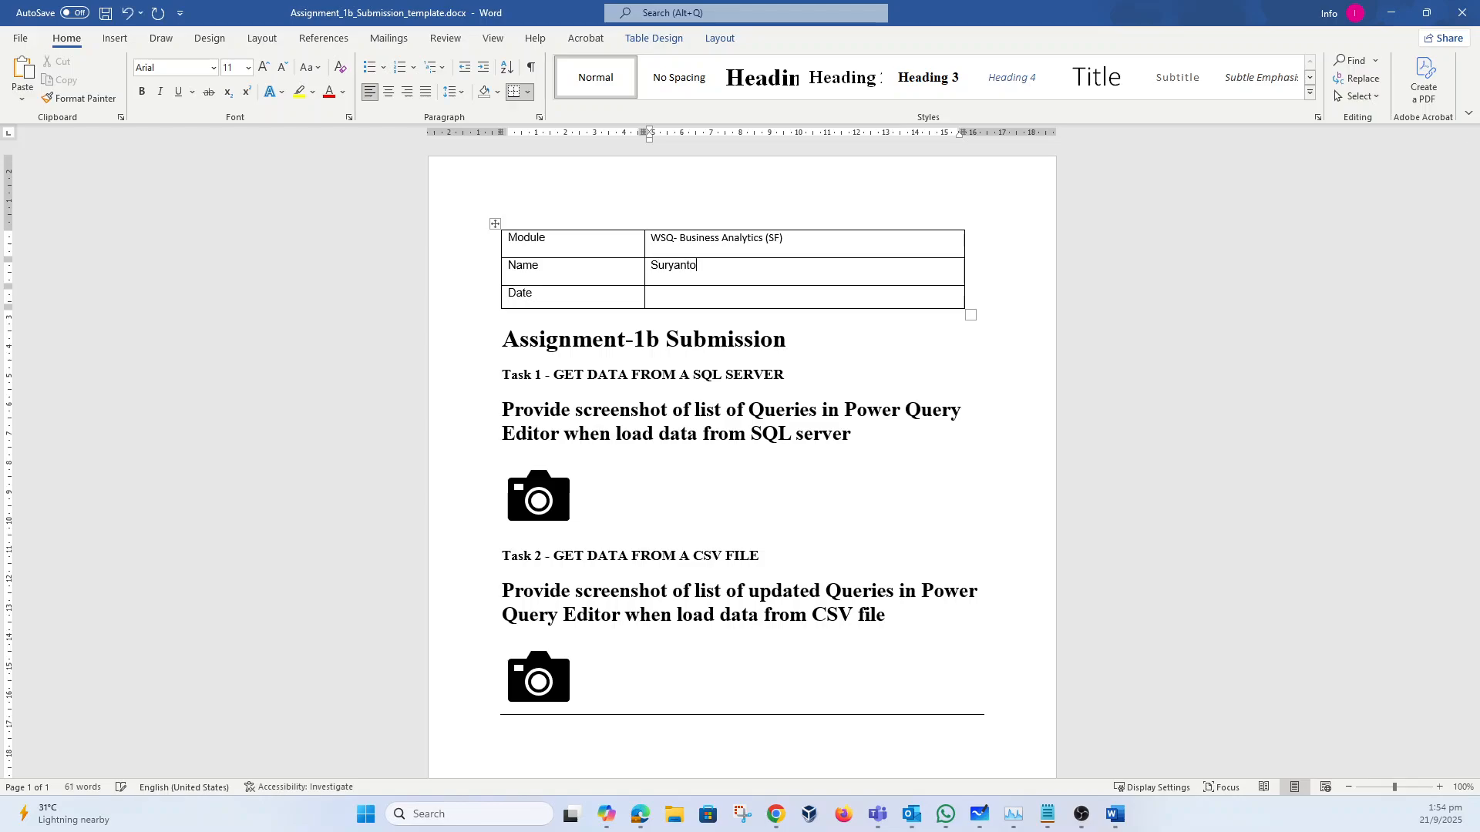
key(Tab)
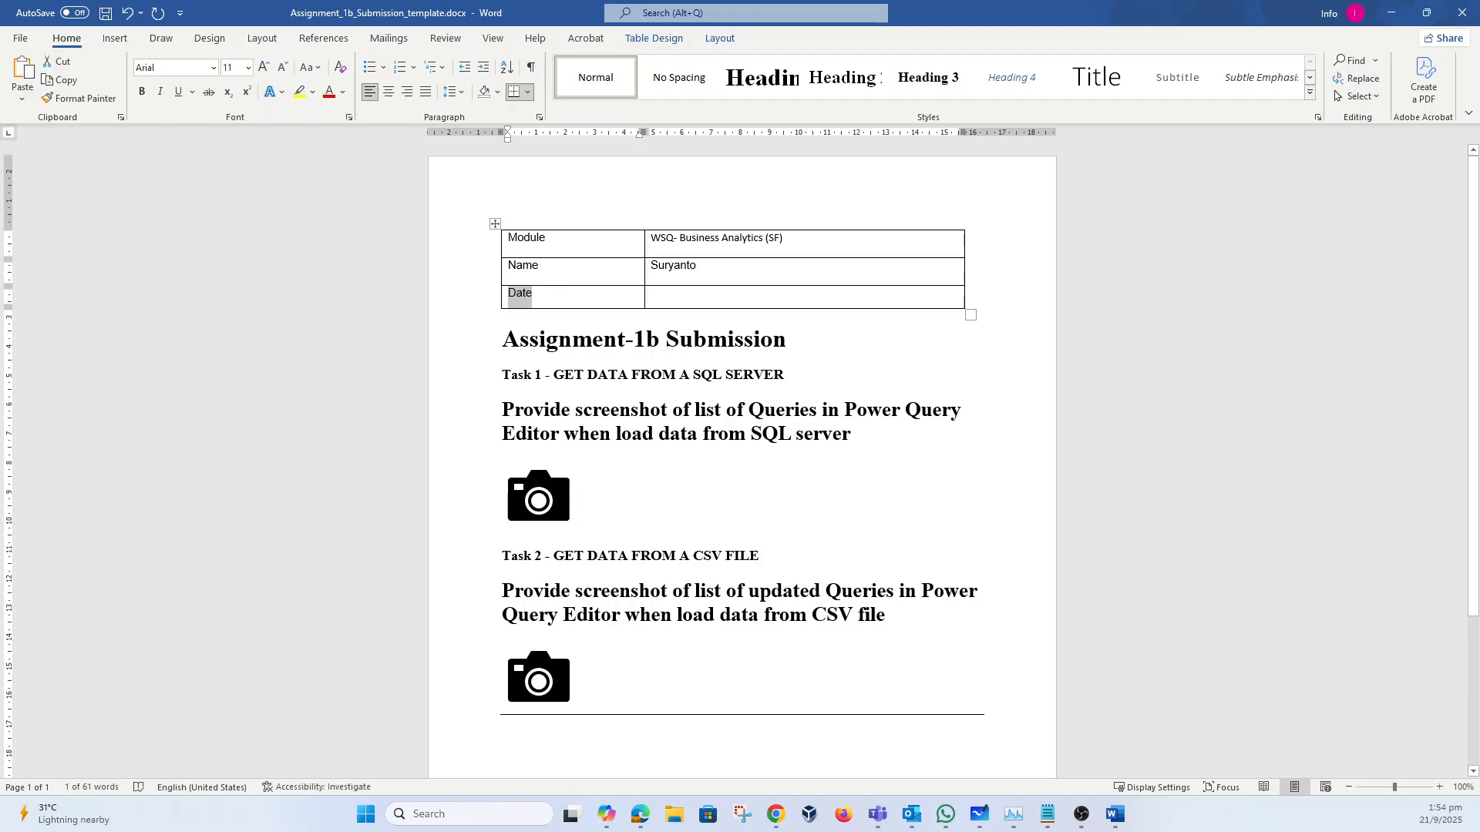
key(Tab)
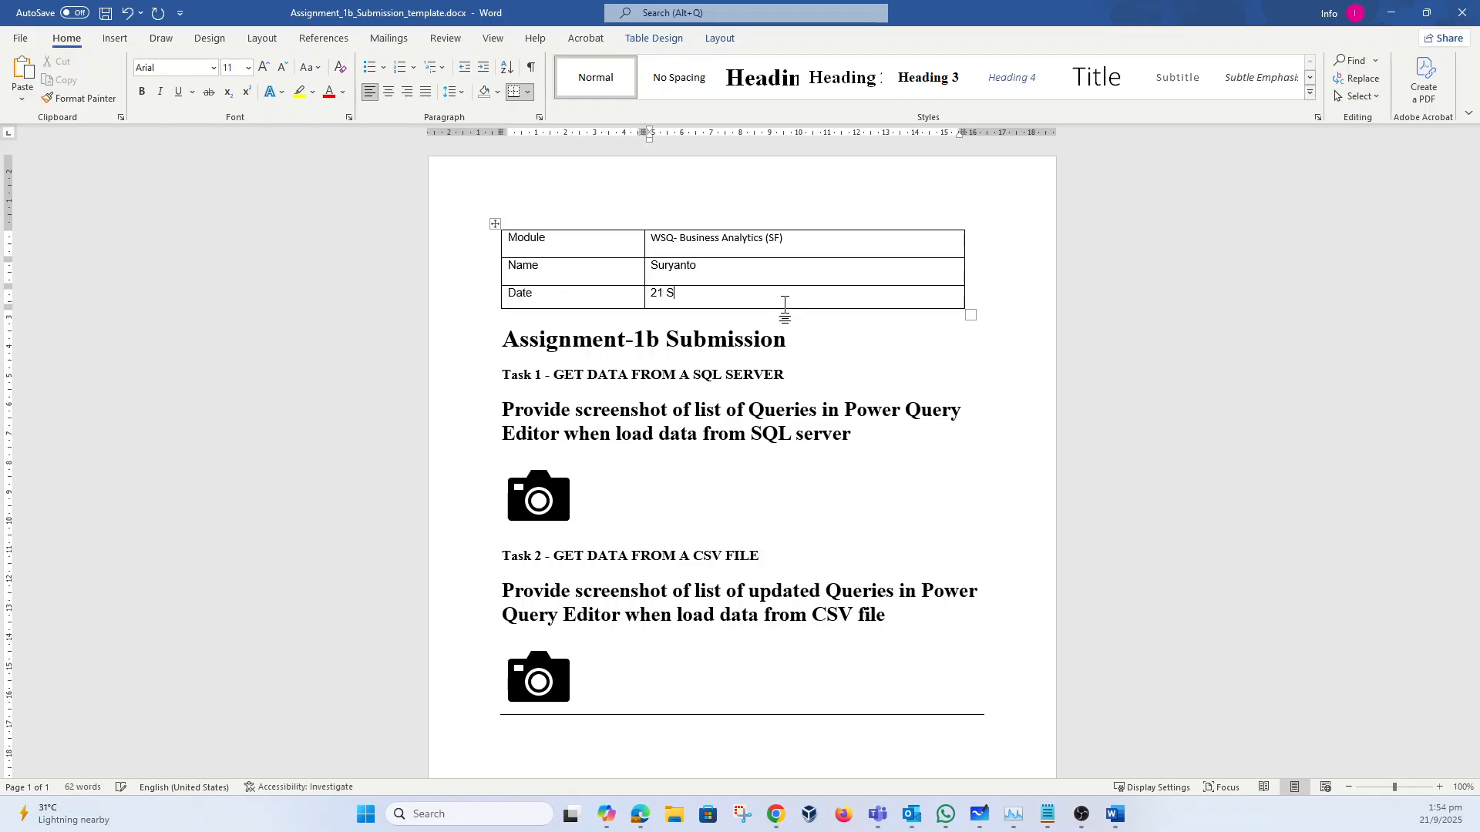
key(BackSpace)
key(BackSpace)
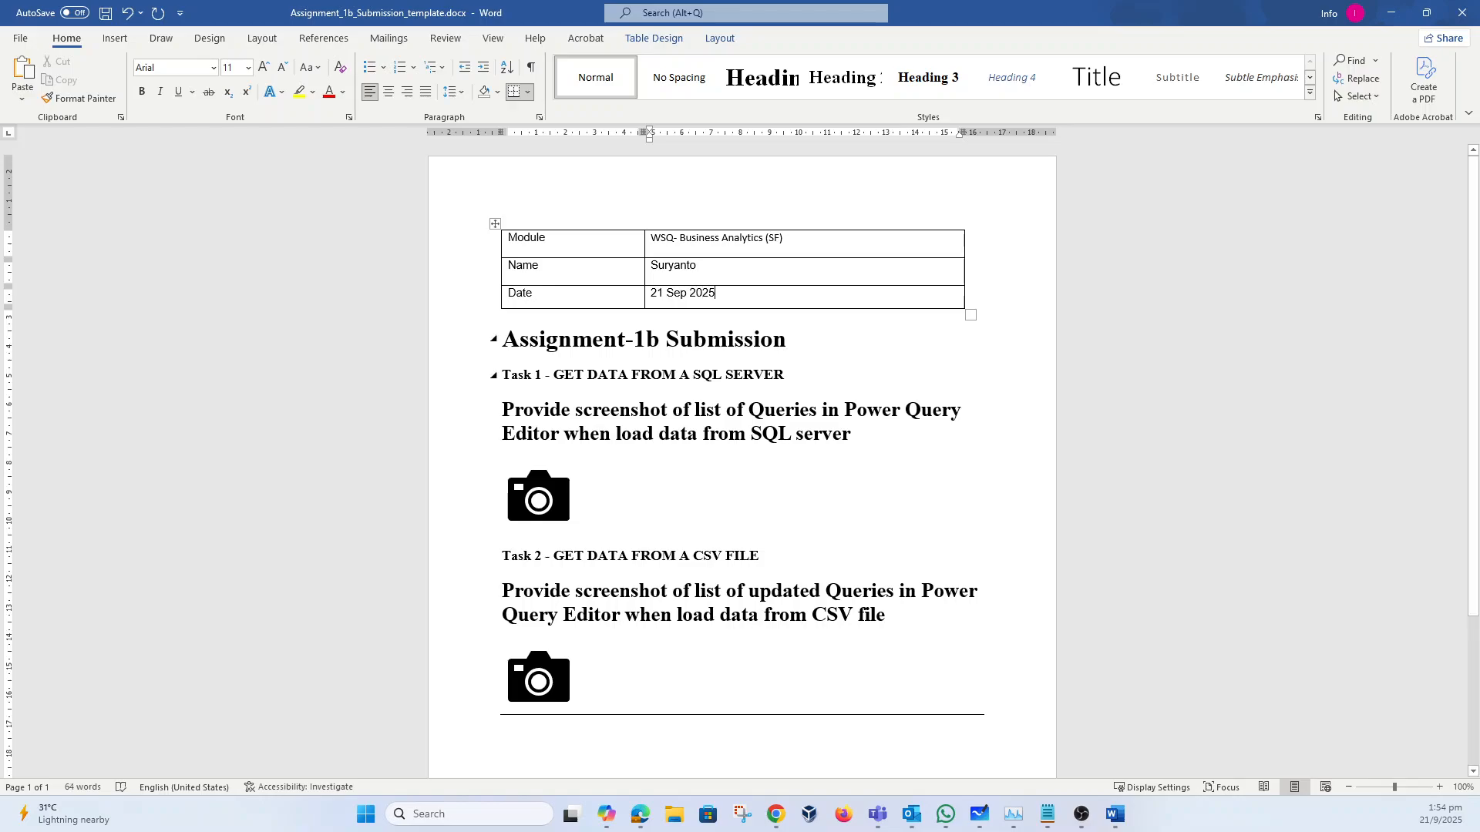
scroll(516, 478, down, 3)
scroll(517, 474, up, 3)
click(1426, 12)
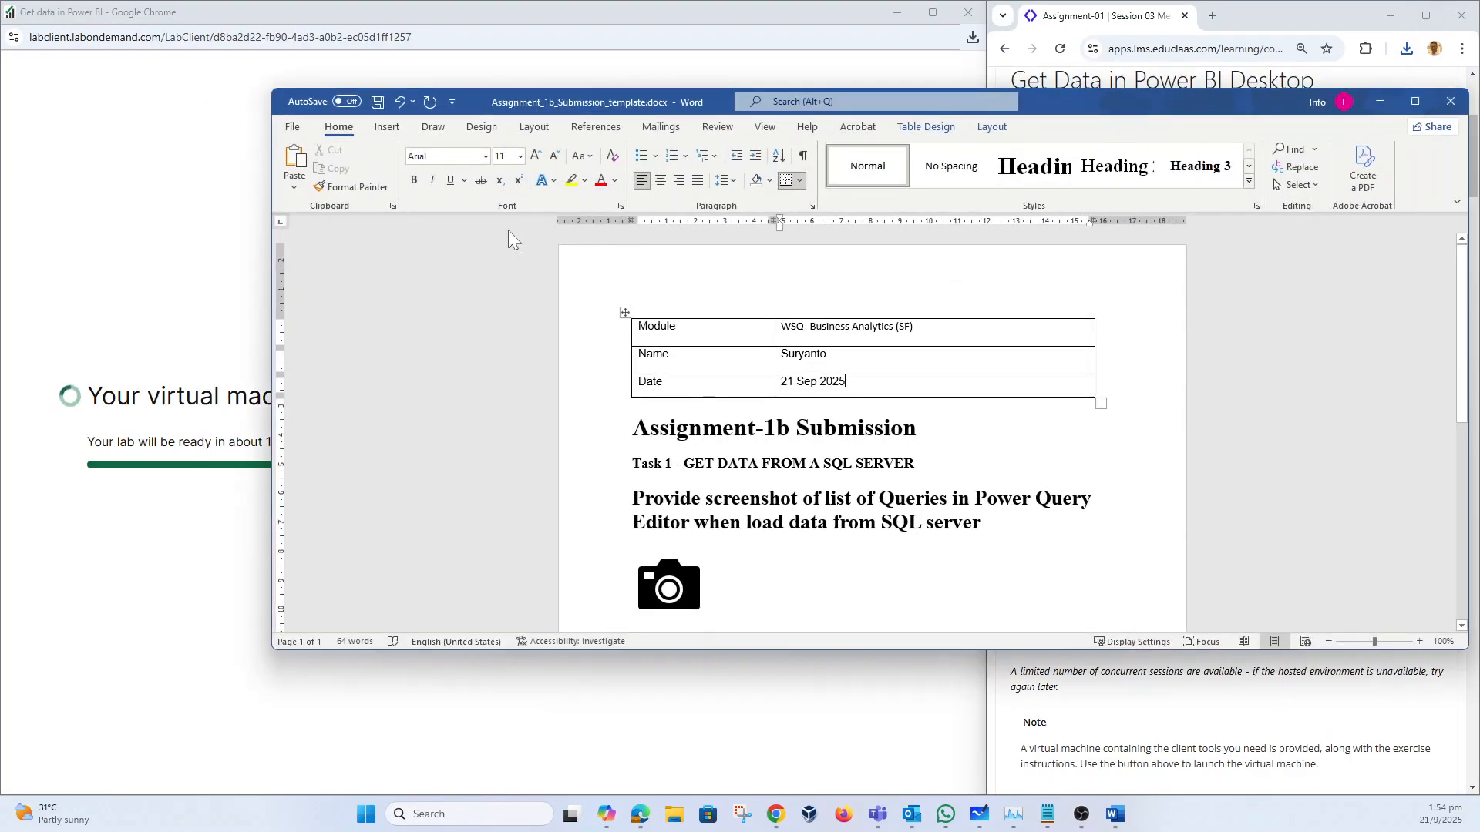
Step: Move Word out of the way and sign in to the lab VM with its provided password
drag(273, 271, 751, 283)
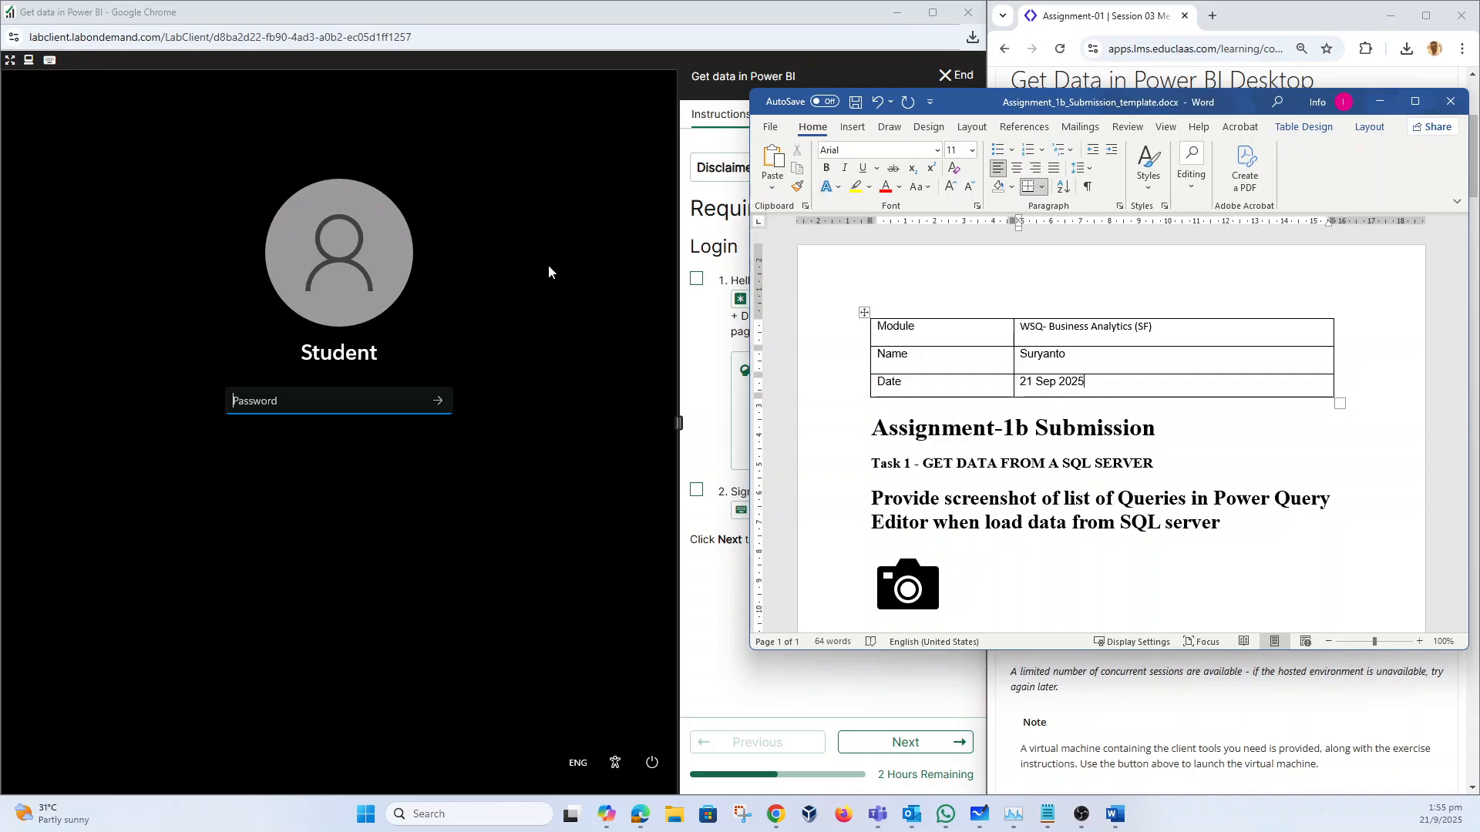
click(1381, 104)
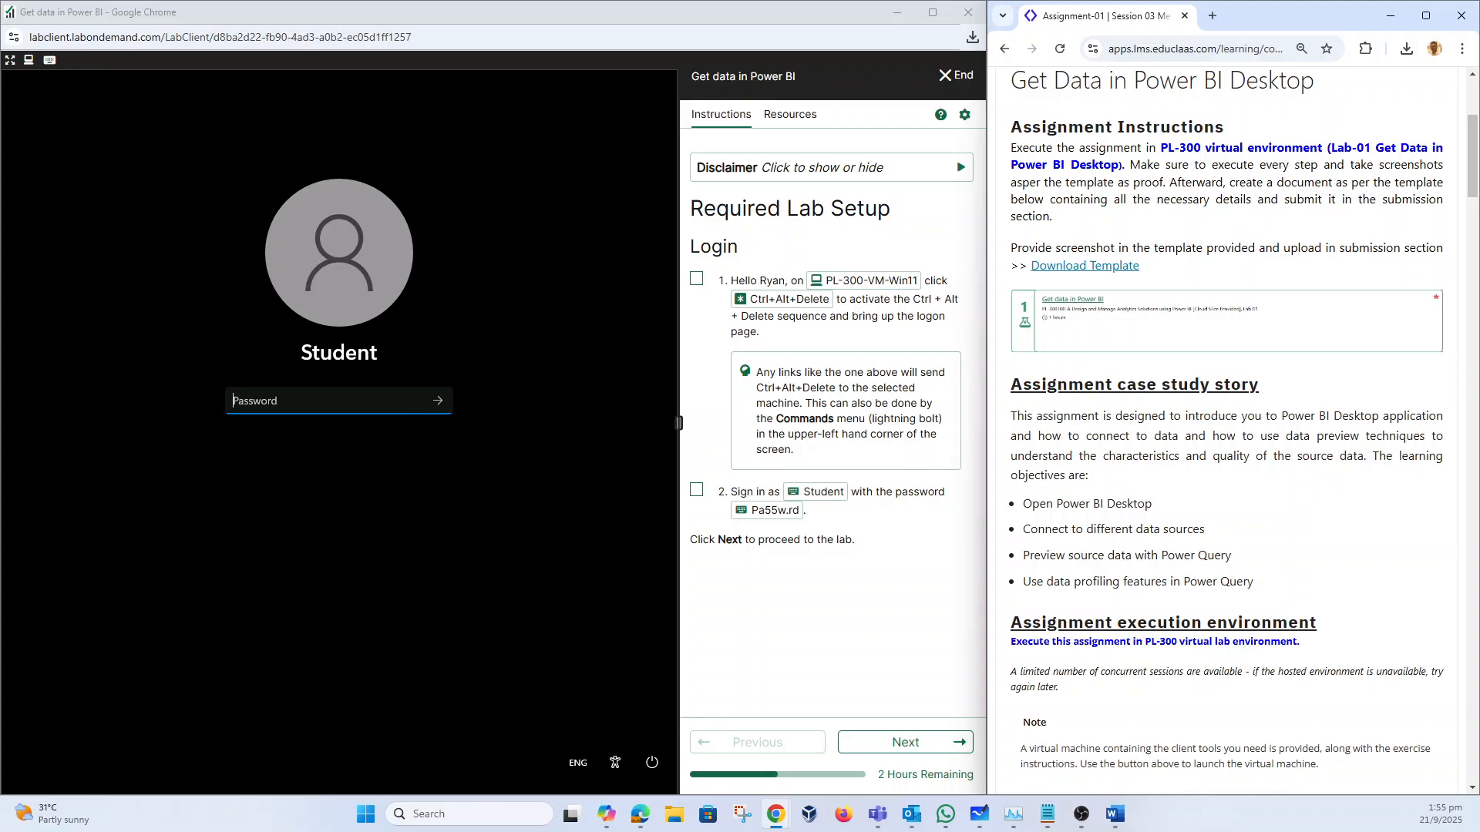
click(523, 483)
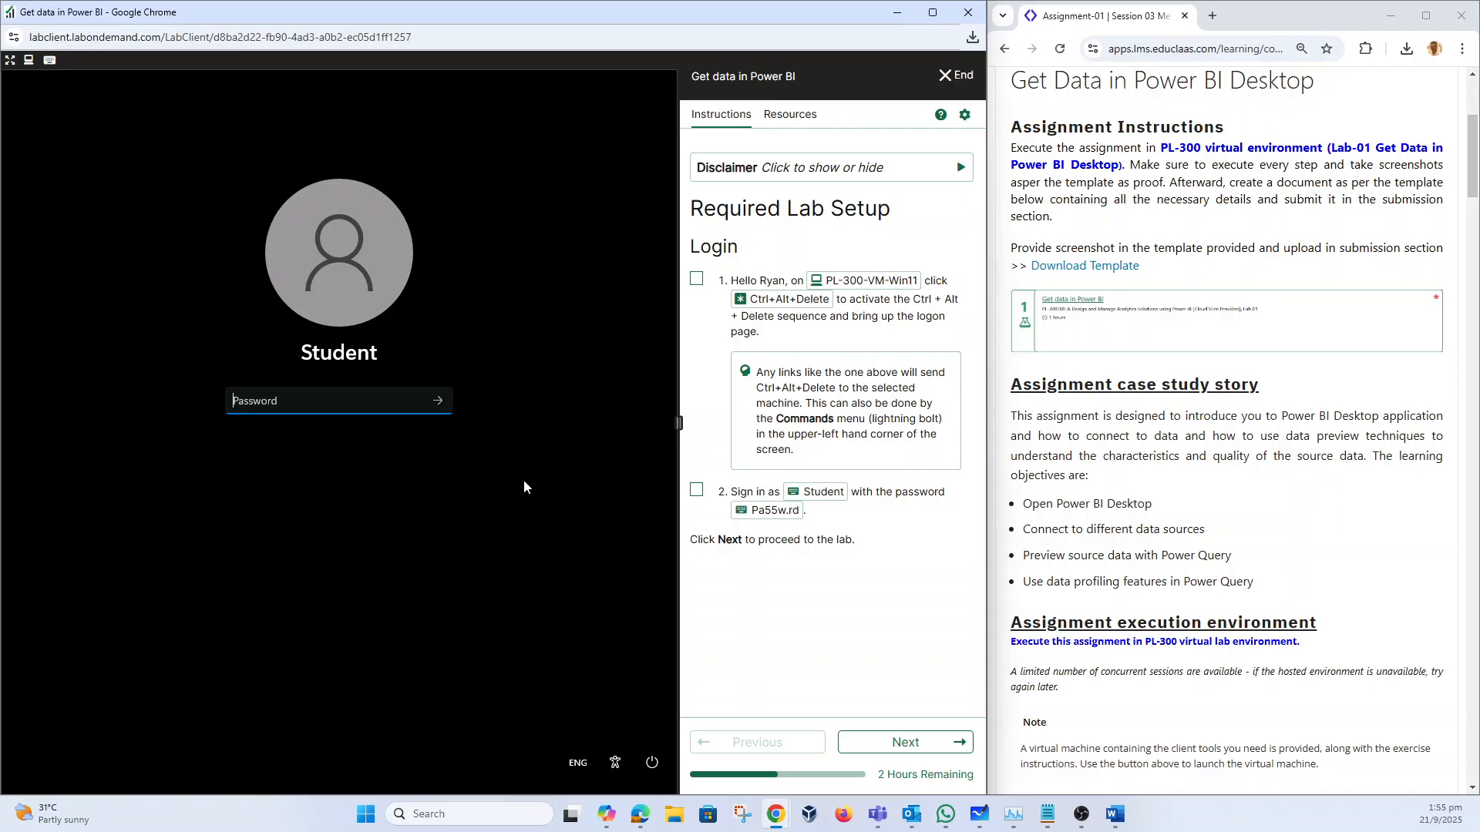
click(747, 512)
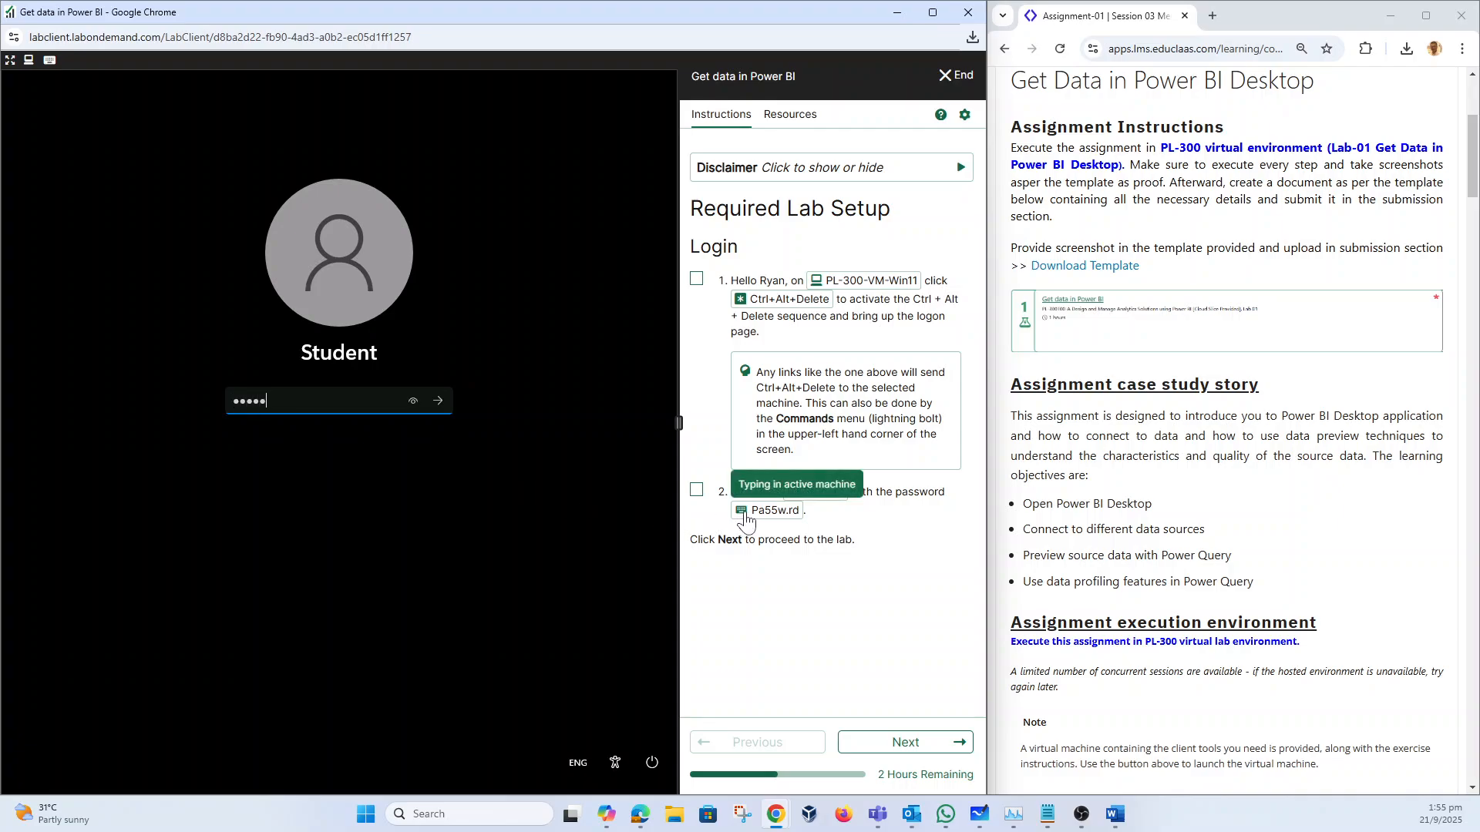
click(437, 401)
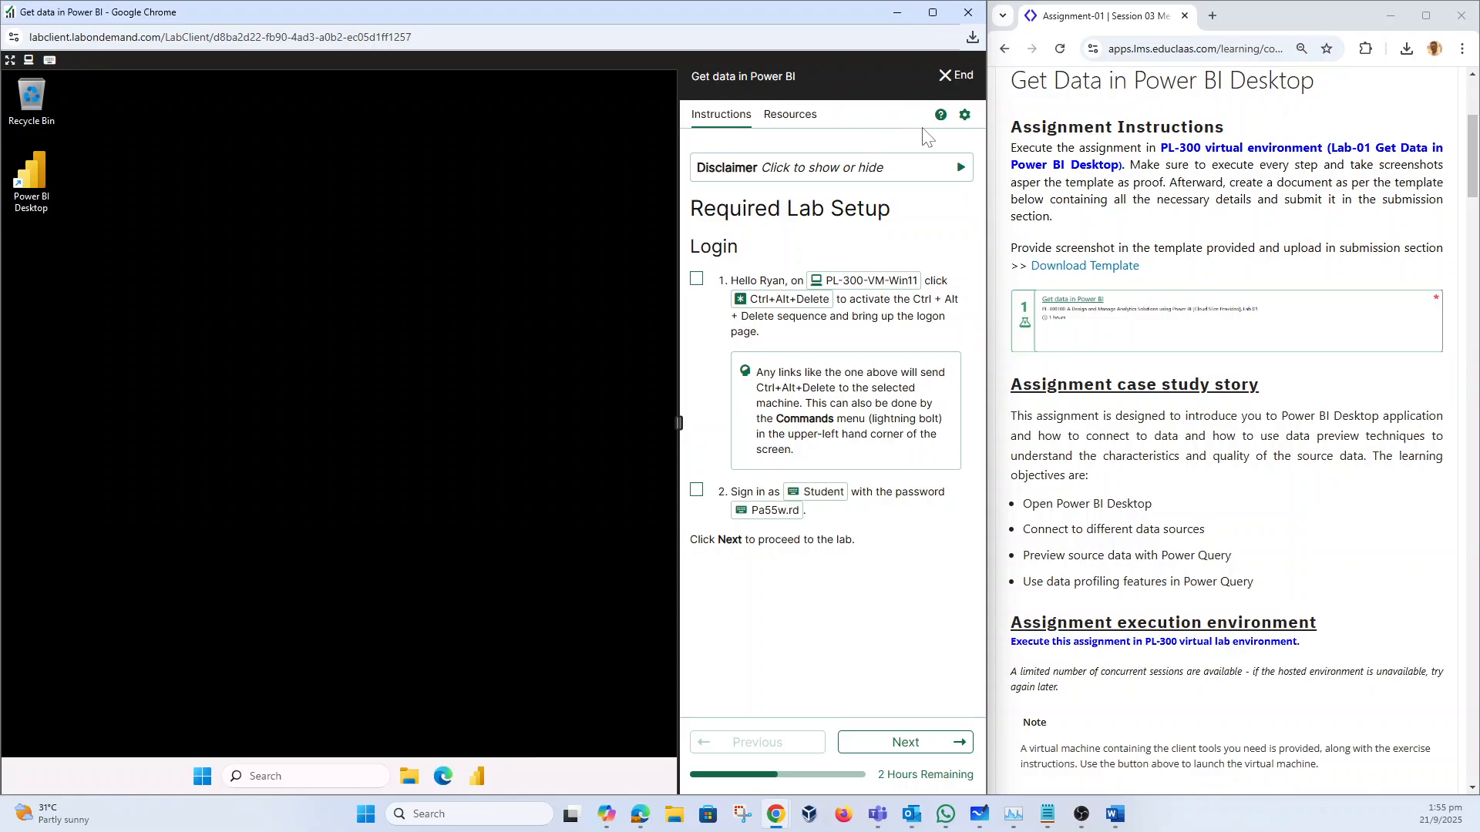
Step: Split the instructions into a separate minimized window and snap the lab desktop left
click(964, 115)
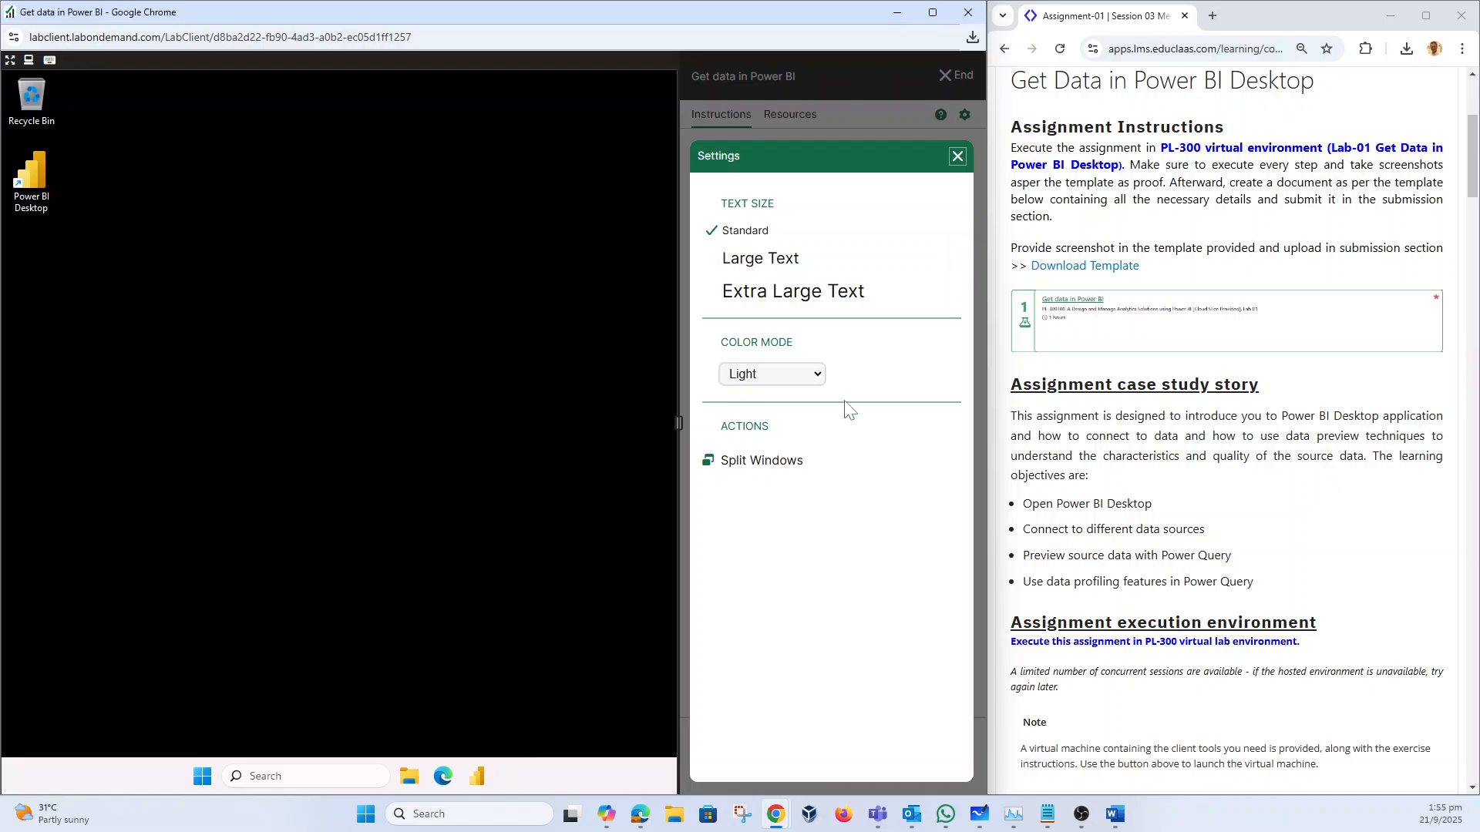
click(789, 464)
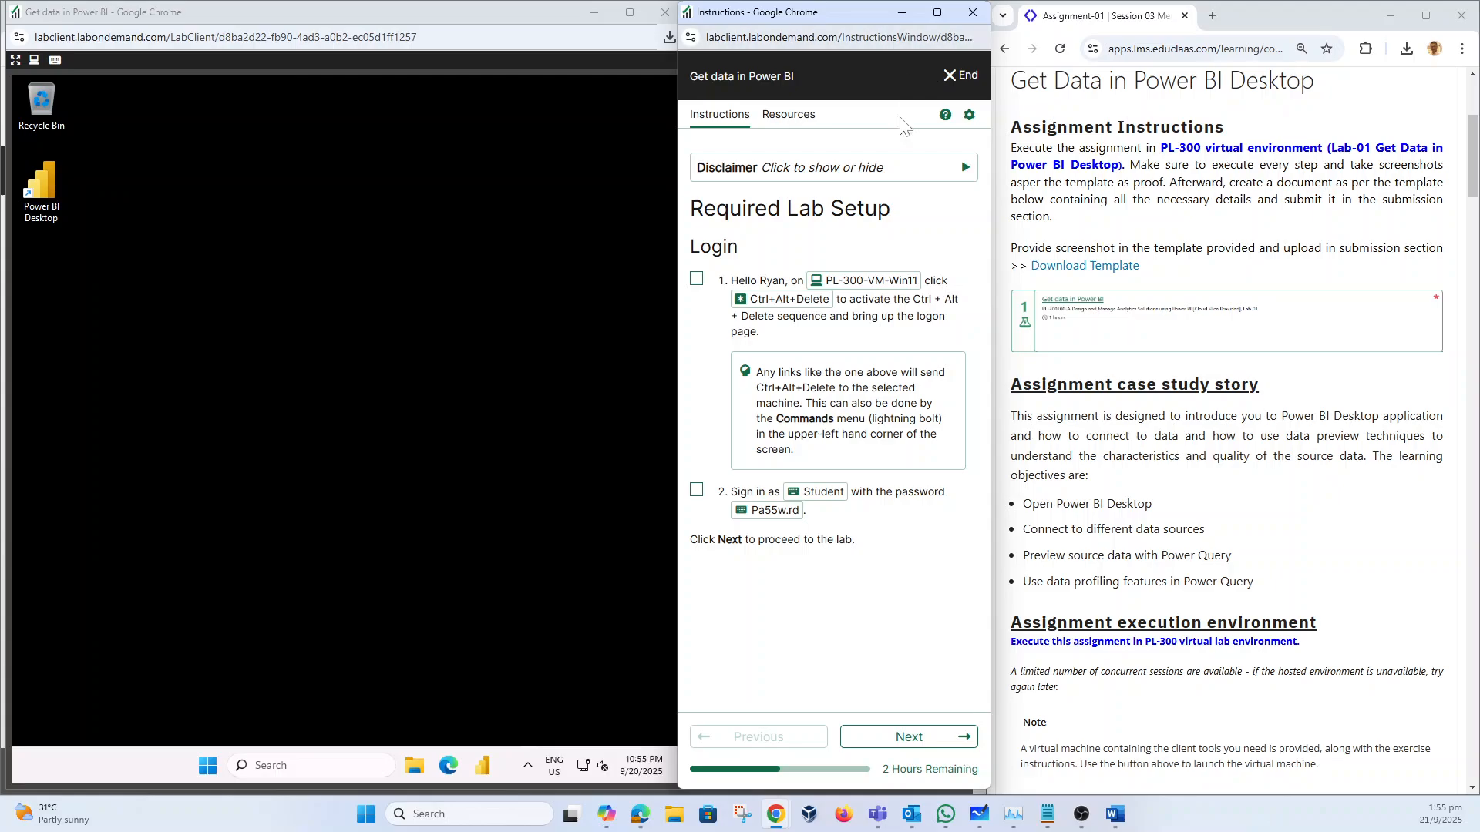
click(900, 13)
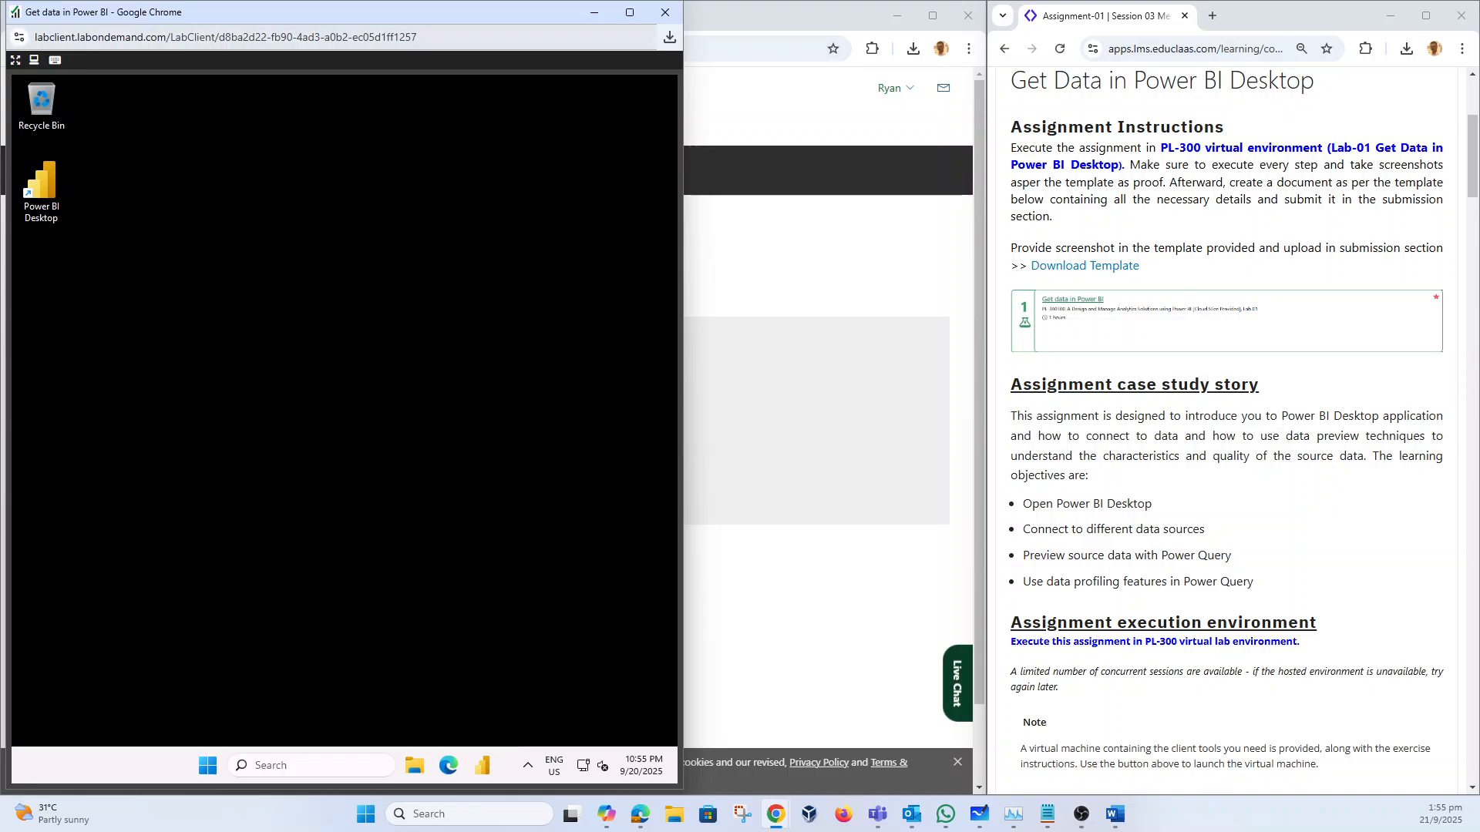
drag(553, 8, 687, 38)
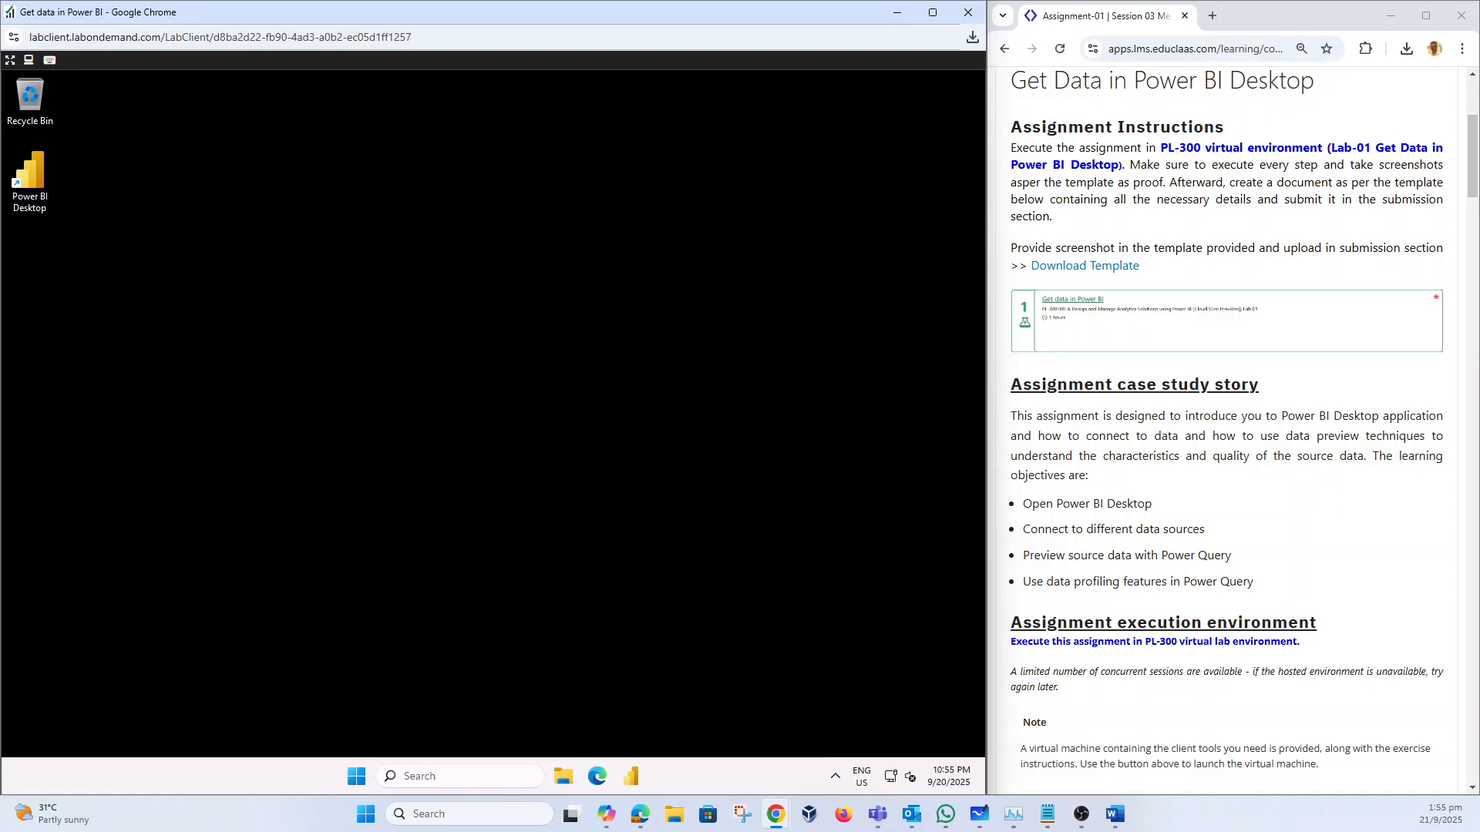
scroll(1157, 410, down, 3)
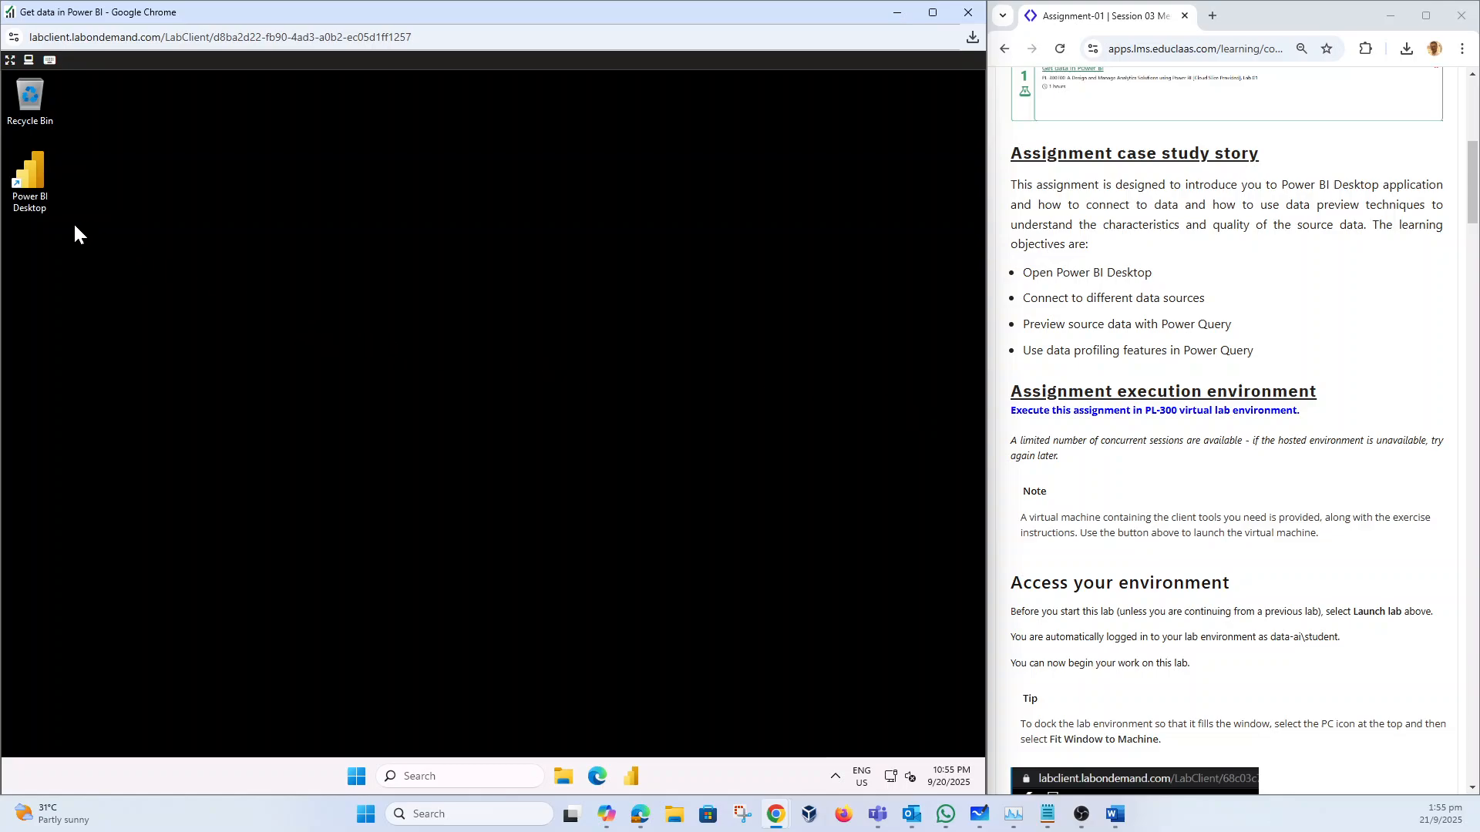
Step: Launch Power BI Desktop on the lab VM
double_click(33, 179)
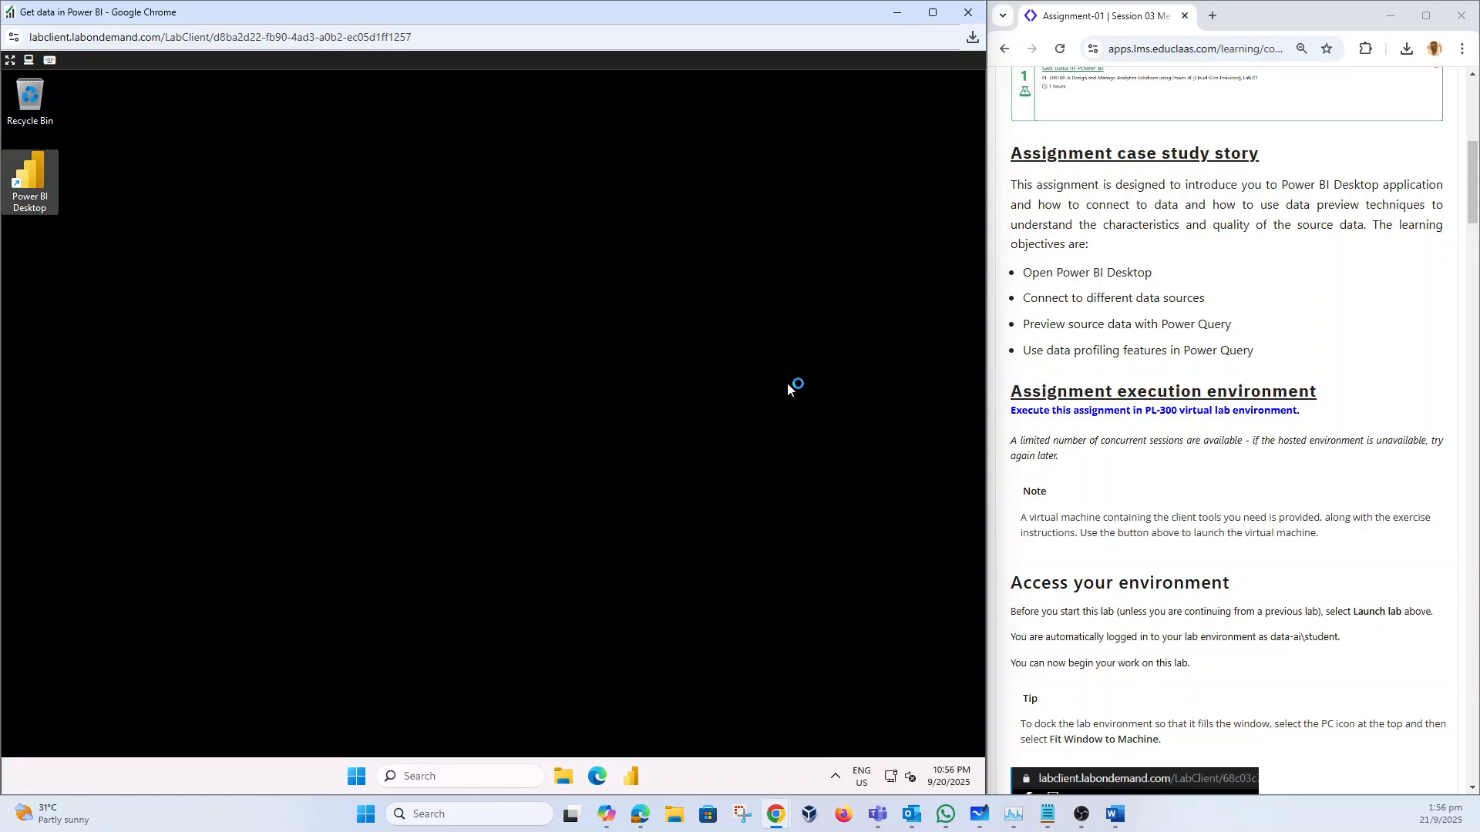
scroll(1230, 432, down, 8)
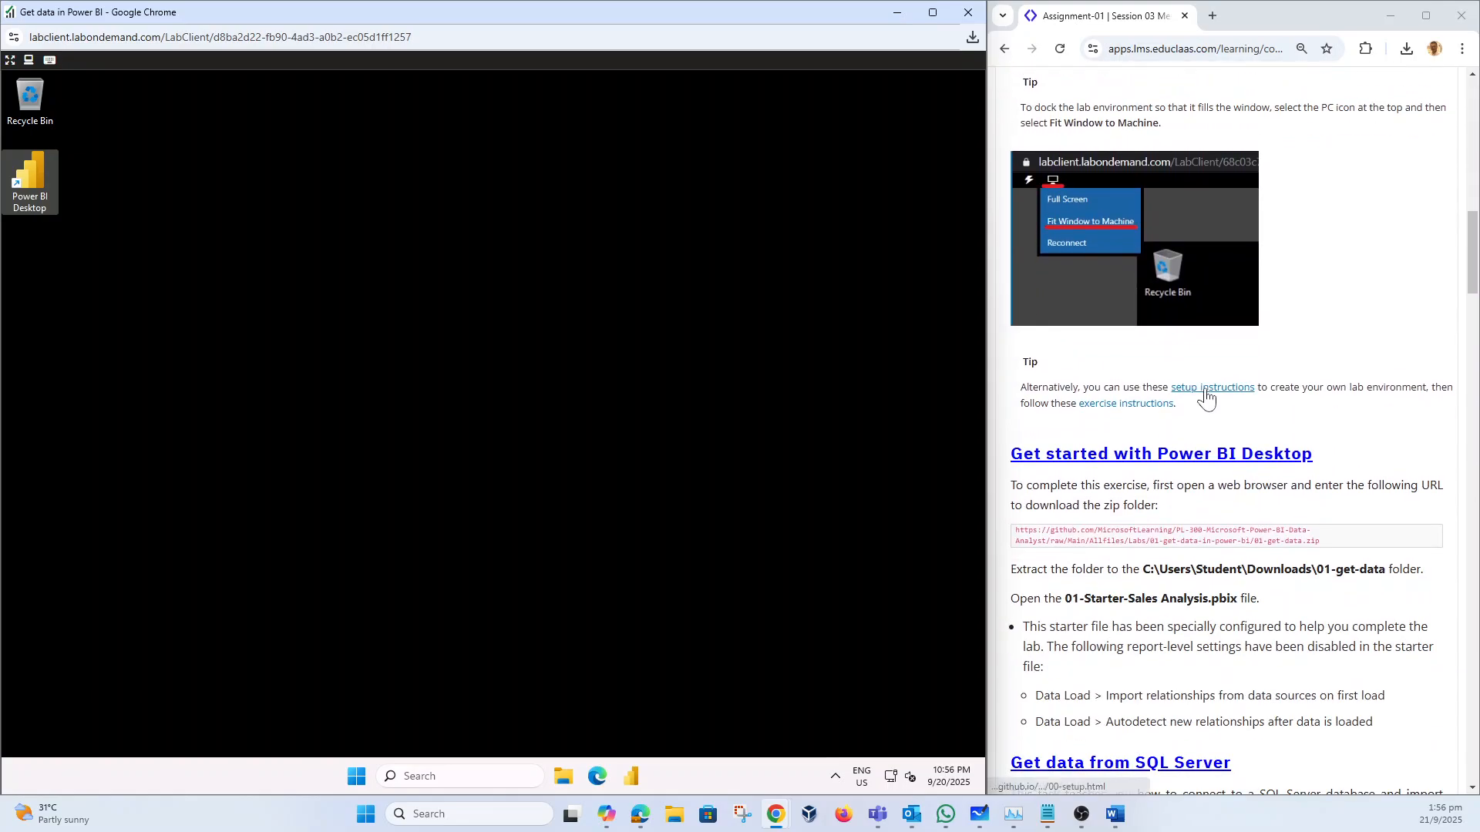
scroll(1206, 397, up, 4)
Step: Copy the GitHub URL of the 01-get-data zip folder from the Get started section
scroll(1206, 397, down, 2)
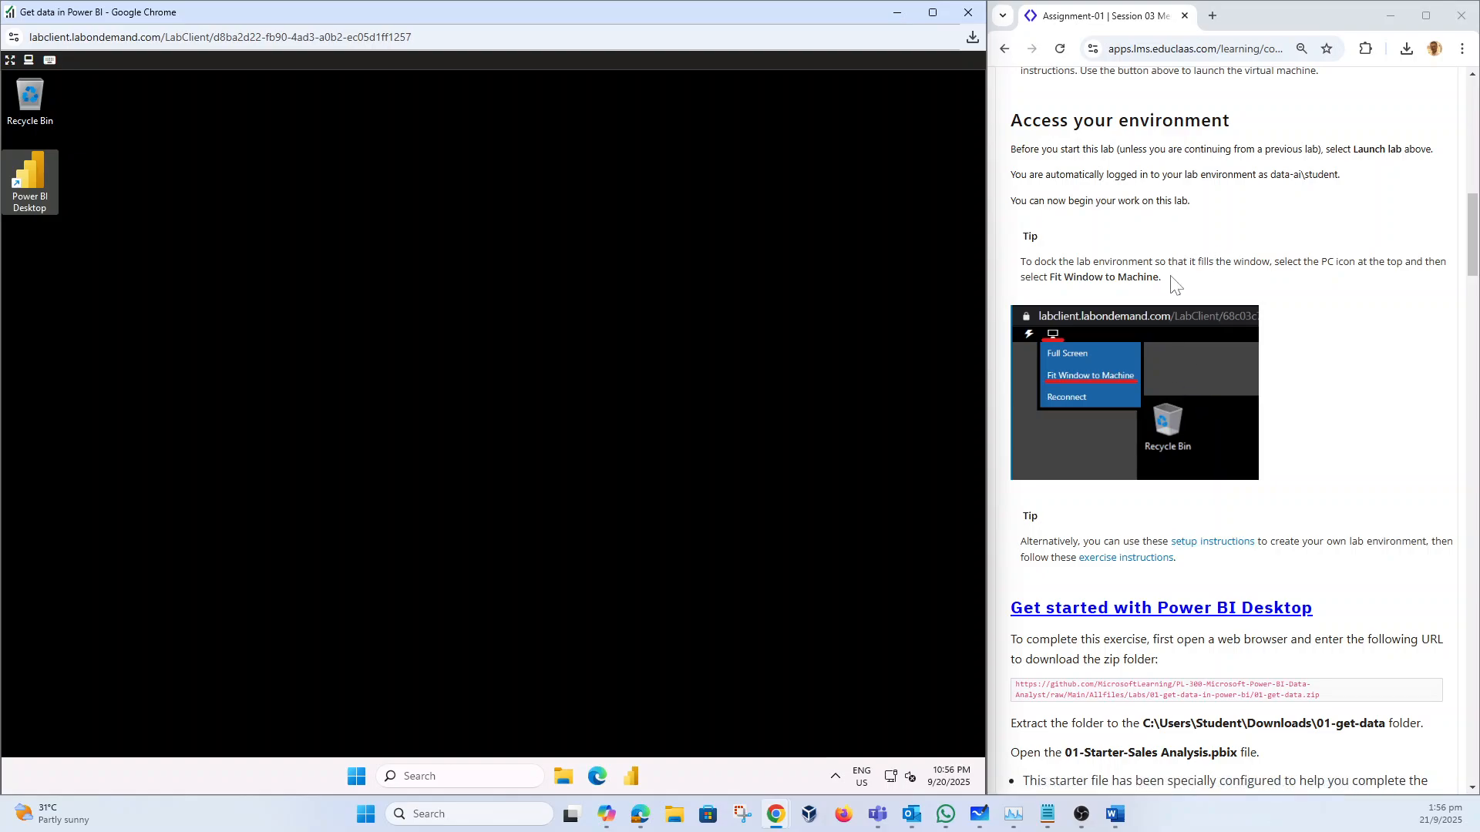
scroll(1163, 317, down, 3)
scroll(1164, 318, down, 1)
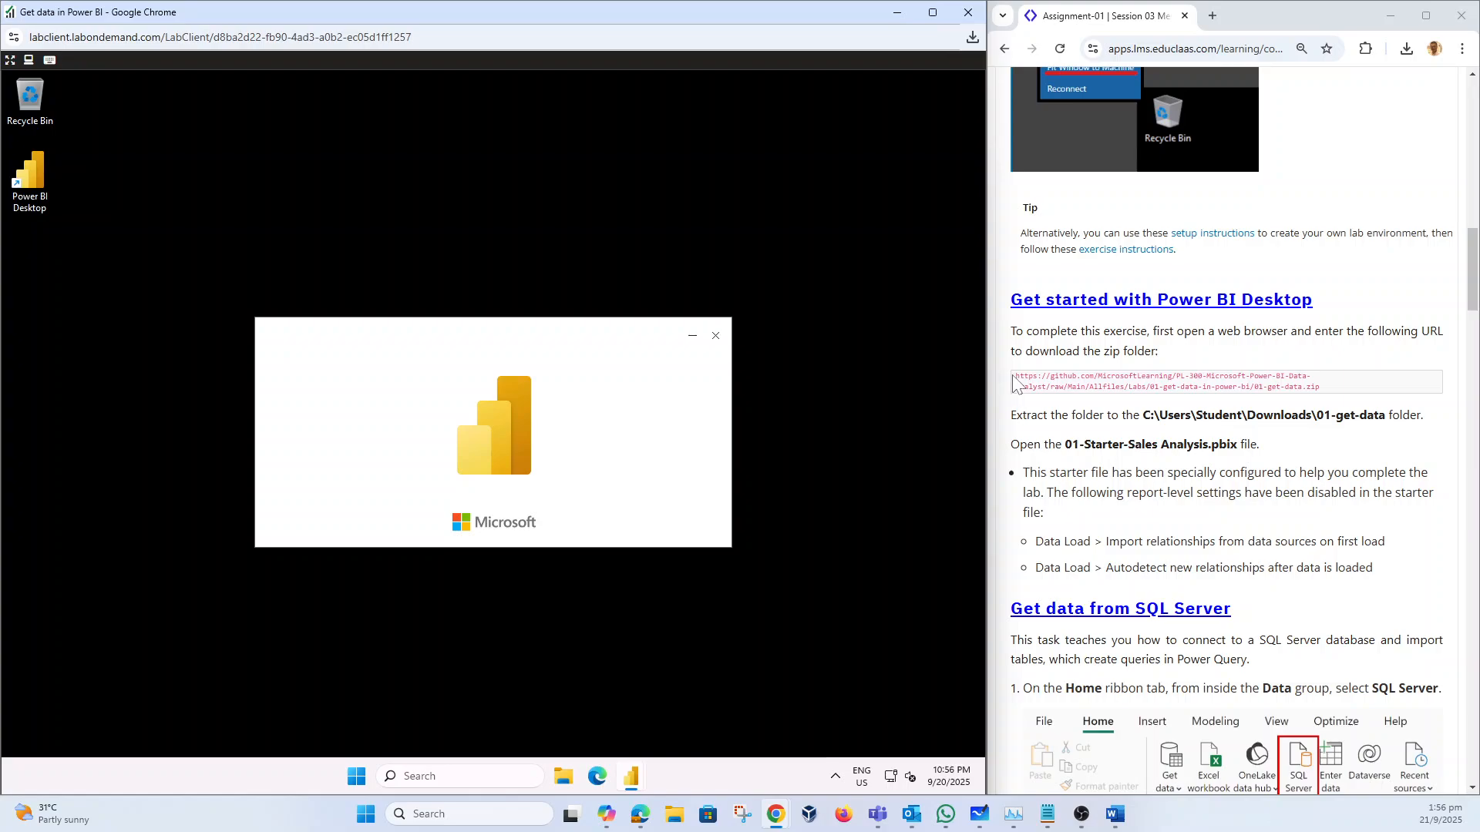
drag(1015, 381, 1337, 394)
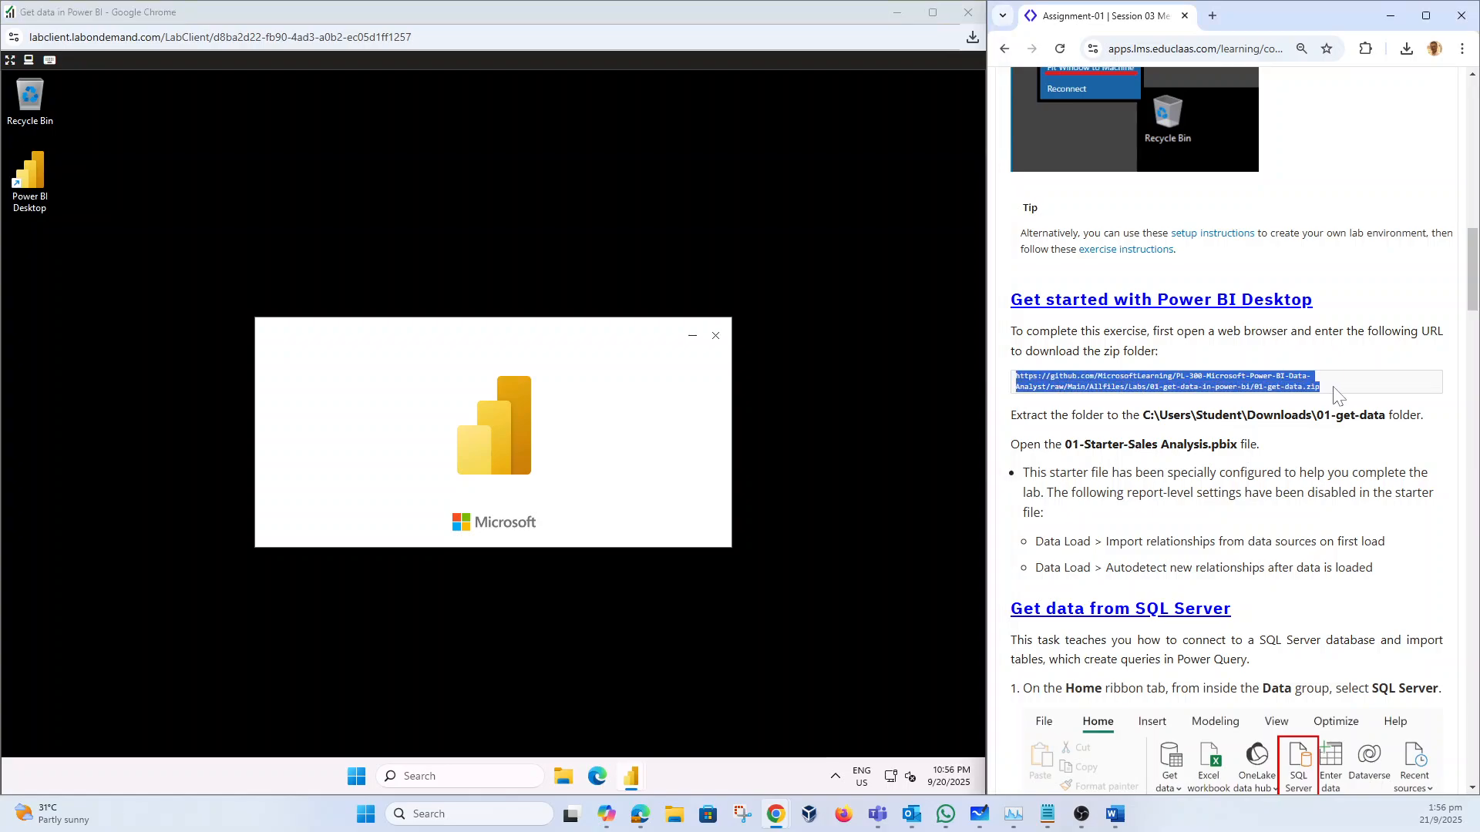
right_click(1262, 388)
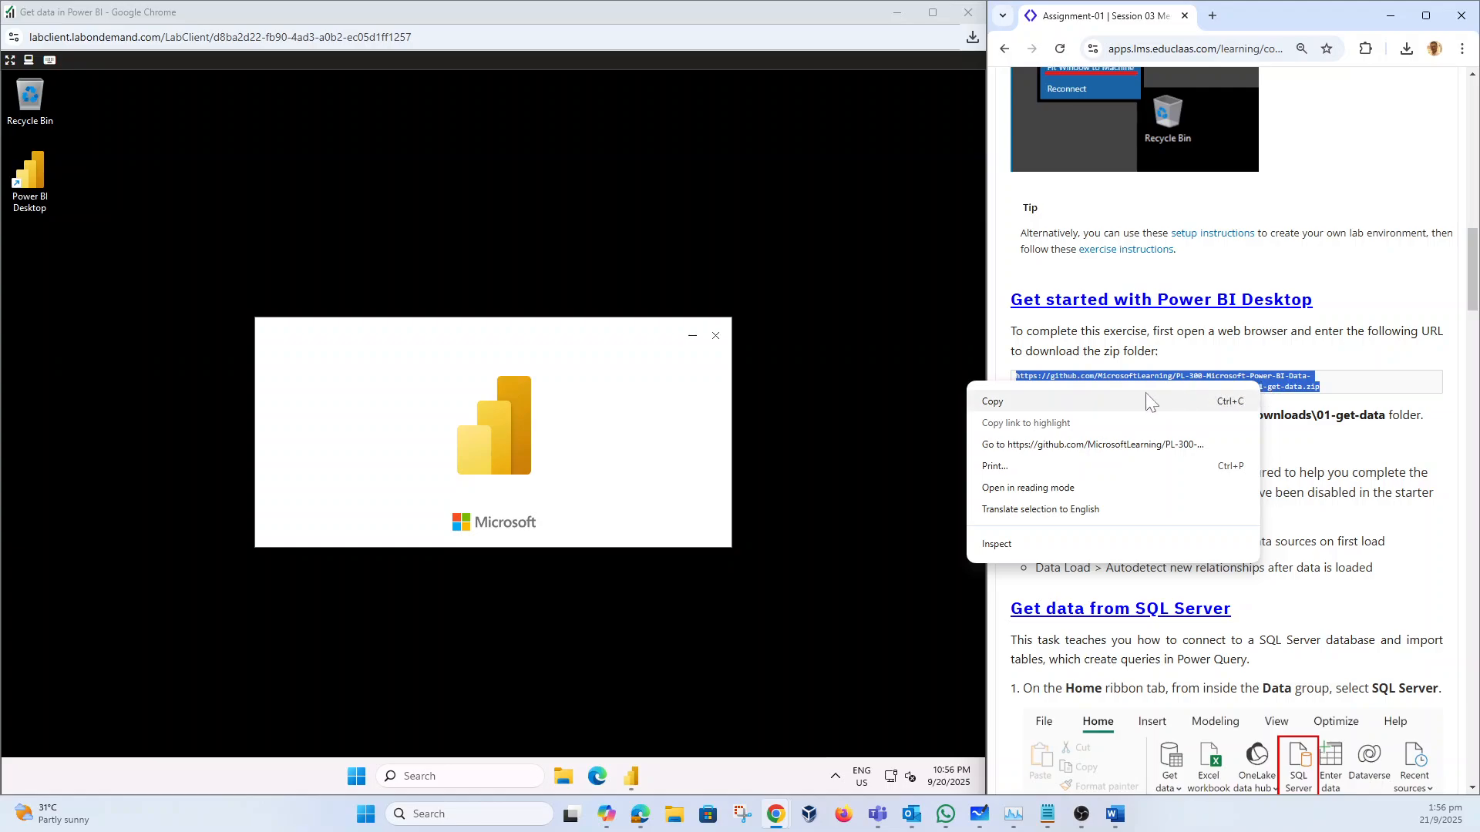
click(1163, 400)
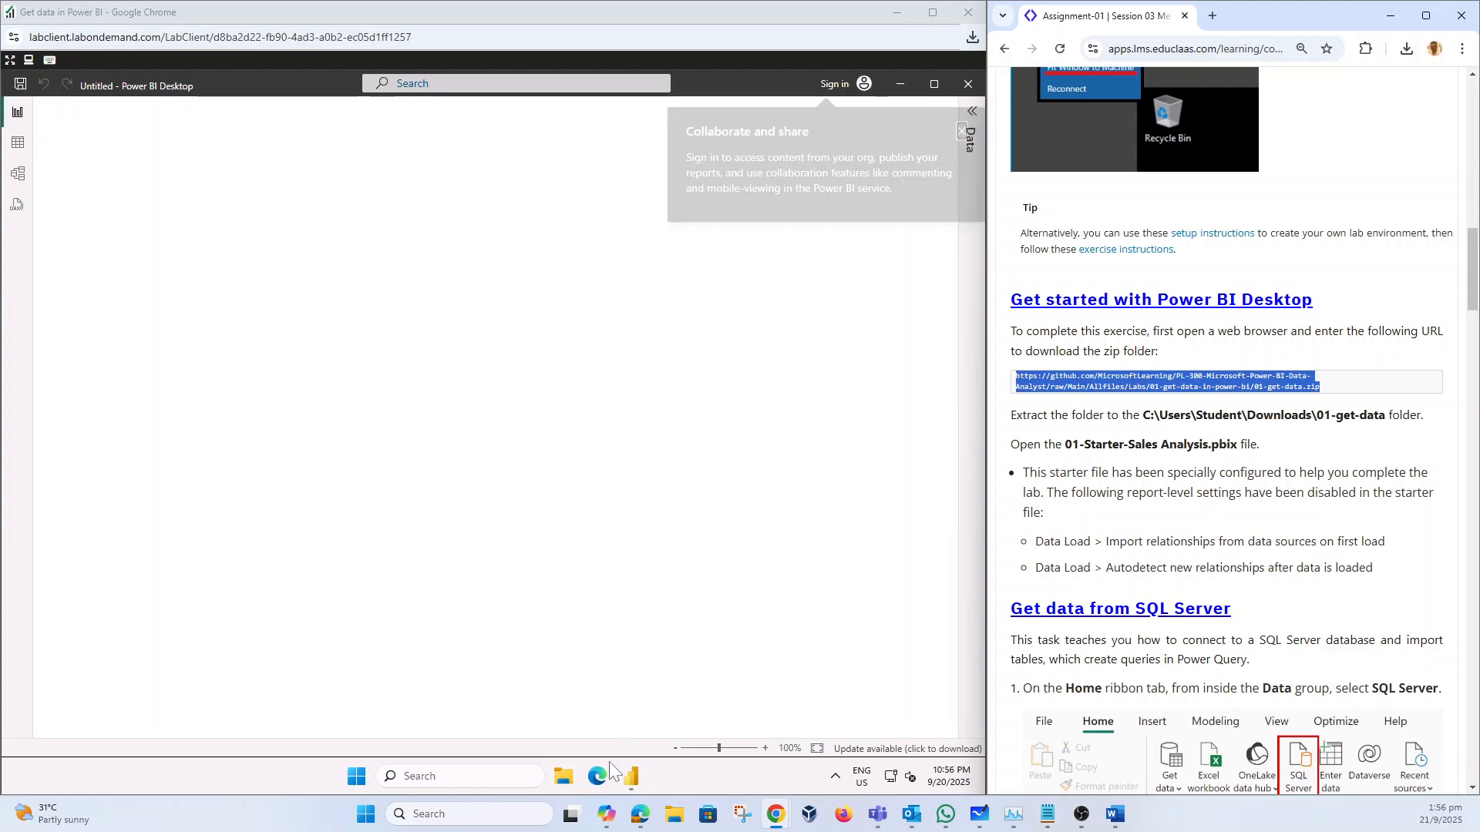
Step: Download 01-get-data.zip in the lab's Edge from the copied URL and begin Power BI sign-in
click(600, 778)
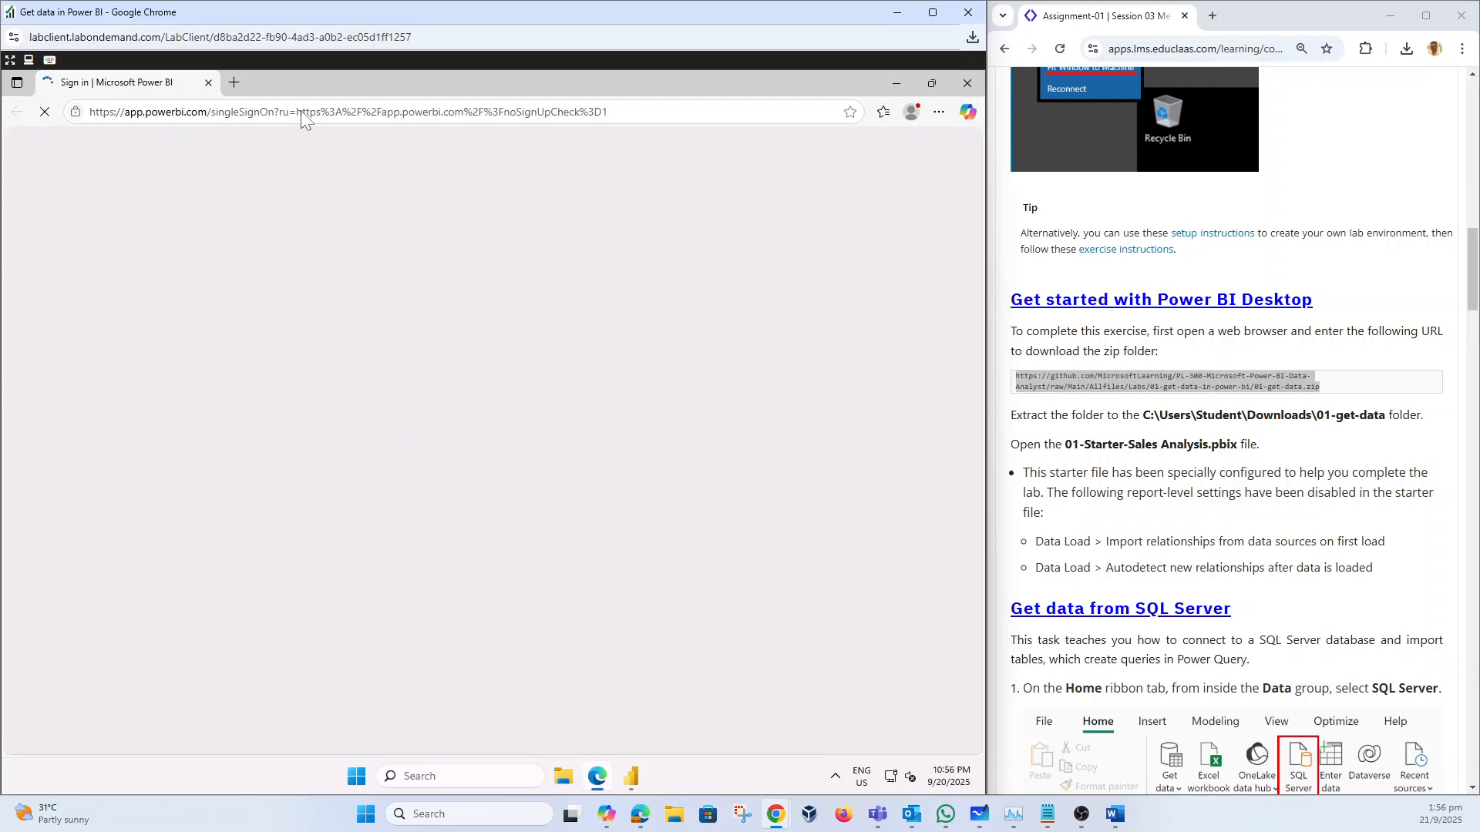
click(464, 112)
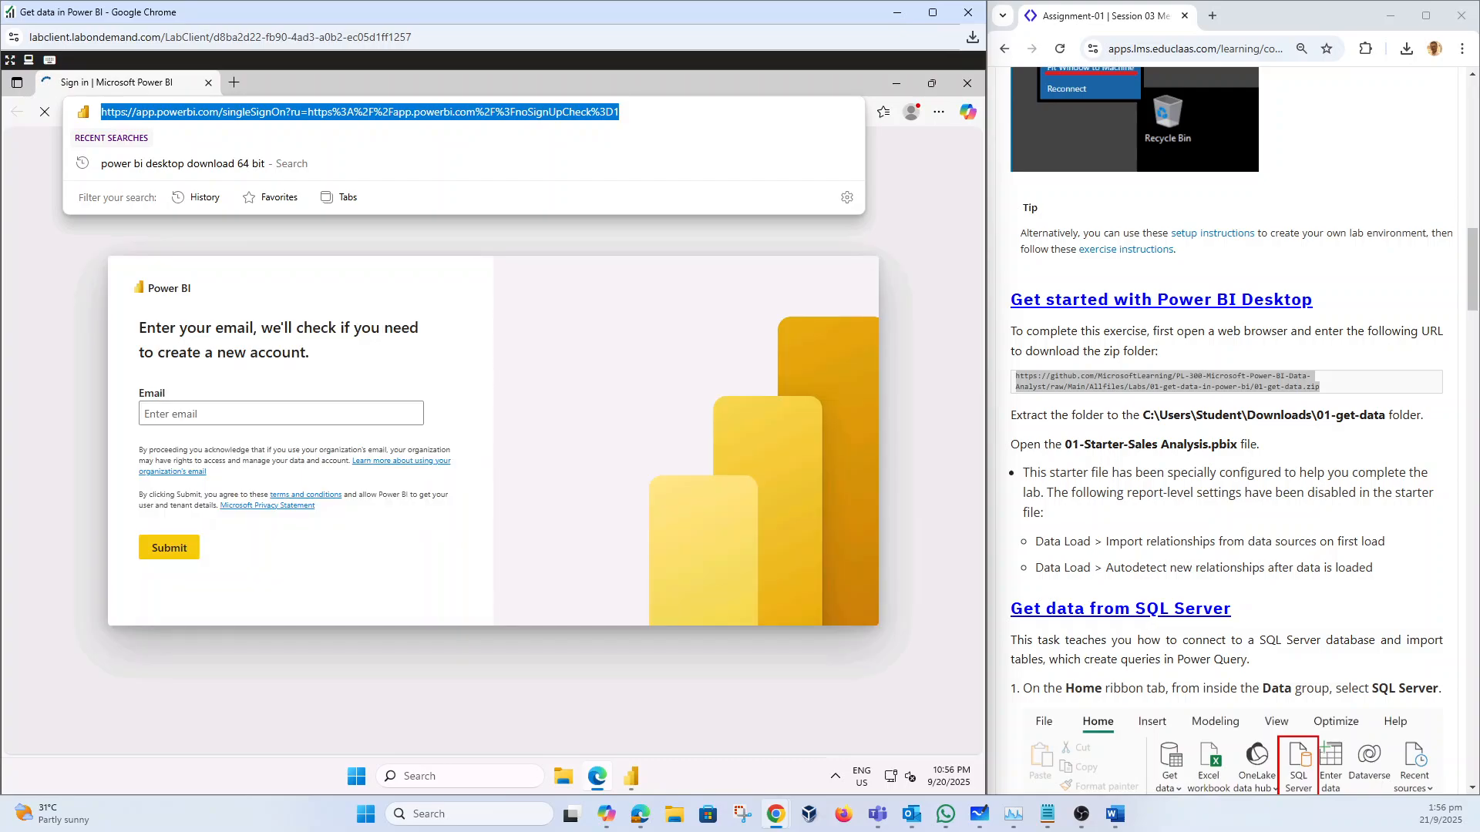
key(ctrl+v)
key(Return)
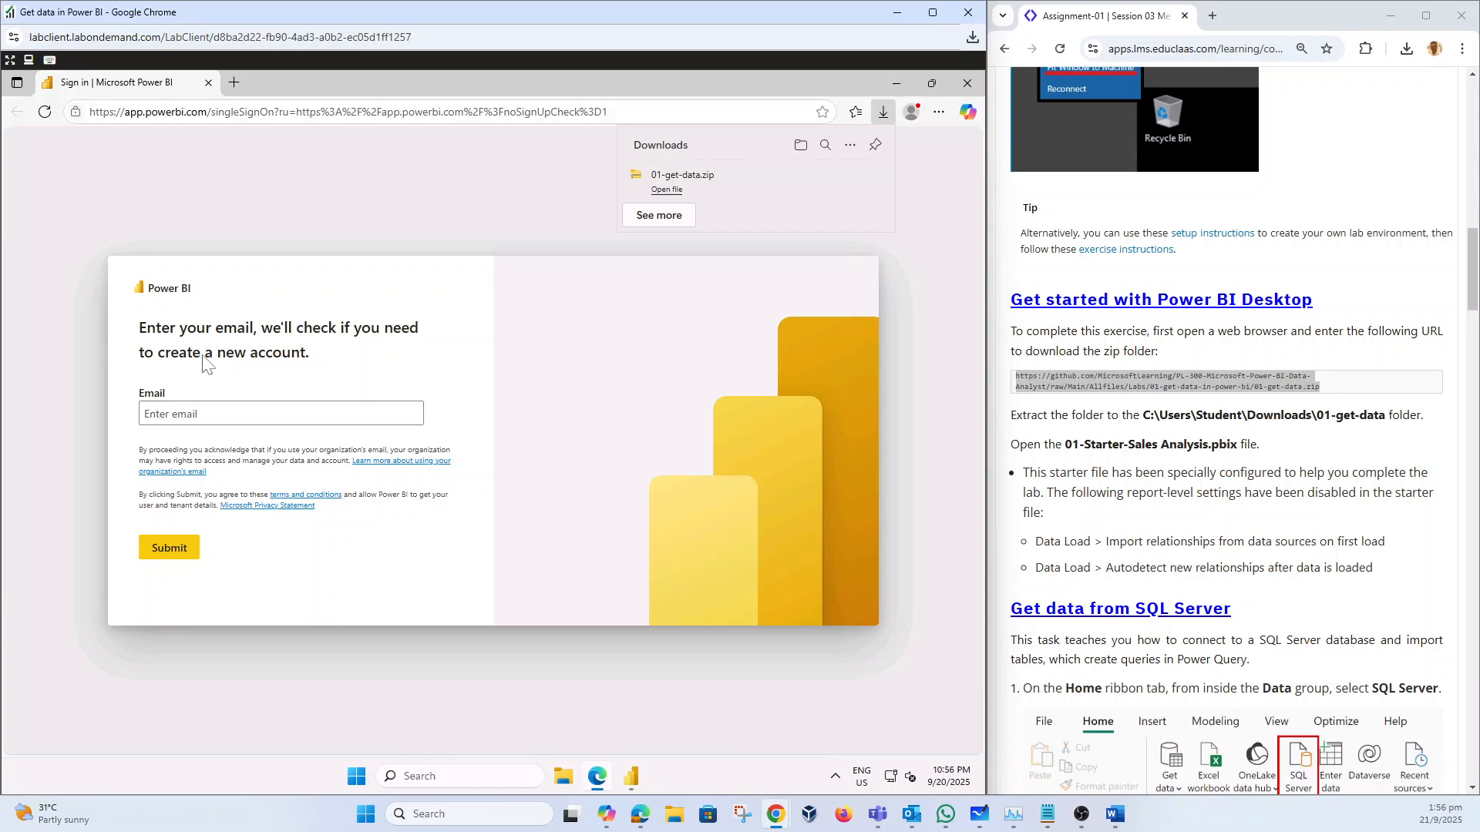
click(200, 409)
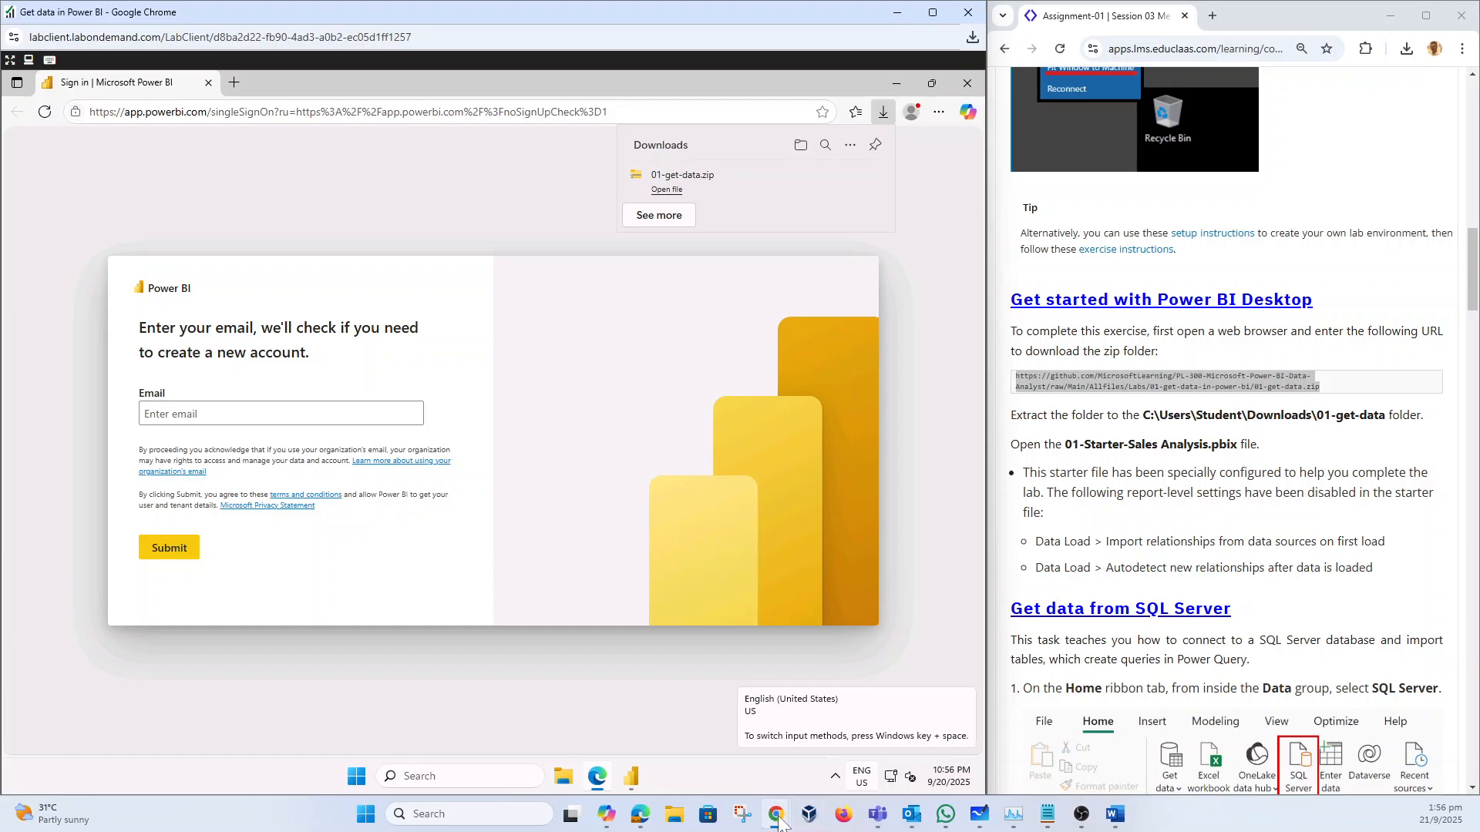
Step: Look up the lab account's login details in the Instructions window
mouse_move(779, 821)
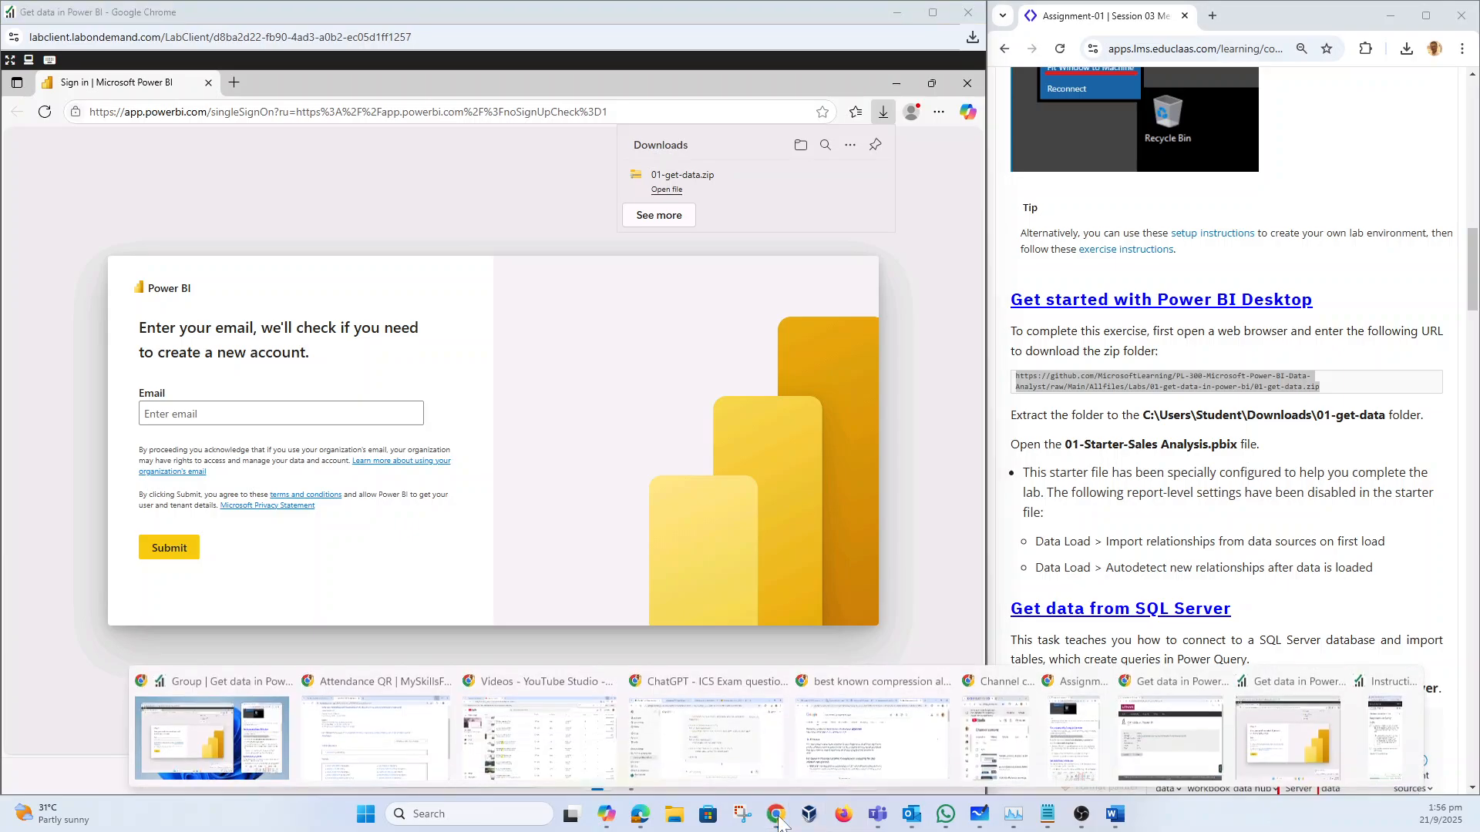
click(1380, 740)
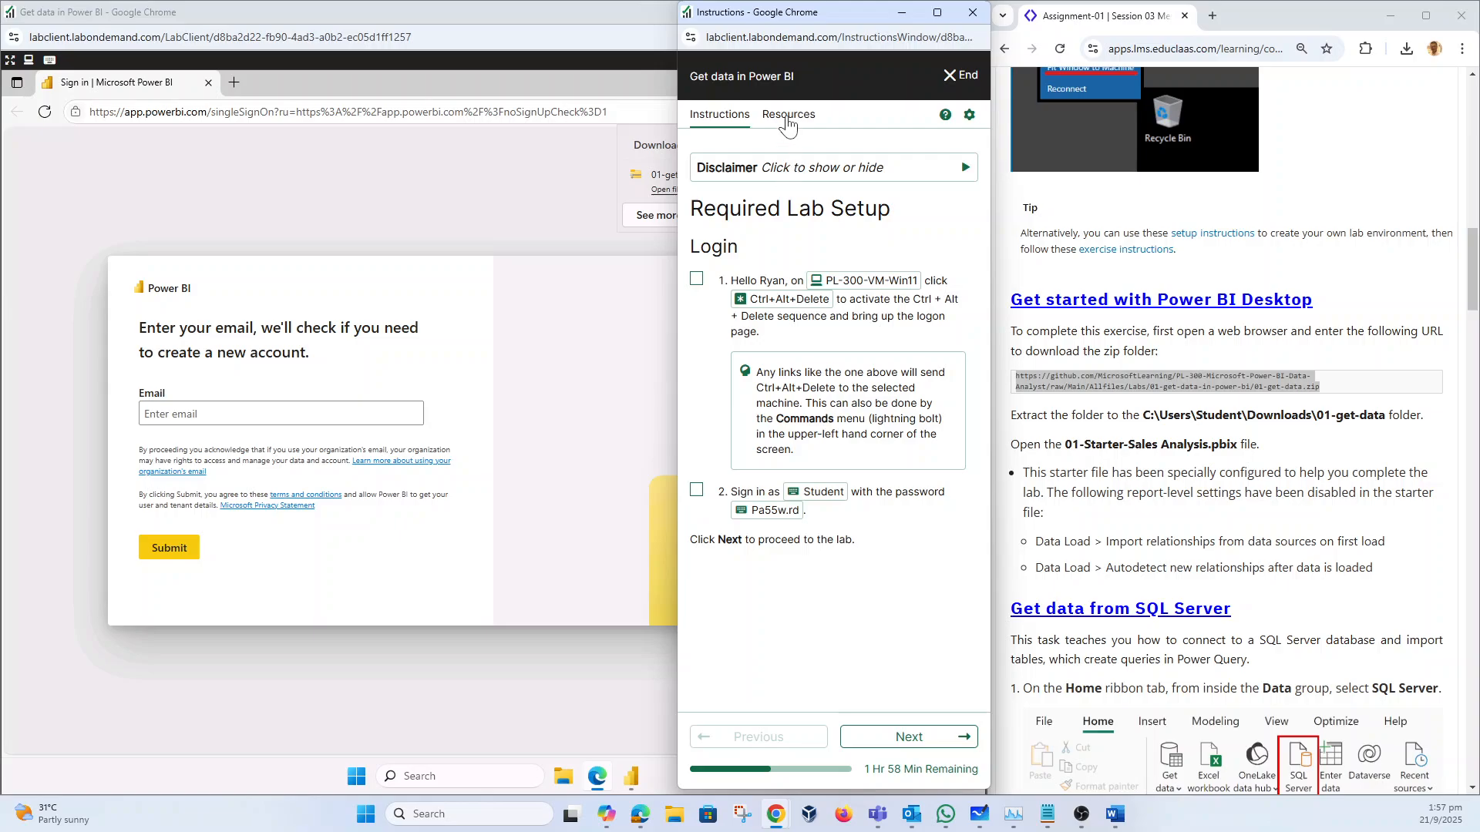
click(788, 116)
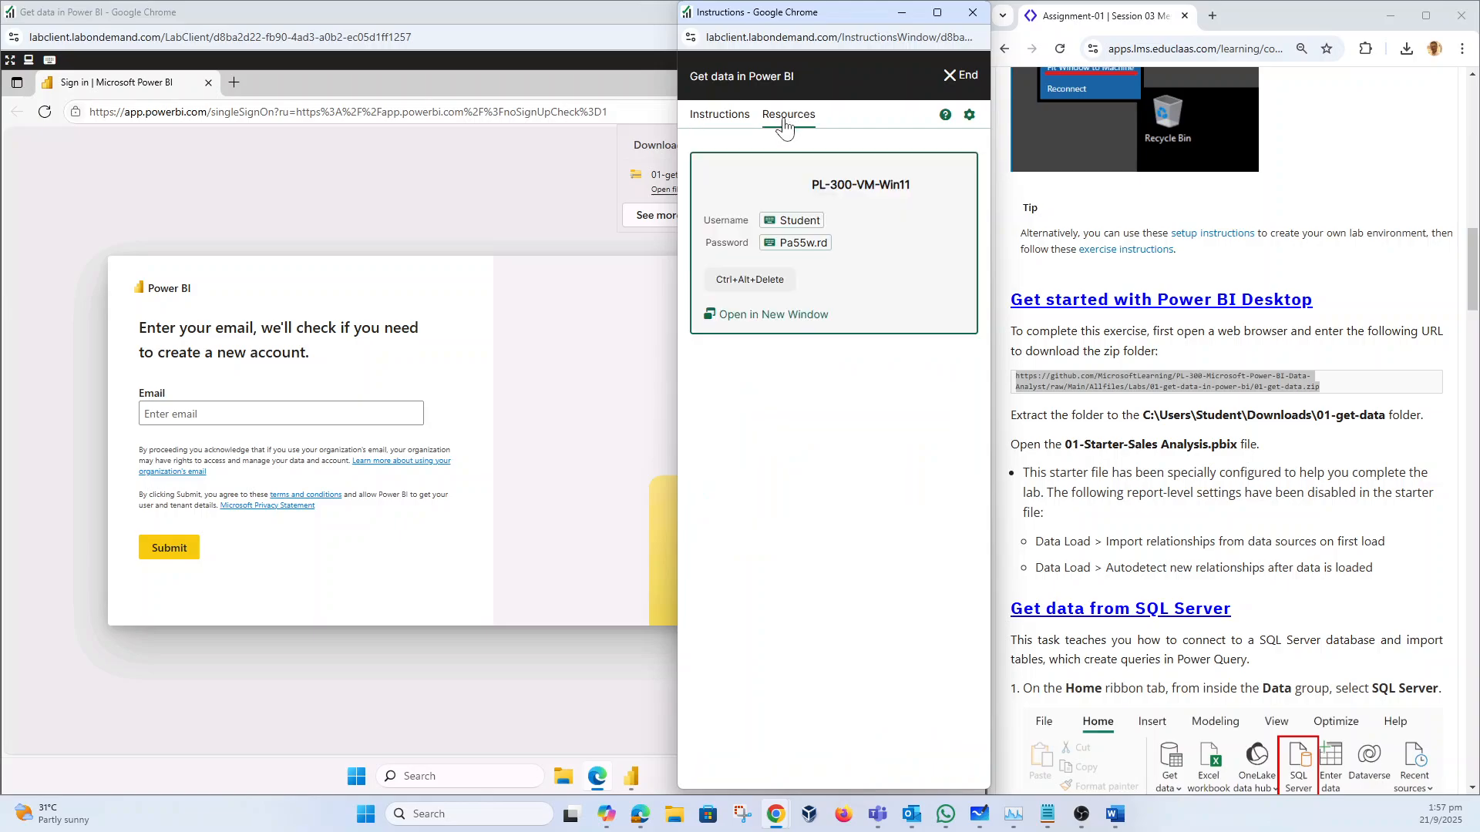
click(720, 116)
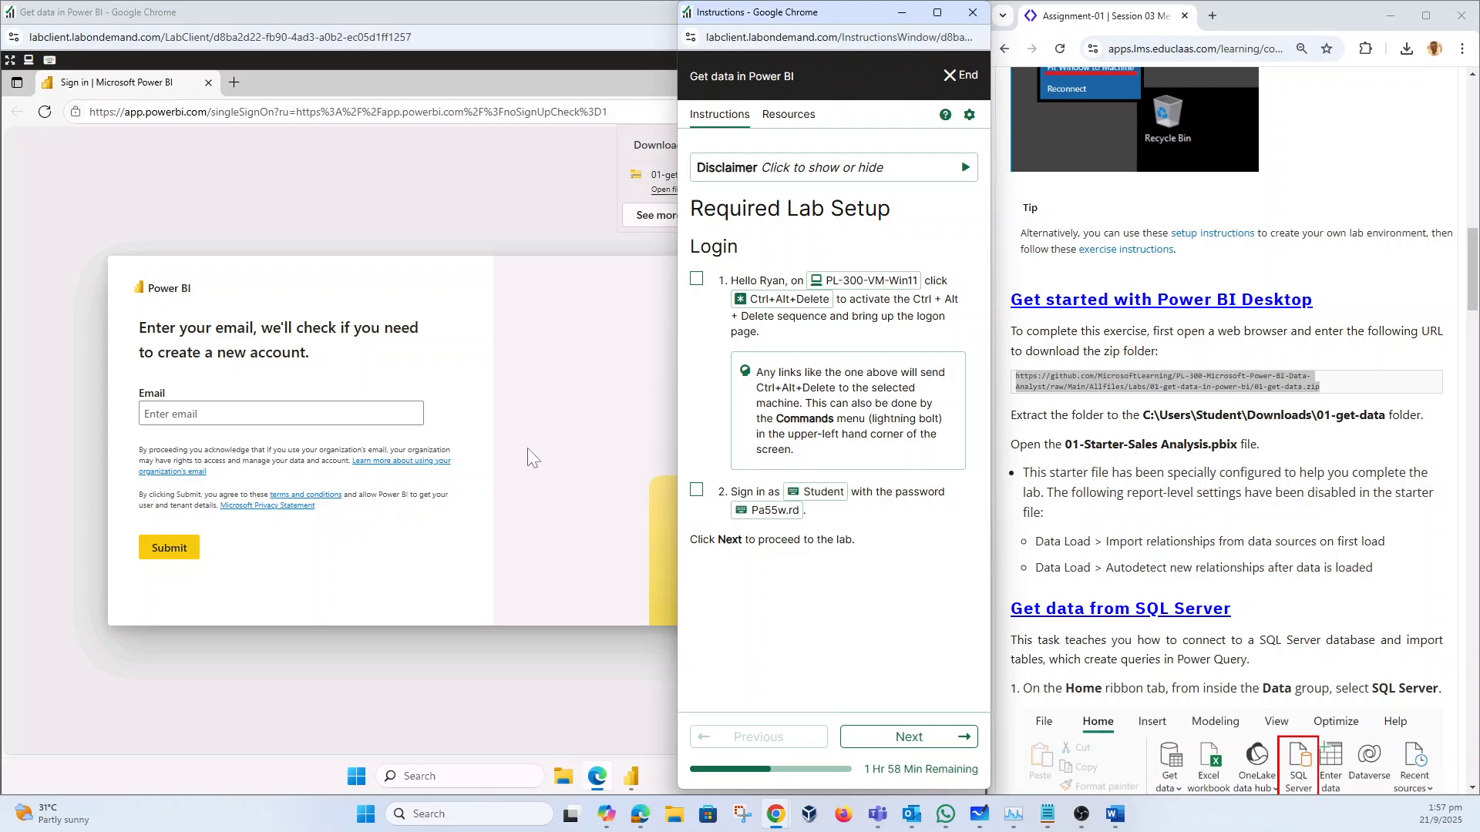
Step: Sign in to the Power BI service with the lab email and password, then minimize Edge
click(324, 413)
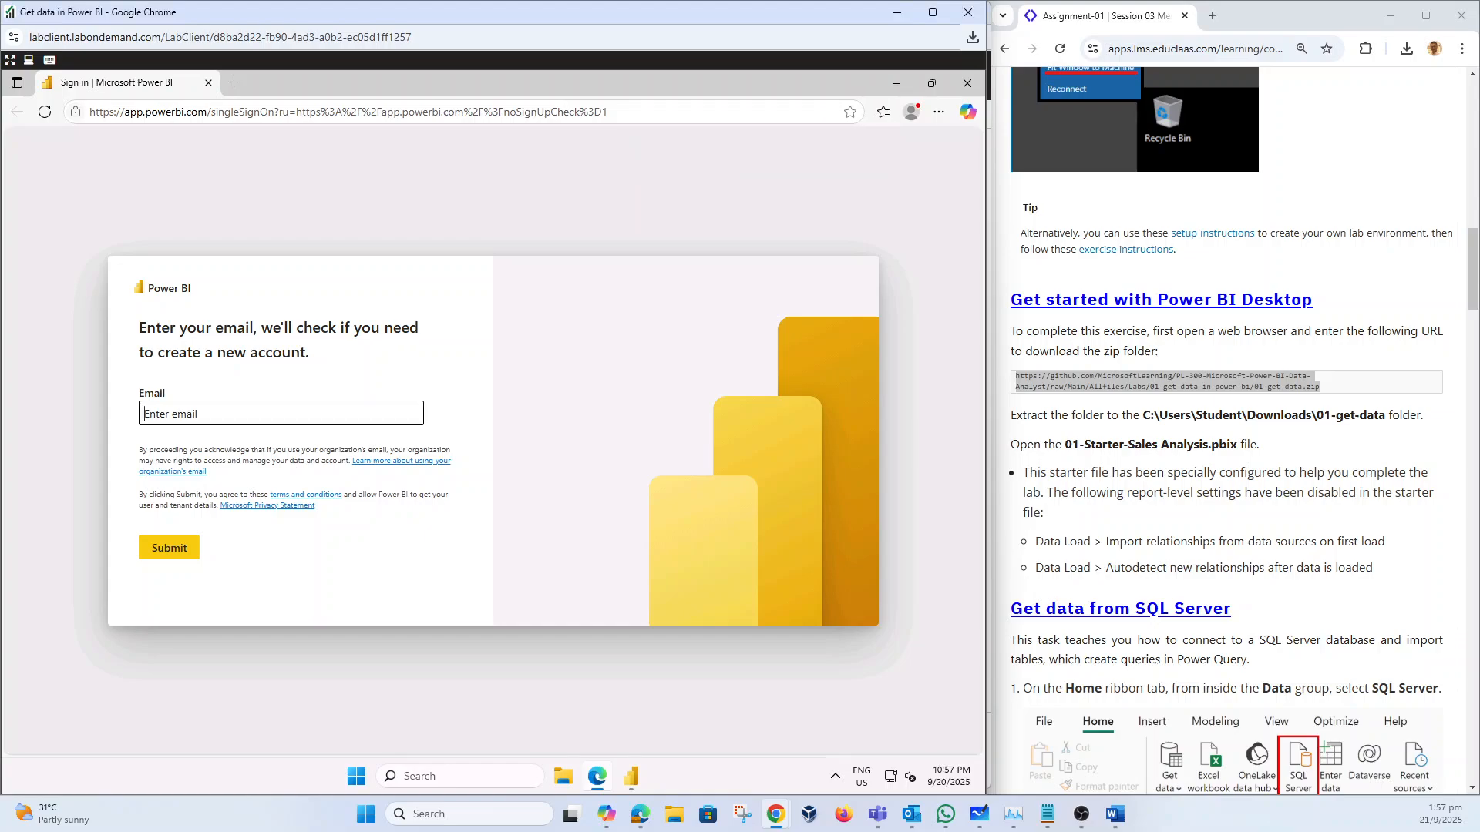
click(179, 548)
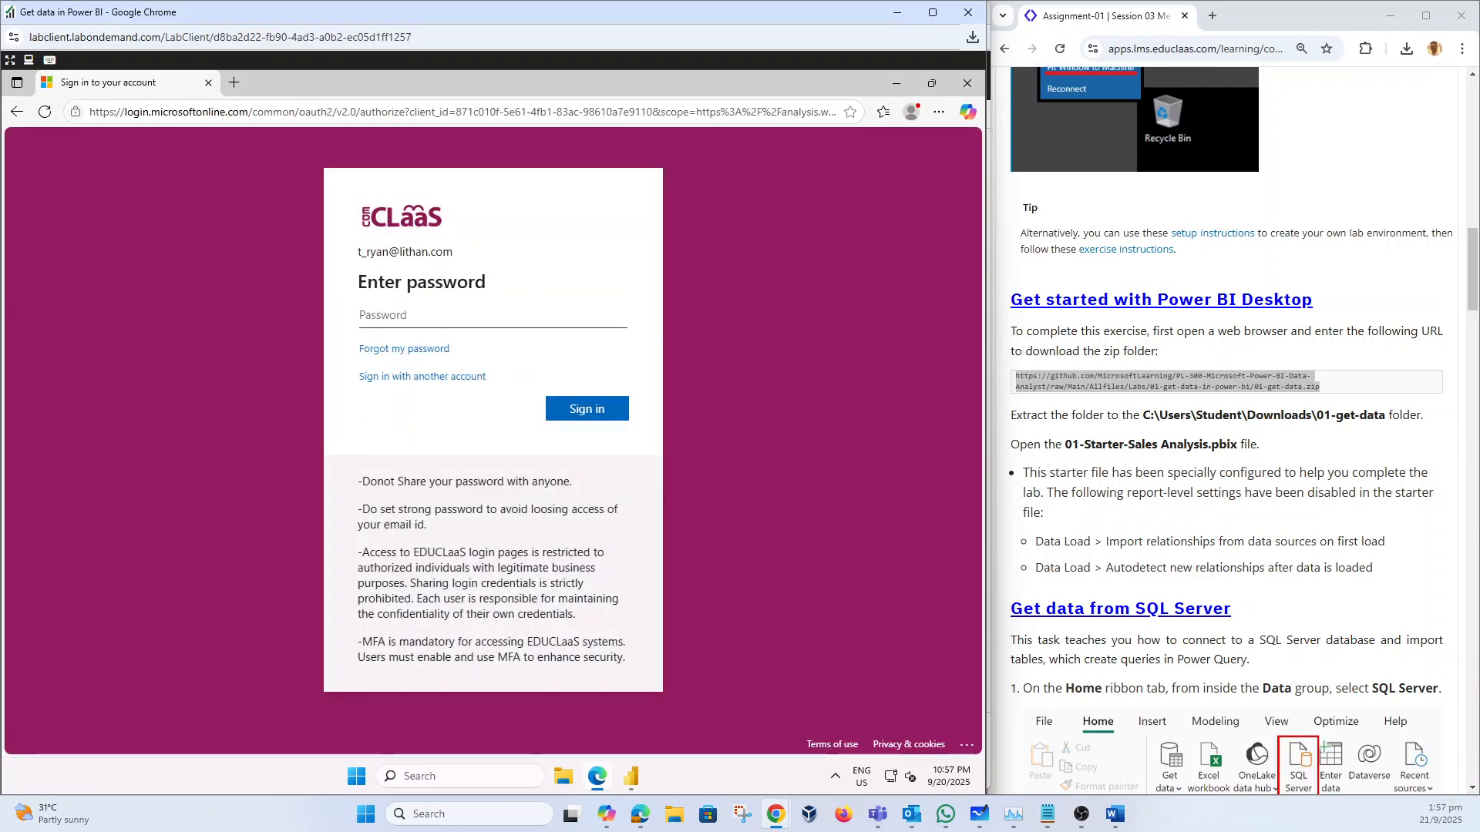
text(•)
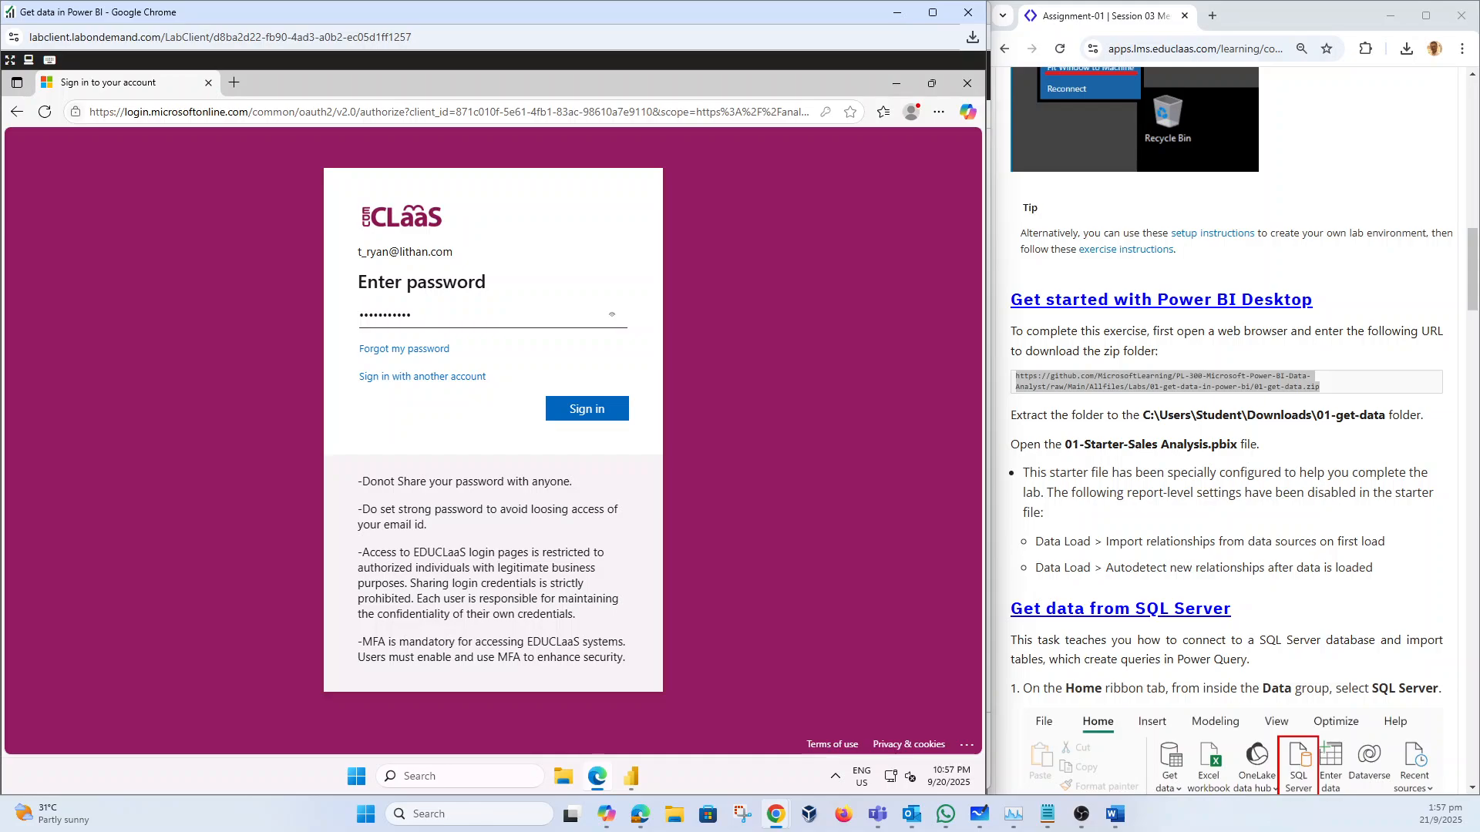
click(569, 415)
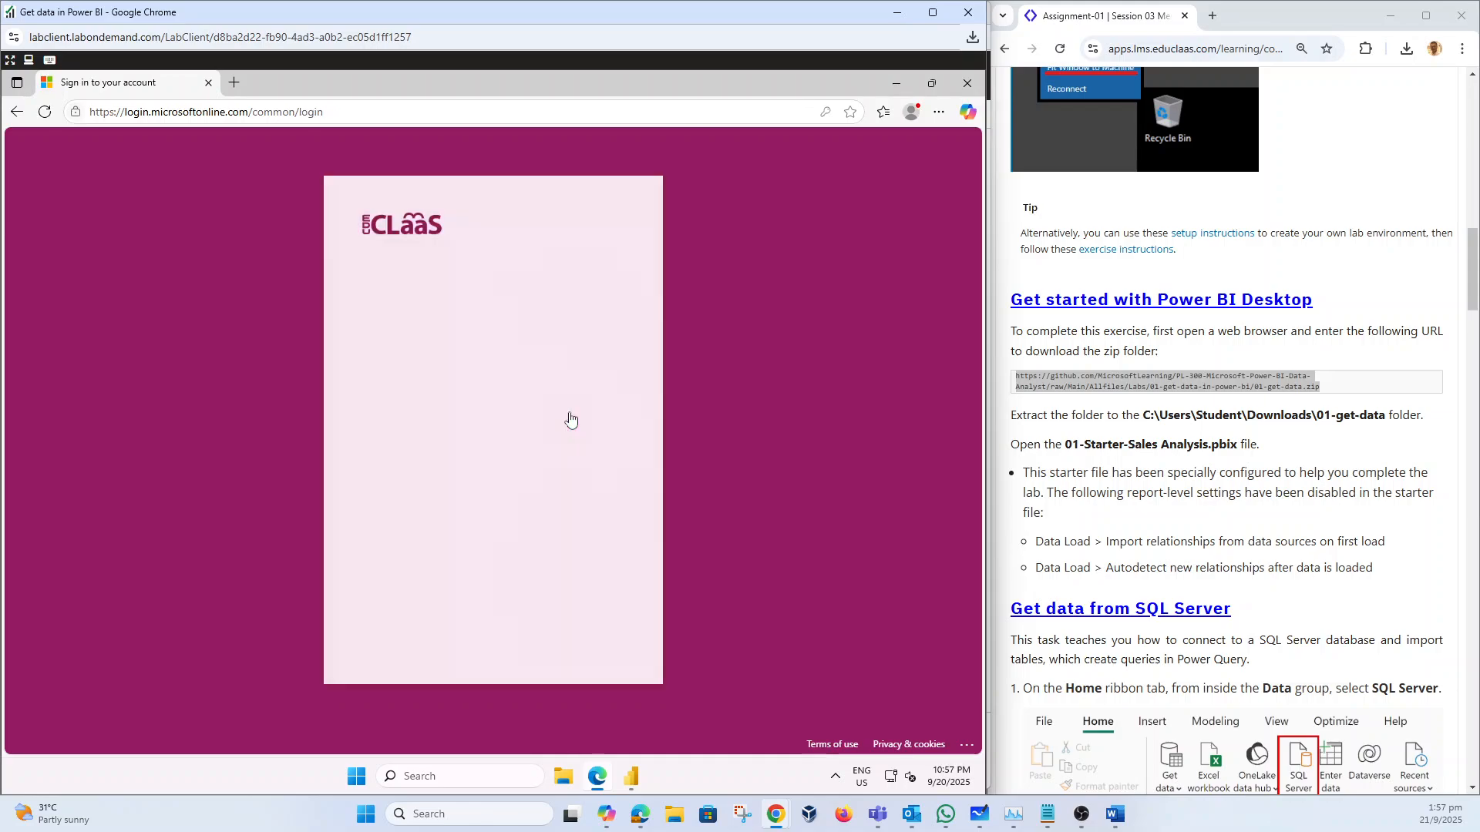
click(515, 401)
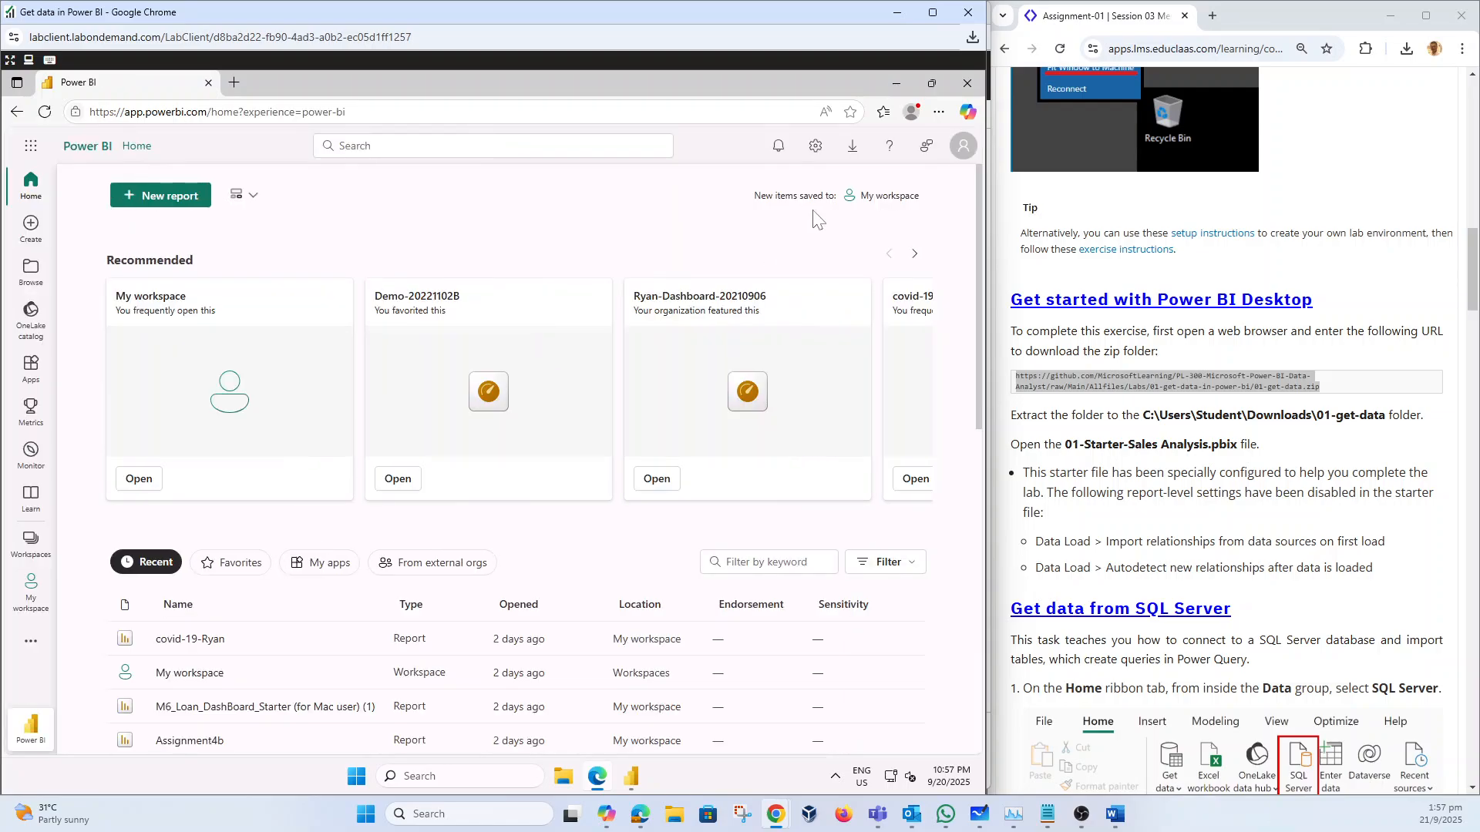
click(895, 85)
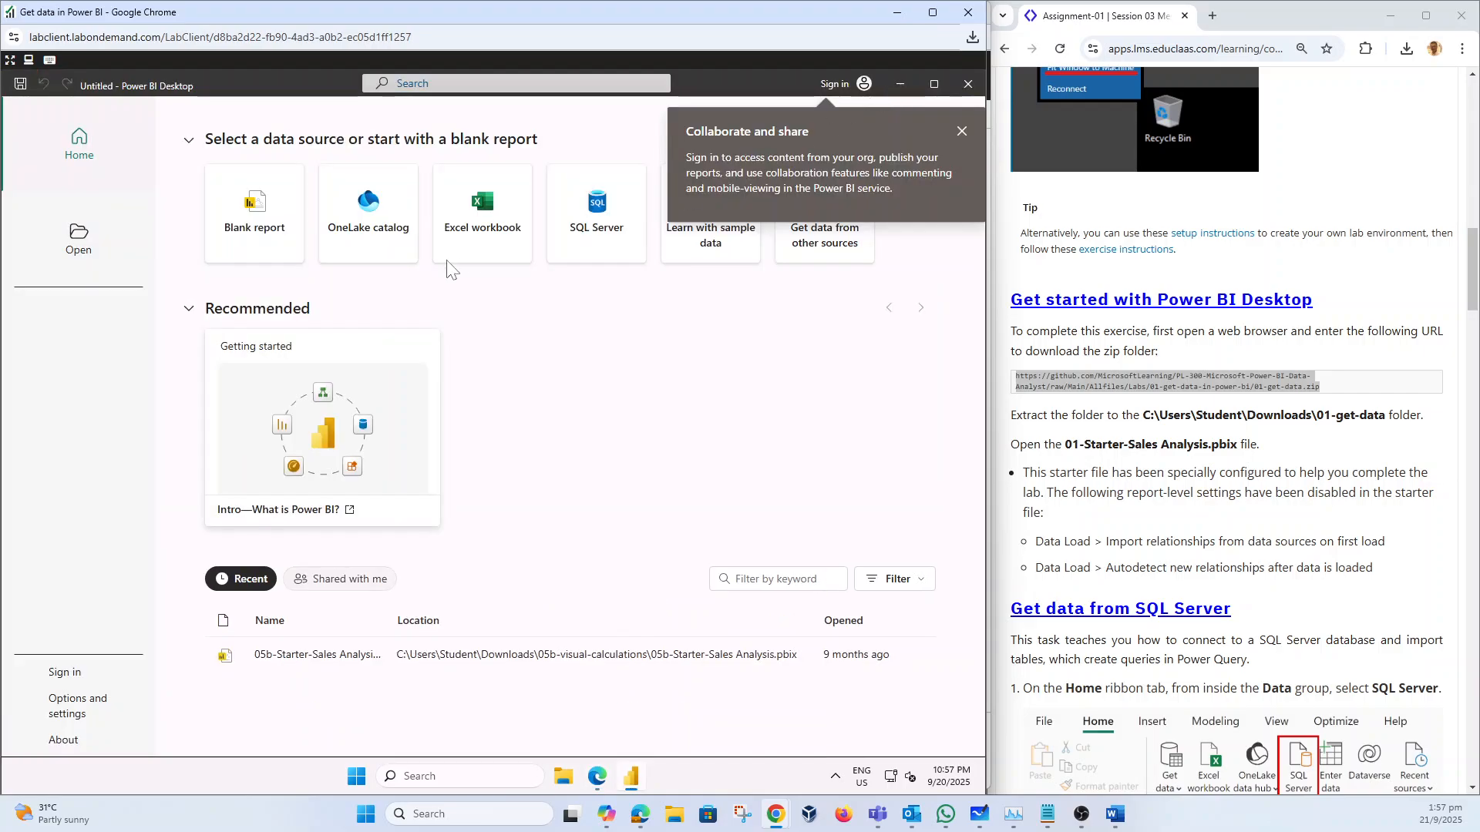
Step: Start a blank report, dismiss the Collaborate, Dark mode and Live Edit popups, and close Edge
click(962, 131)
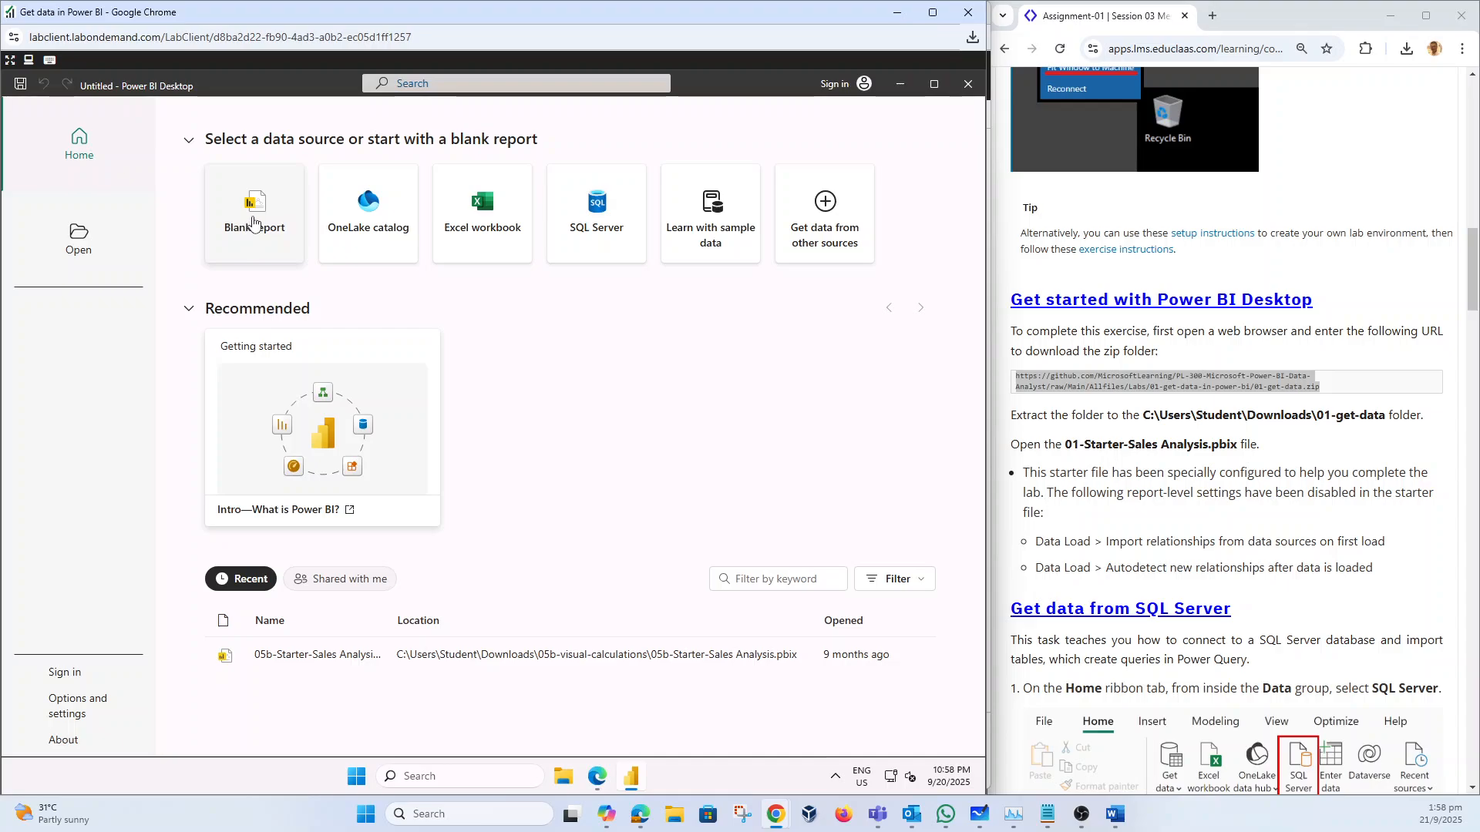
click(254, 222)
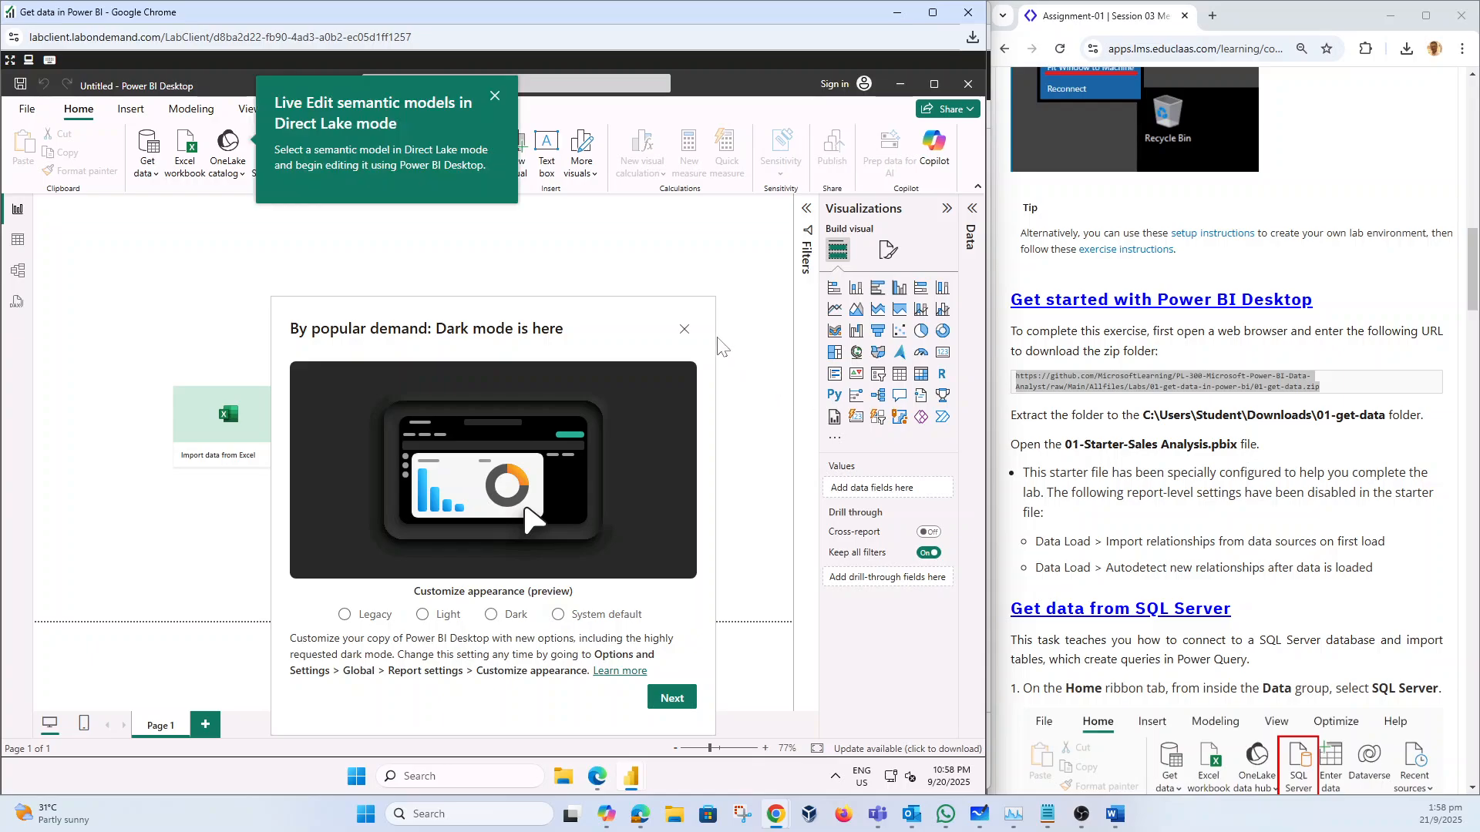
click(685, 331)
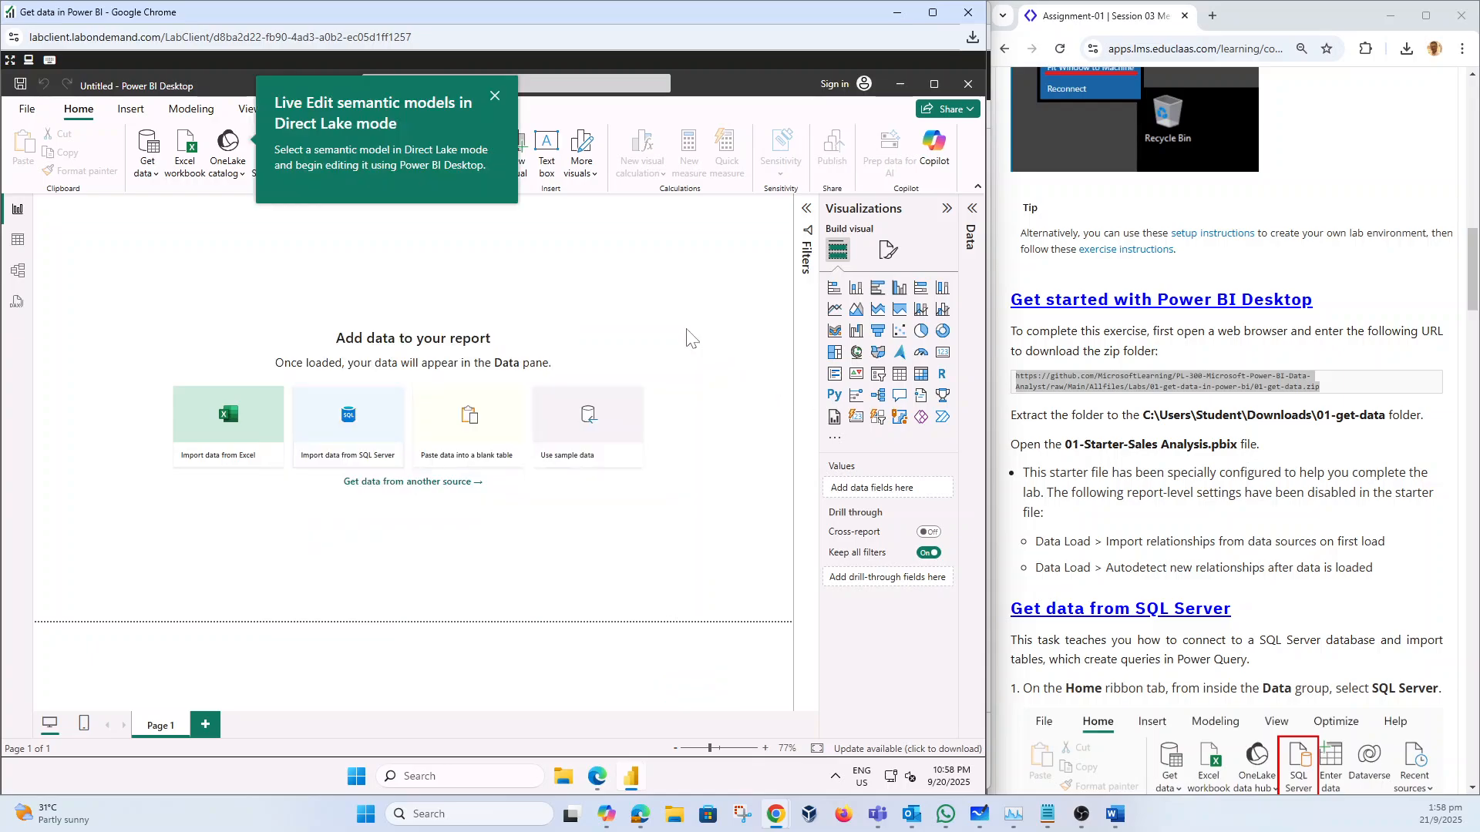
click(495, 97)
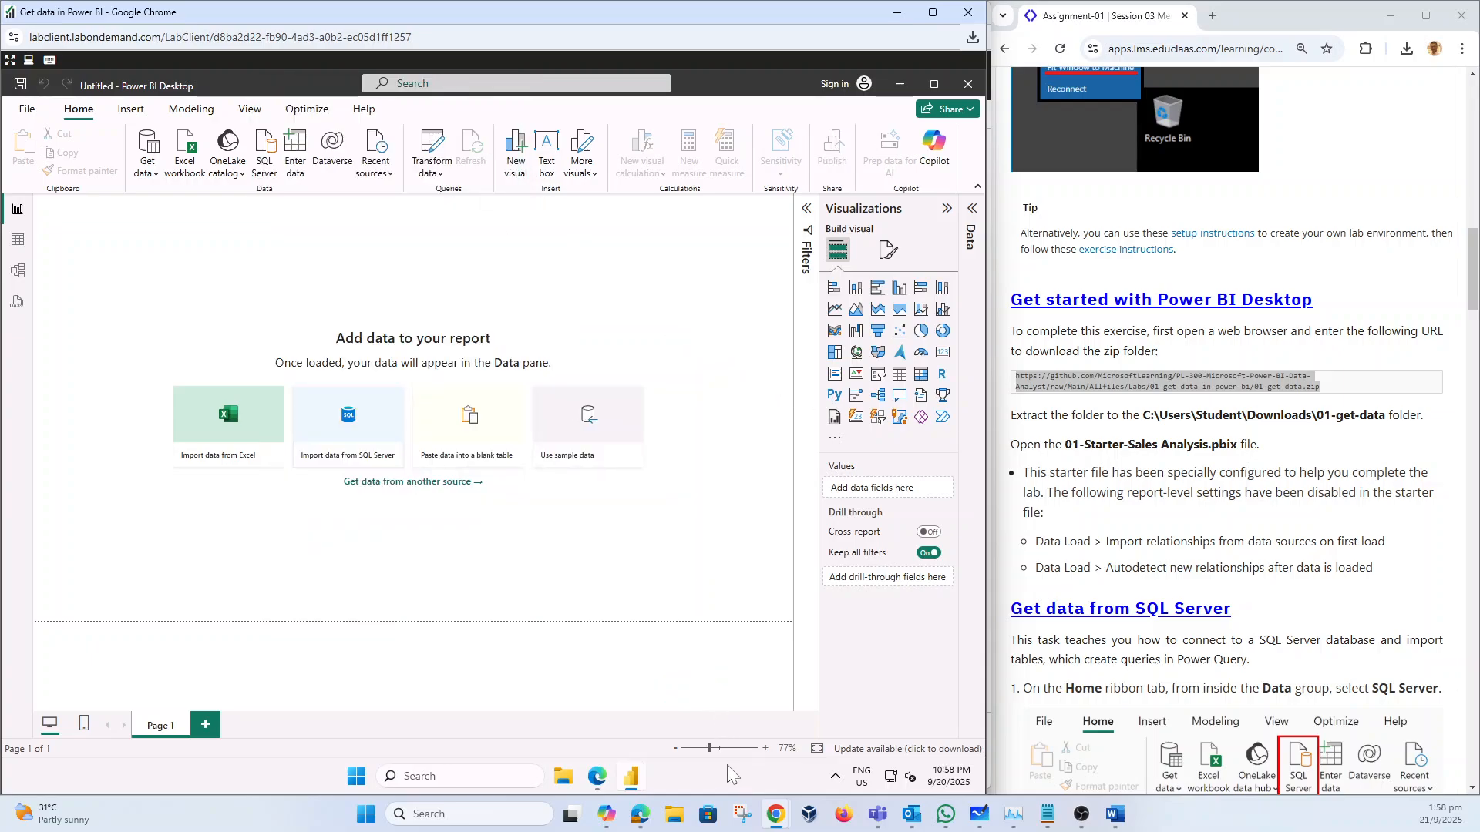
click(597, 778)
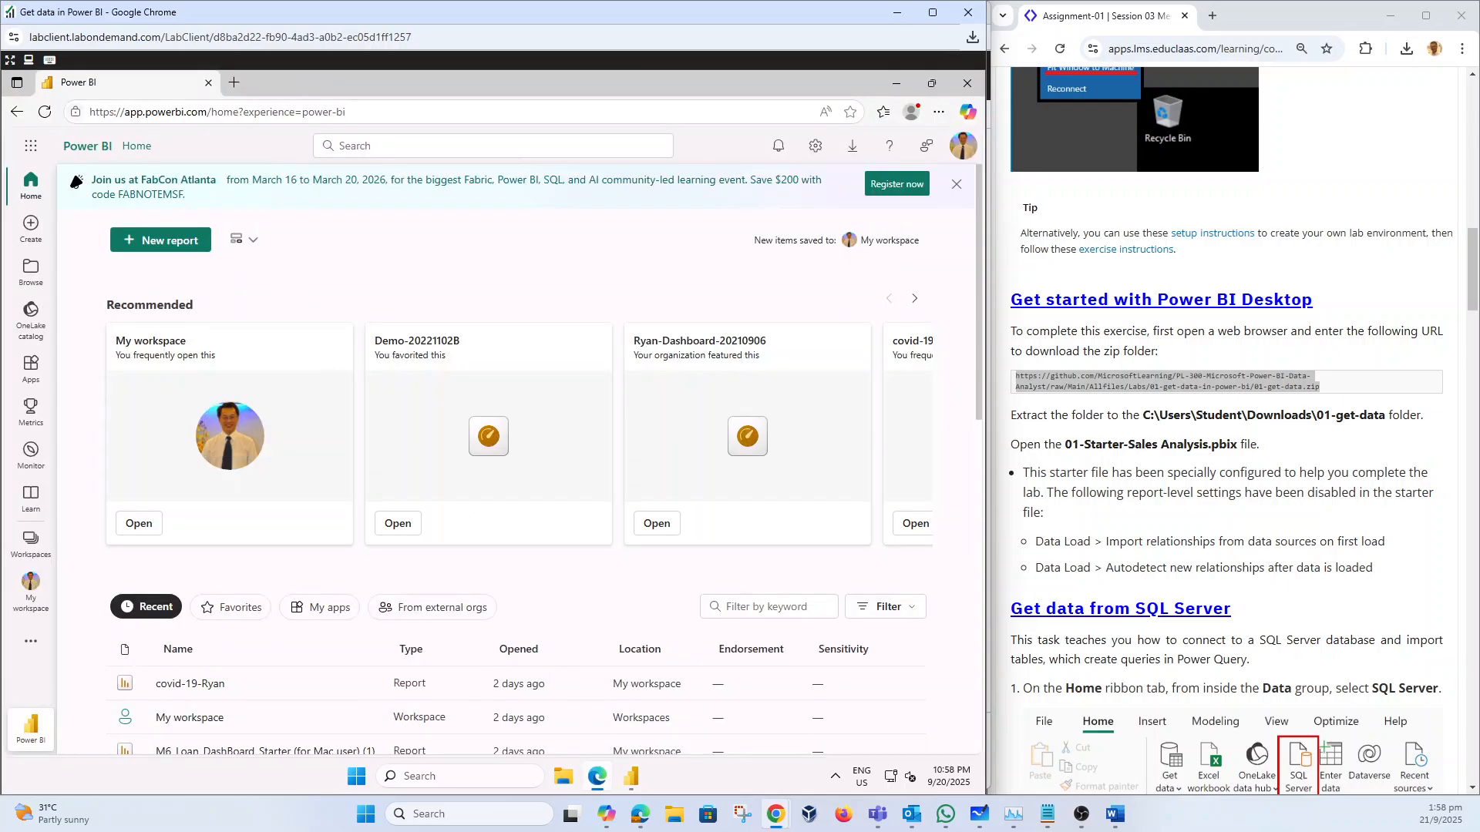
click(208, 83)
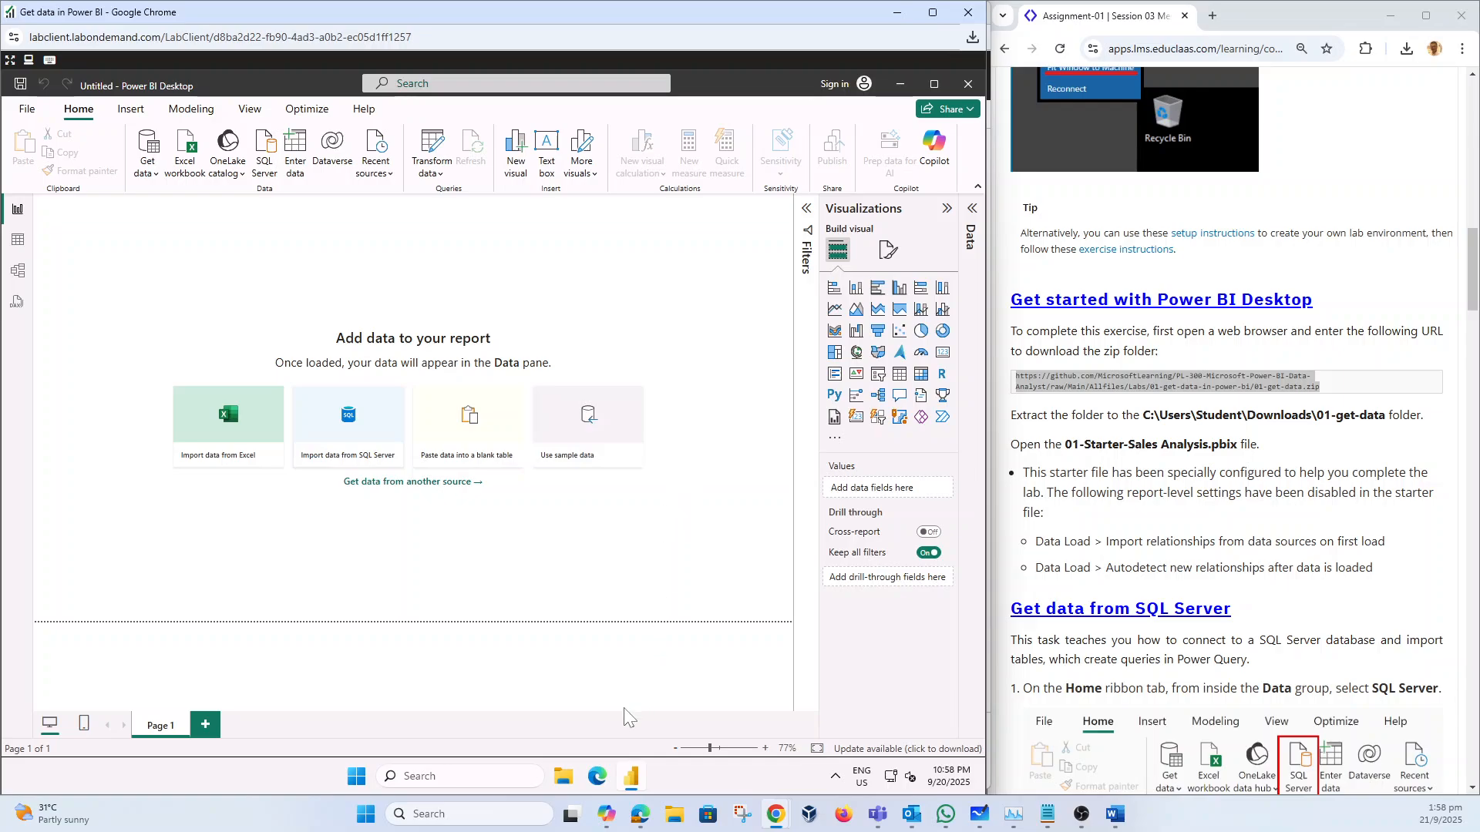
Step: Extract 01-get-data.zip directly into Downloads, without the 01-get-data subfolder, then close Explorer
click(564, 778)
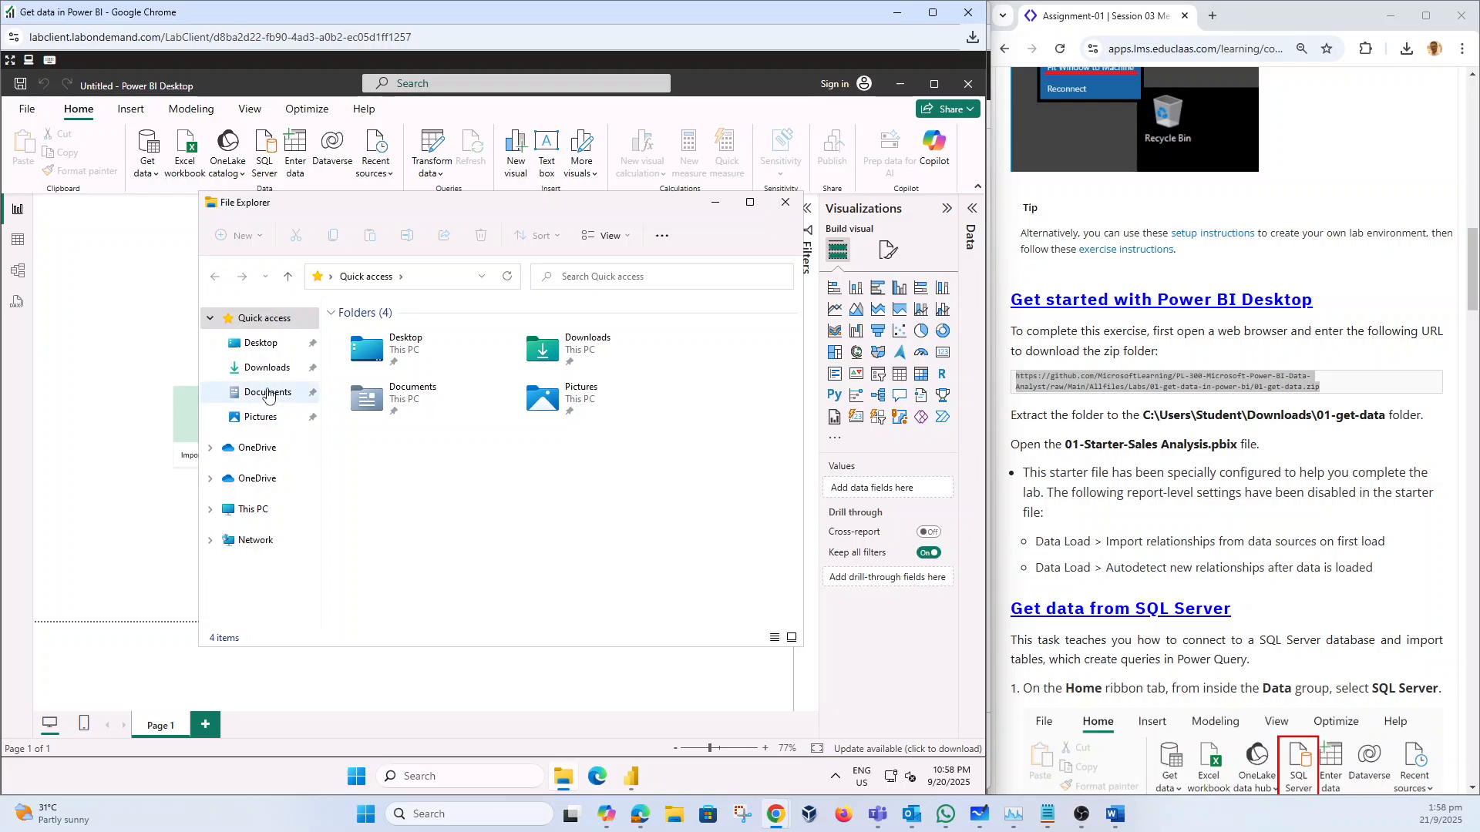
click(269, 370)
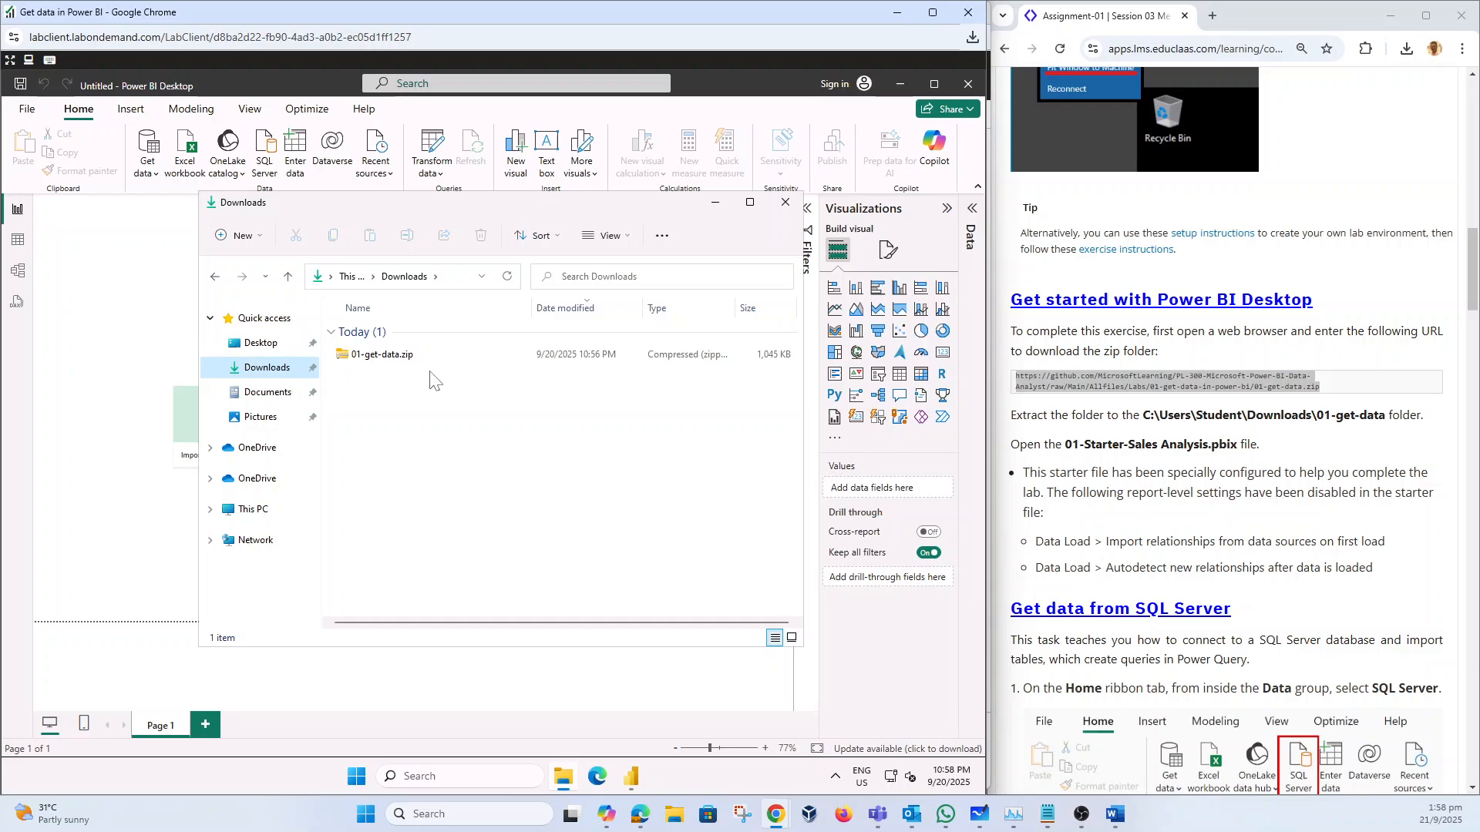
click(378, 359)
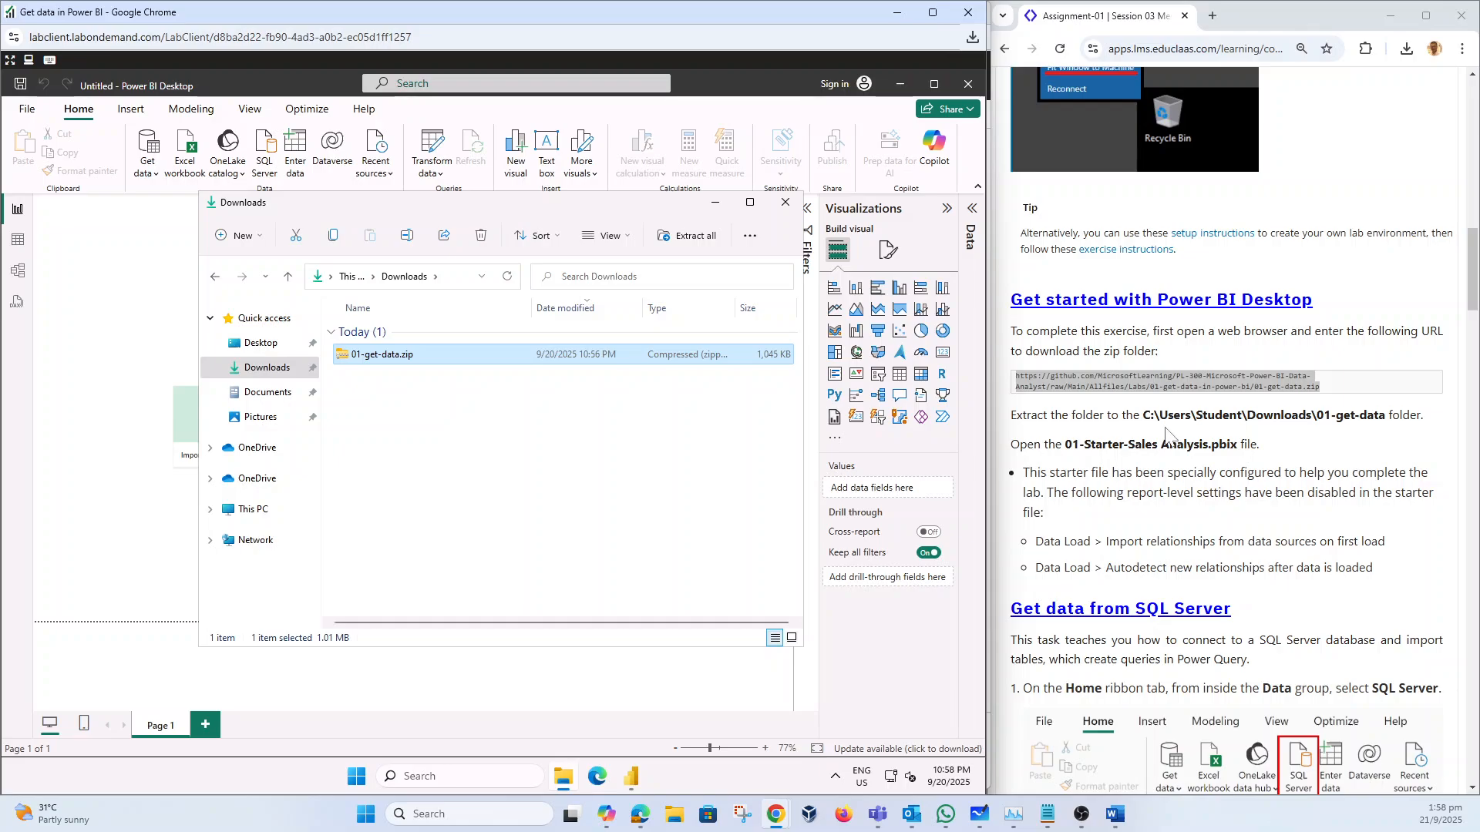
right_click(408, 362)
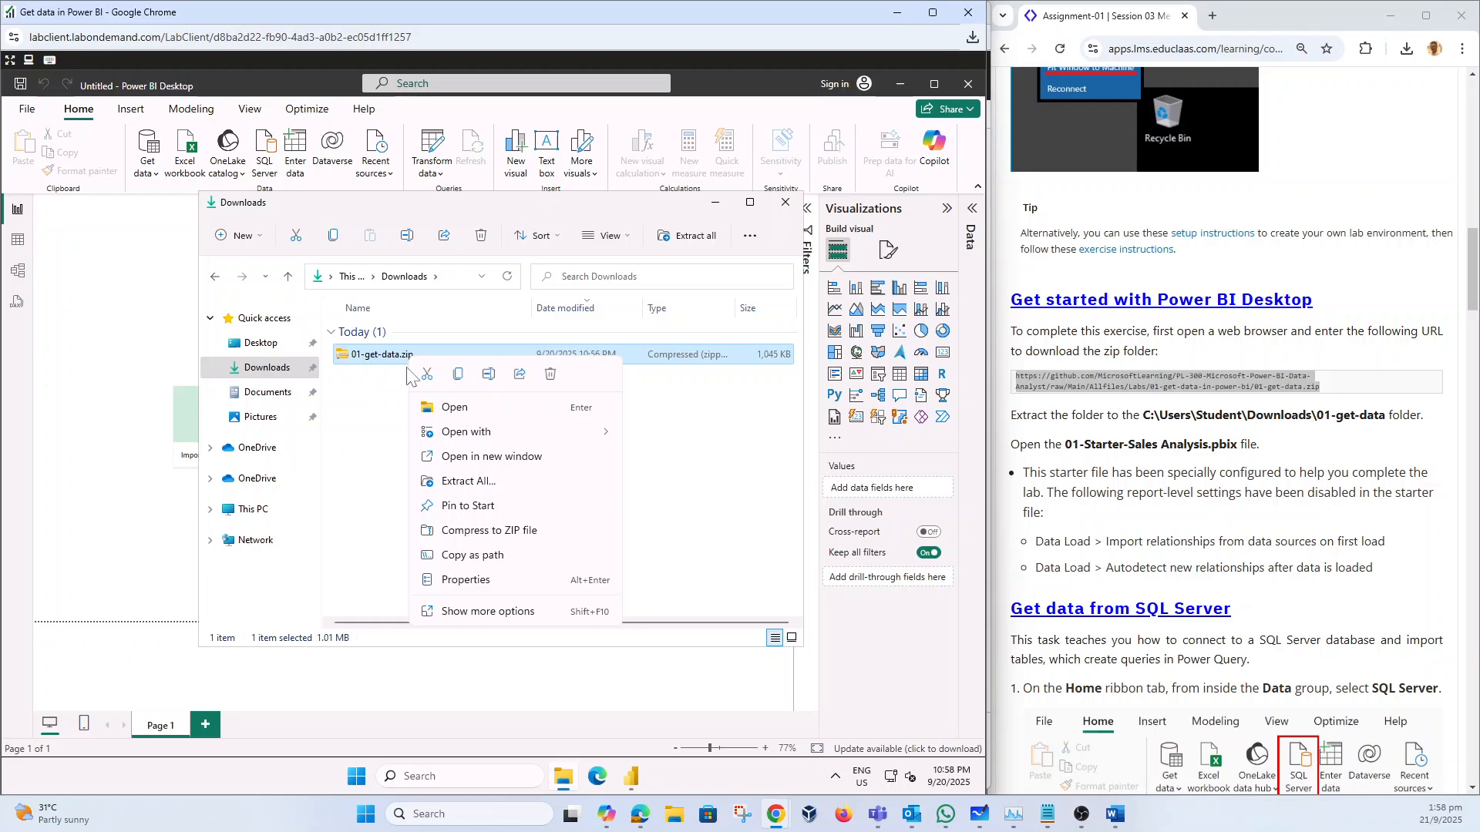
click(481, 481)
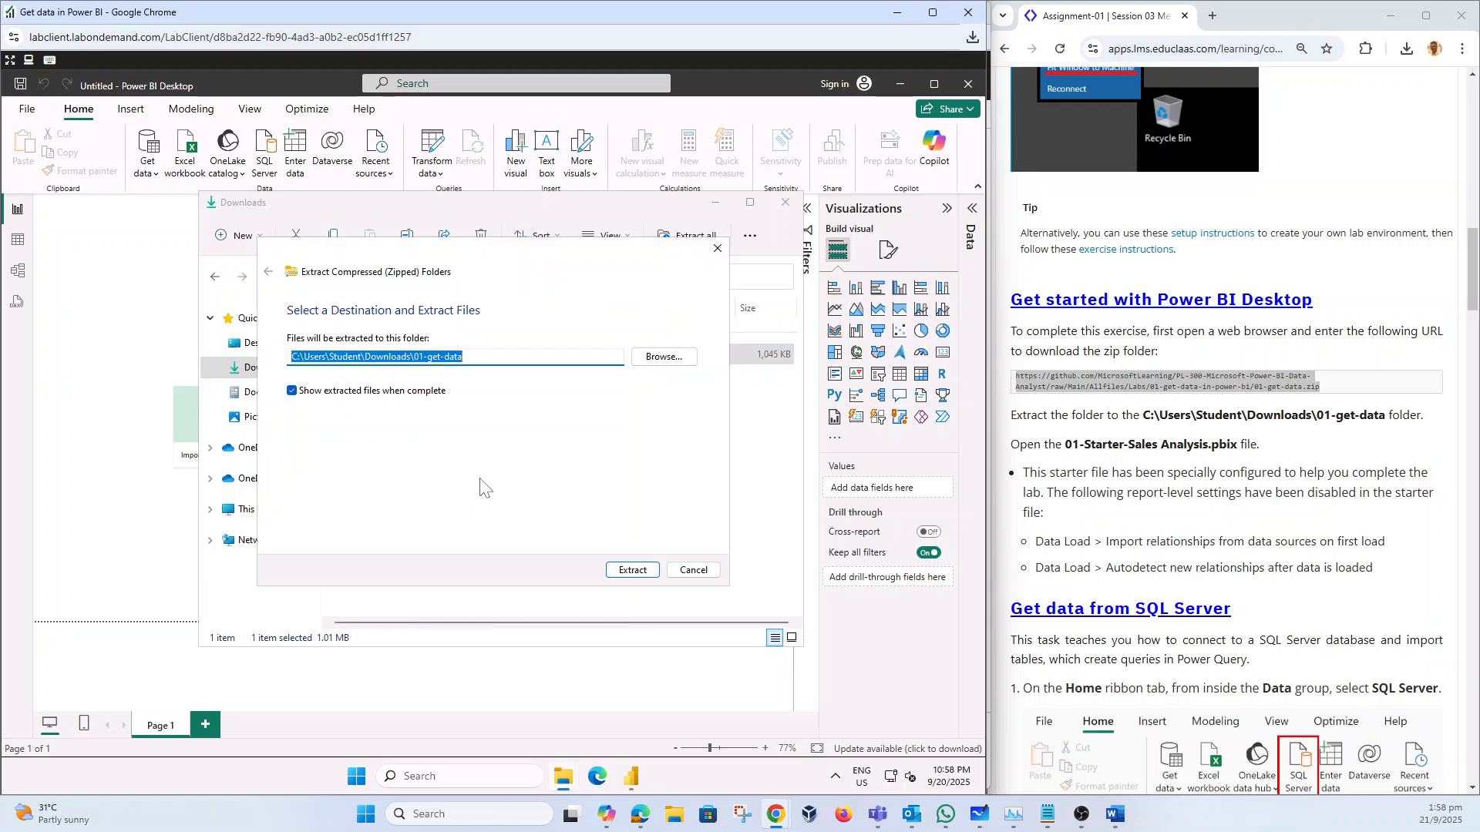
click(411, 357)
key(shift+End)
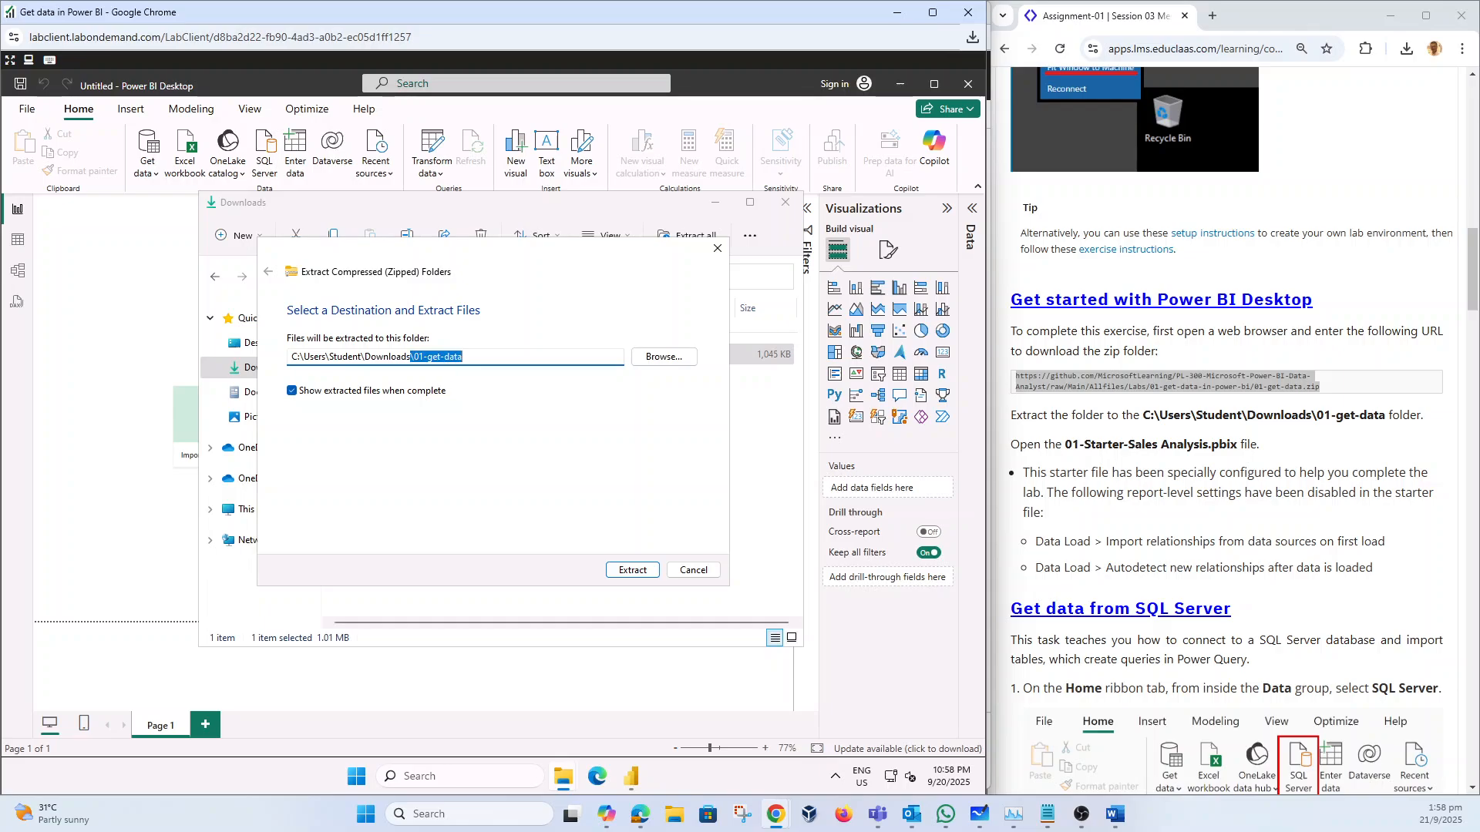
key(Delete)
click(632, 571)
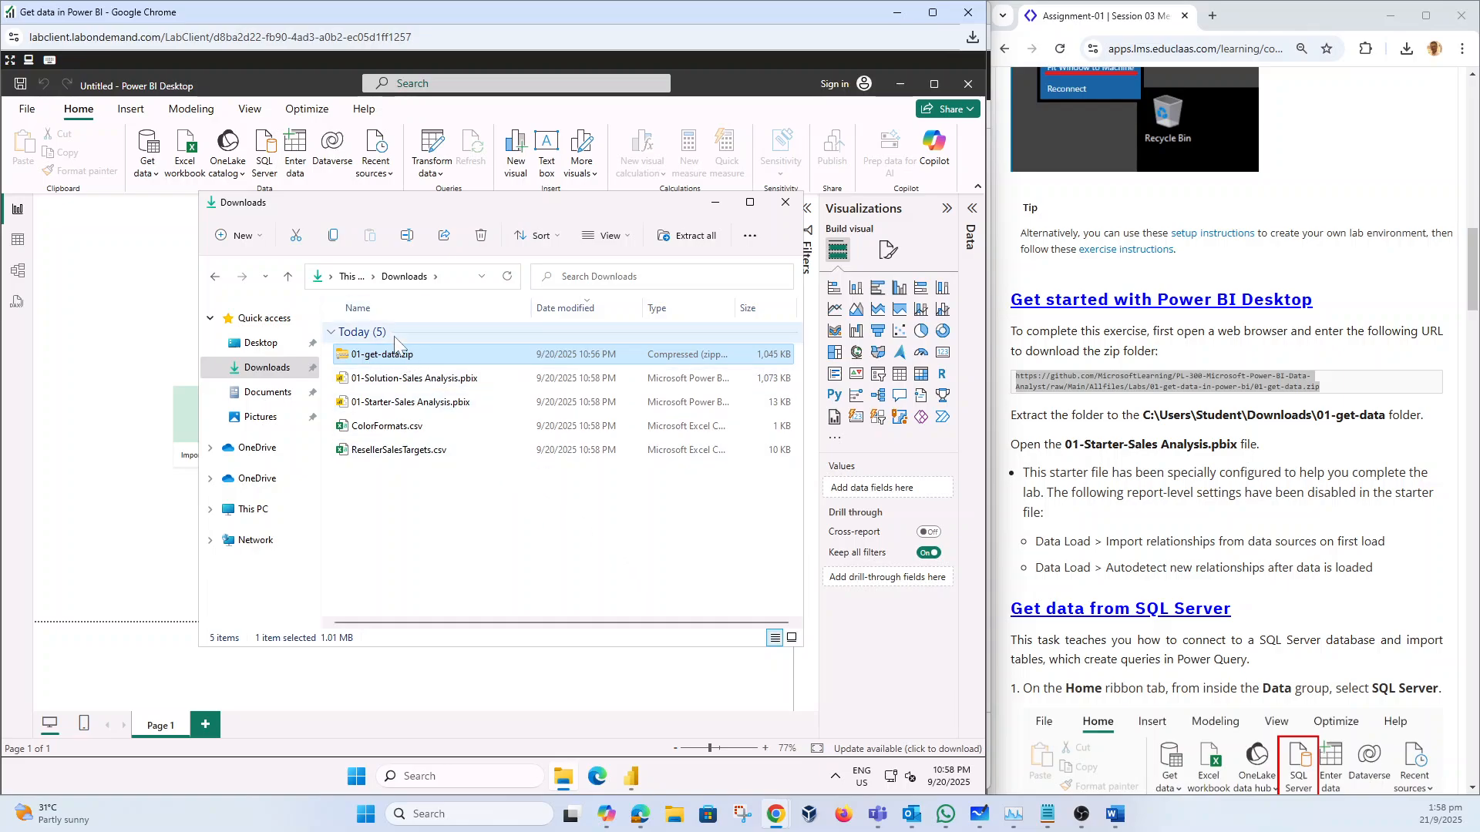
click(784, 210)
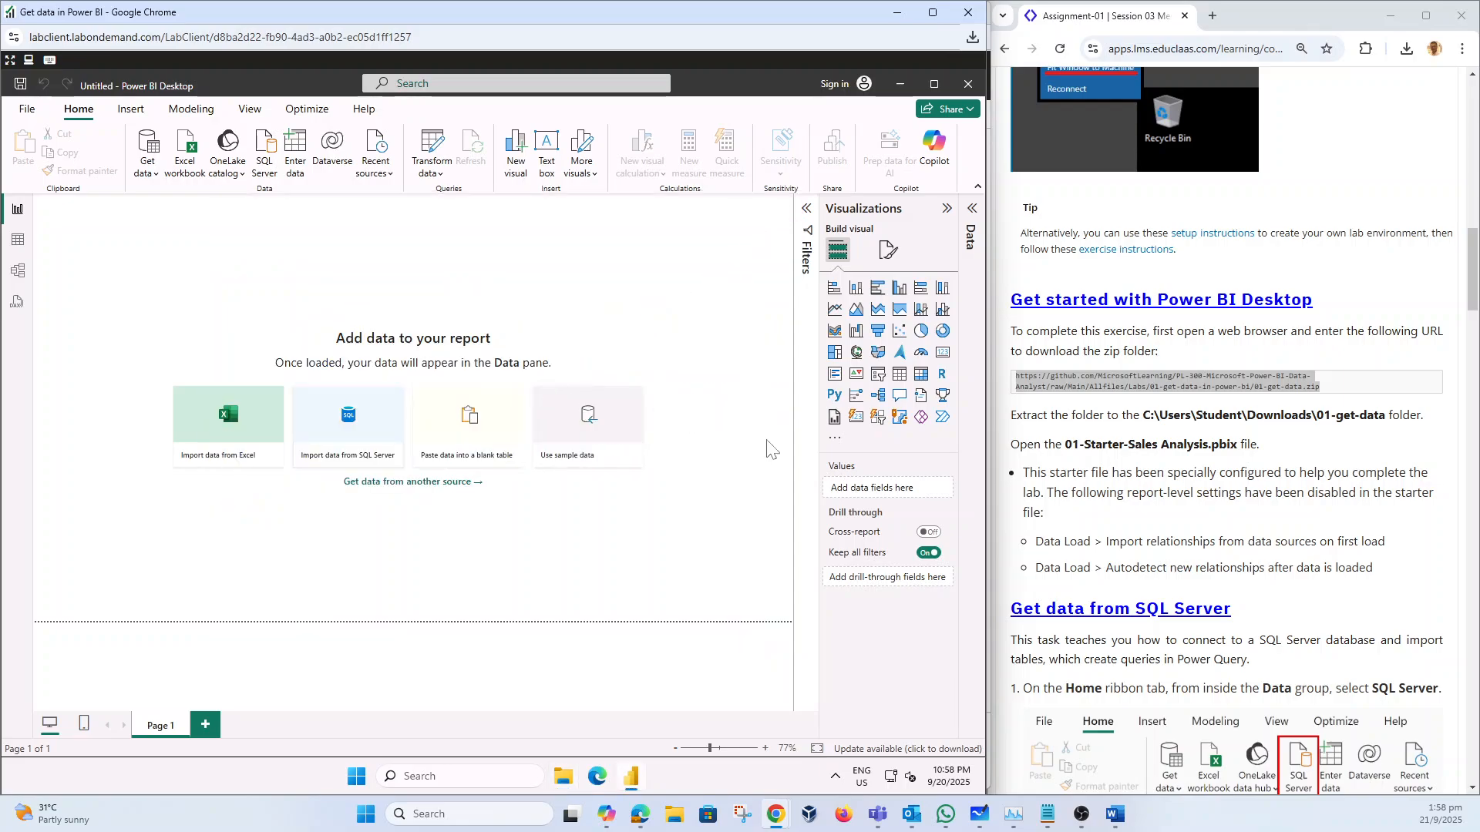
Step: Start a SQL Server connection with advanced options shown and localhost as the server
scroll(1291, 474, down, 4)
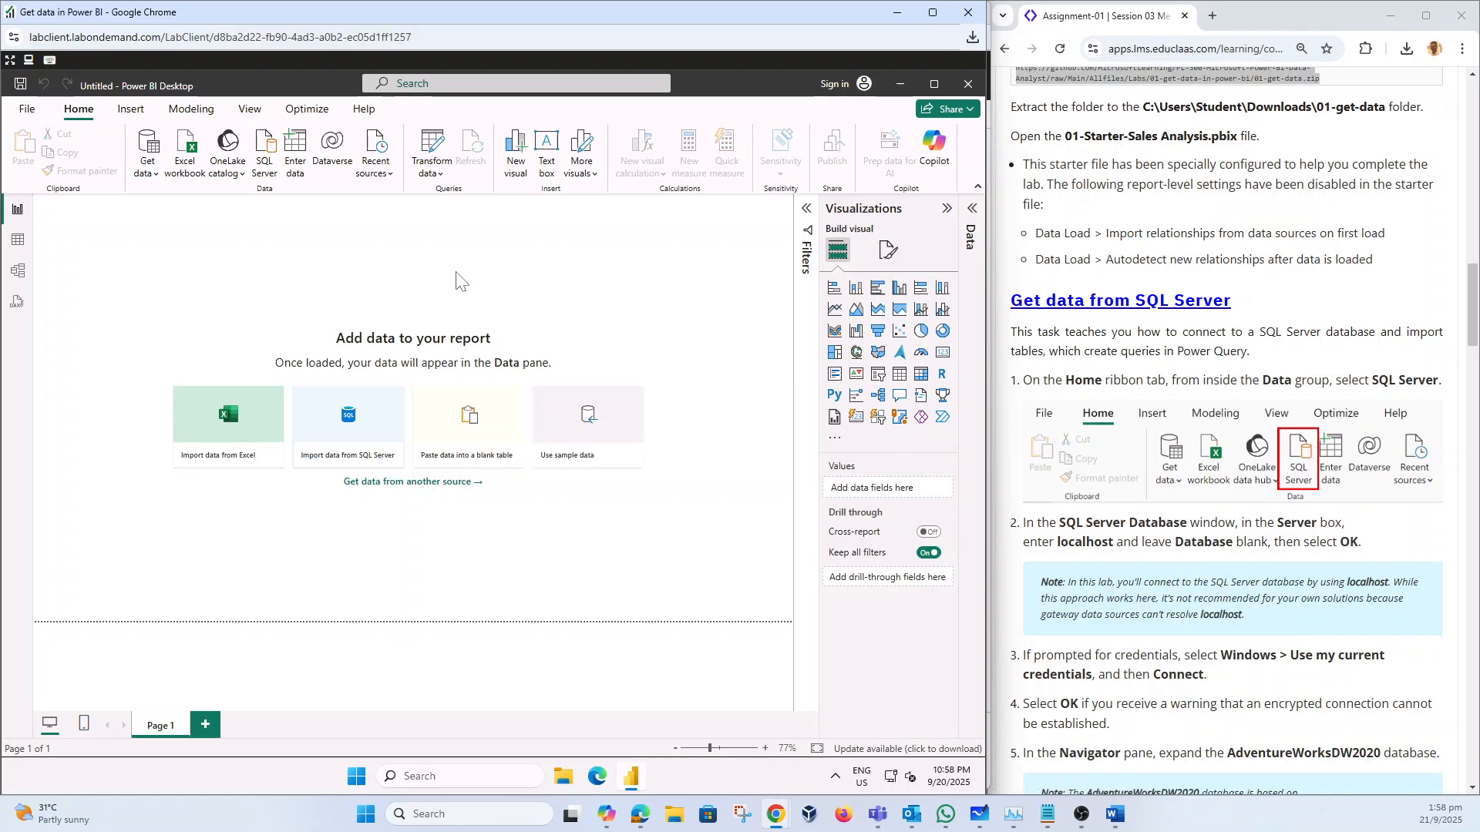
click(265, 162)
scroll(1225, 431, down, 3)
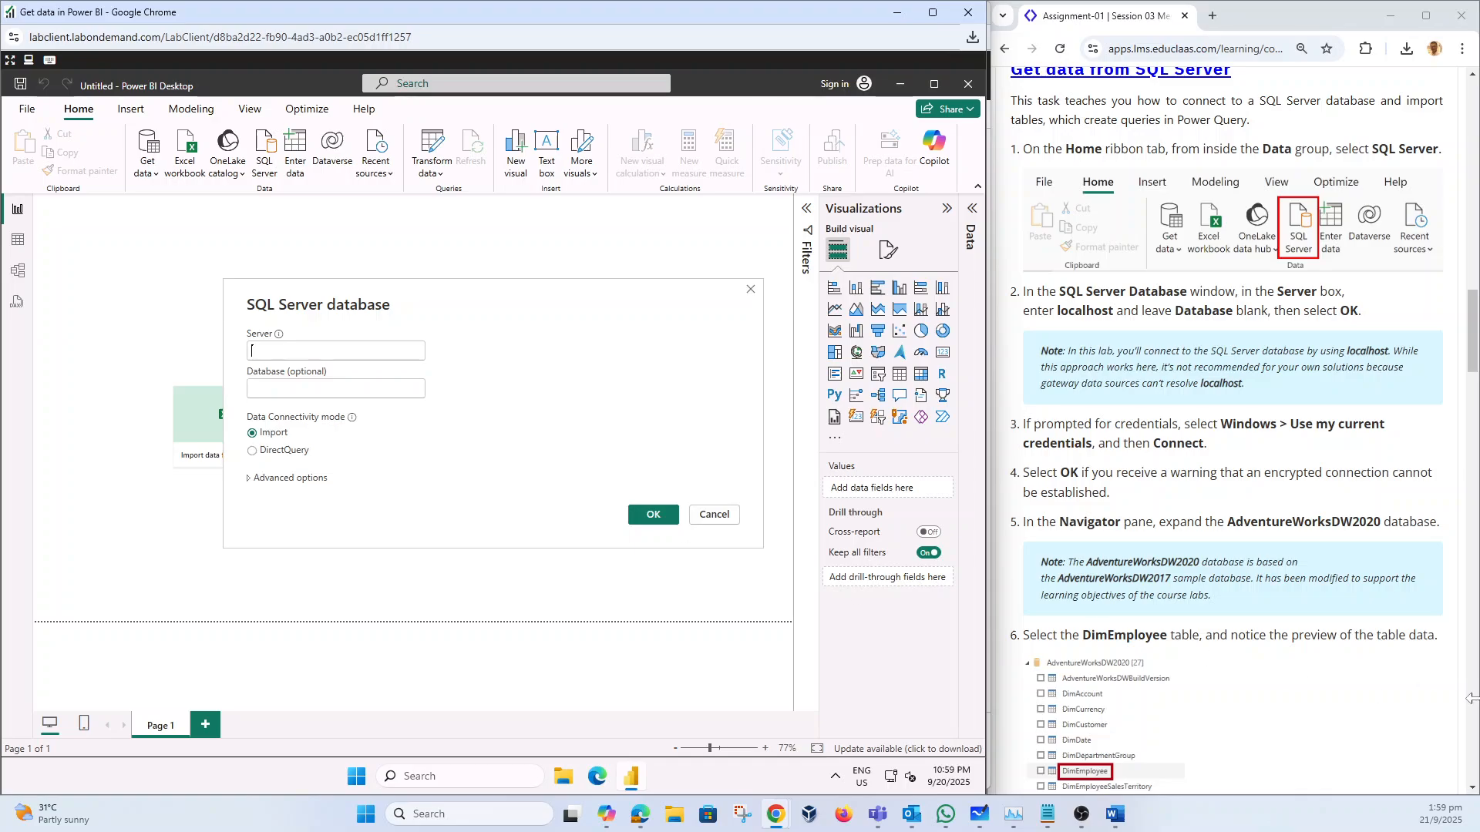
scroll(1226, 628, down, 1)
scroll(1159, 601, down, 3)
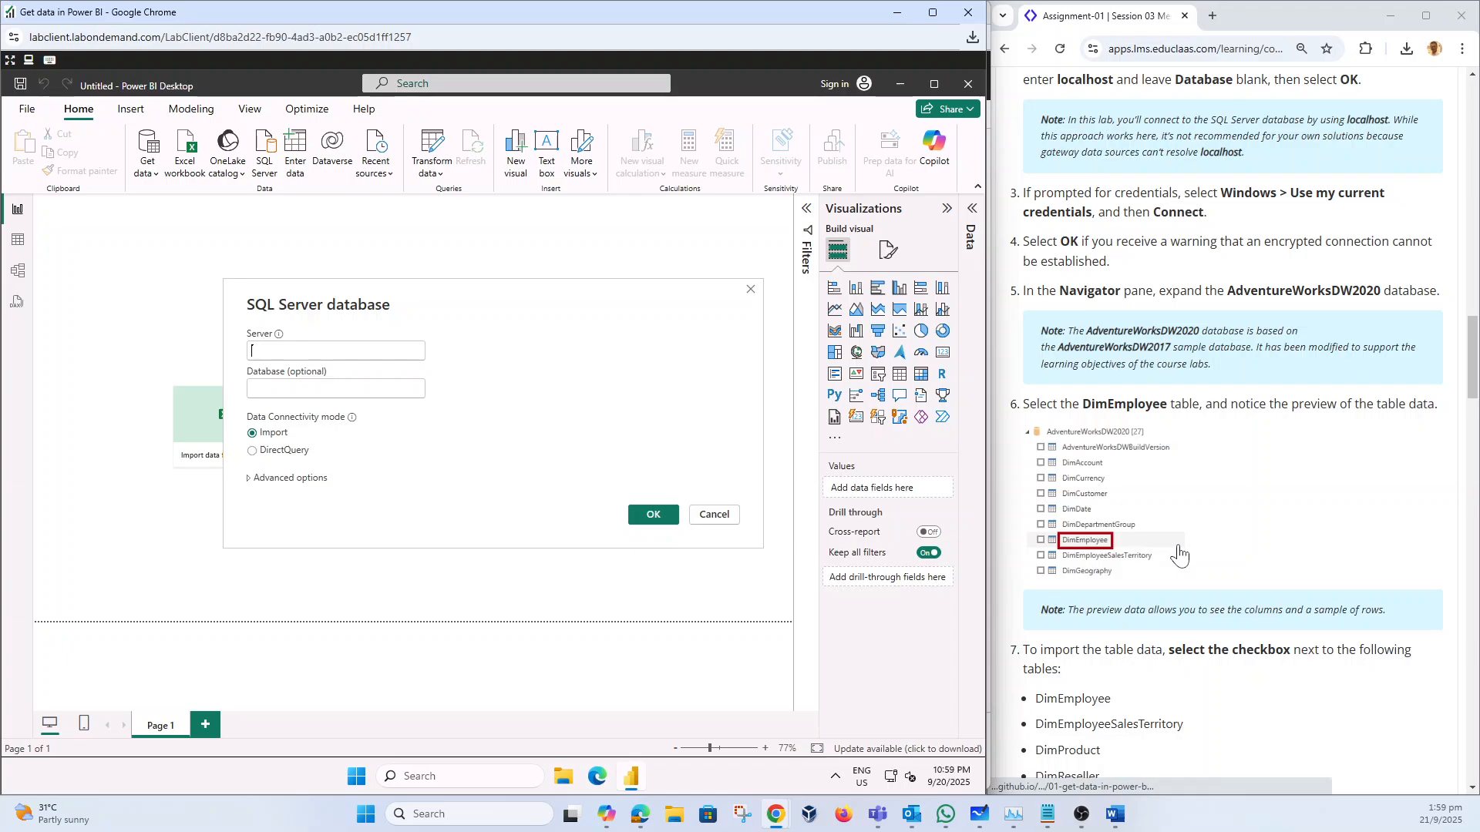
scroll(1180, 555, up, 3)
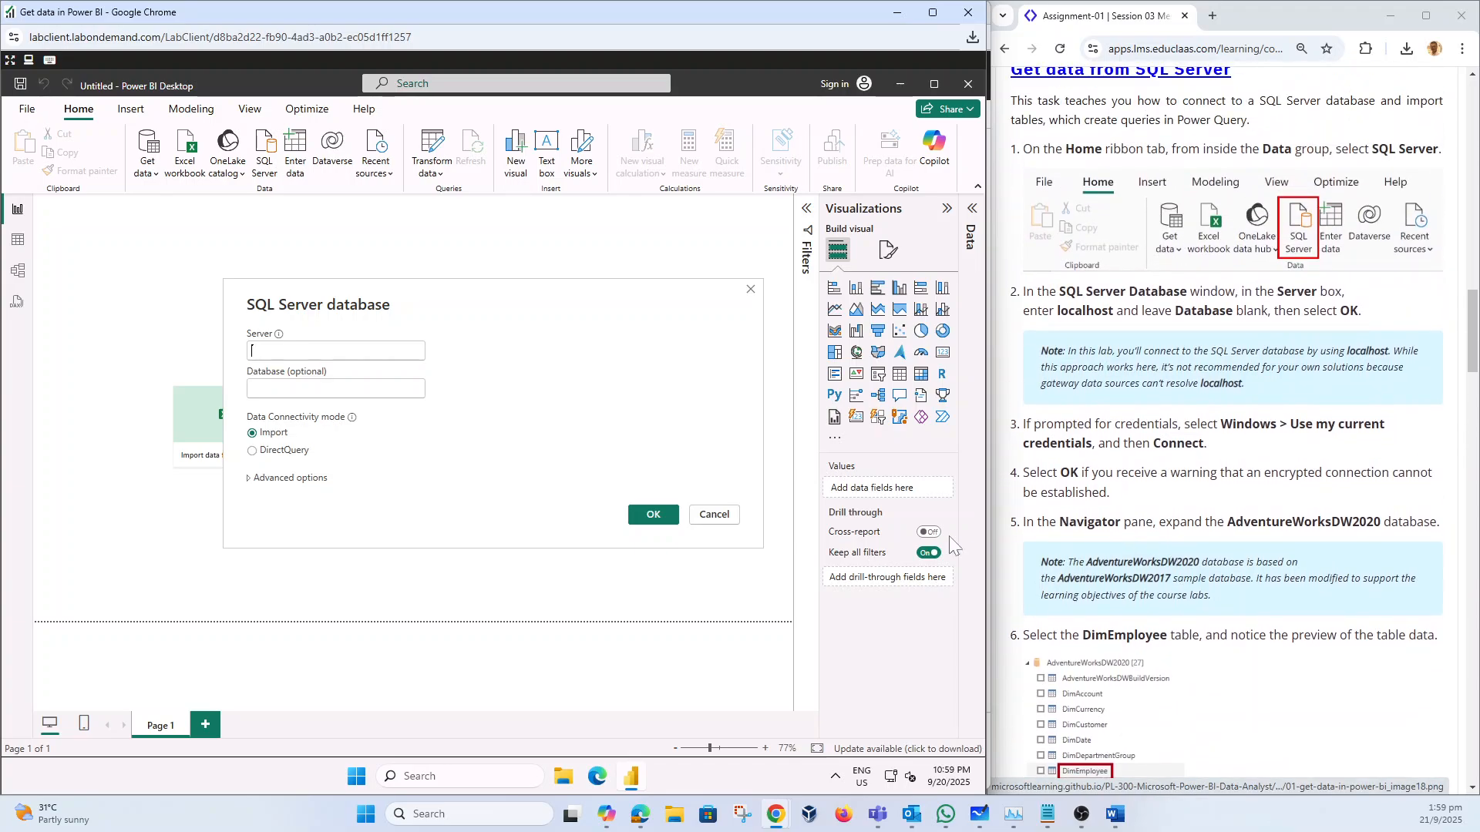
click(259, 480)
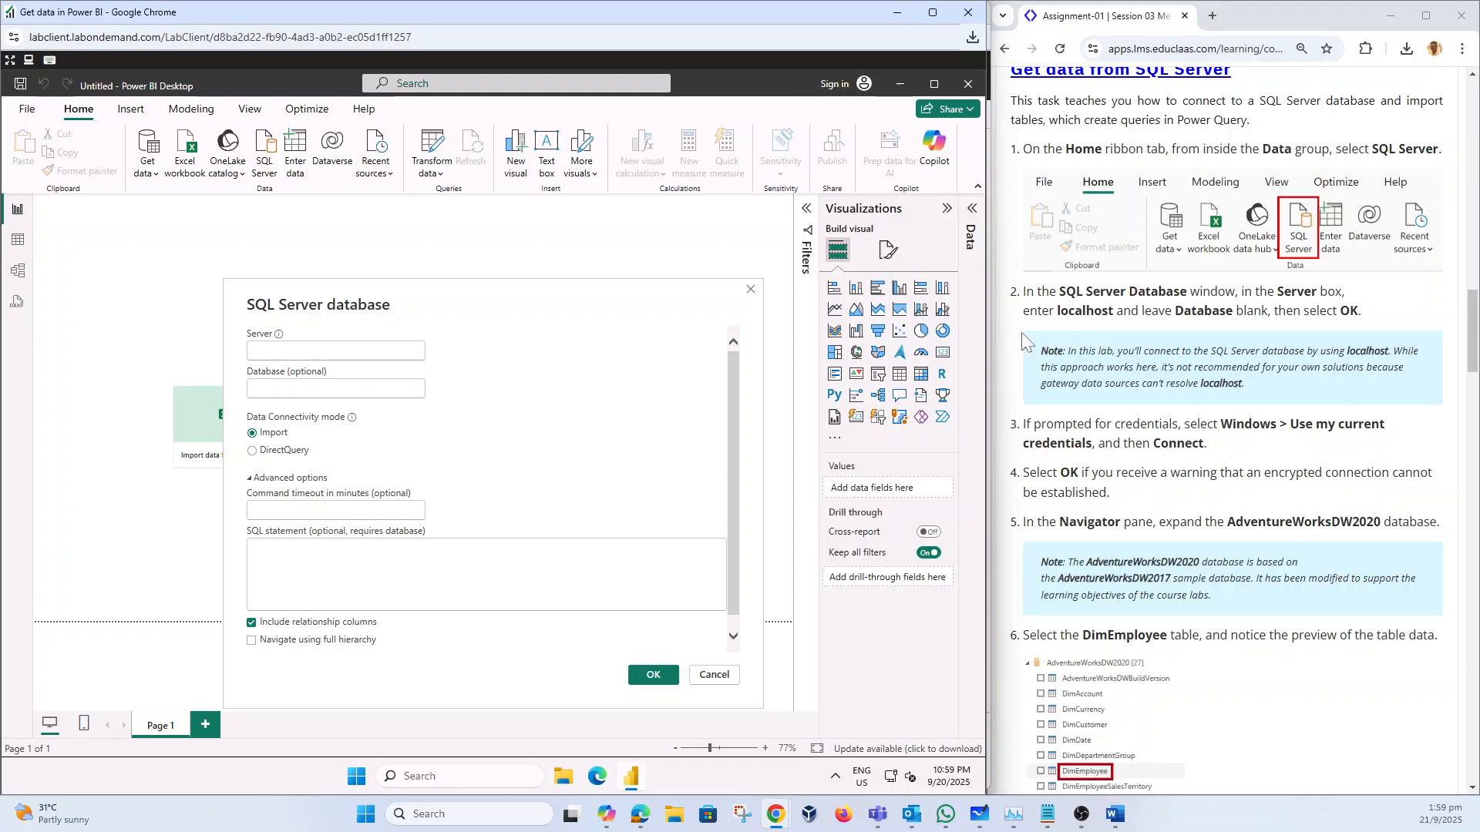
click(252, 351)
text(localhosyt)
Step: Connect to localhost with current Windows credentials and accept the unencrypted connection
click(649, 675)
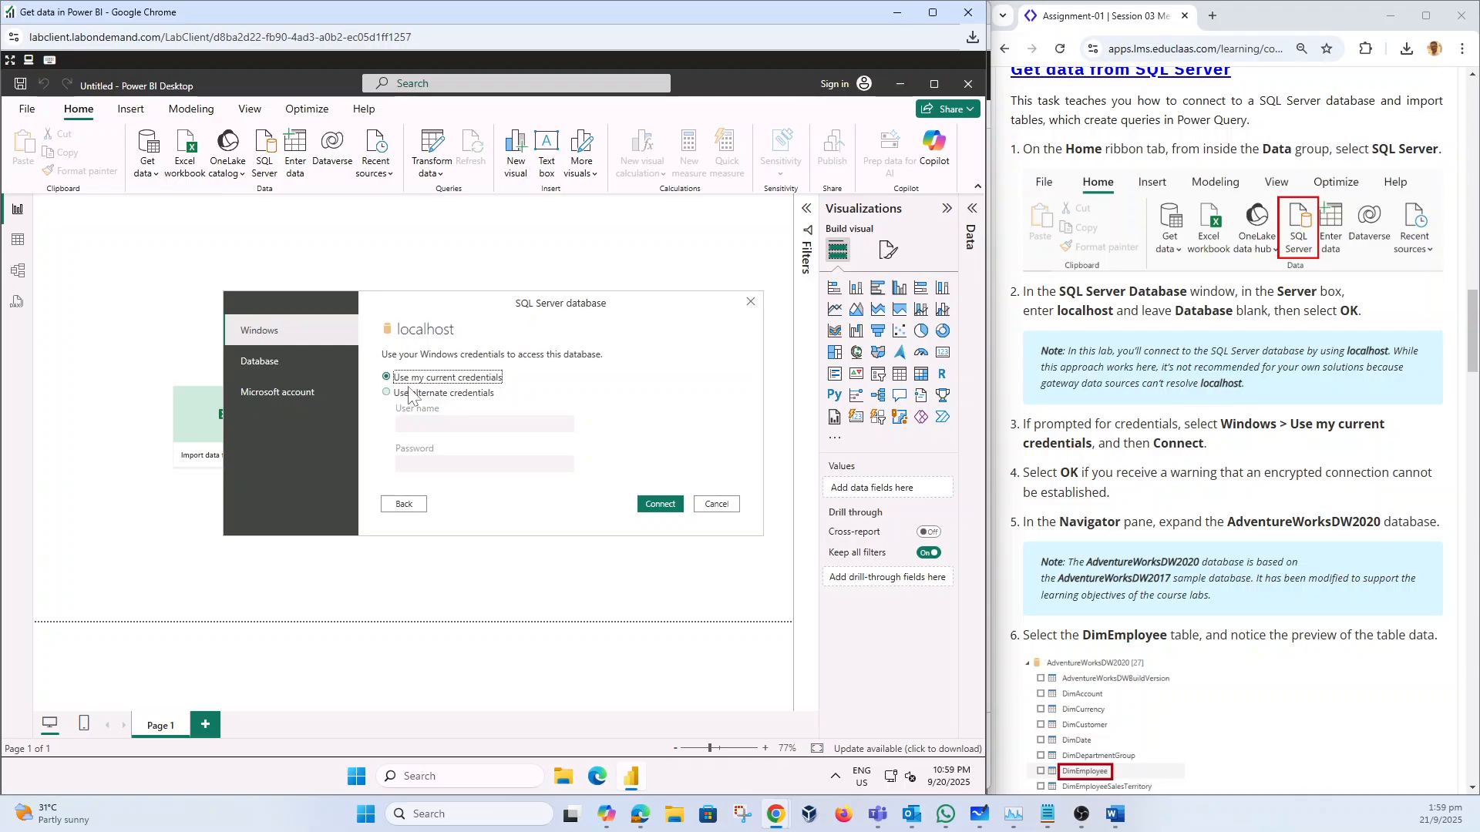
click(659, 505)
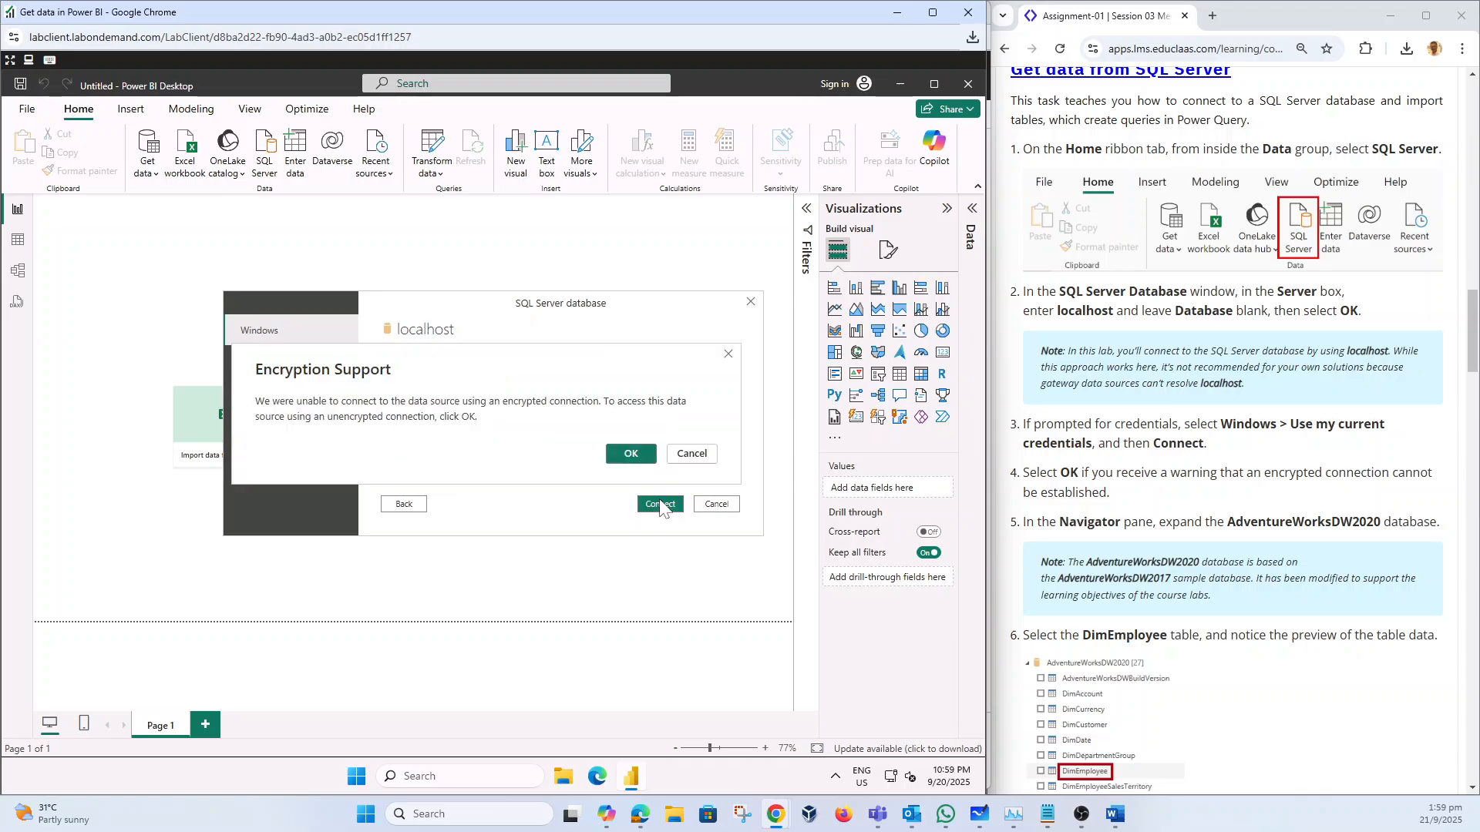
click(631, 454)
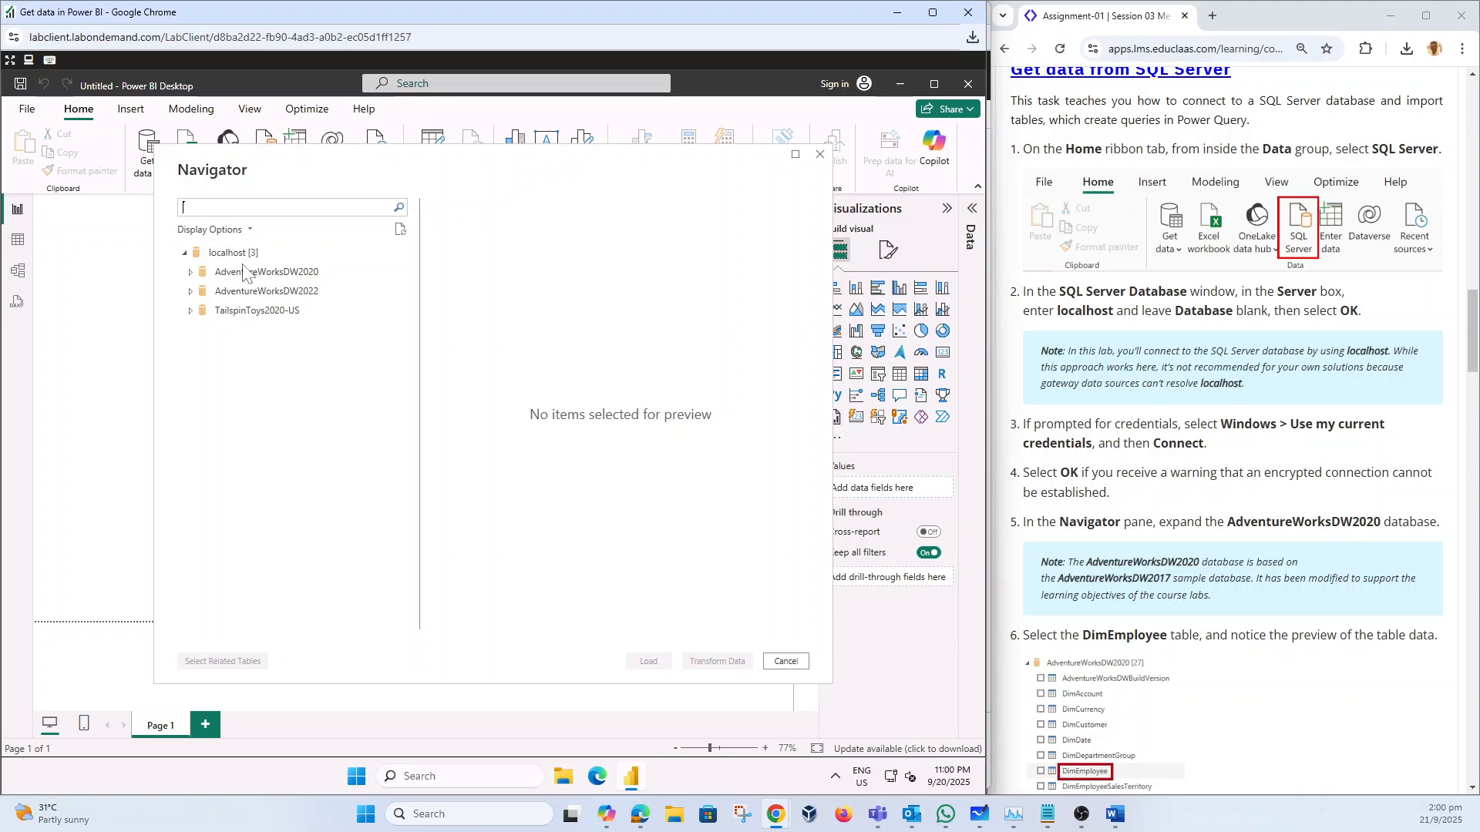
Step: In AdventureWorksDW2020, tick DimEmployee, DimEmployeeSalesTerritory, DimProduct, DimReseller, DimSalesTerritory and FactResellerSales
click(189, 273)
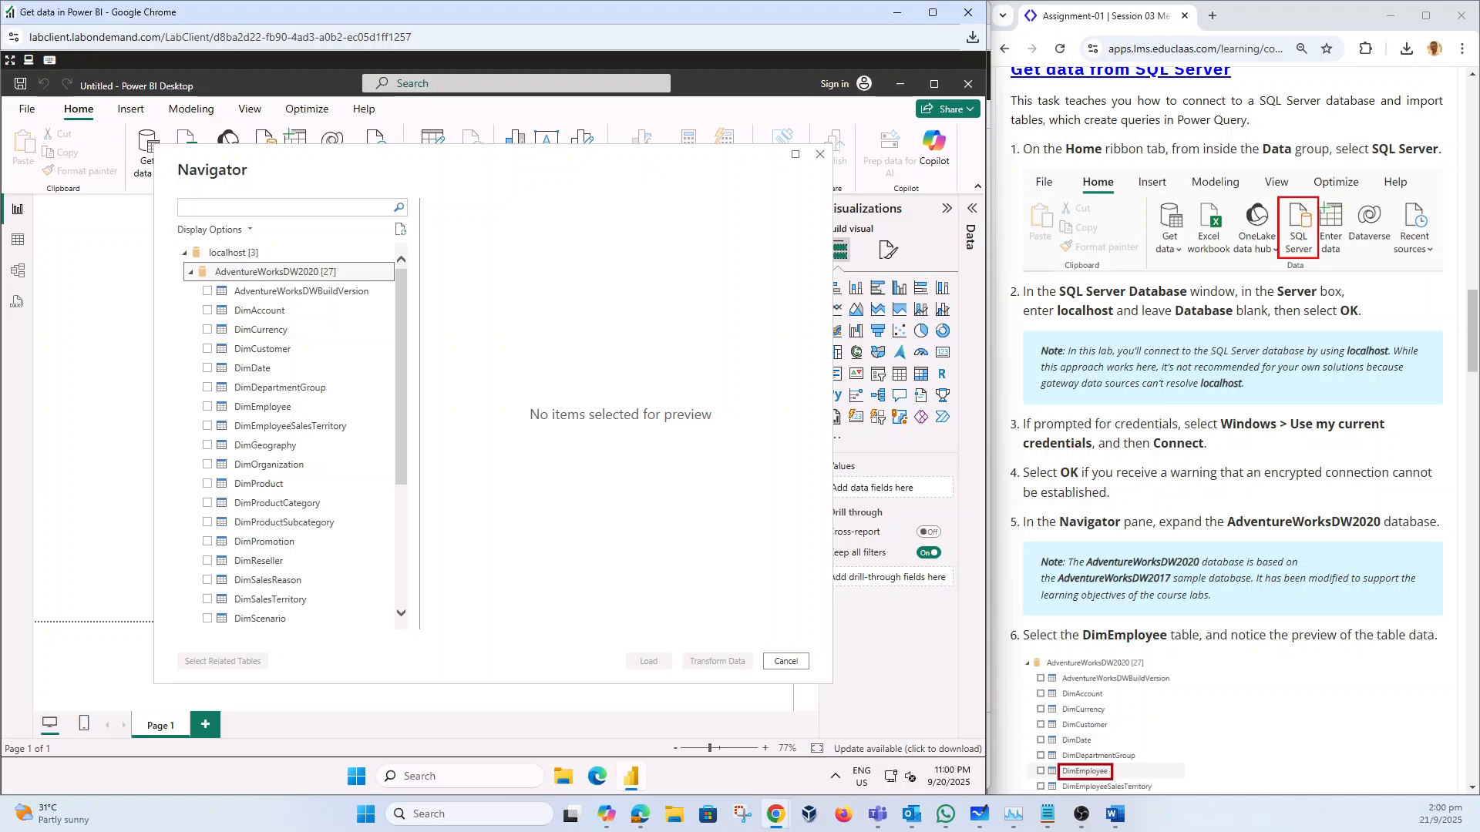
scroll(1233, 431, down, 5)
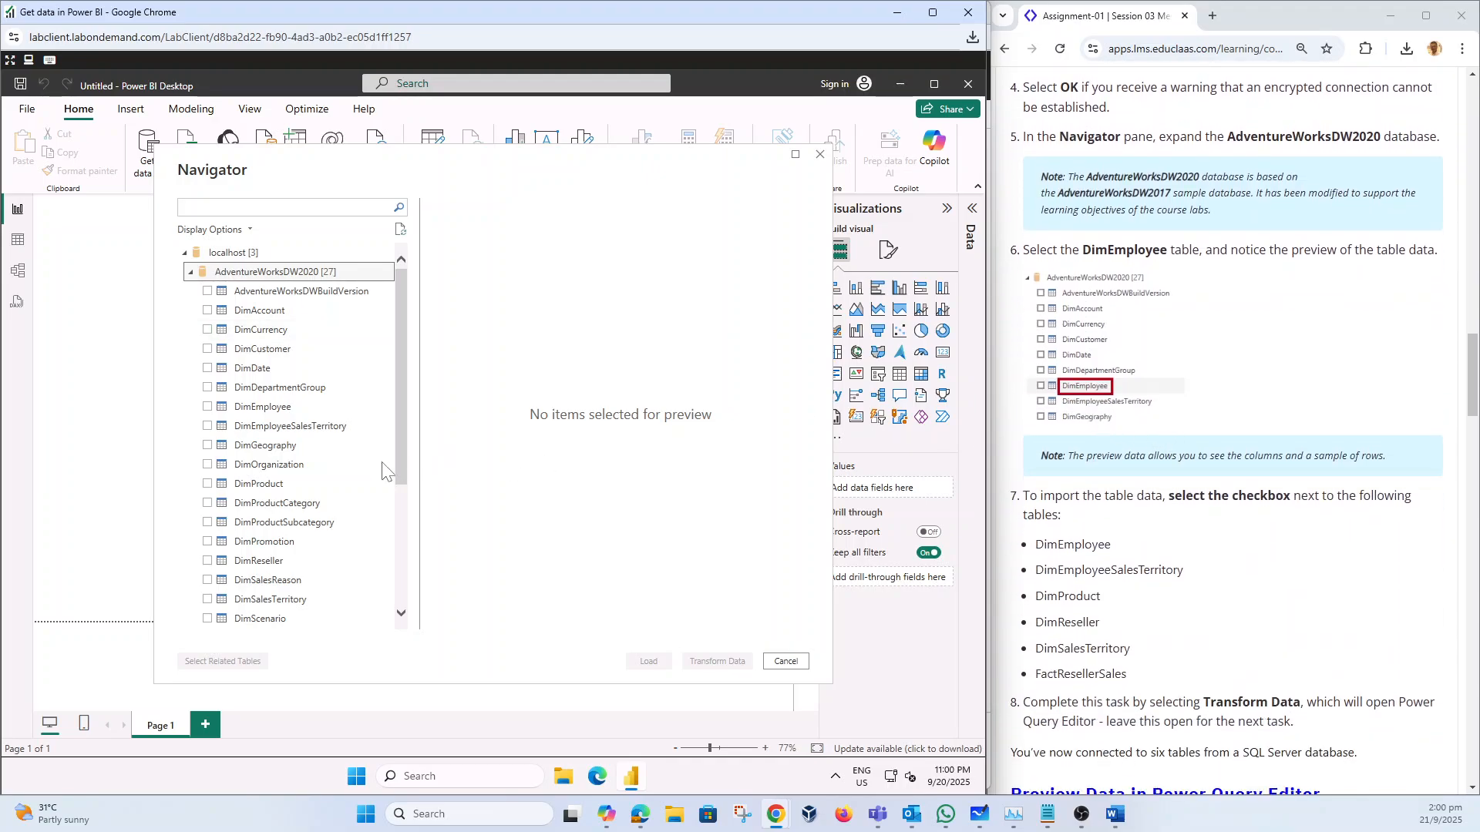
click(208, 406)
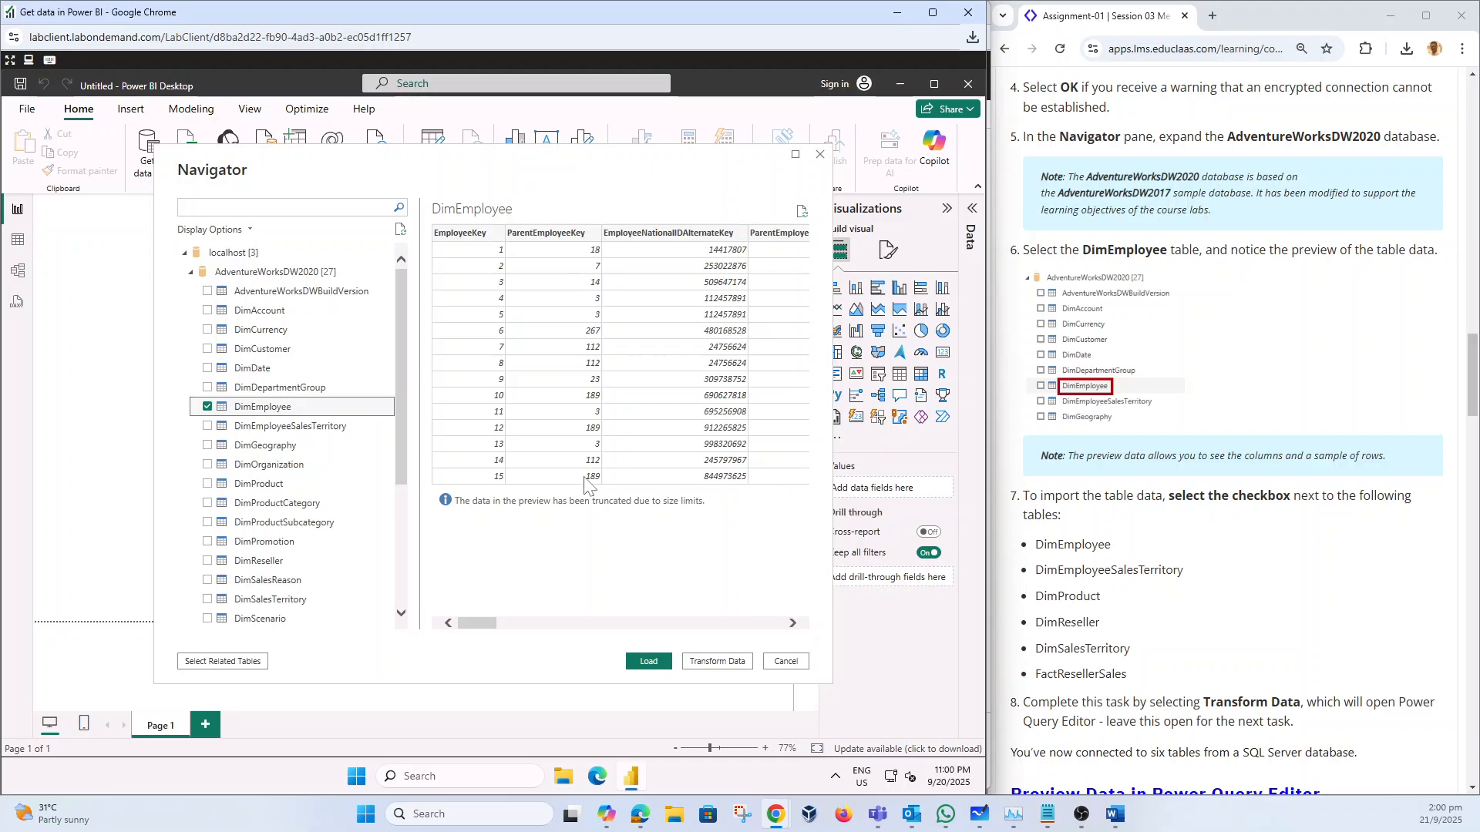
click(207, 426)
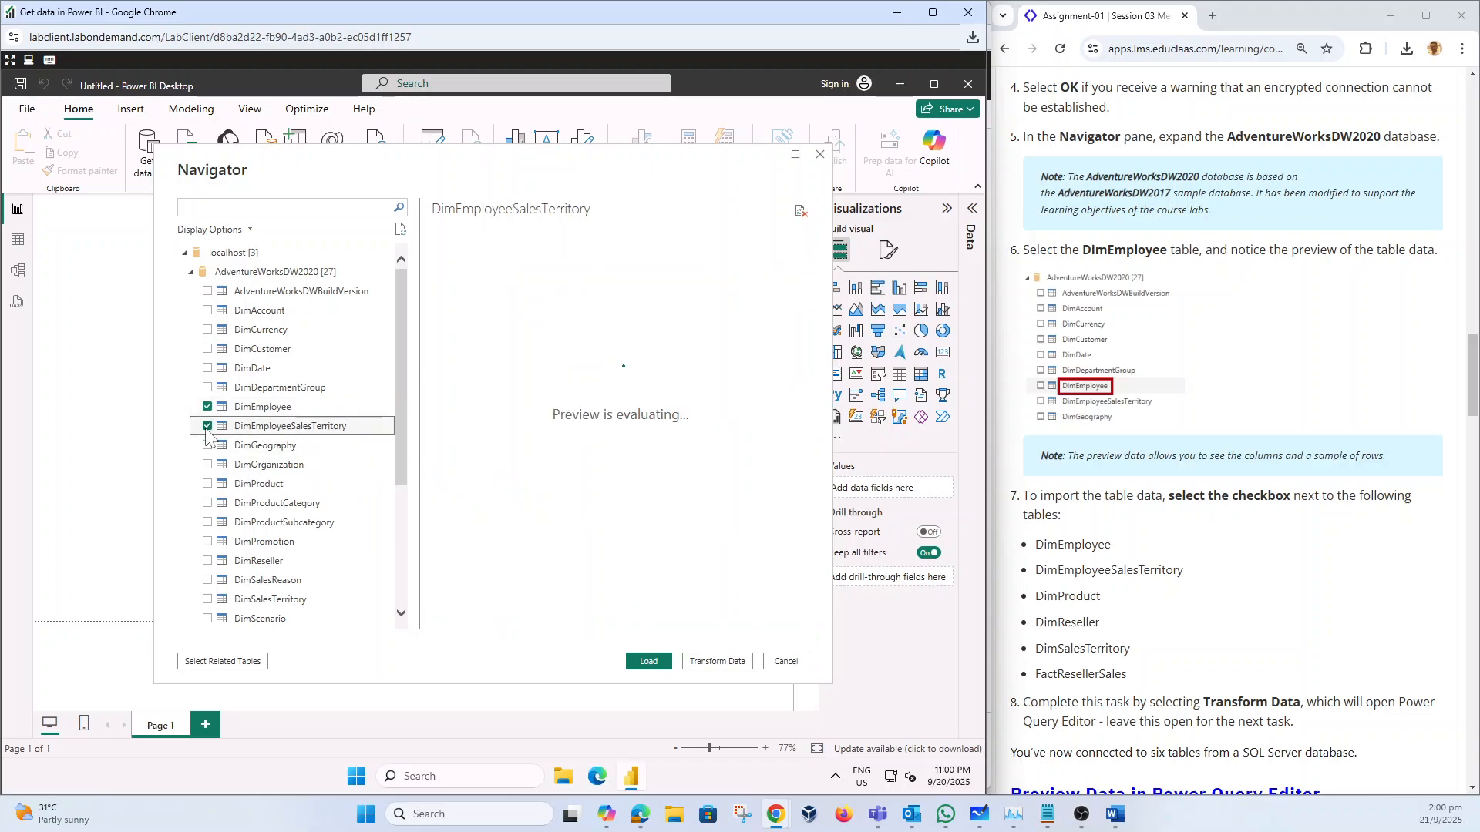
click(208, 484)
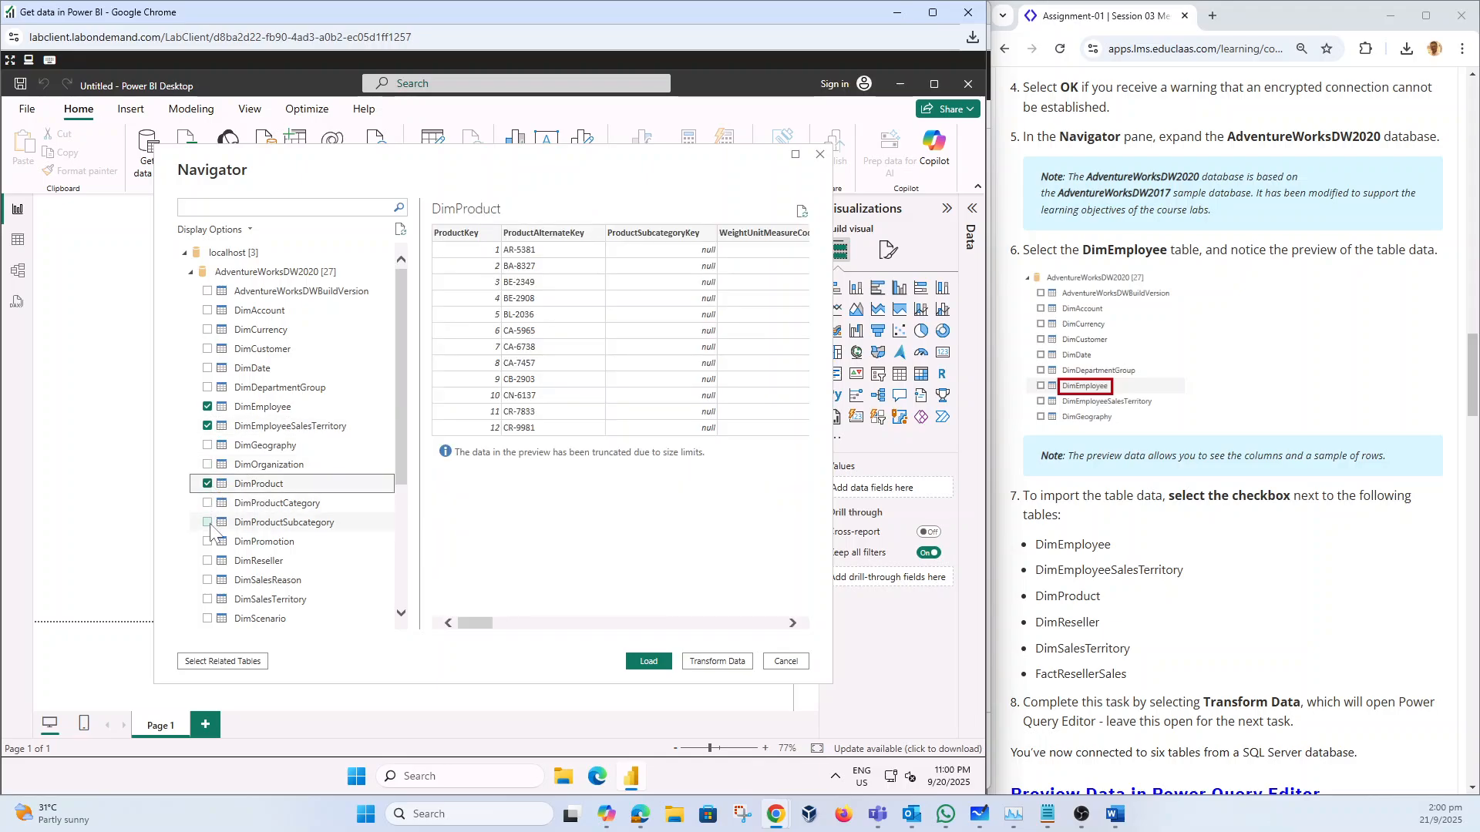
click(207, 562)
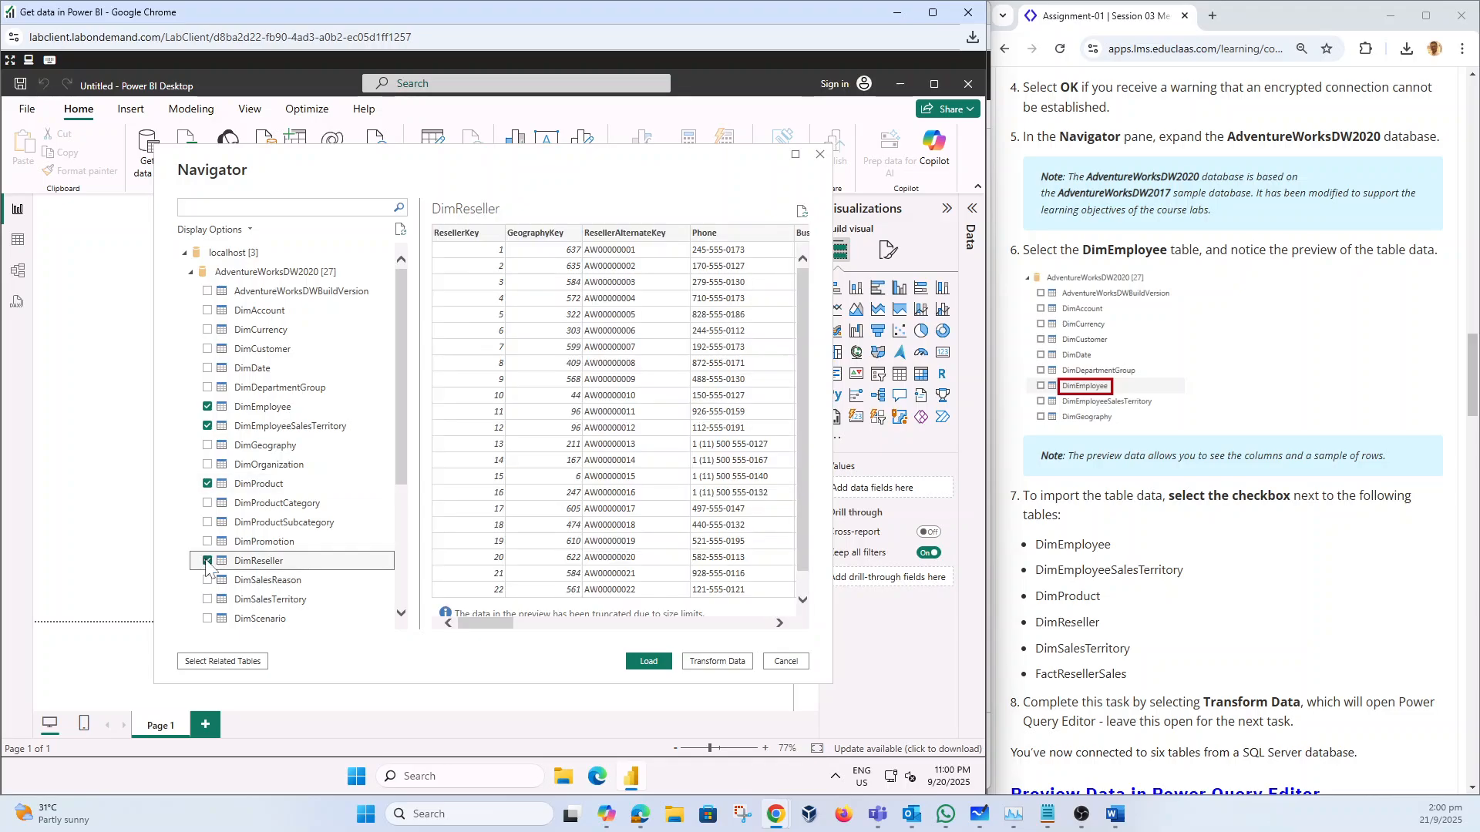
click(208, 599)
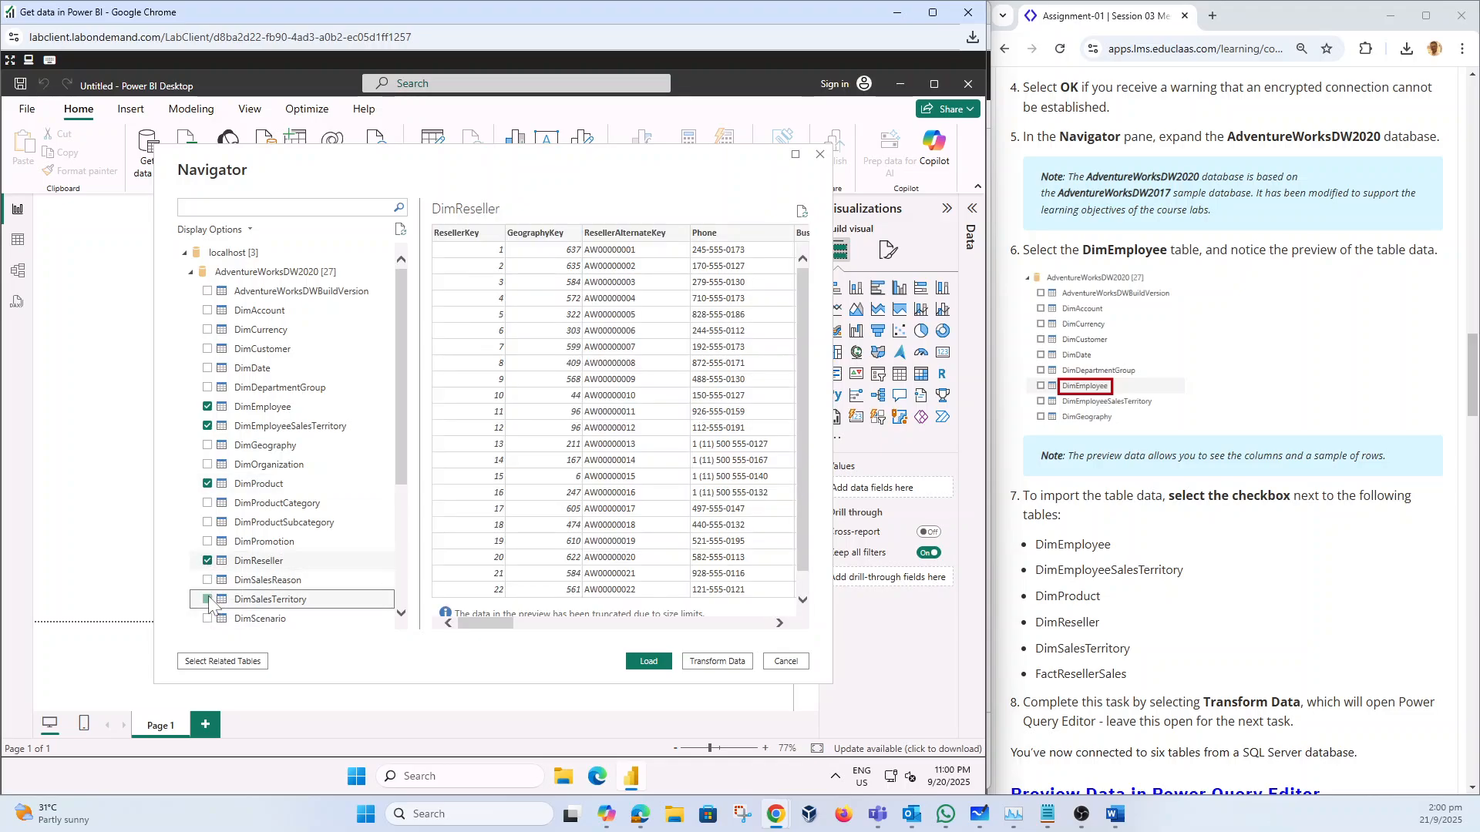
scroll(254, 588, down, 4)
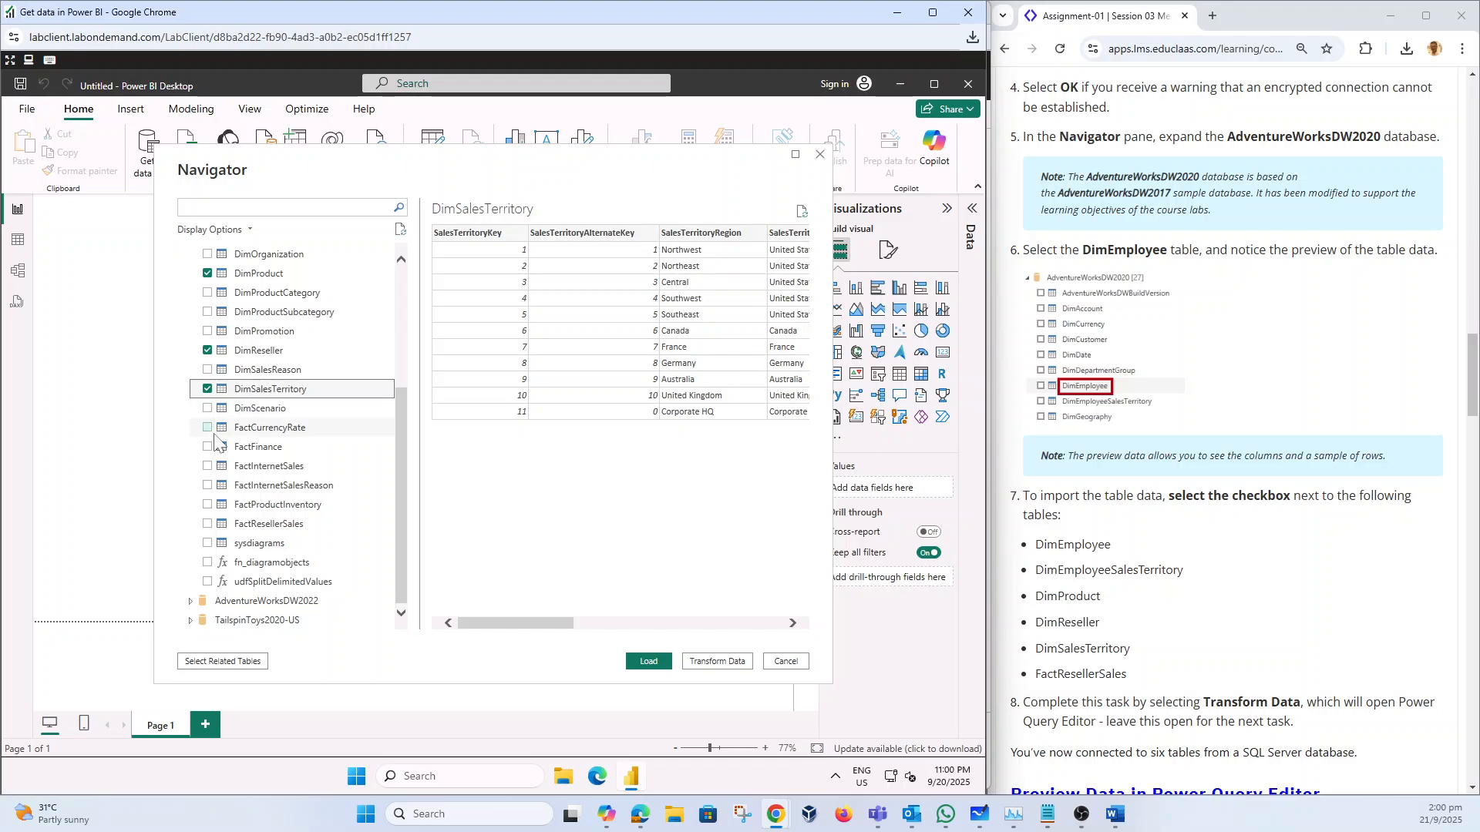
click(207, 524)
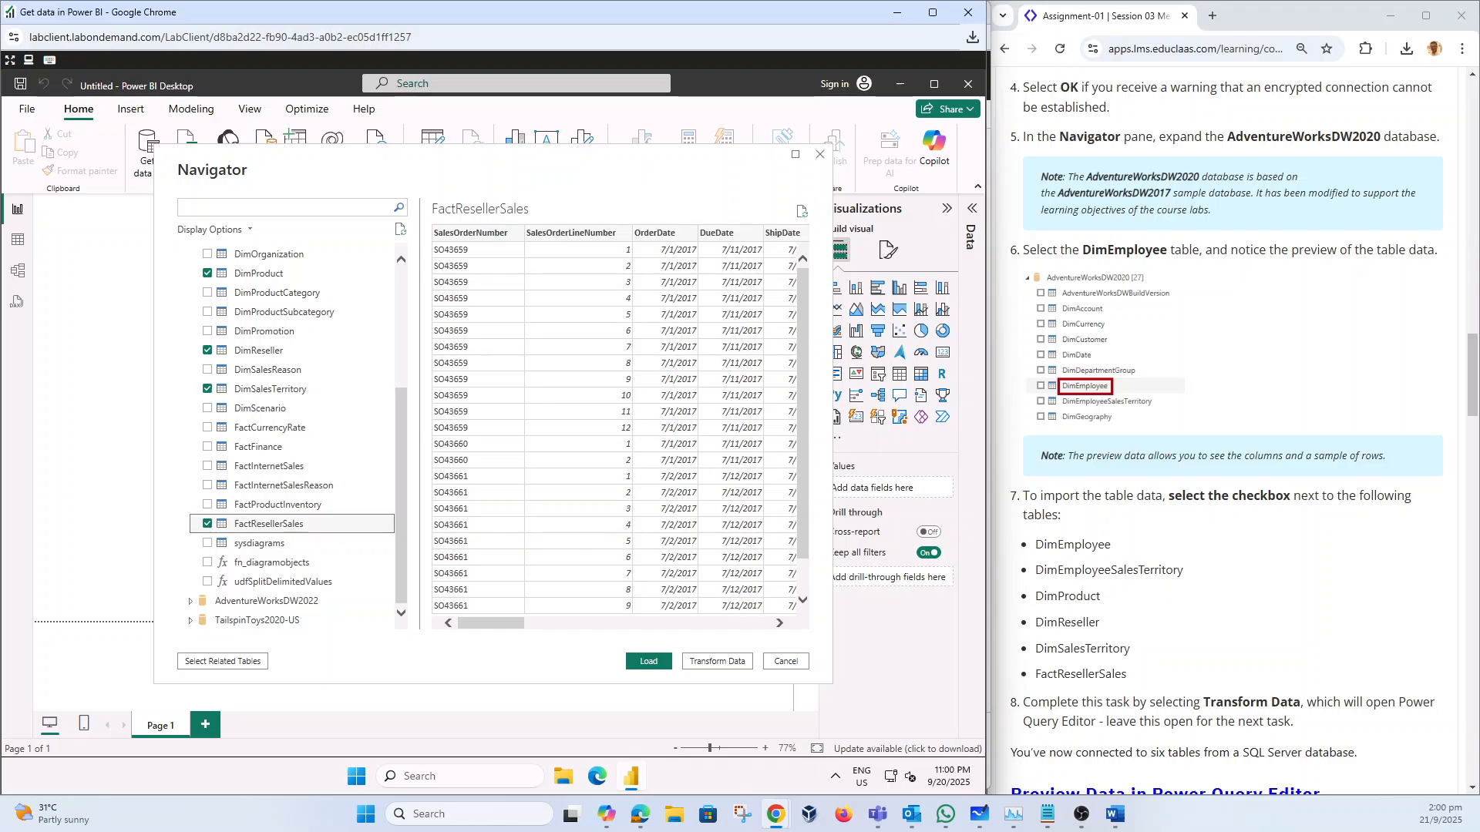
Step: Load the six selected tables into Power Query Editor with Transform Data
scroll(355, 524, up, 5)
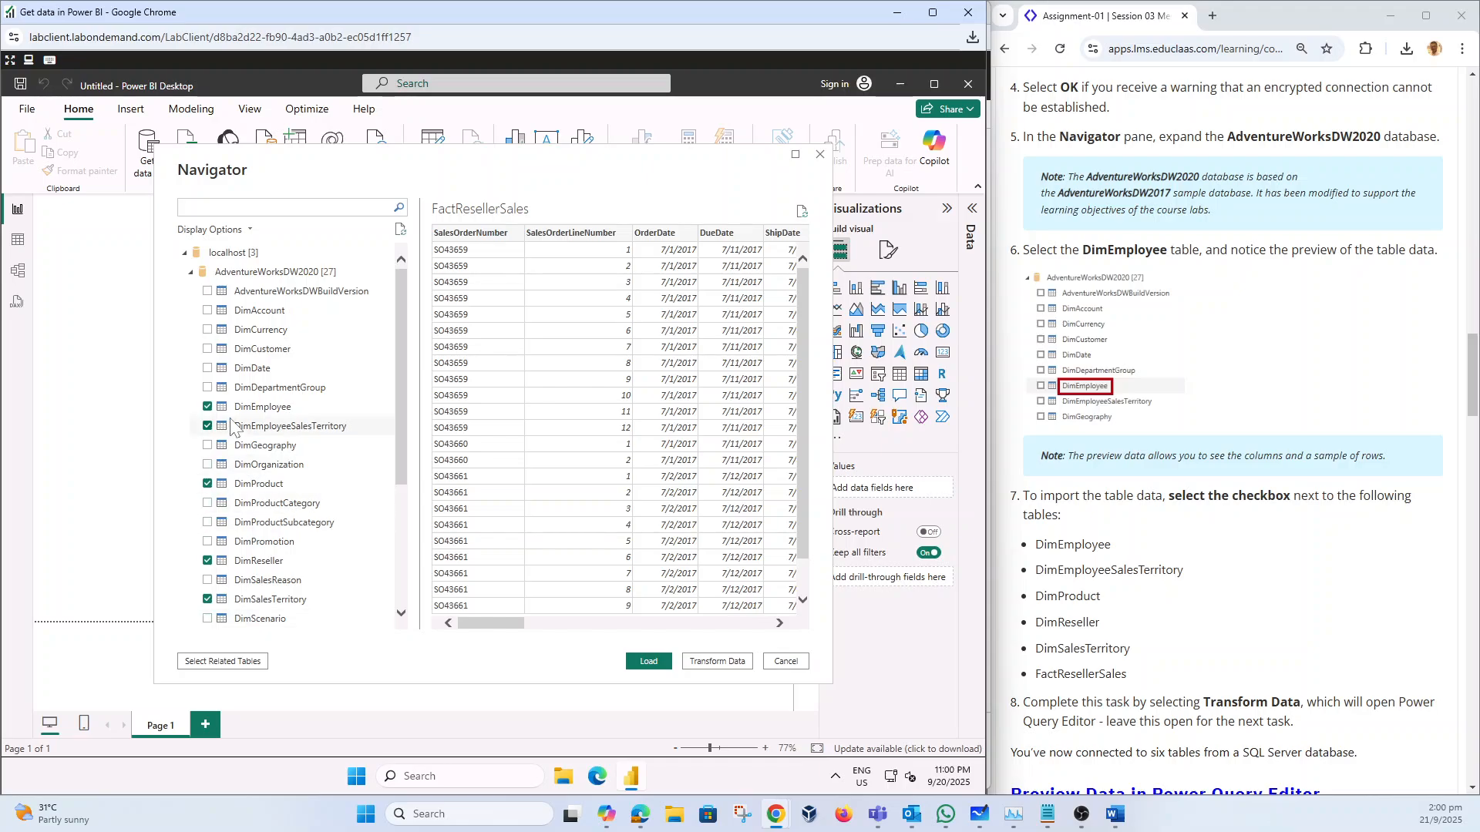
scroll(244, 493, down, 5)
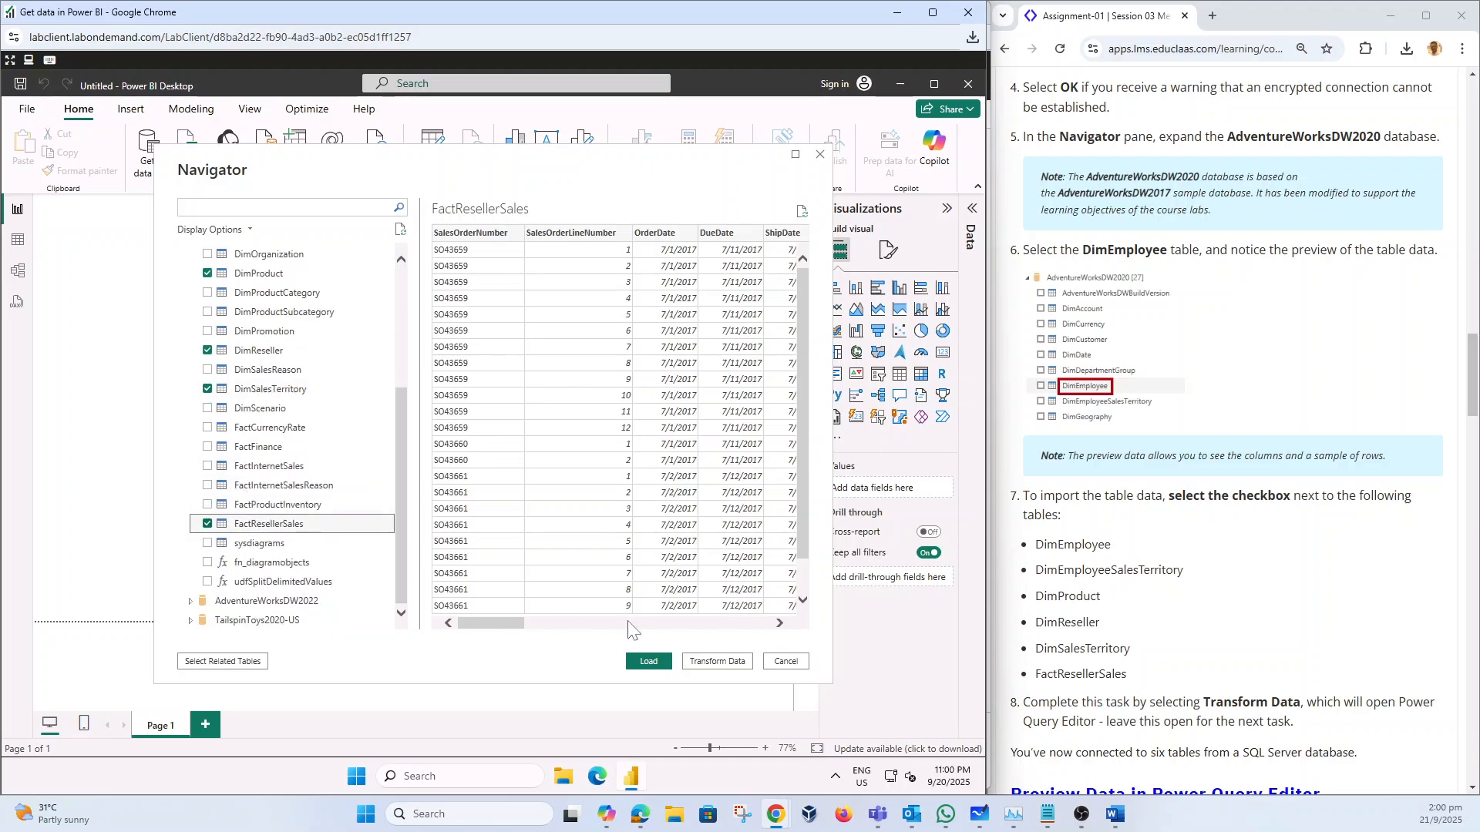
scroll(1264, 682, down, 3)
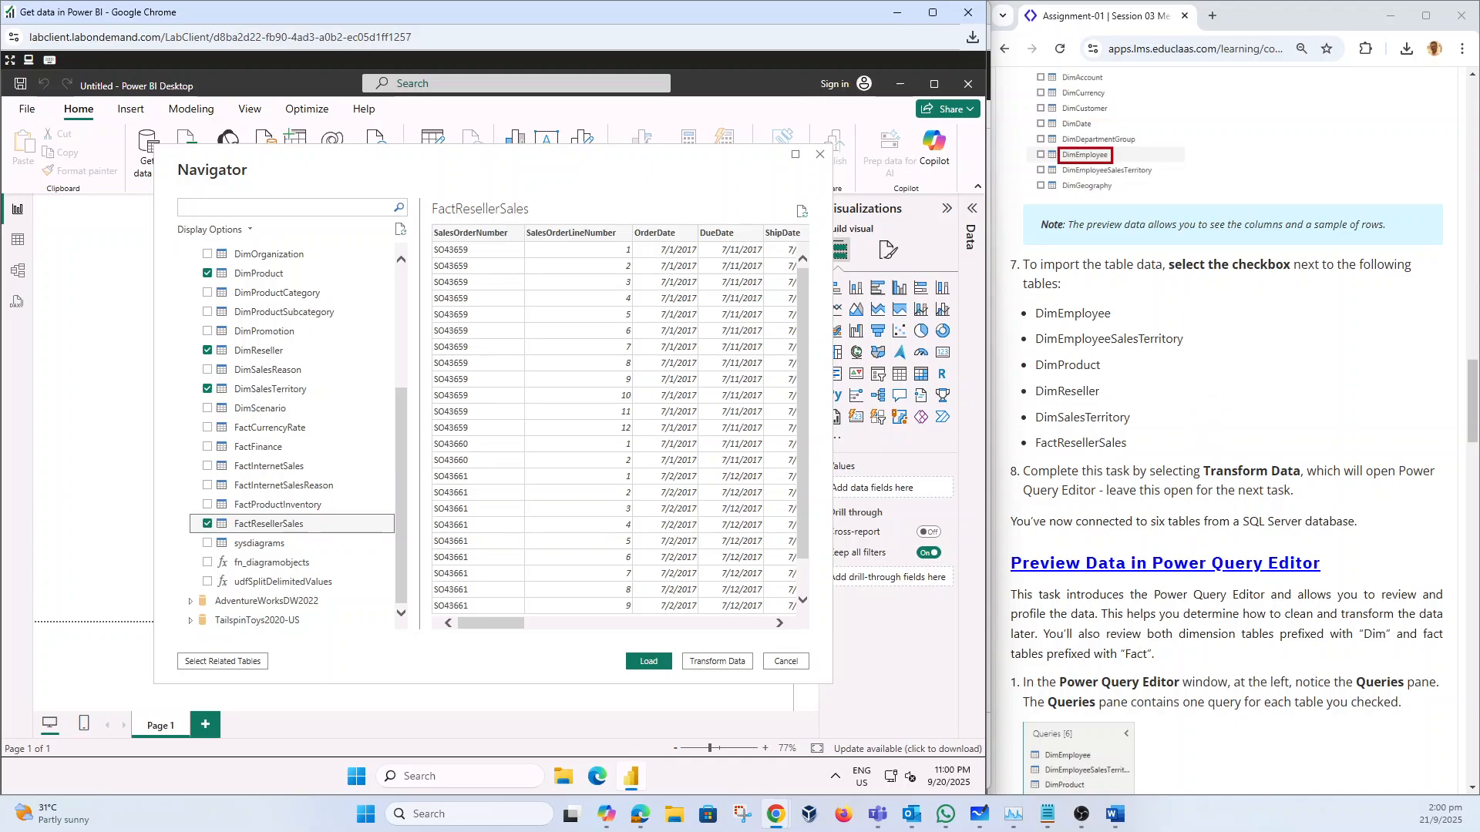
click(721, 661)
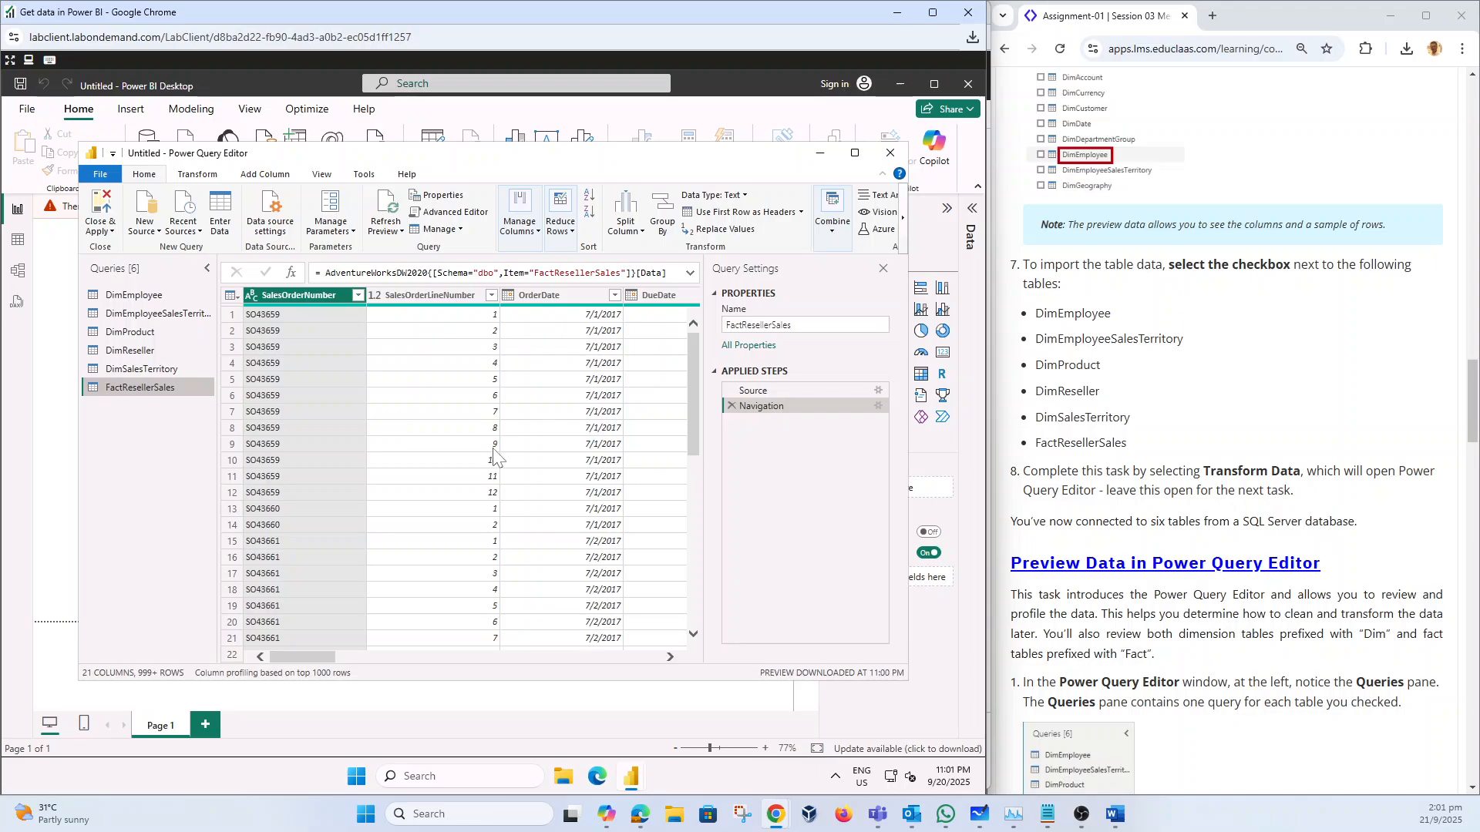
scroll(1023, 482, down, 3)
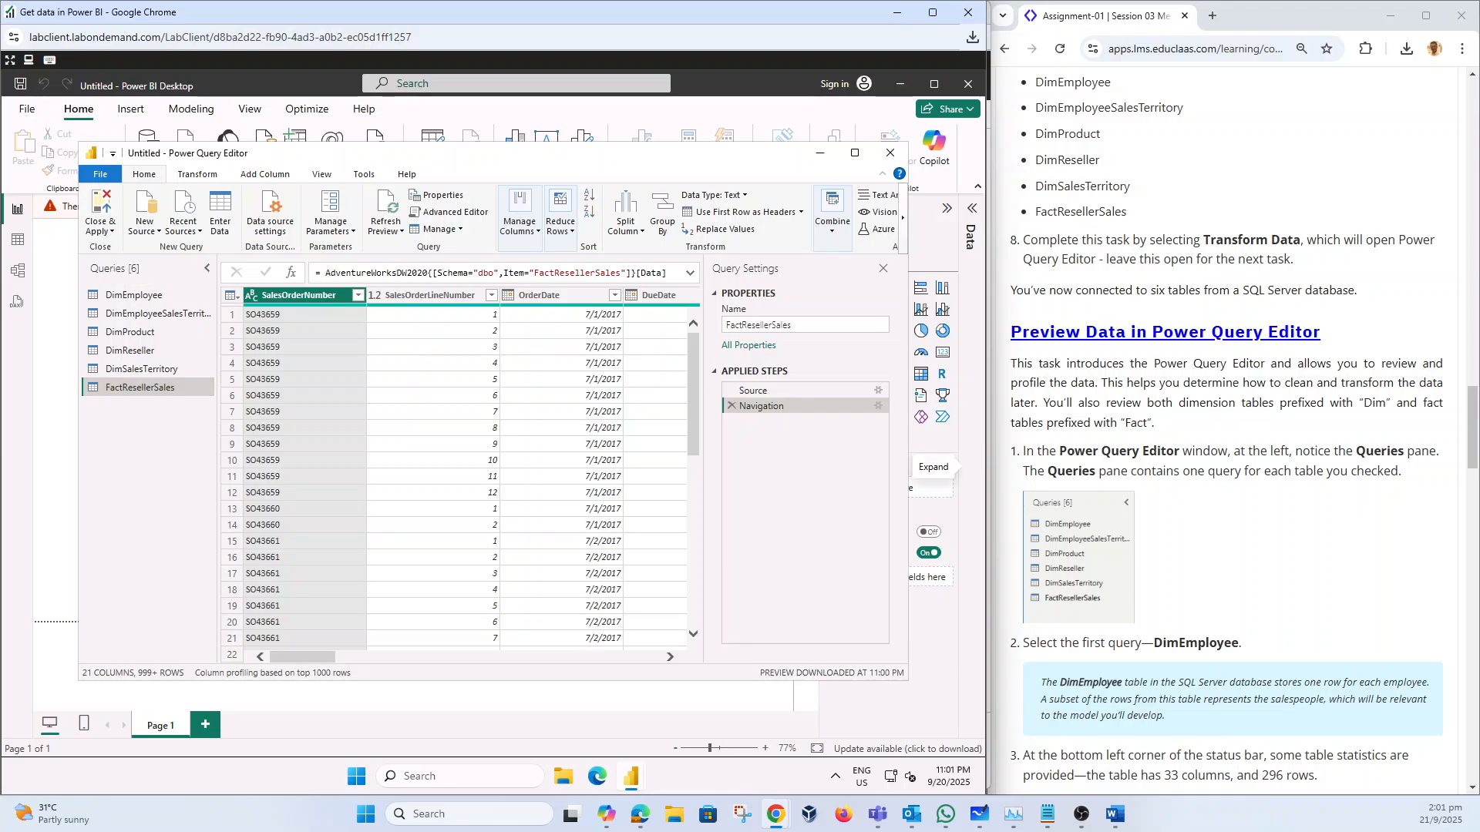
scroll(1243, 430, down, 3)
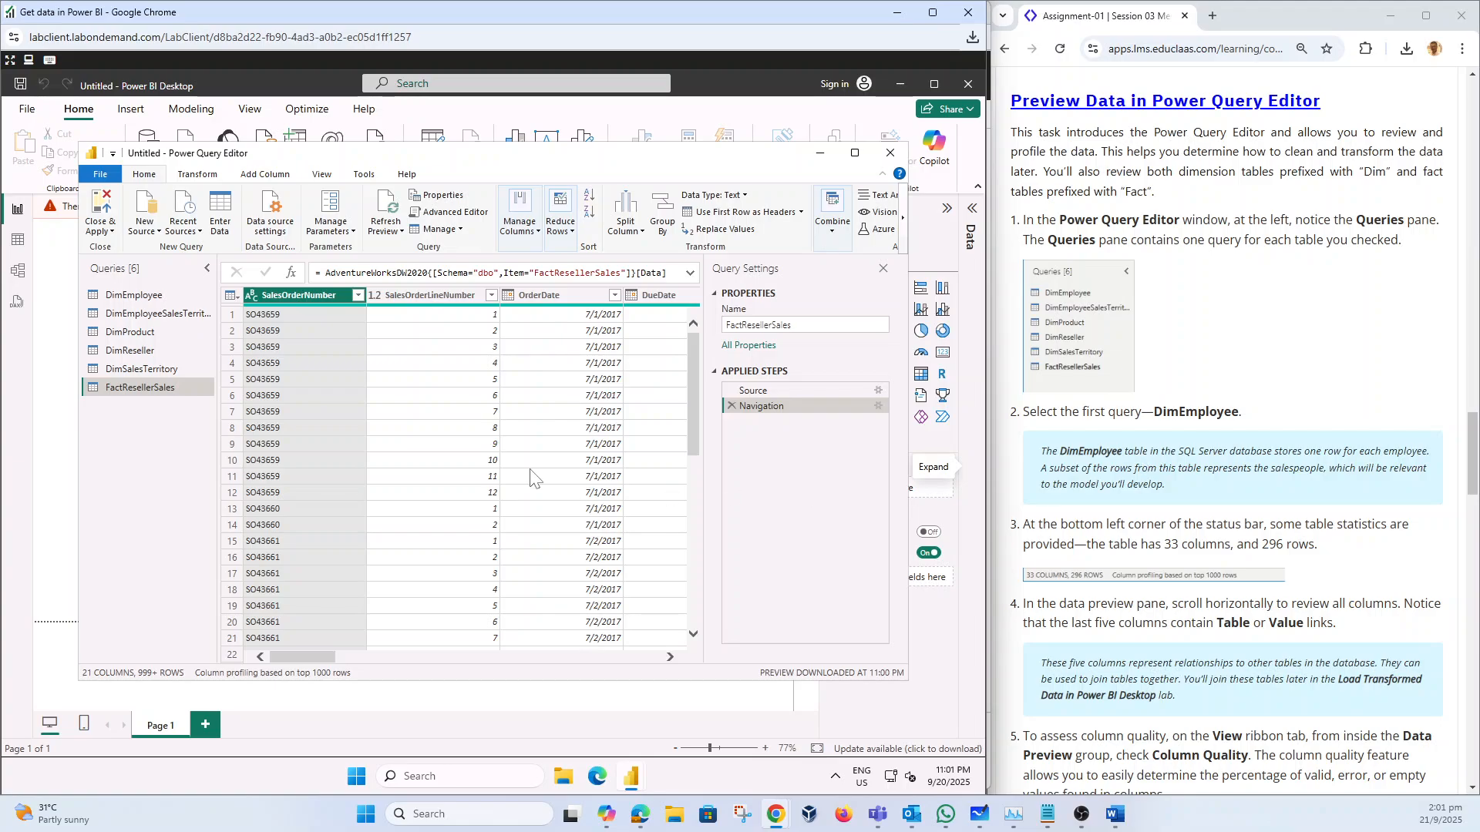
click(132, 295)
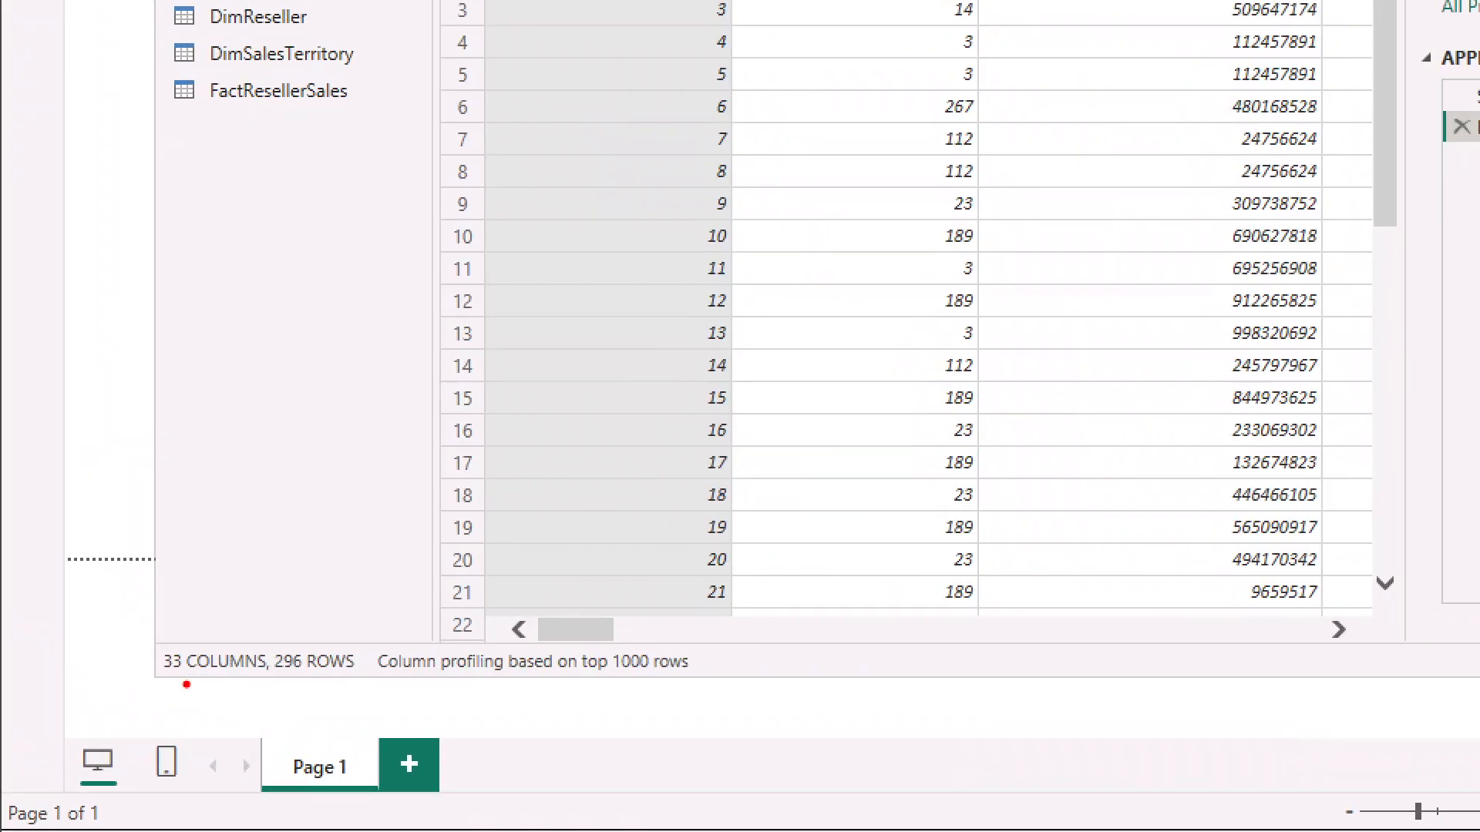
mouse_move(136, 614)
mouse_down()
mouse_move(165, 692)
mouse_move(389, 662)
mouse_move(151, 614)
mouse_up()
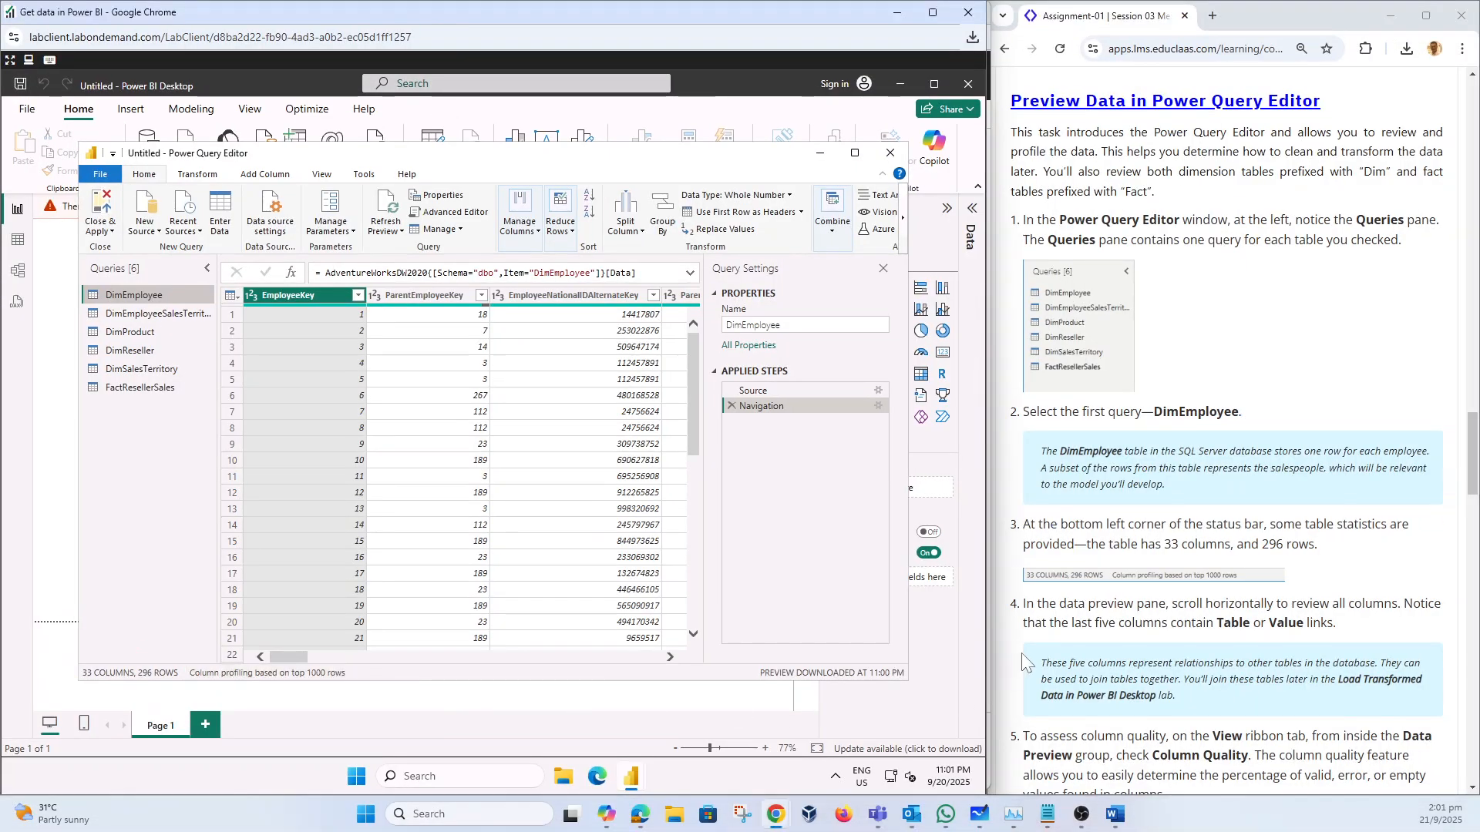
scroll(1024, 657, down, 2)
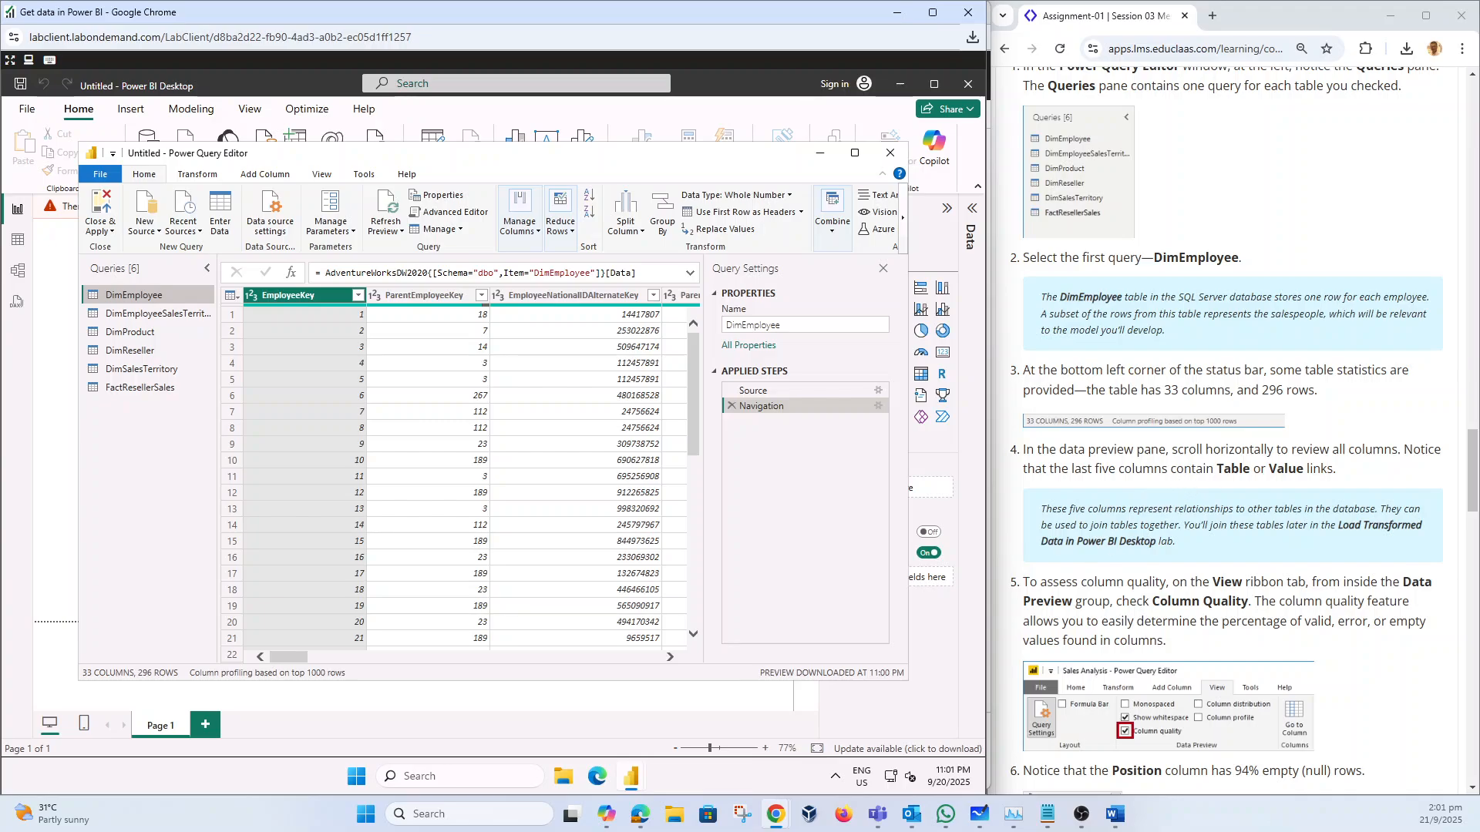
mouse_move(299, 655)
mouse_down()
mouse_move(400, 675)
mouse_move(287, 663)
mouse_move(299, 655)
mouse_up()
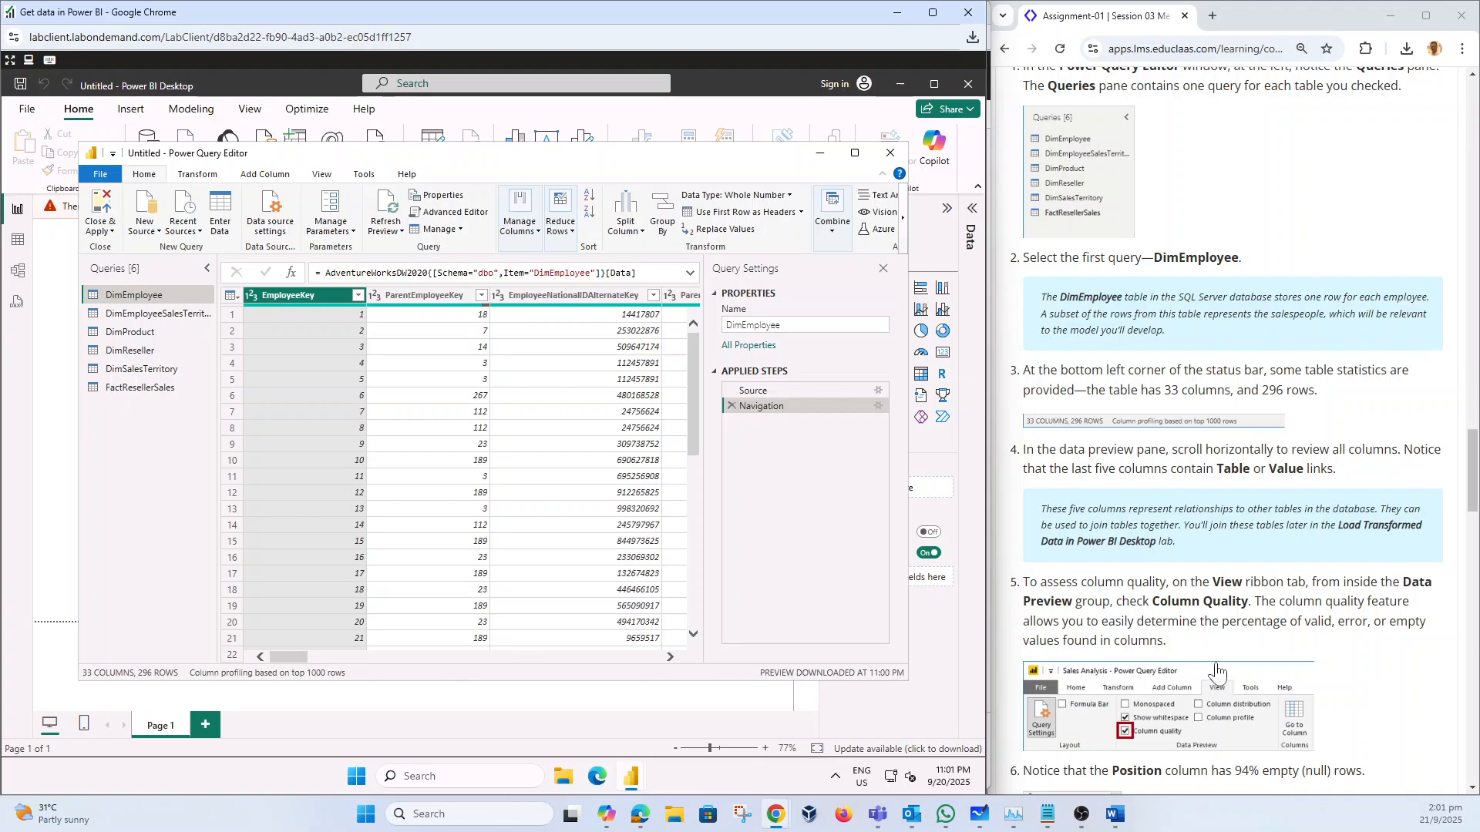
scroll(1218, 674, down, 1)
scroll(1234, 432, down, 2)
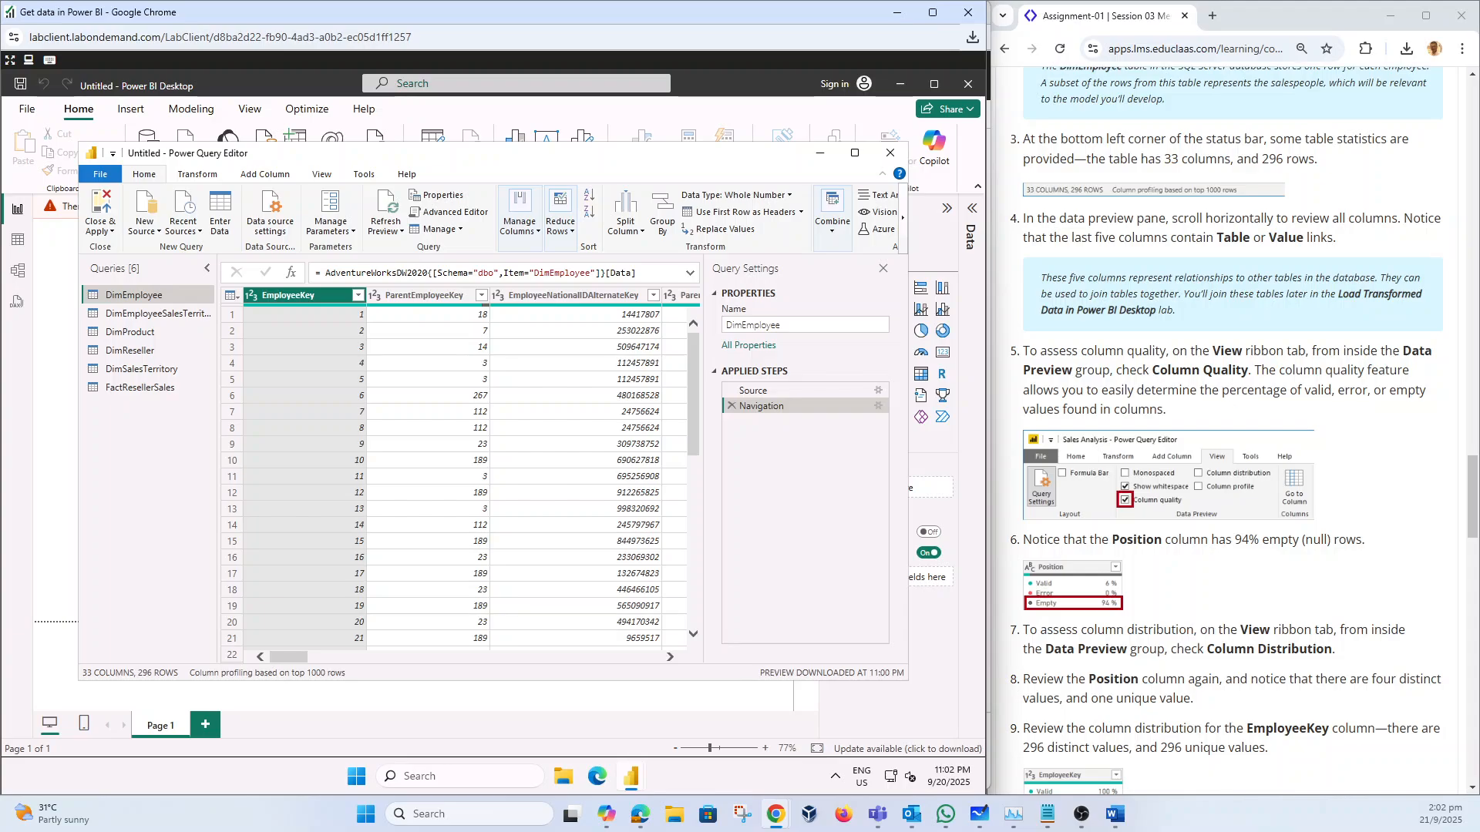
Step: Turn on Column Quality and scroll DimEmployee right to find Position 94% empty
click(324, 176)
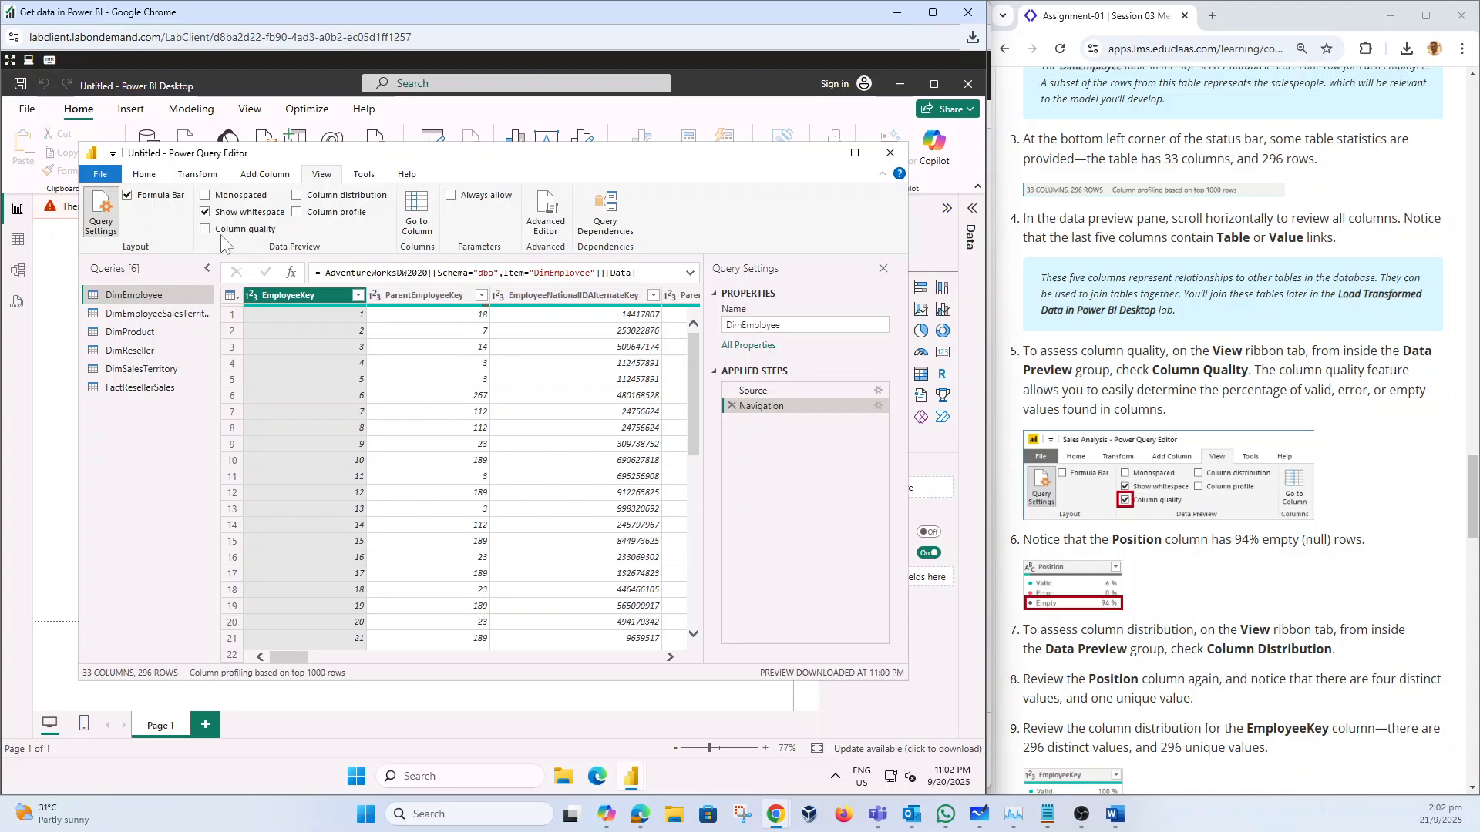
click(205, 230)
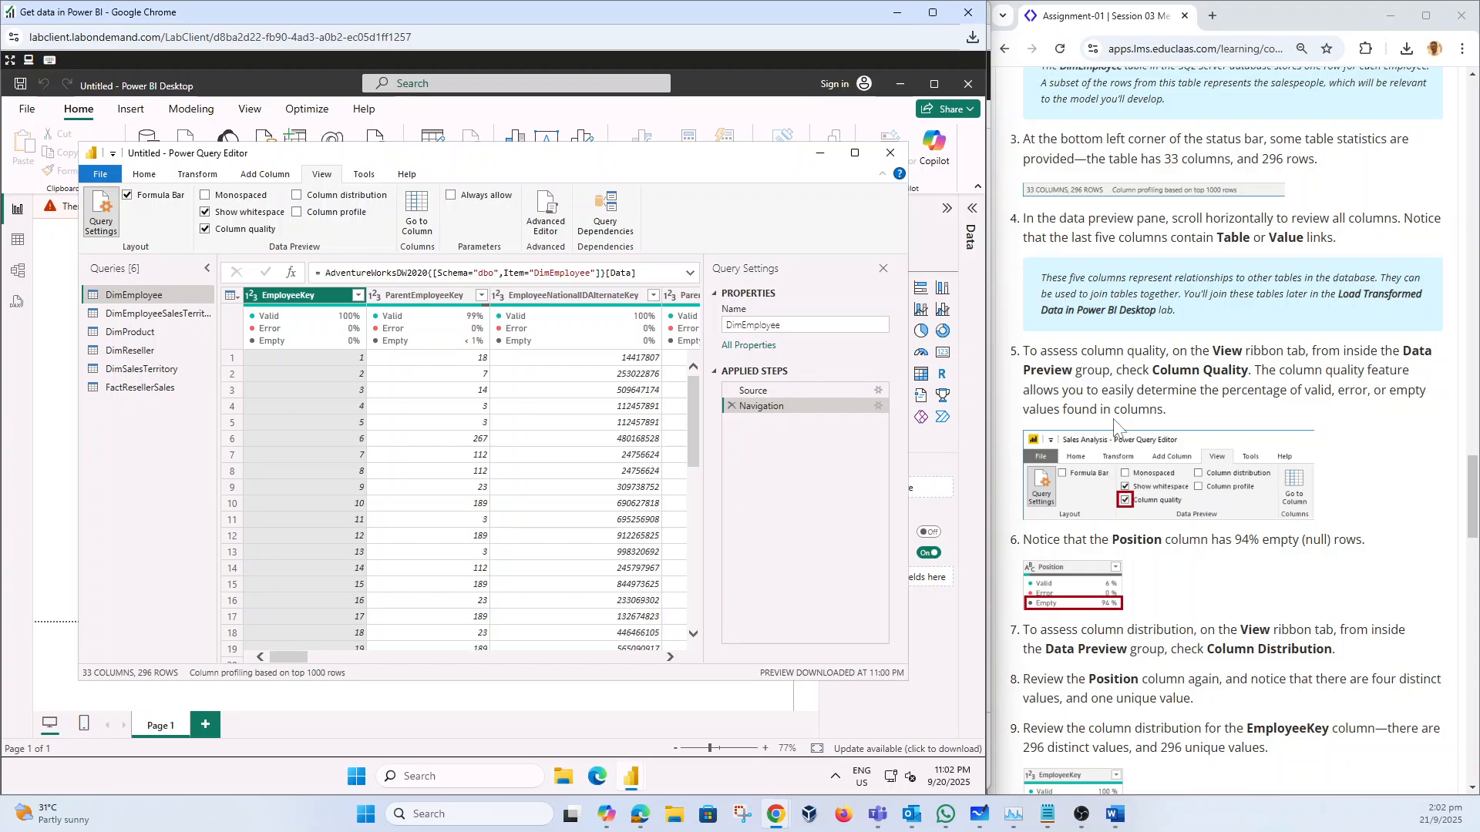
scroll(1116, 427, down, 2)
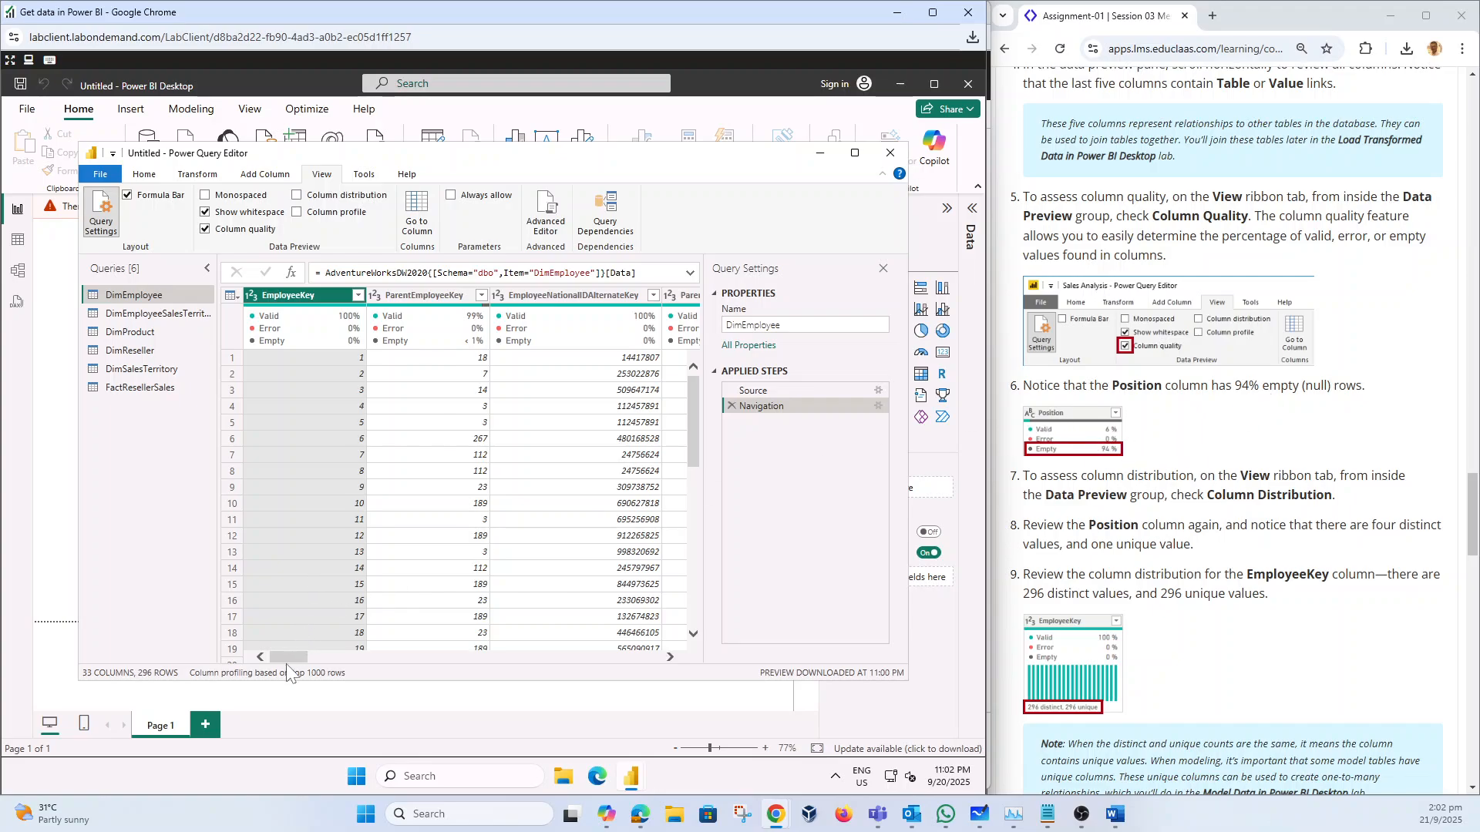
drag(306, 655, 586, 657)
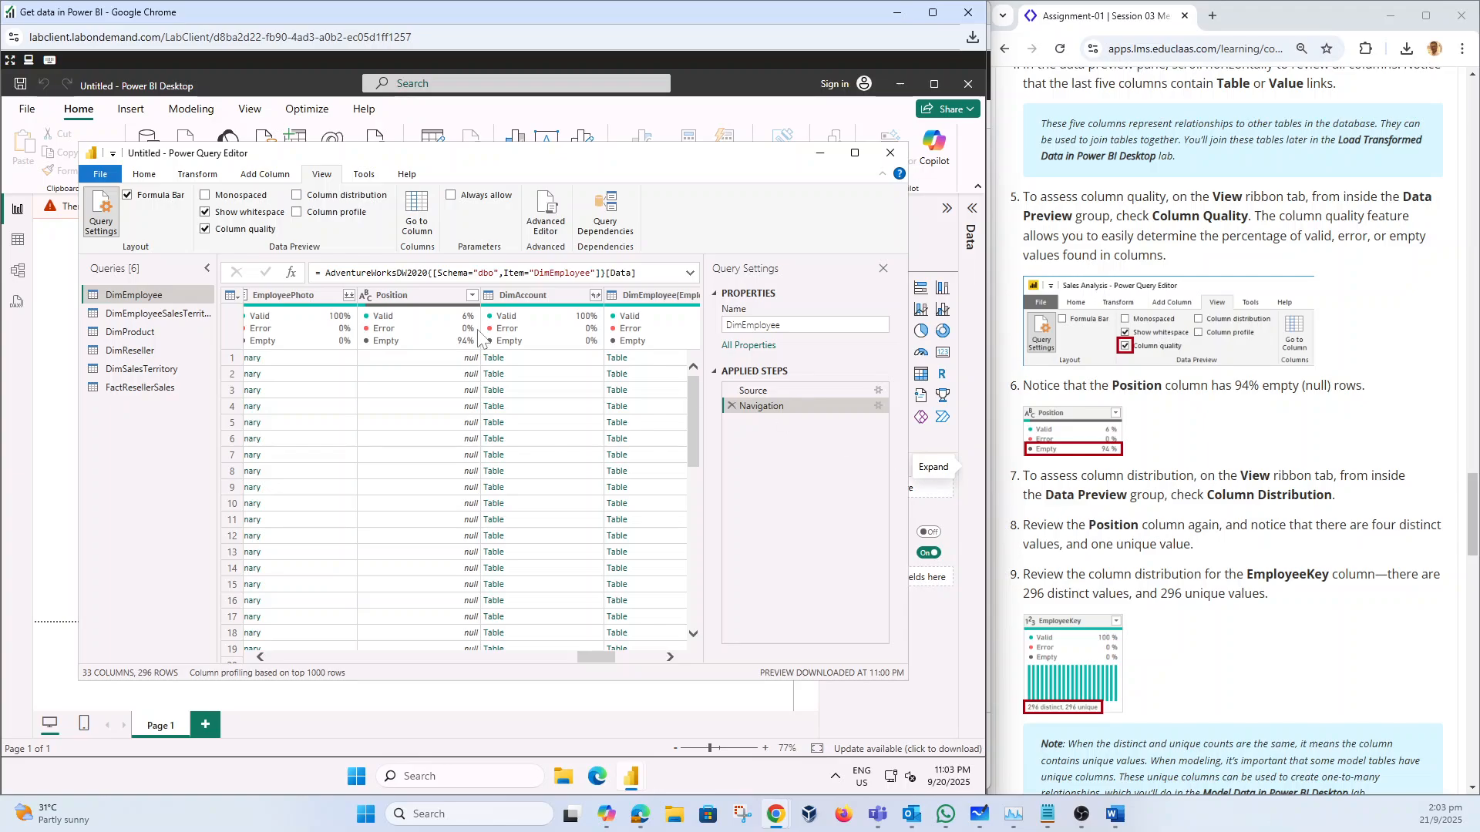
Step: Turn on Column Distribution and inspect the Position and EmployeeKey charts (296 distinct, 296 unique)
click(300, 197)
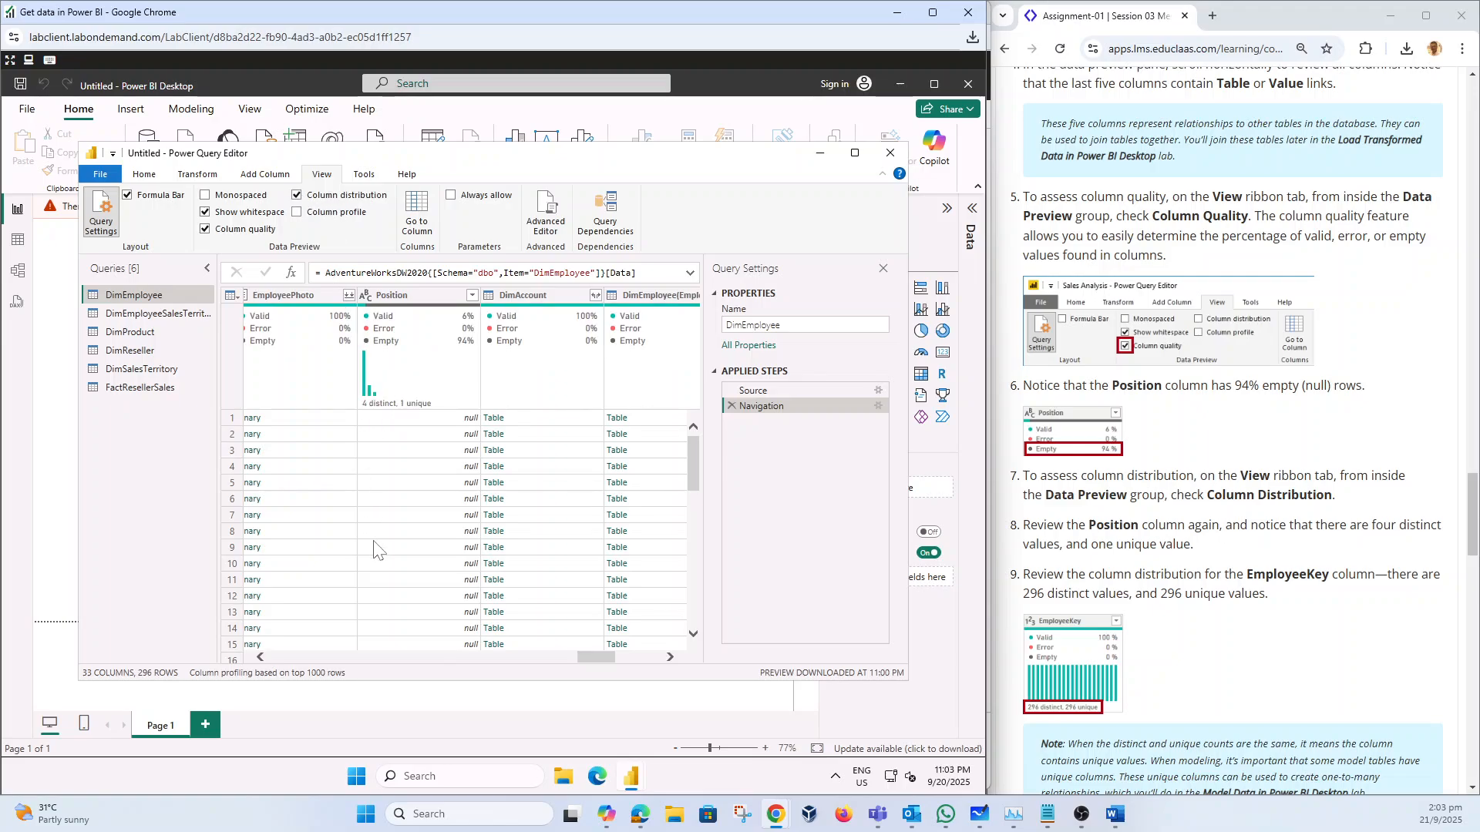
click(346, 657)
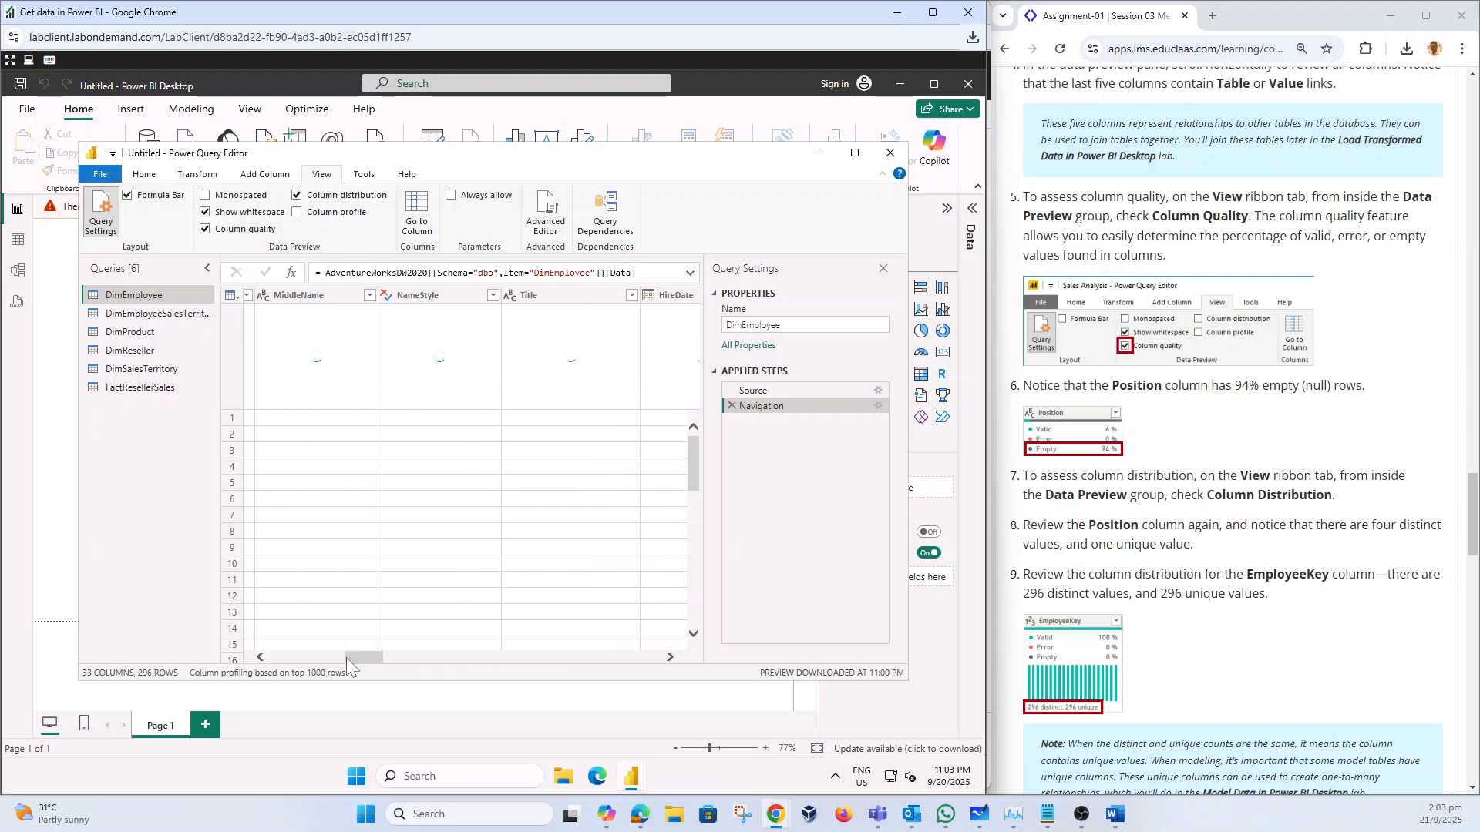
drag(353, 659, 281, 659)
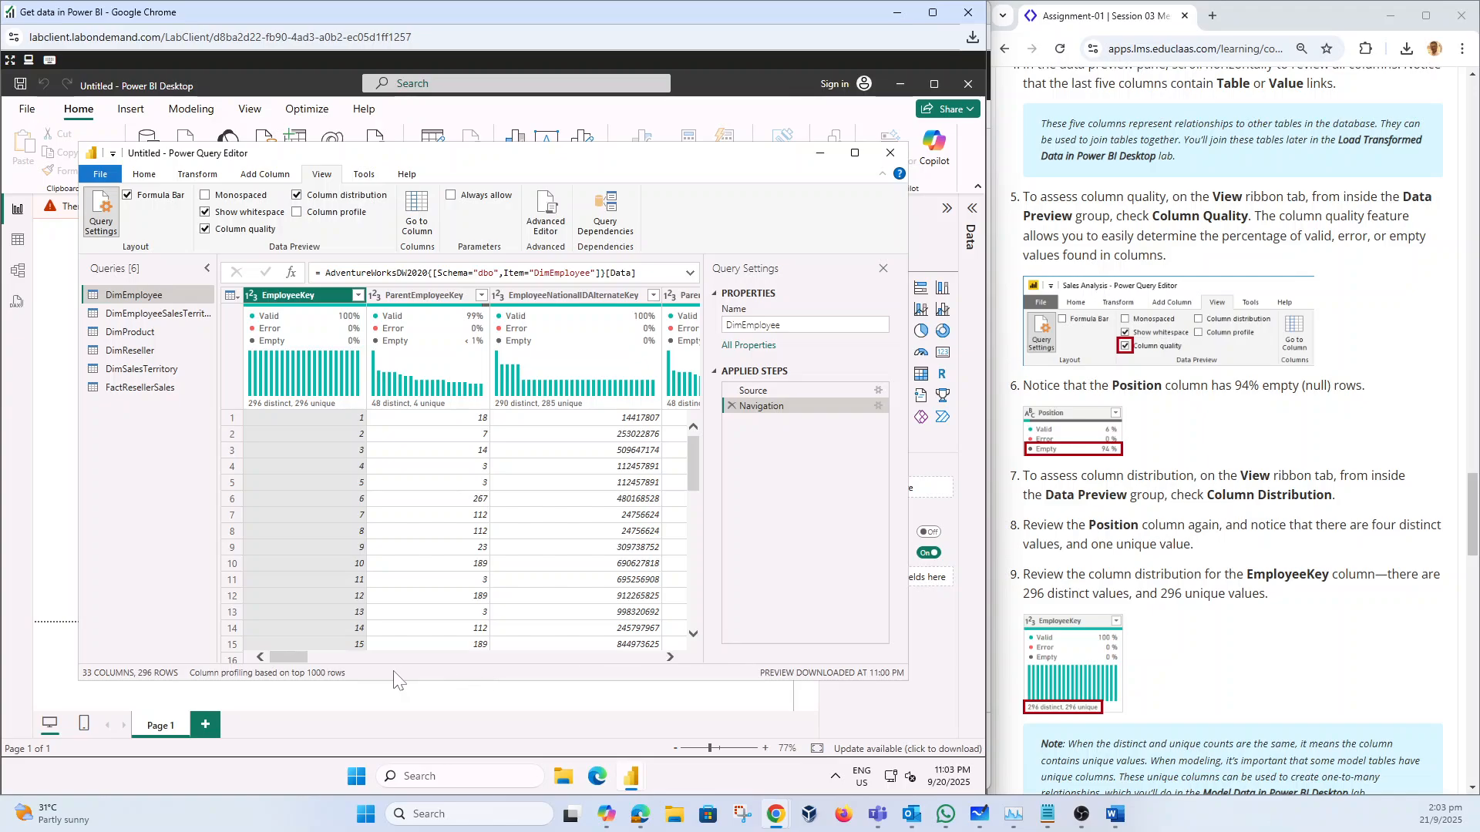
drag(298, 659, 590, 672)
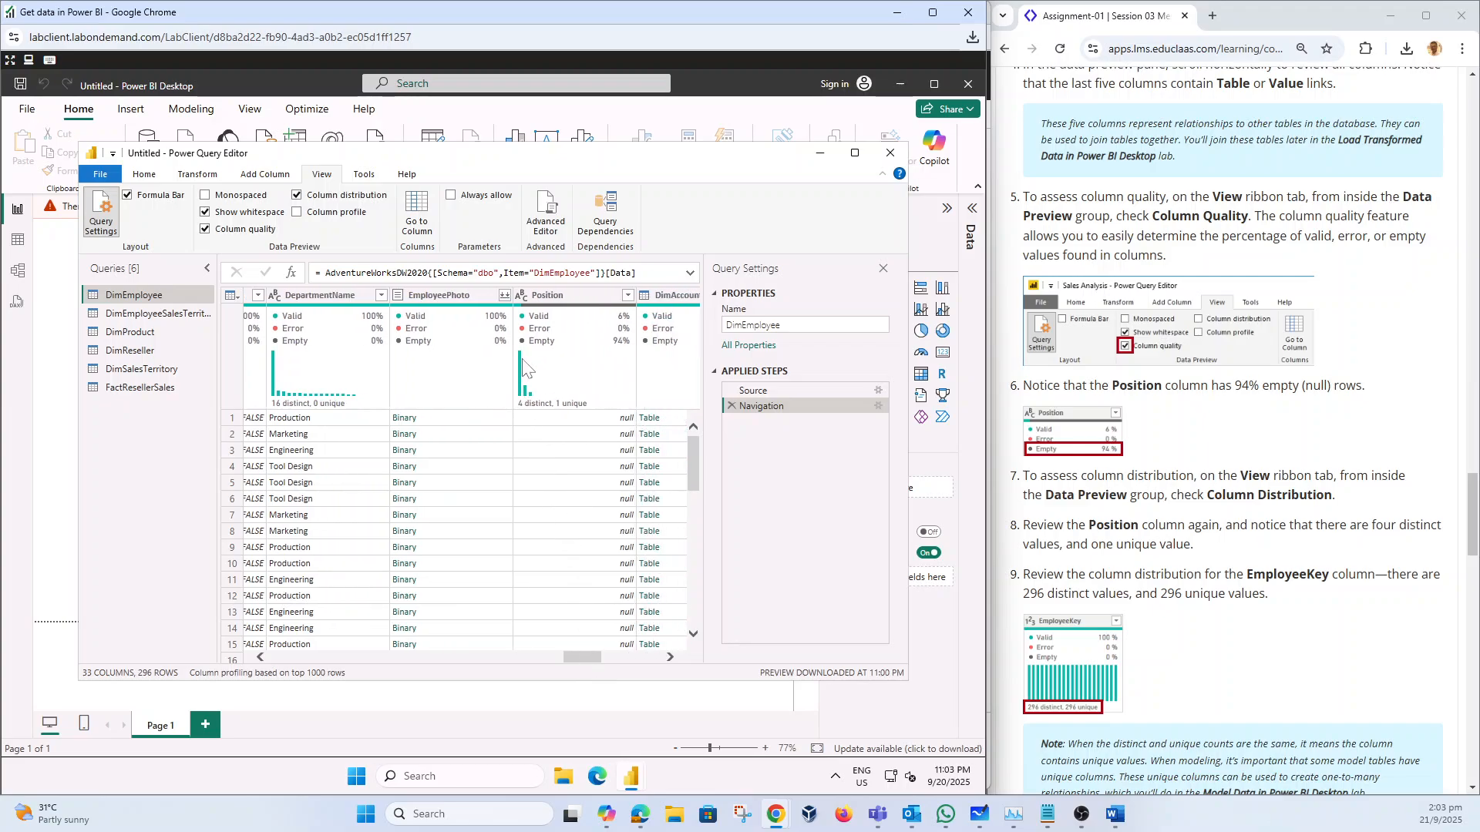
mouse_move(528, 394)
drag(585, 655, 246, 661)
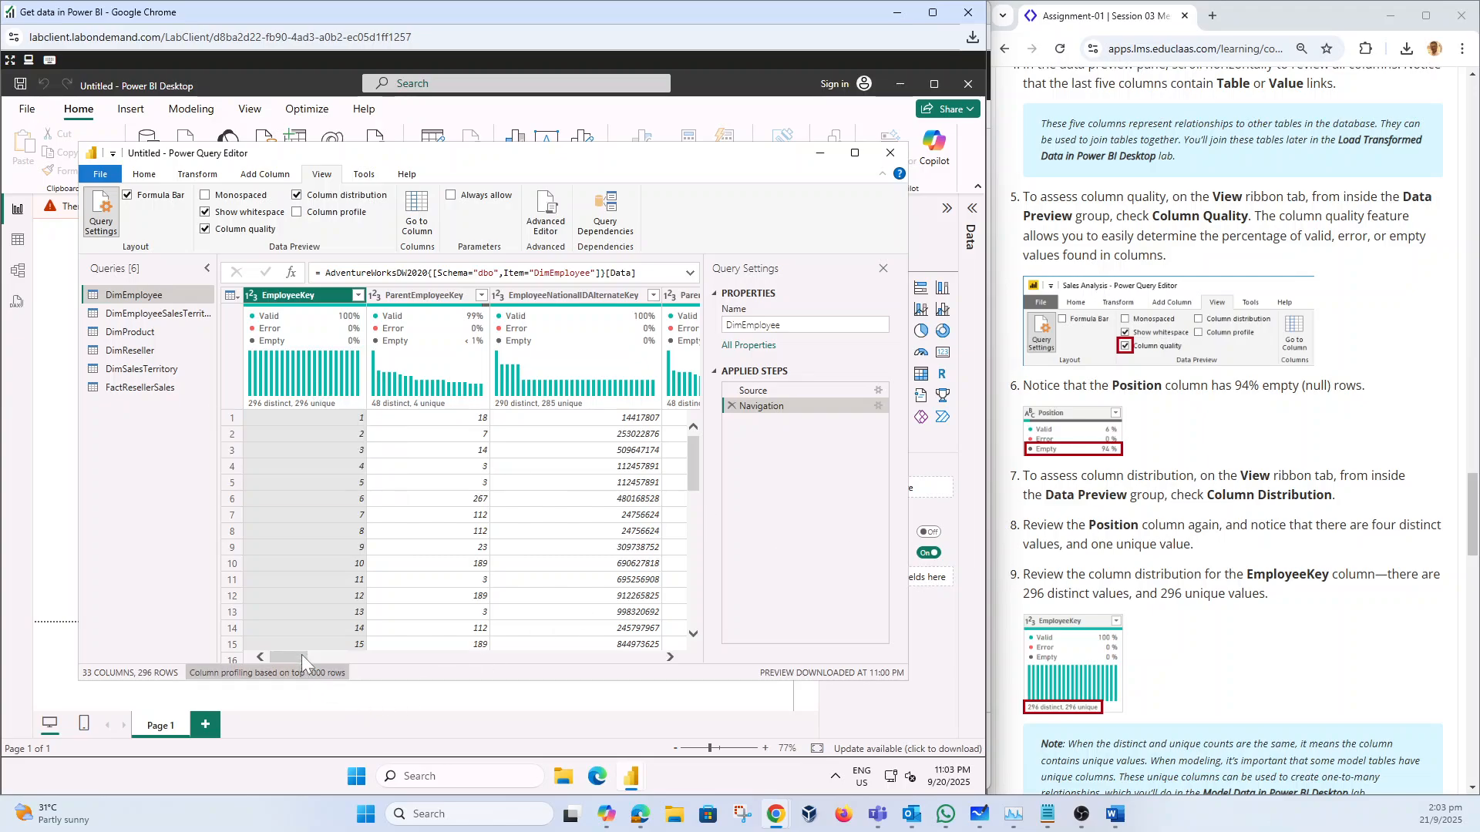
mouse_move(259, 409)
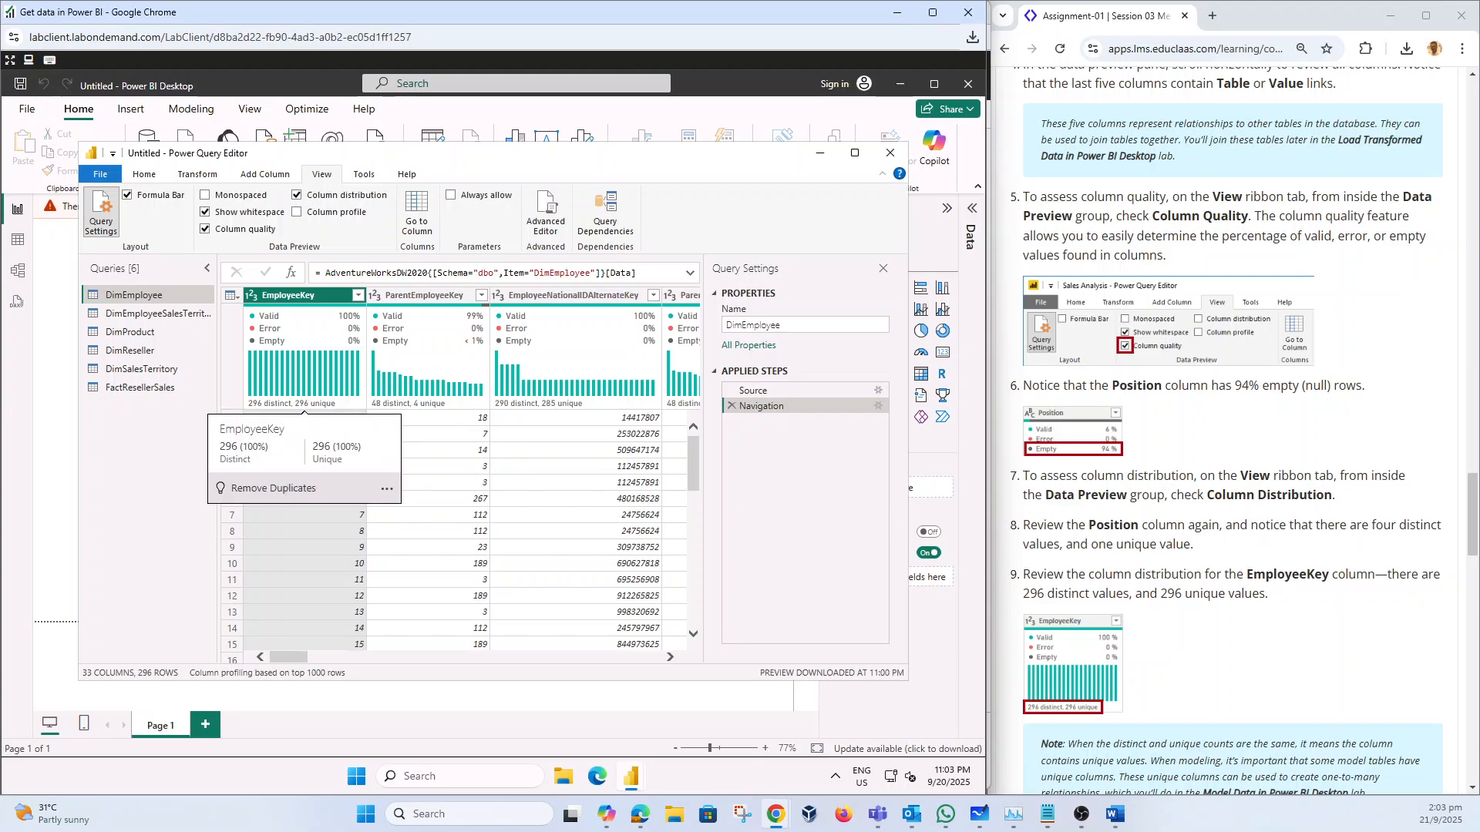
scroll(1233, 431, down, 5)
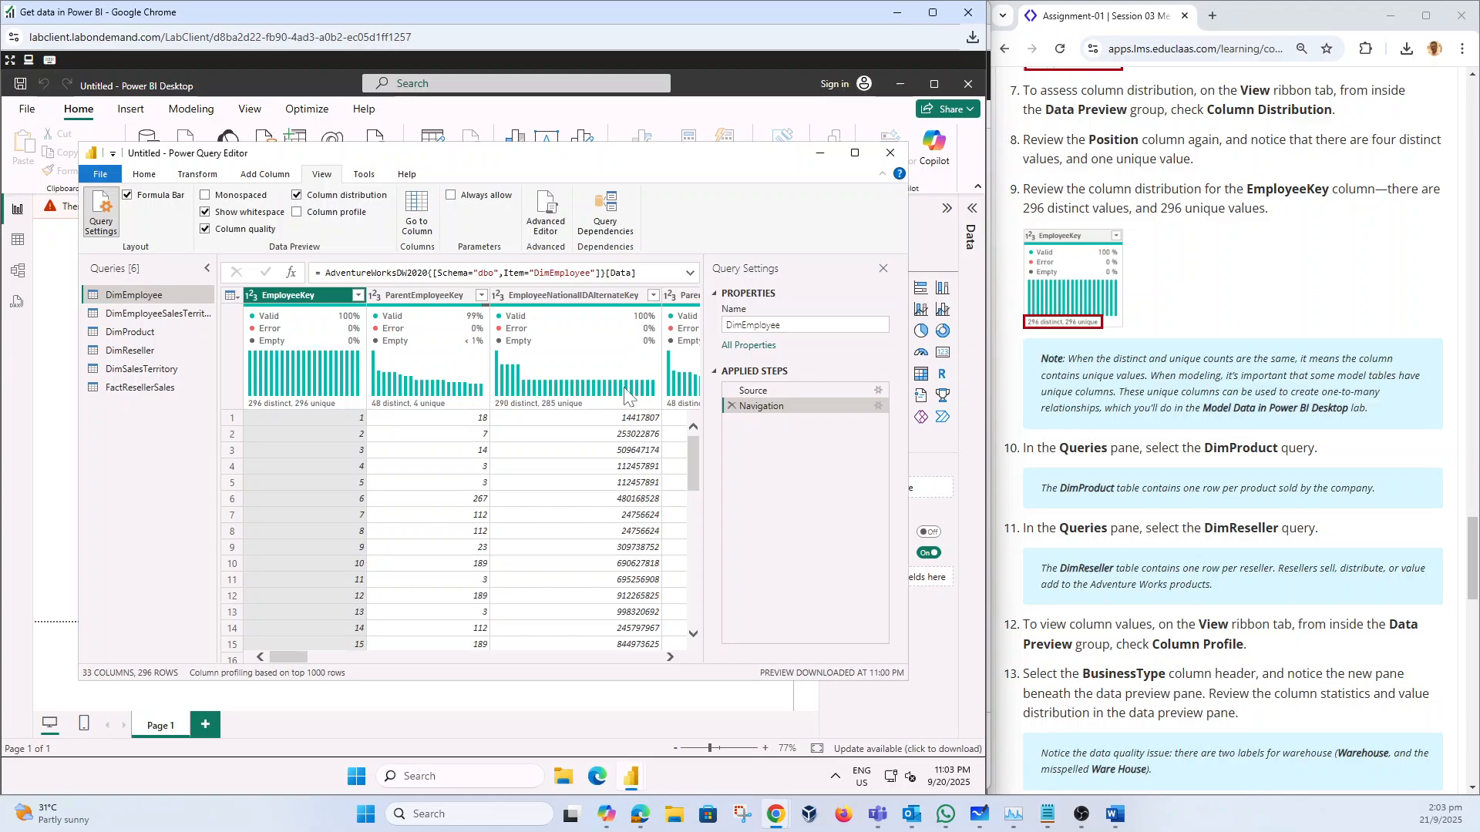
Step: Preview DimProduct, then DimReseller with its 22 columns and 701 rows
click(142, 334)
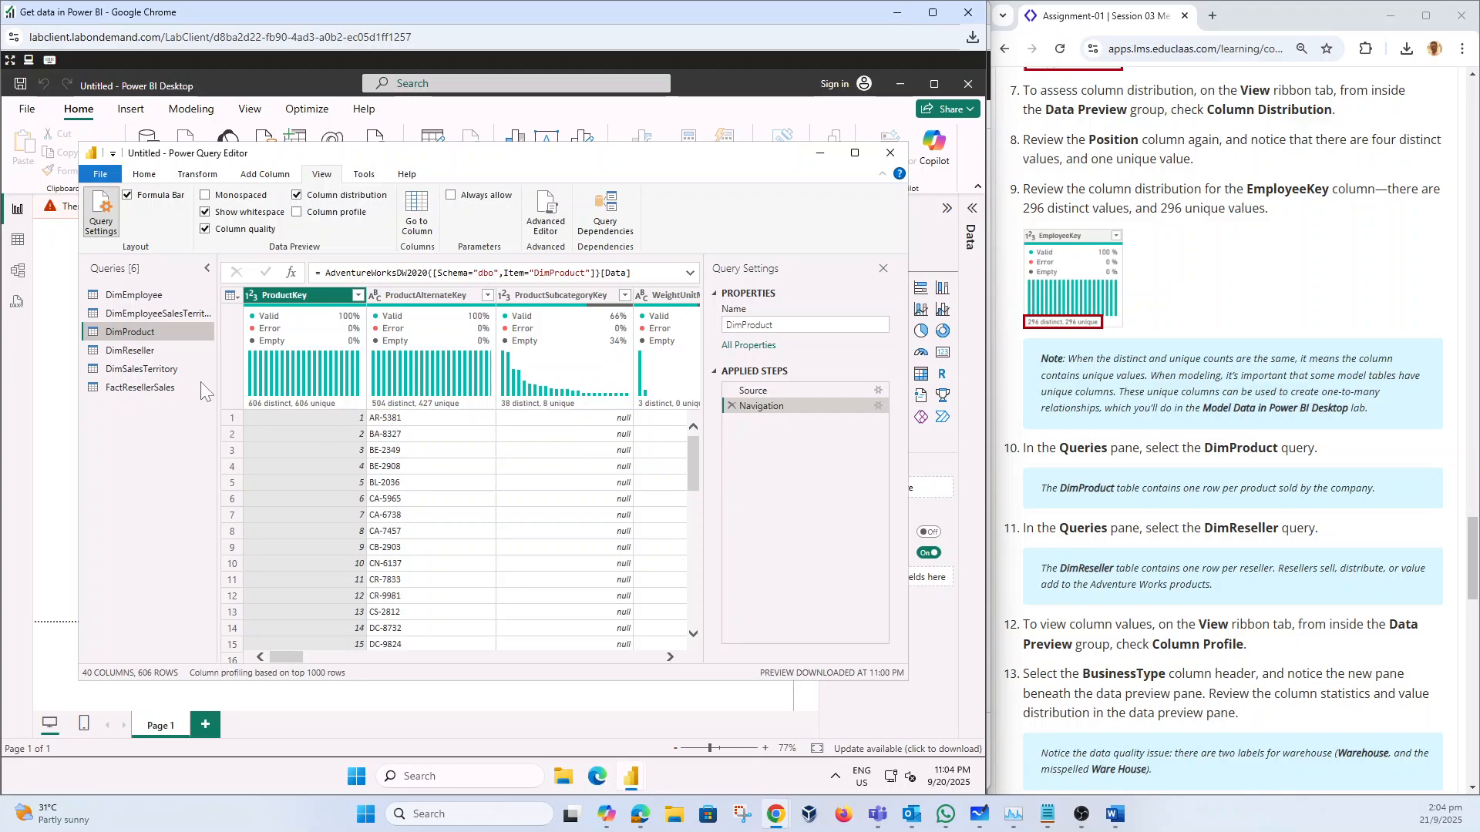
click(183, 351)
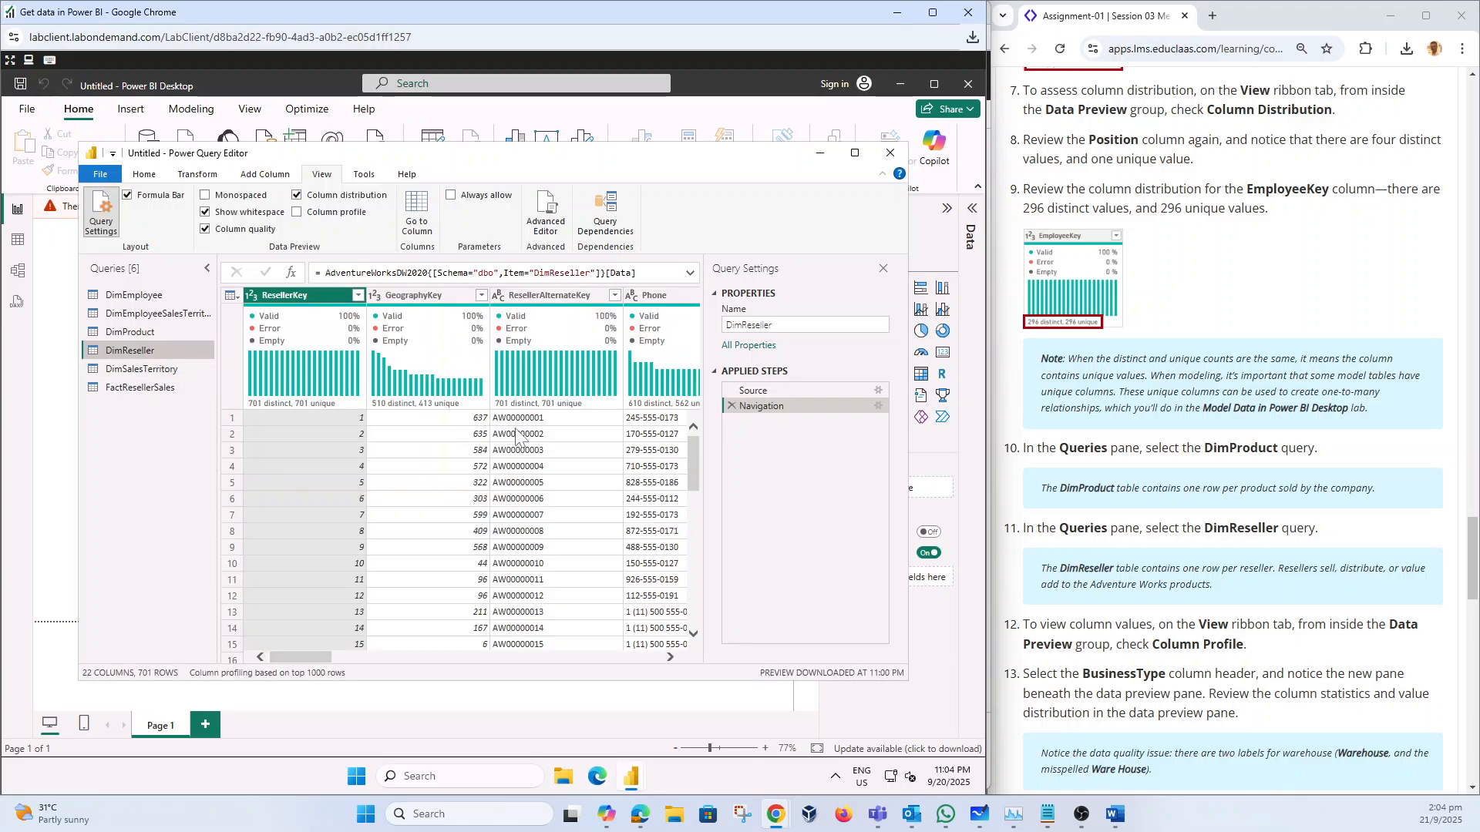
scroll(1133, 509, down, 3)
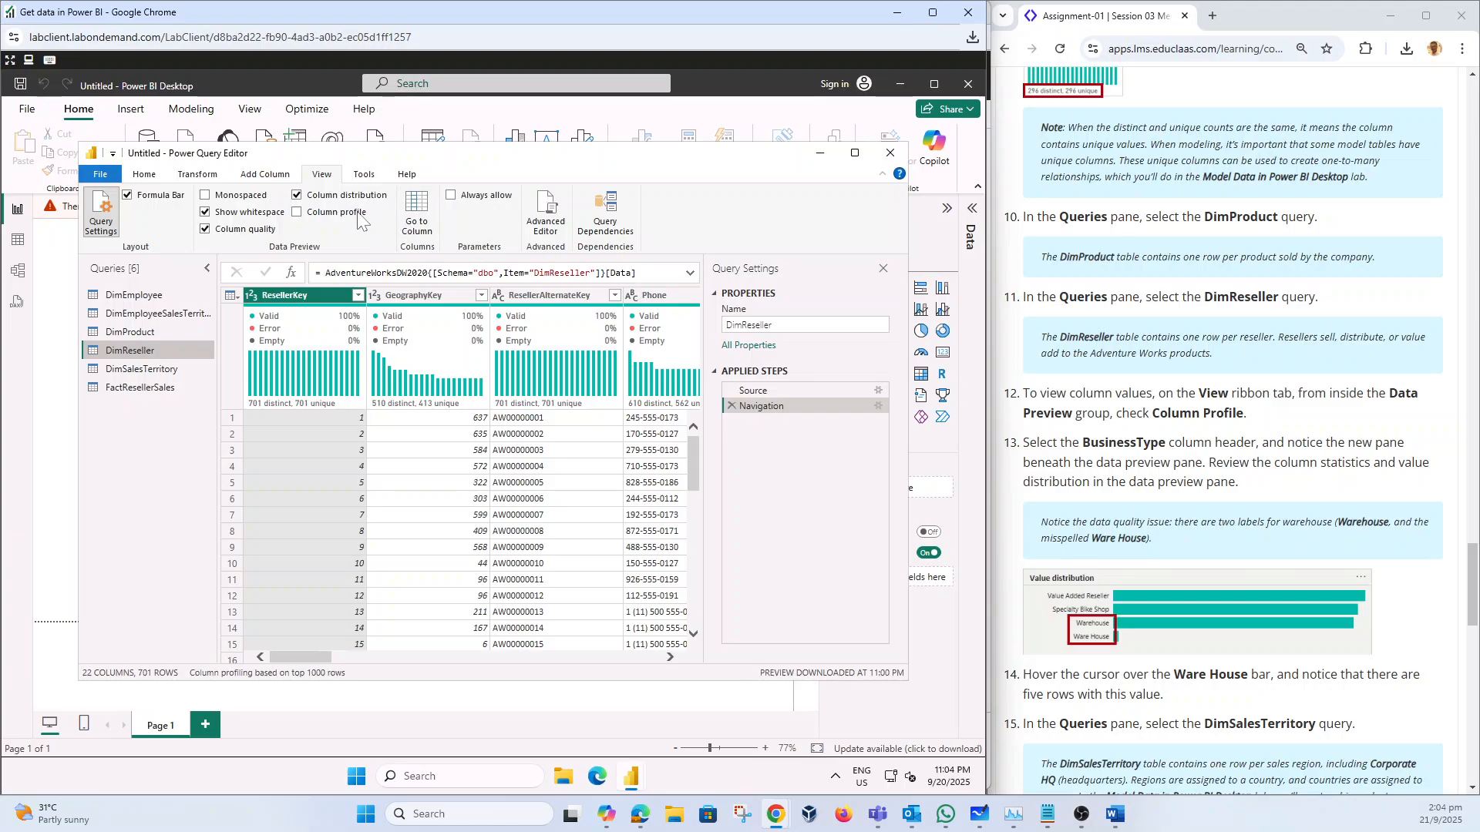
Step: Enable Column Profile on BusinessType, revealing four values including Warehouse and Ware House
click(298, 212)
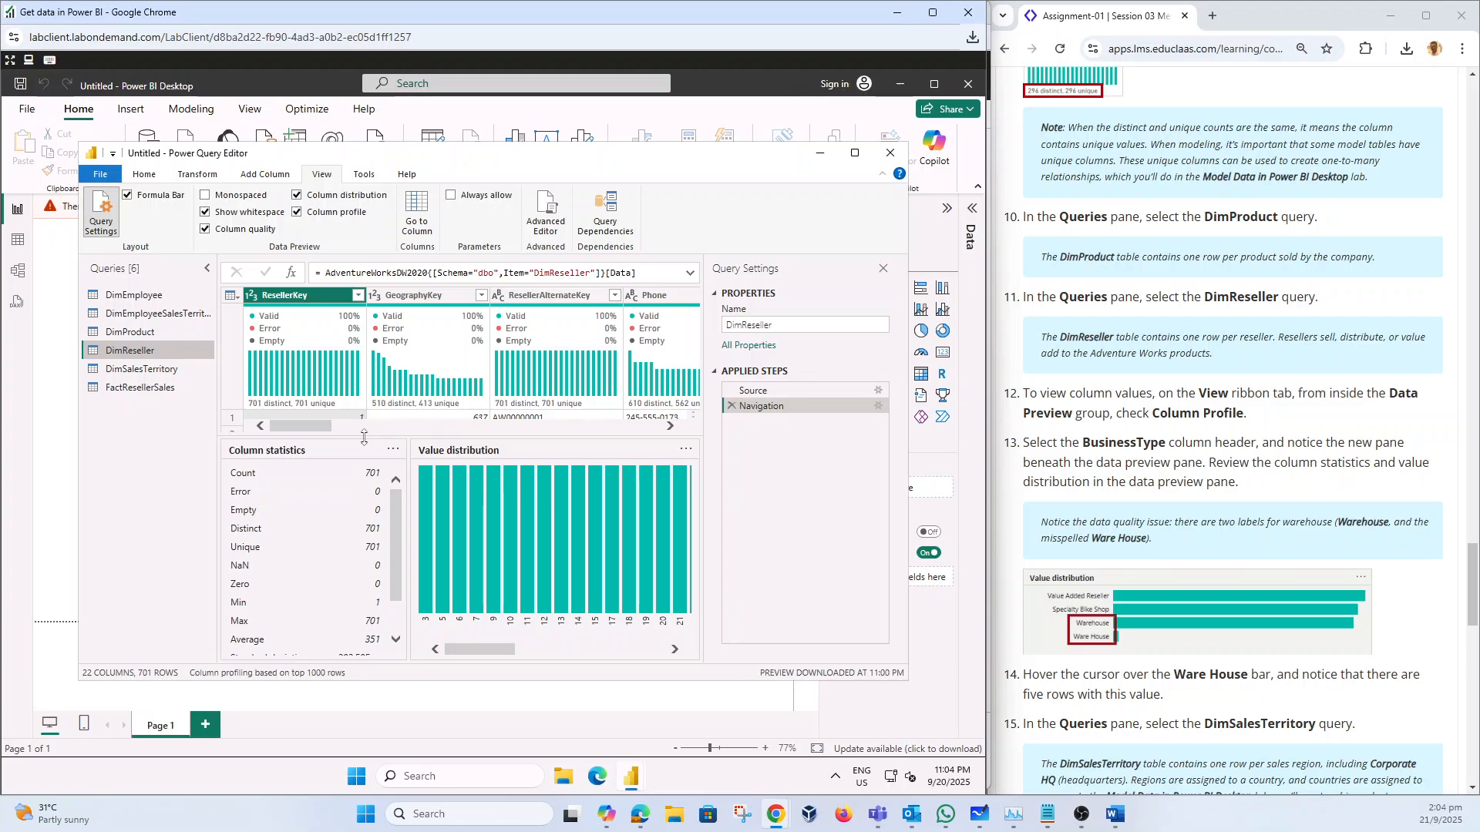
drag(308, 426, 348, 433)
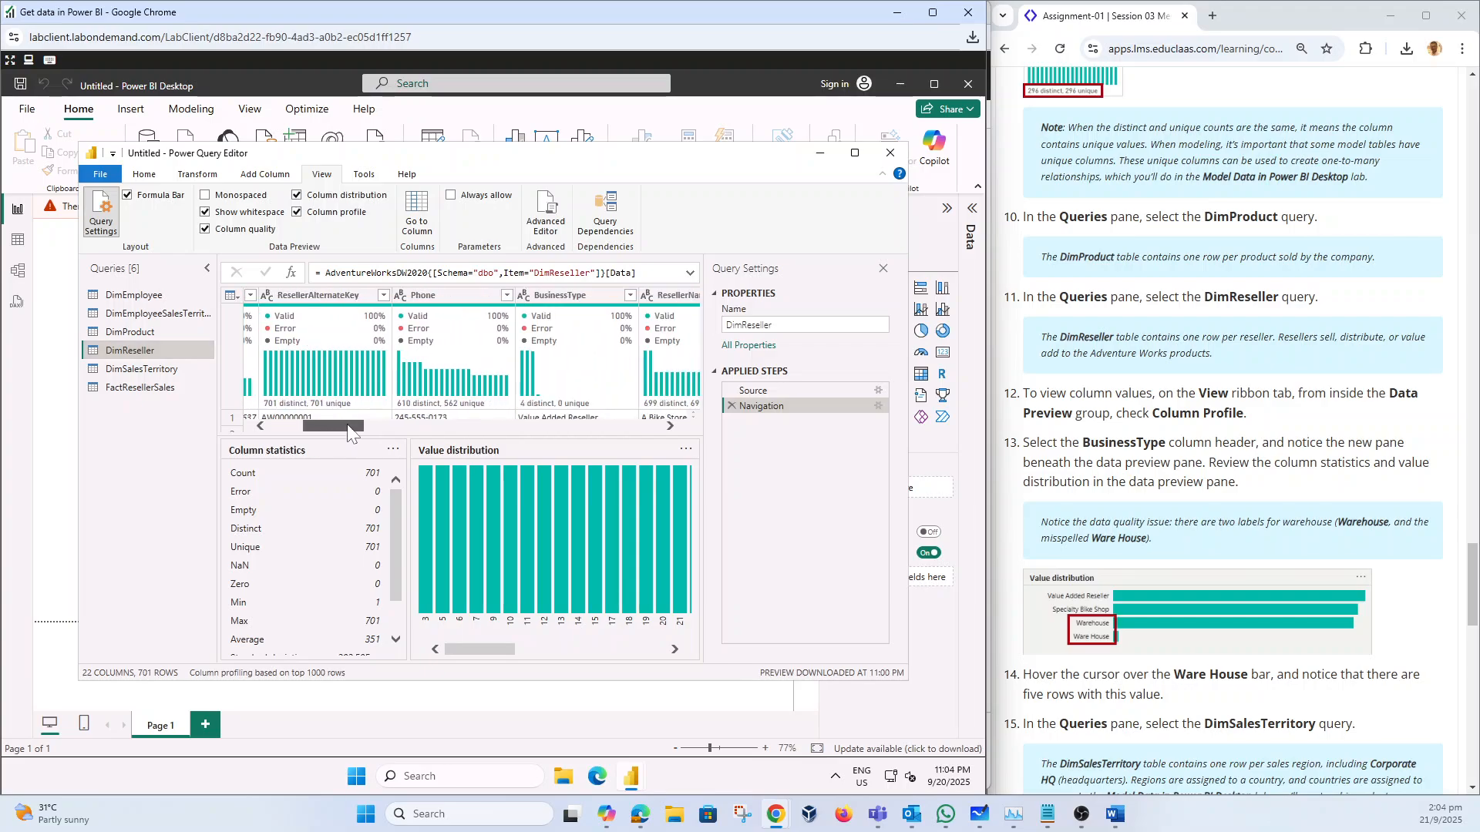
click(561, 298)
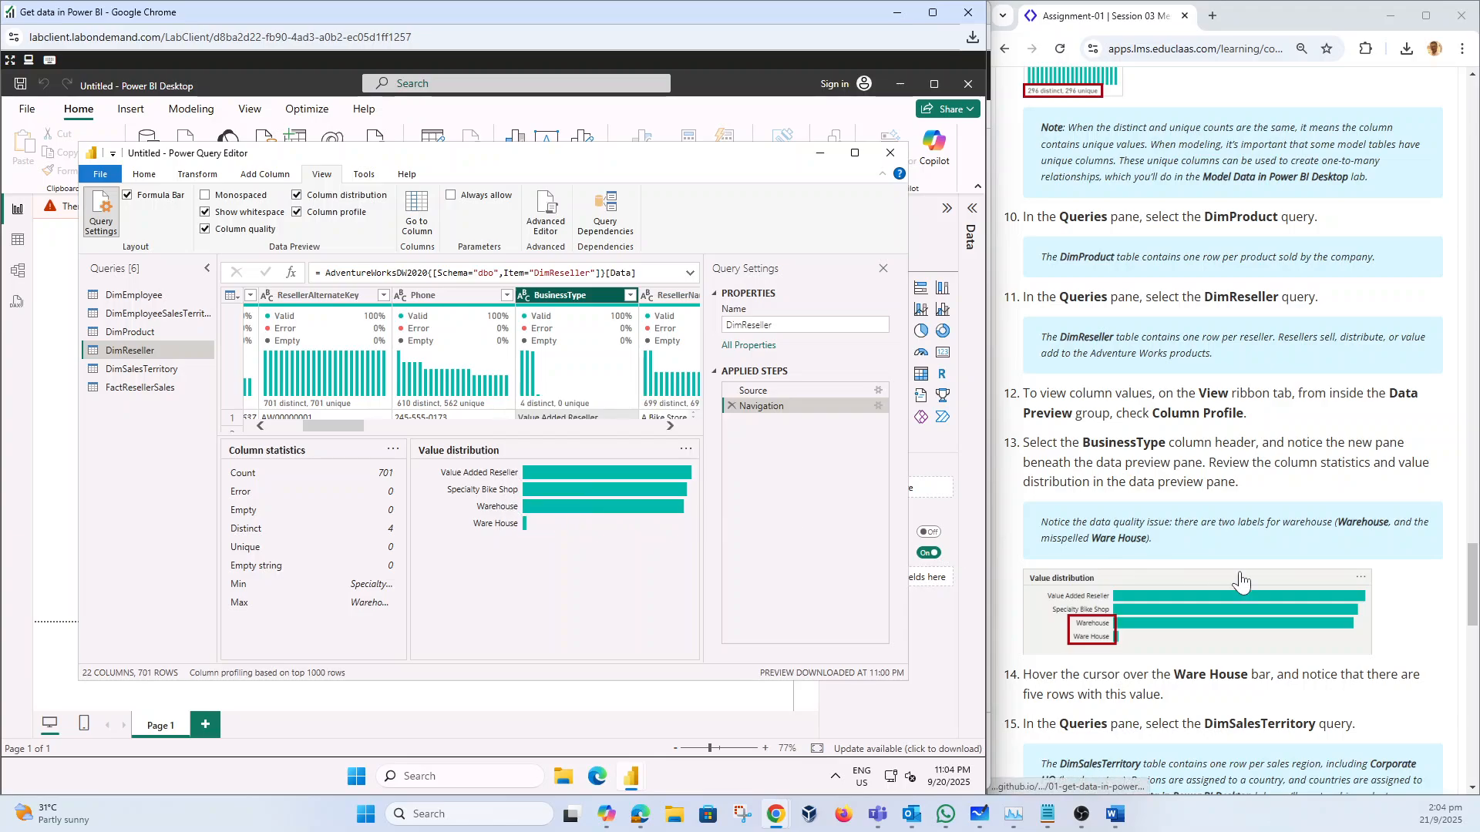
scroll(1241, 582, down, 2)
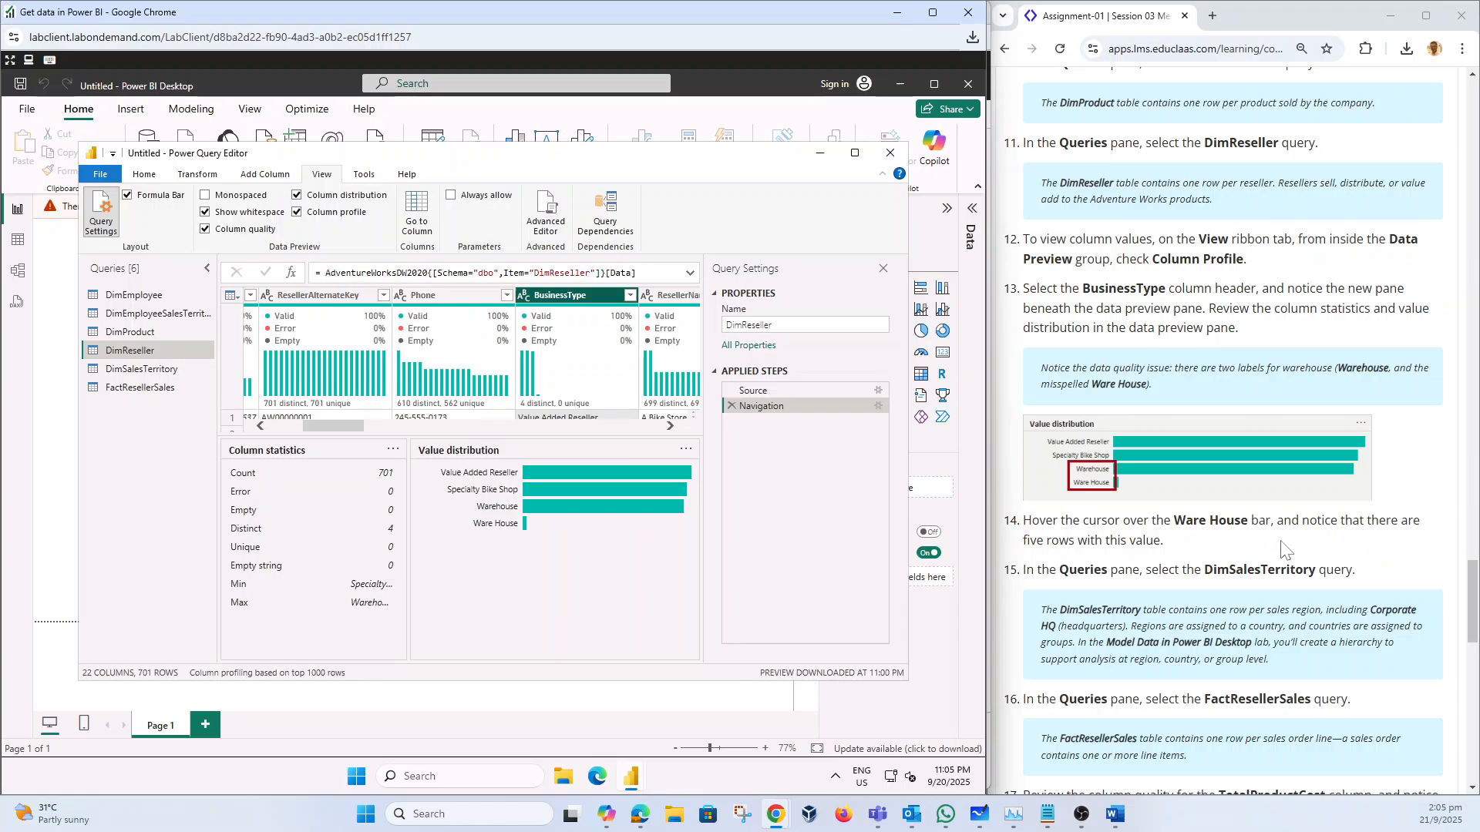
mouse_move(527, 530)
Step: Preview DimSalesTerritory's 11 territories, from Northwest through Corporate HQ
click(143, 370)
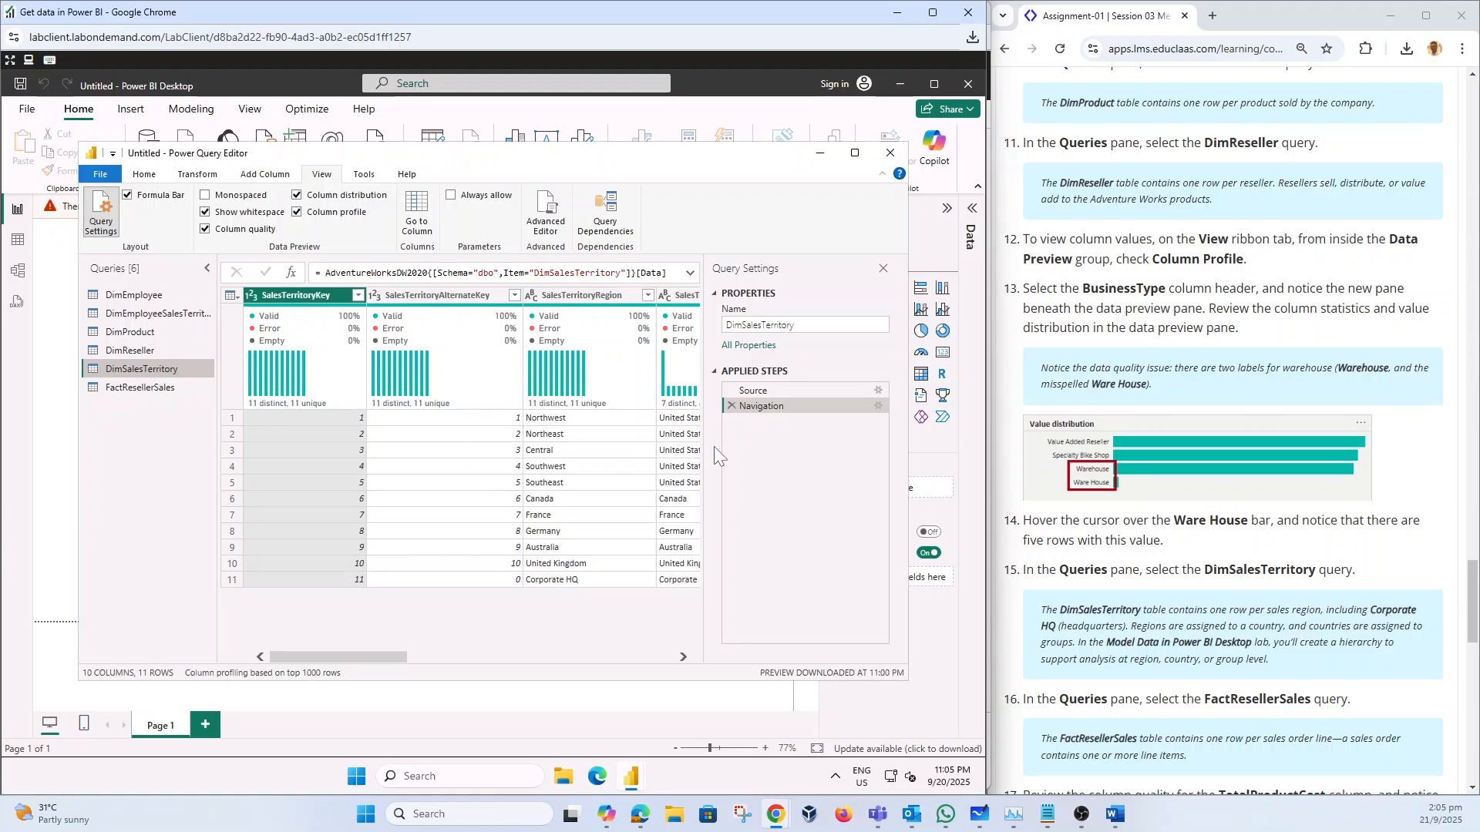
scroll(1127, 501, down, 2)
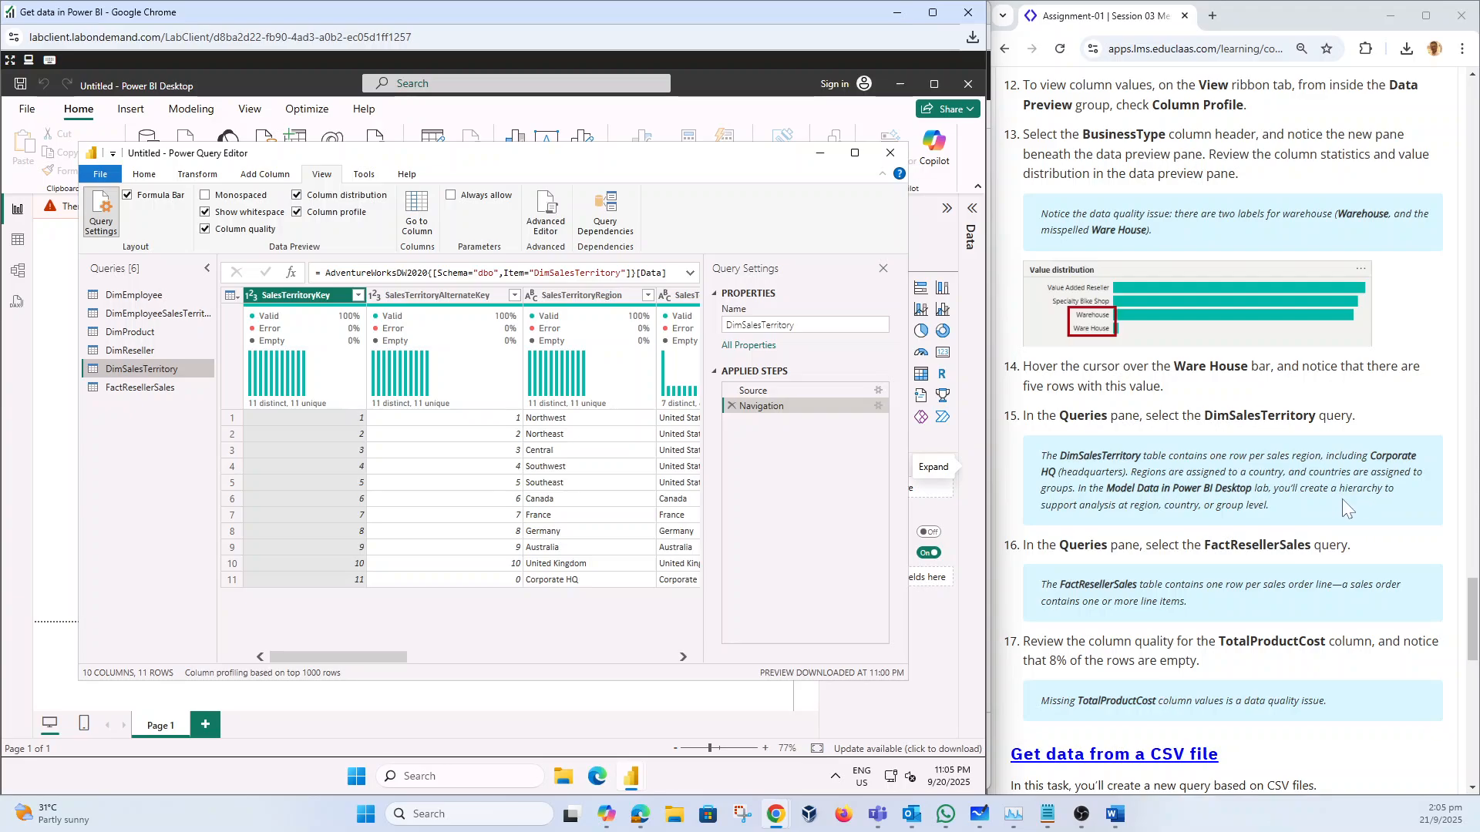
scroll(1233, 431, down, 2)
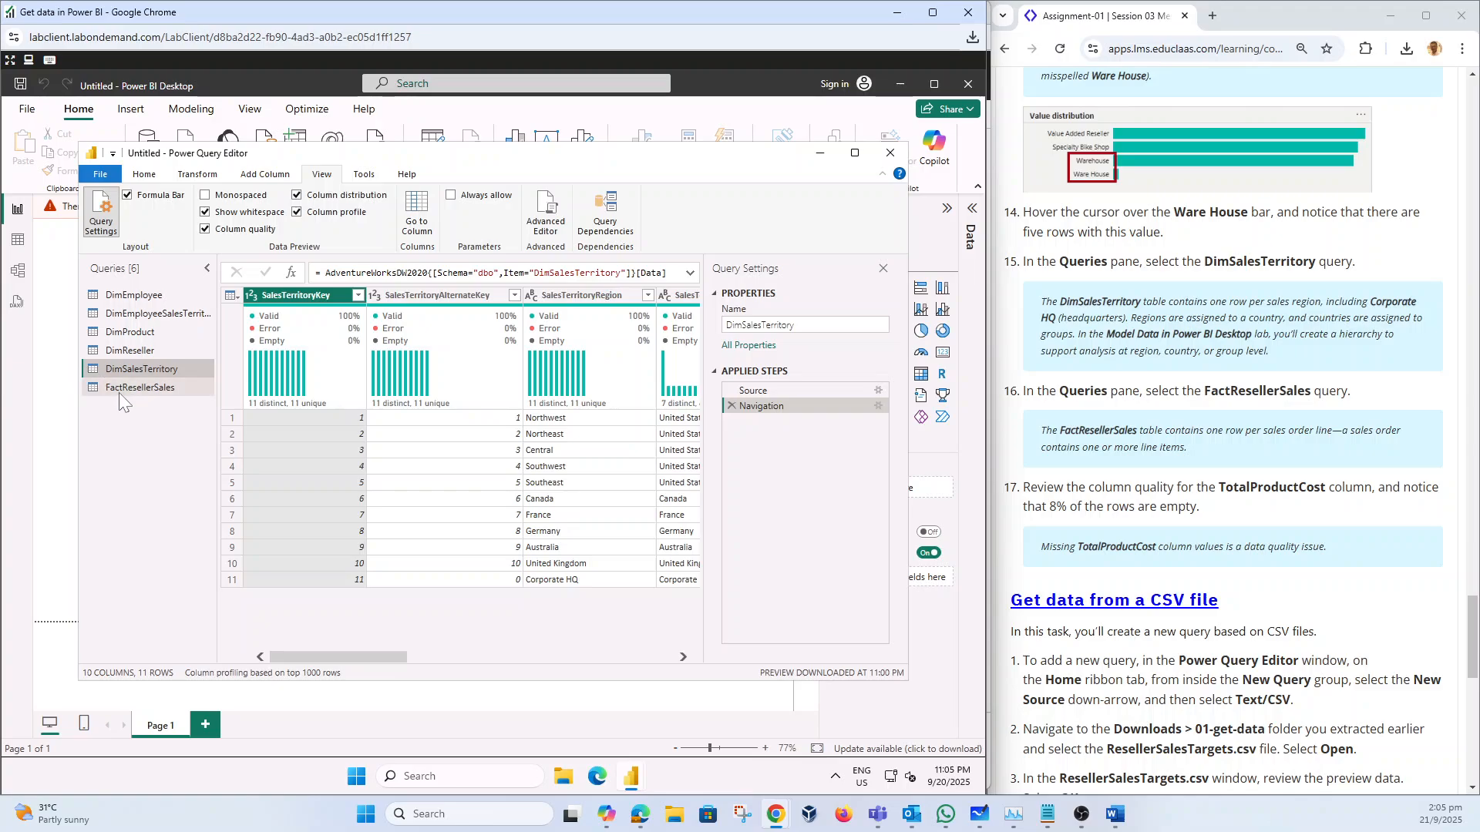
Step: Profile FactResellerSales' TotalProductCost column (8% empty, 76 of 1000 null) and maximize the editor
click(137, 388)
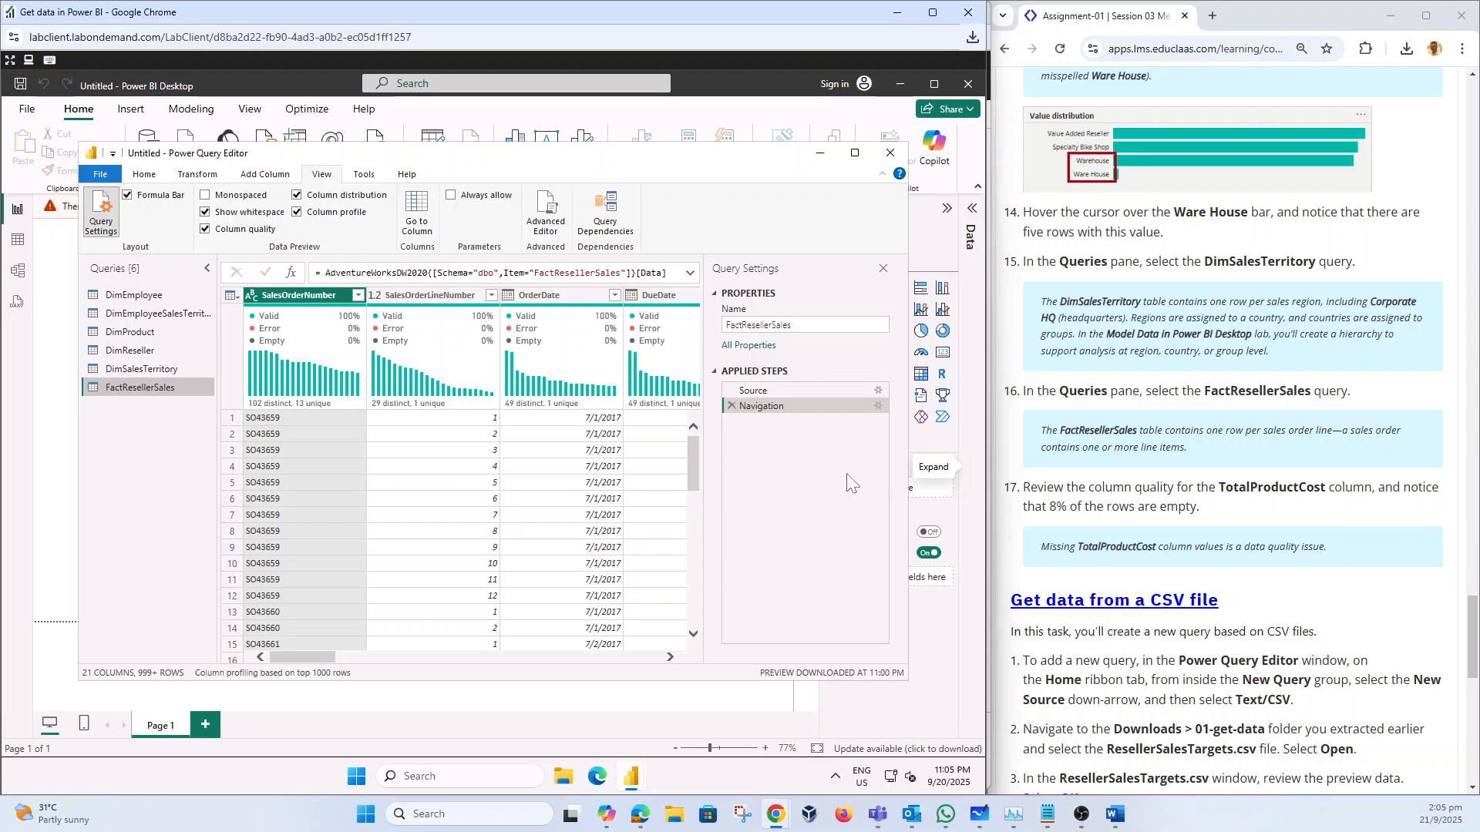
mouse_move(301, 657)
mouse_down()
mouse_move(673, 661)
mouse_move(291, 644)
mouse_up()
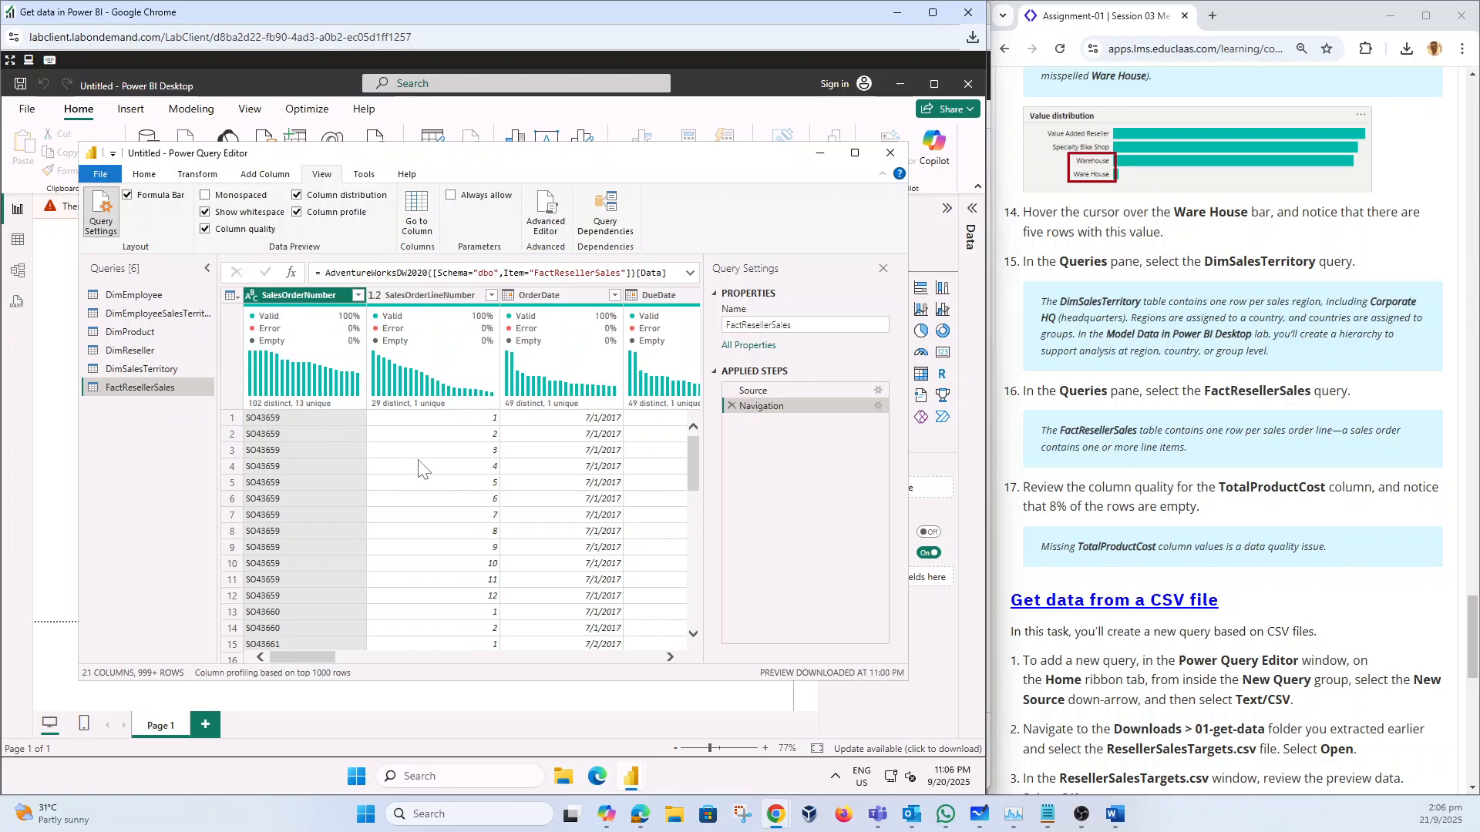
drag(297, 665, 493, 665)
click(508, 297)
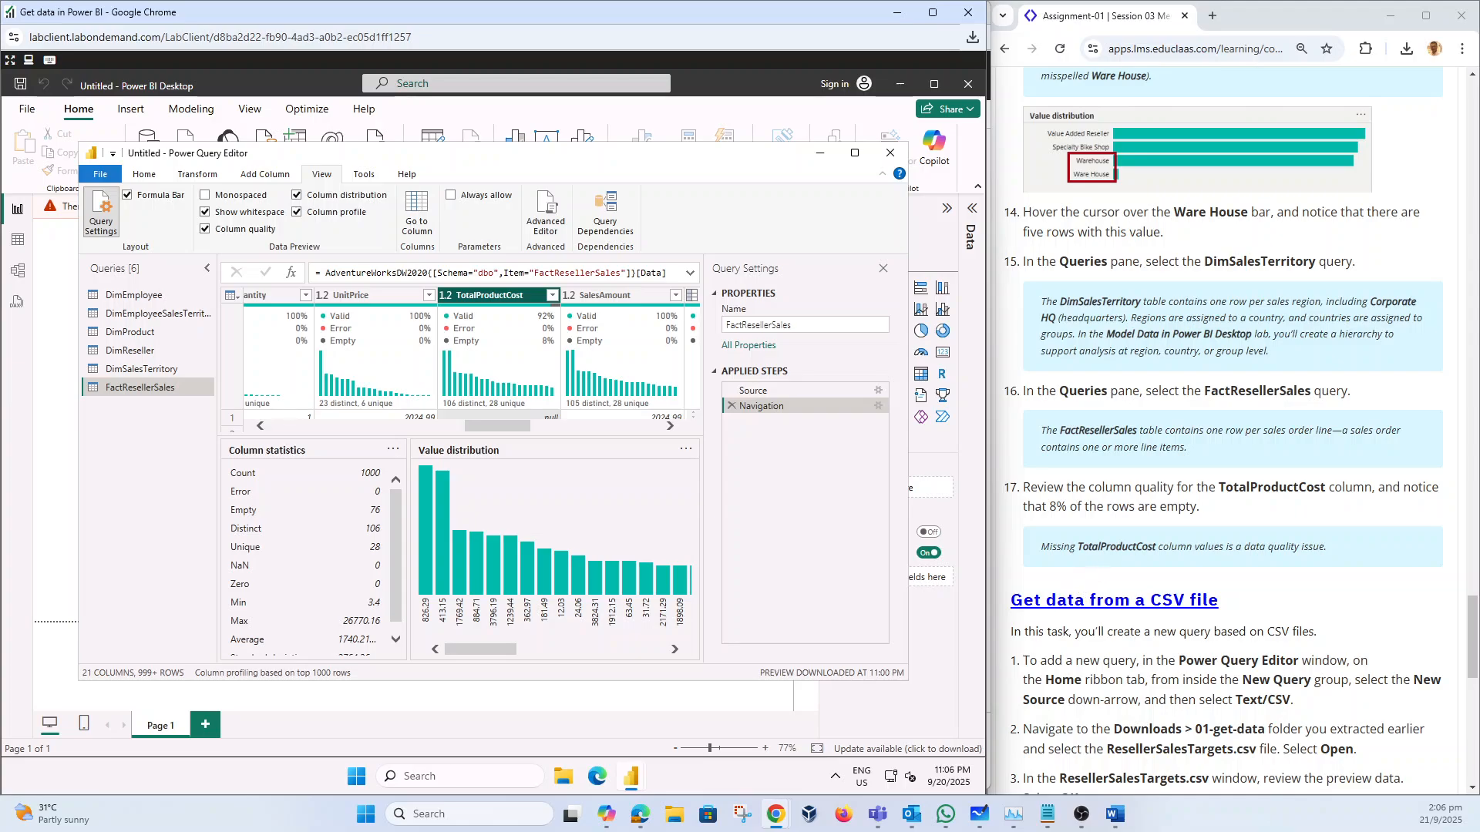
mouse_move(546, 347)
click(854, 152)
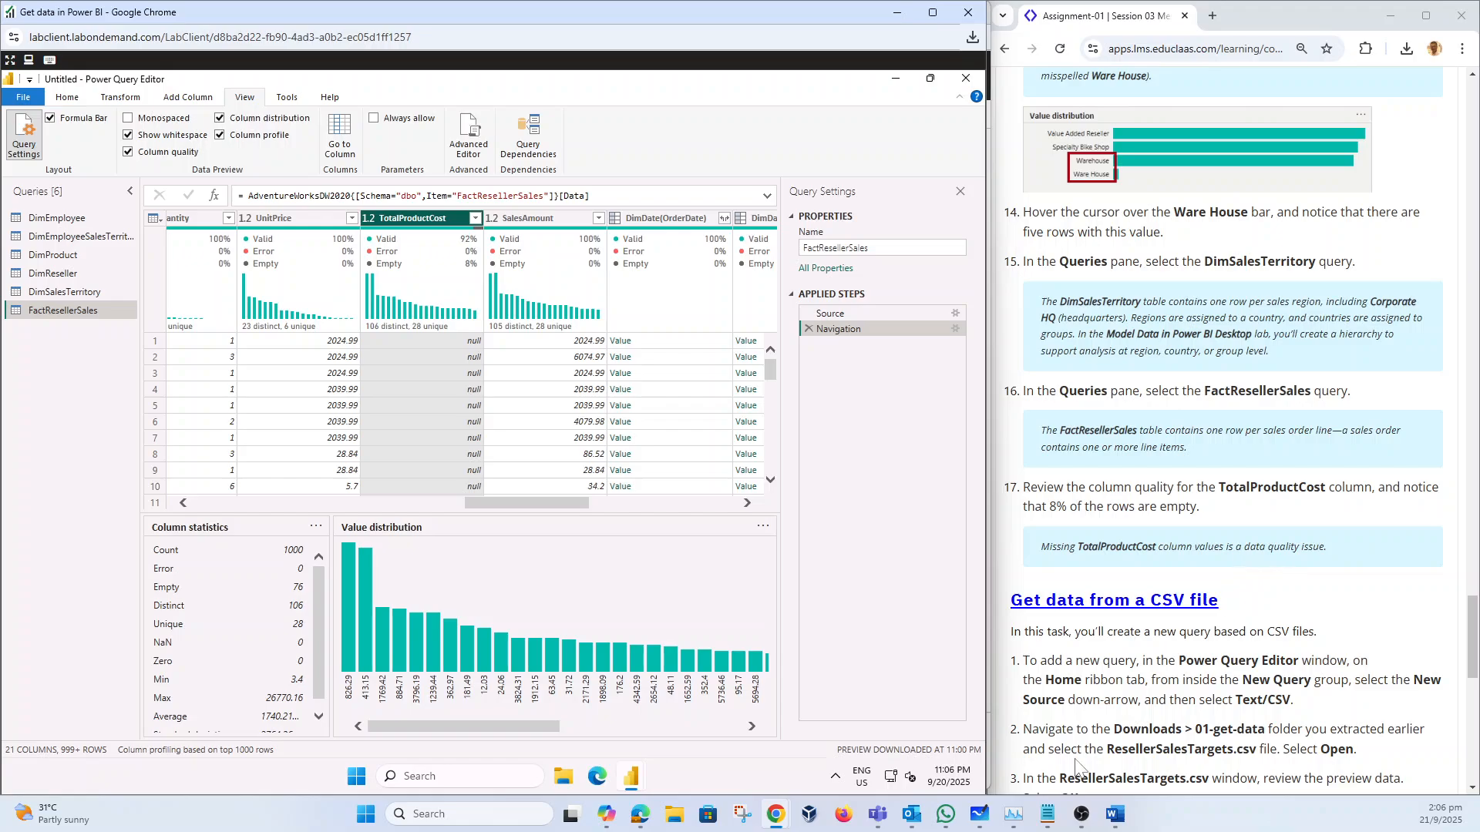
Step: Snip the Power Query Editor area and draw a red rectangle around the Queries list
click(1115, 813)
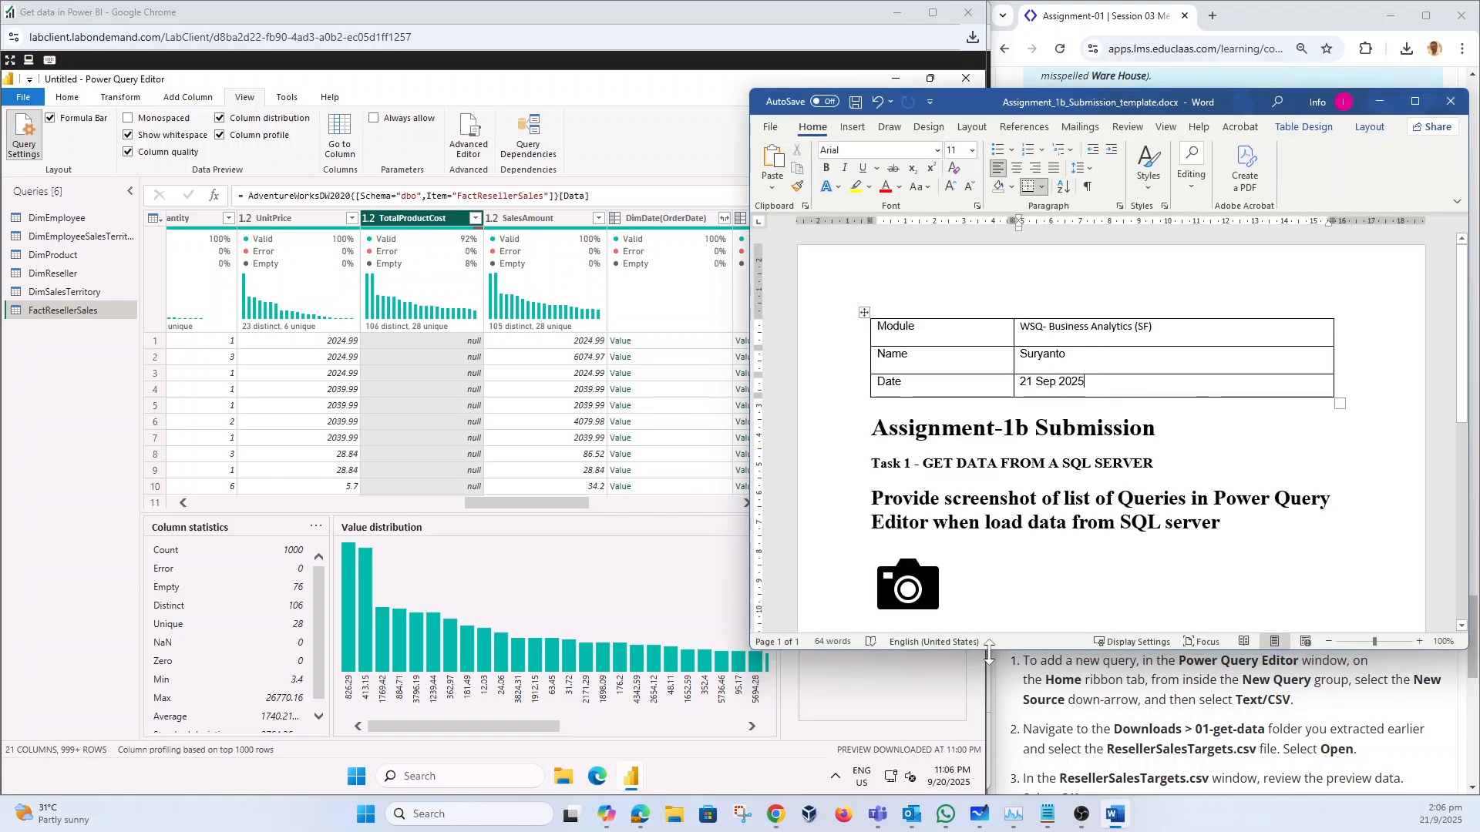
scroll(886, 566, down, 2)
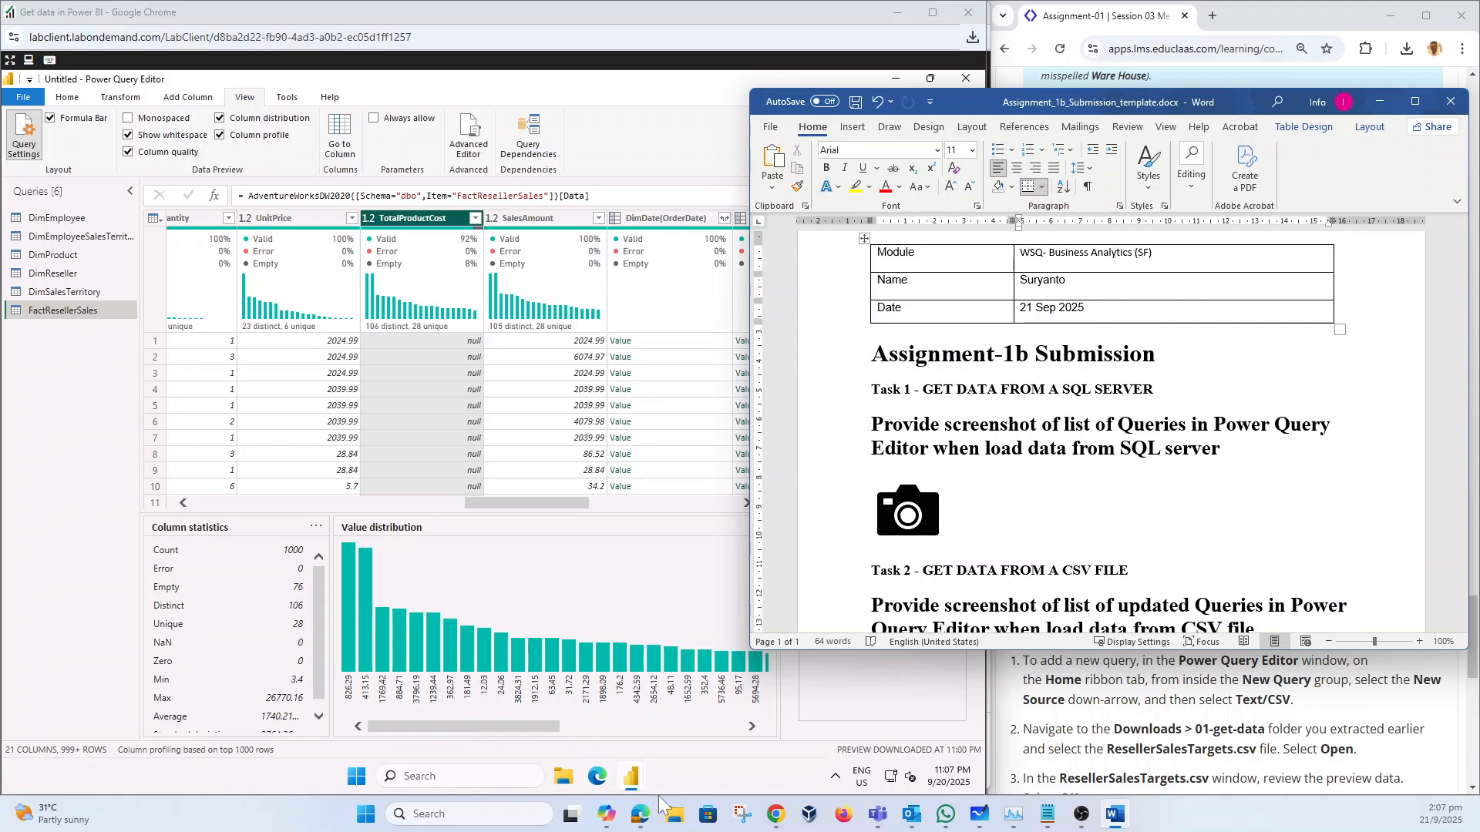
click(738, 815)
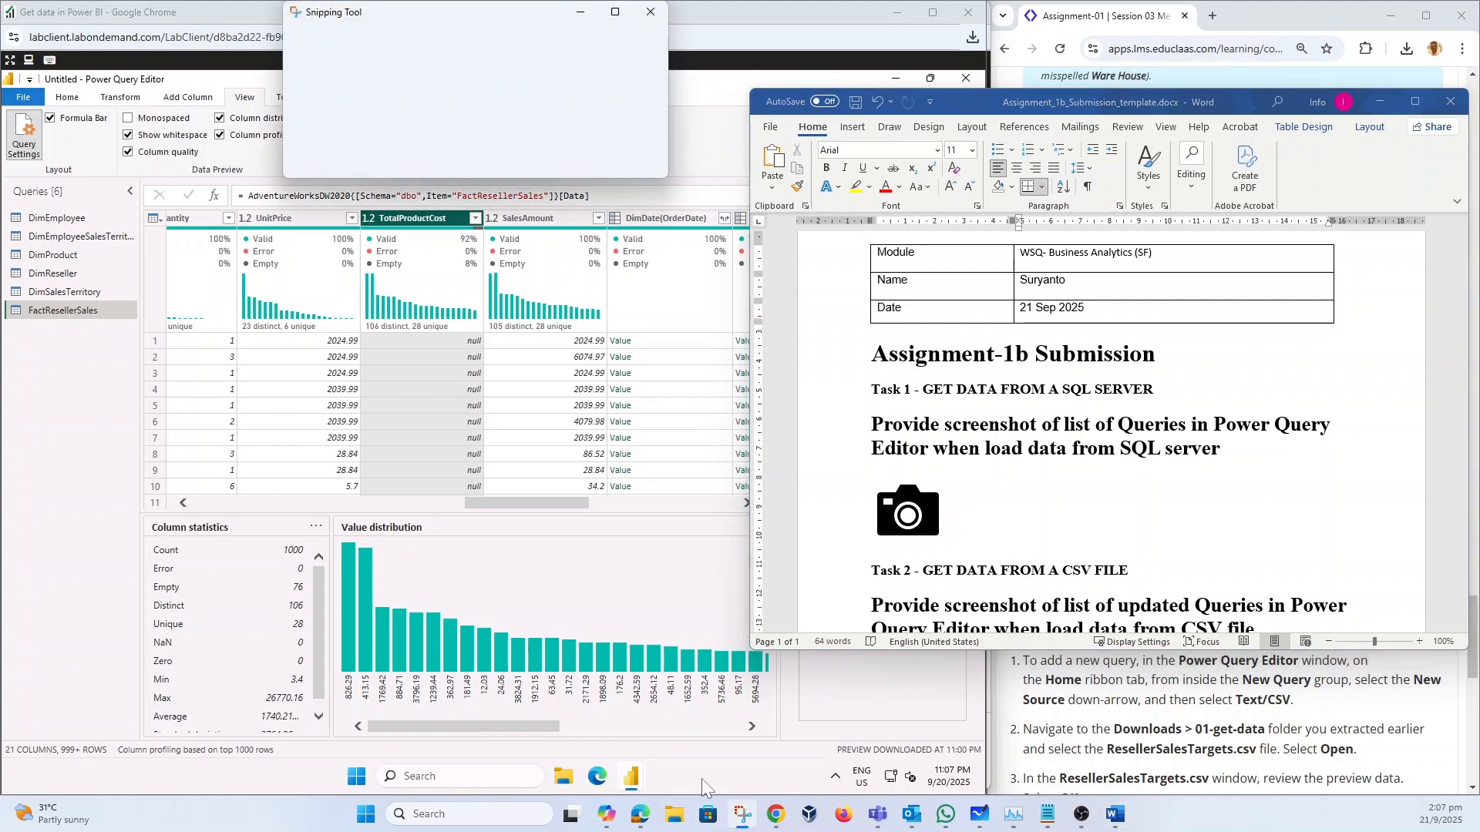
click(323, 44)
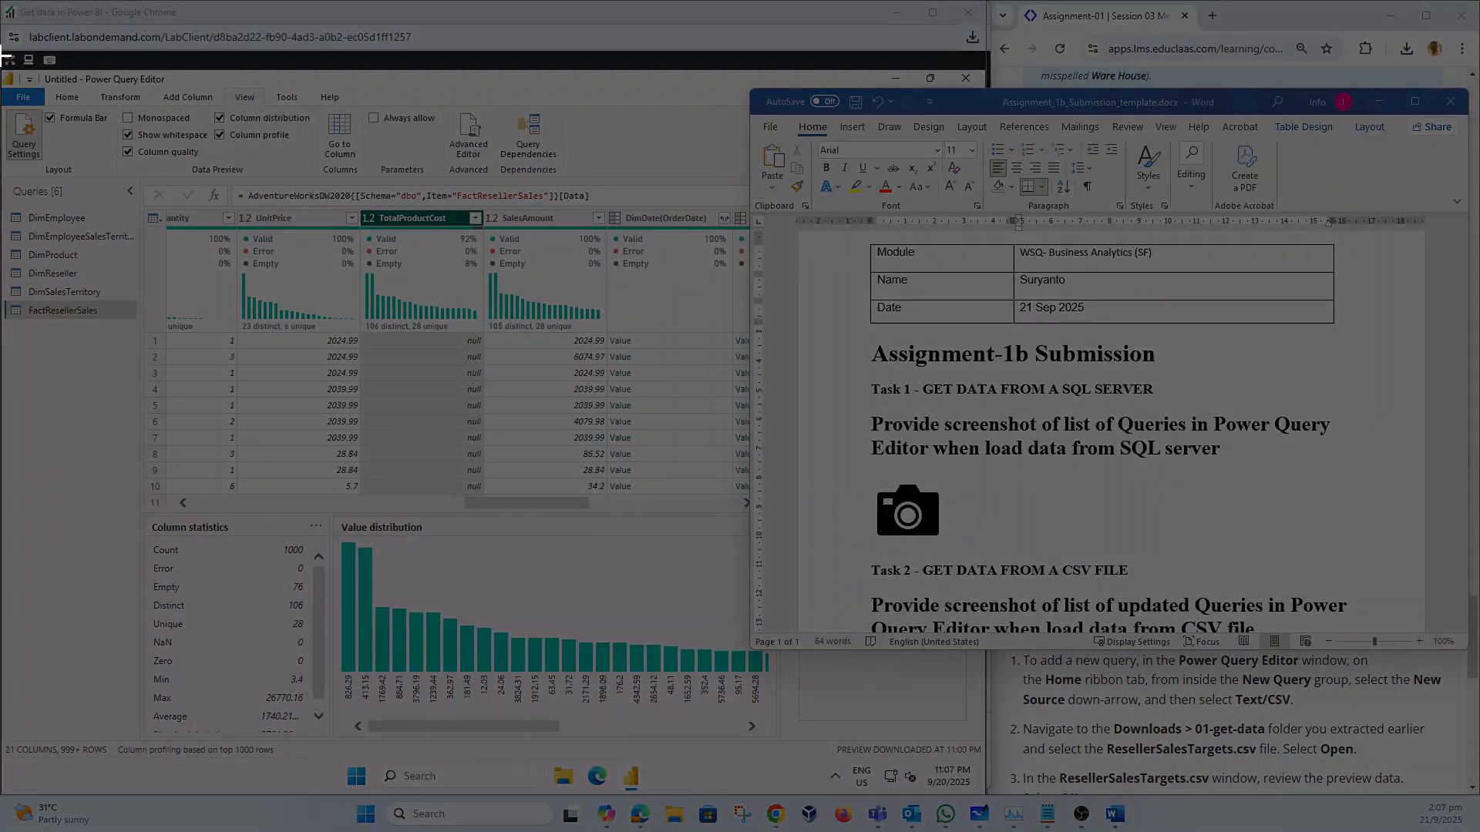
drag(2, 52, 728, 516)
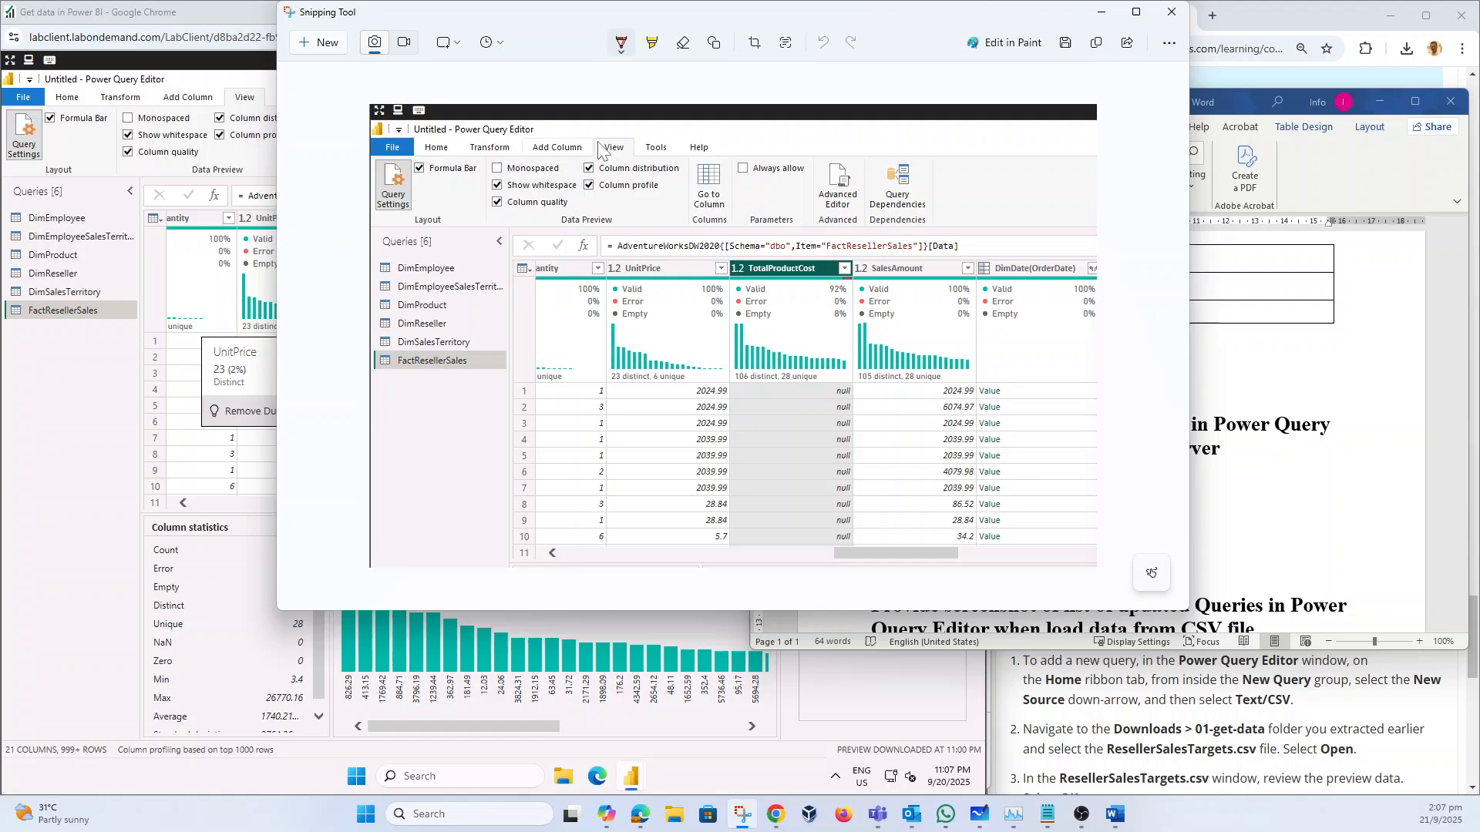
click(714, 42)
click(625, 84)
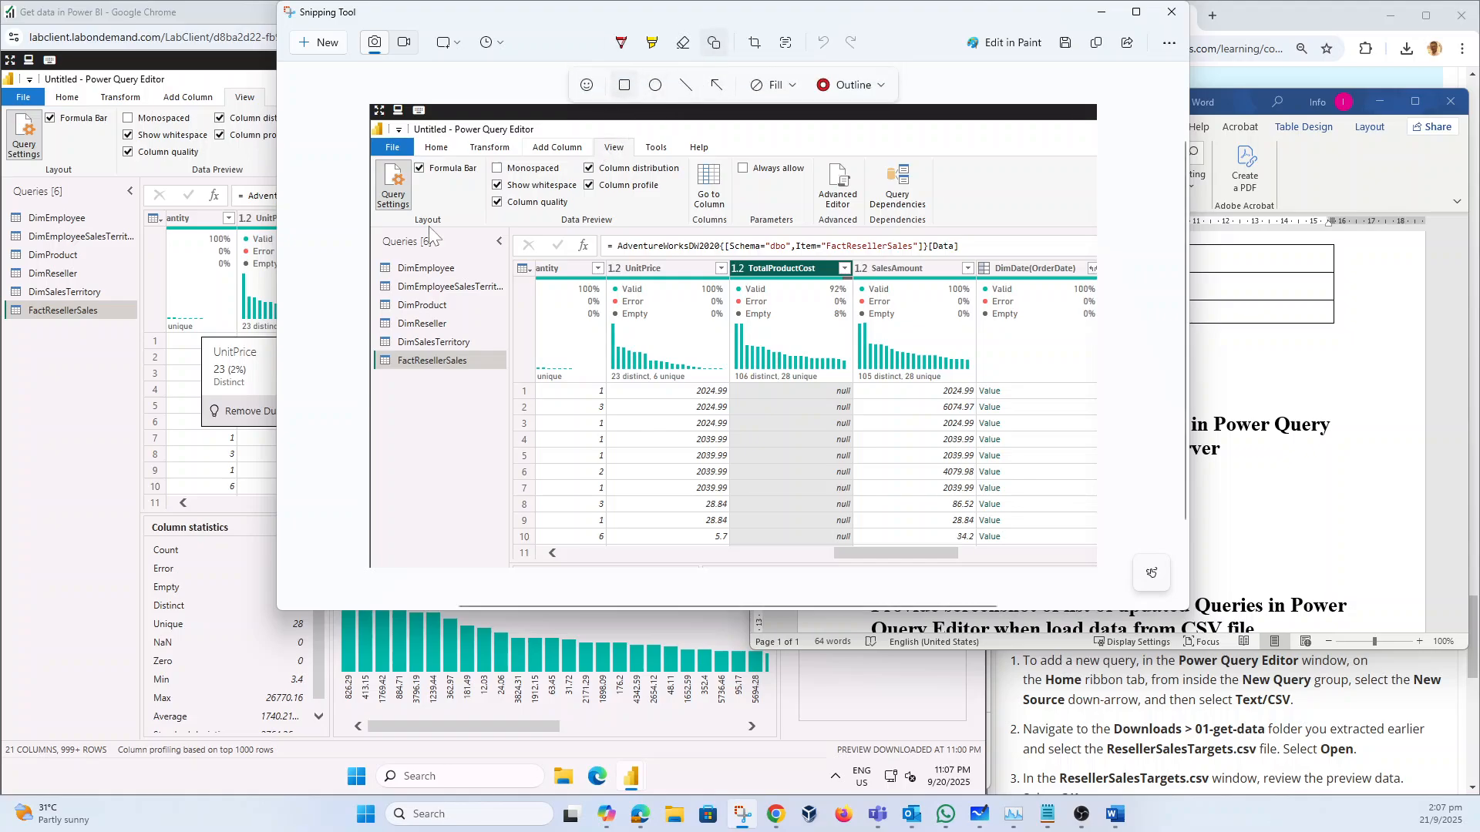
mouse_move(373, 233)
mouse_down()
mouse_move(394, 312)
mouse_move(492, 396)
mouse_move(511, 387)
mouse_up()
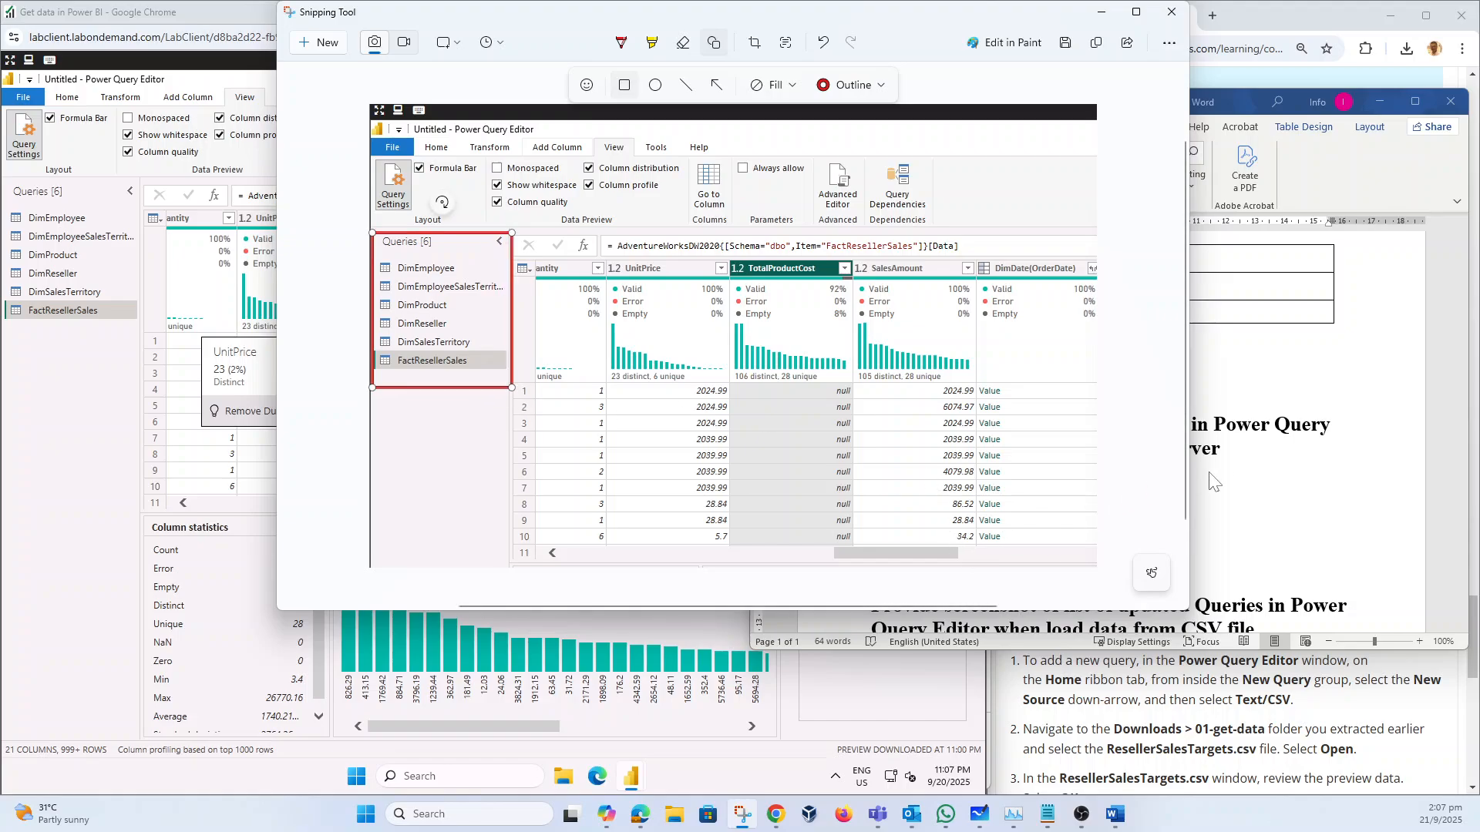
Step: Replace Word's Task 1 camera placeholder with the annotated screenshot, then minimize Word
click(1330, 472)
click(931, 505)
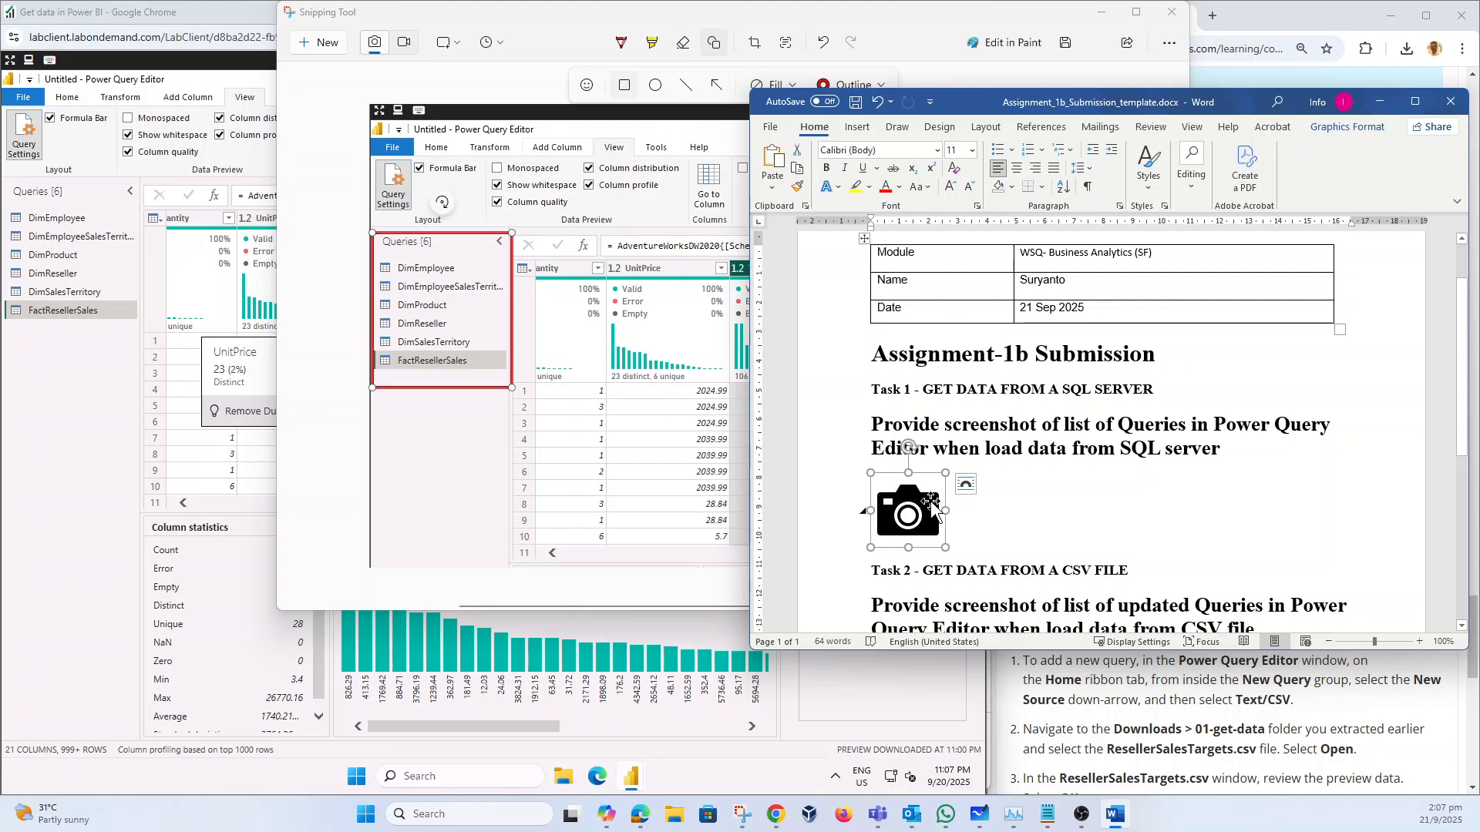
key(Delete)
key(ctrl+v)
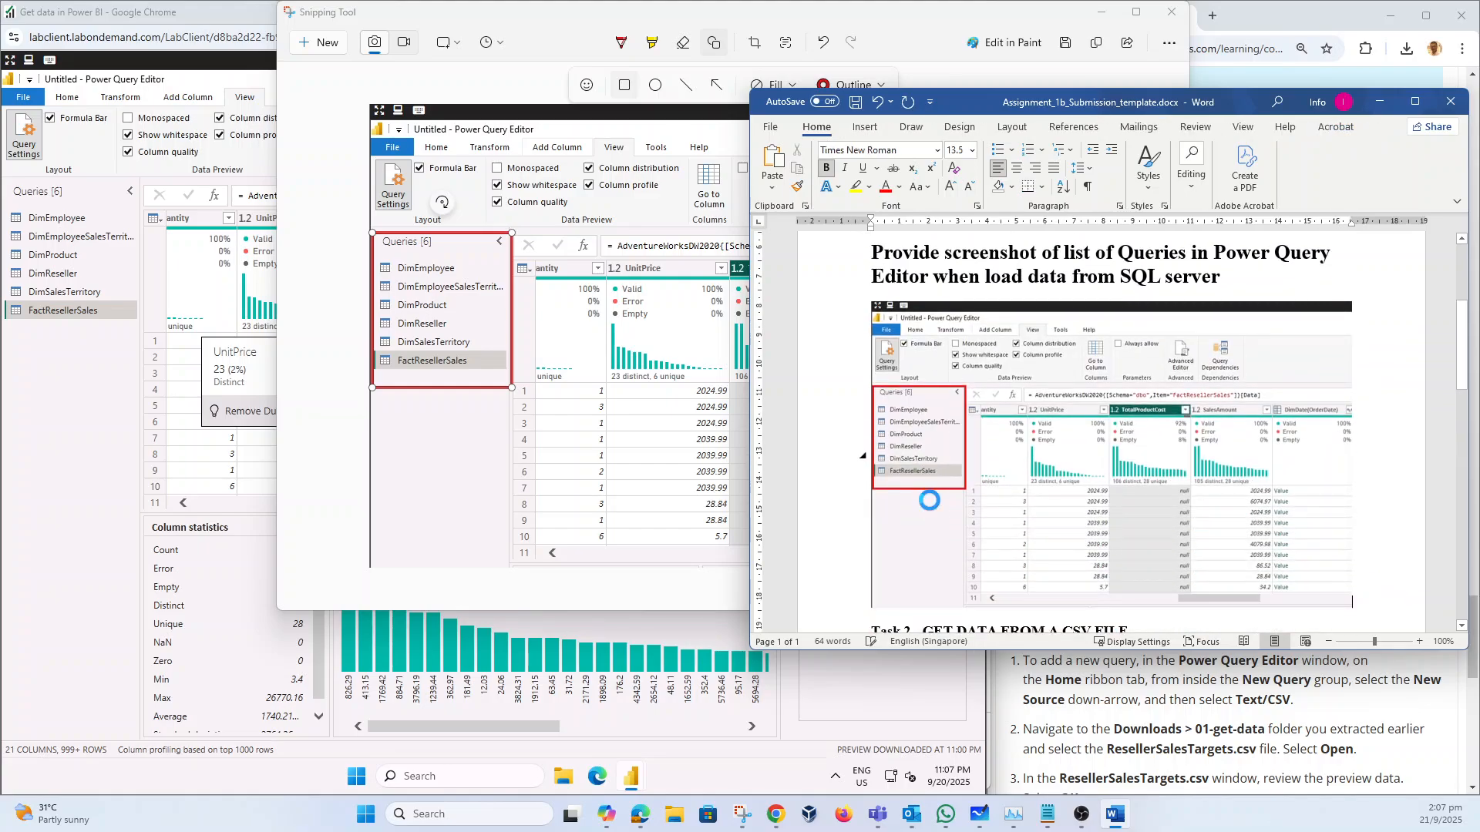
click(1381, 103)
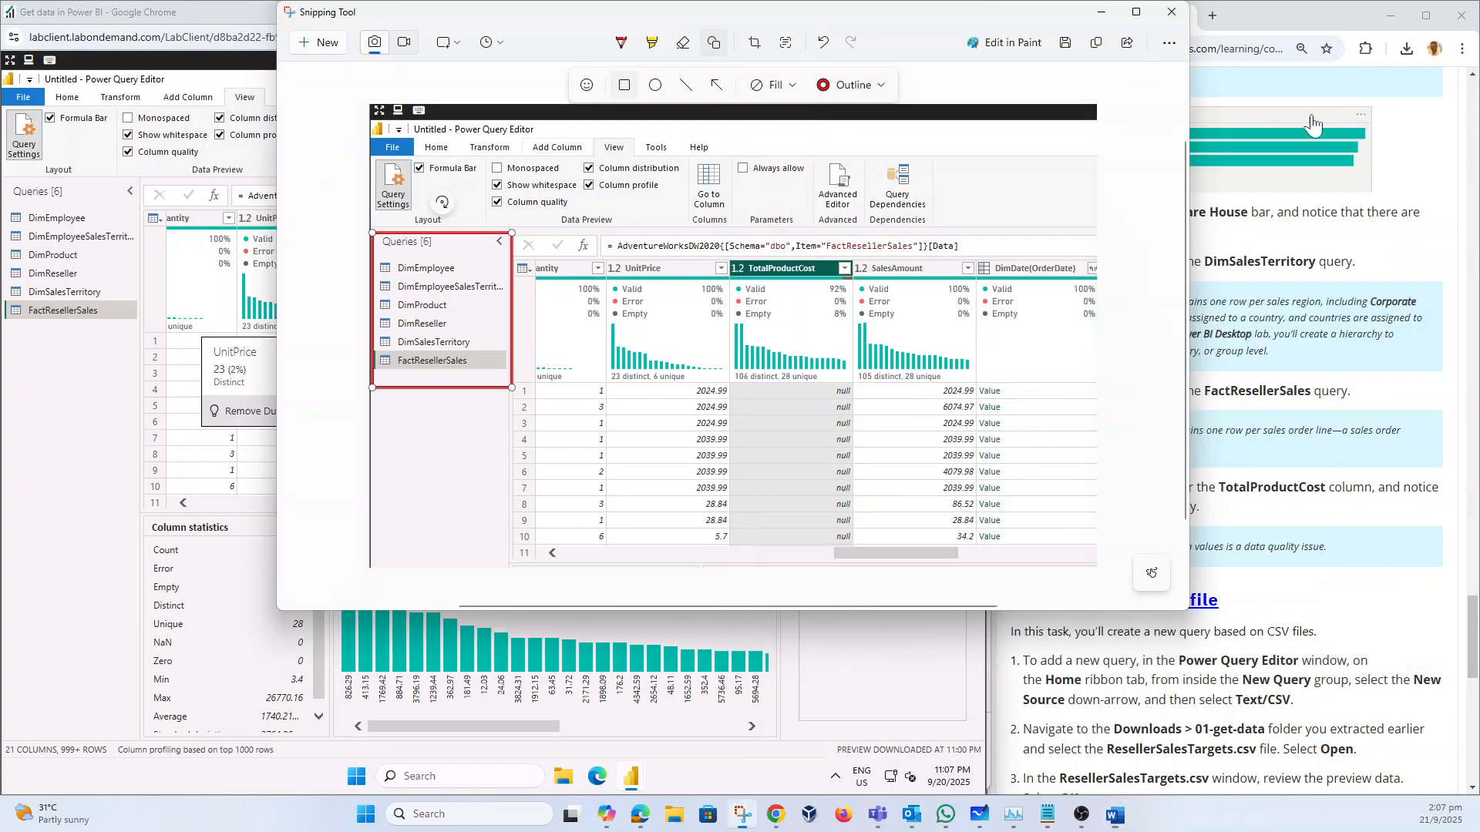
click(1172, 12)
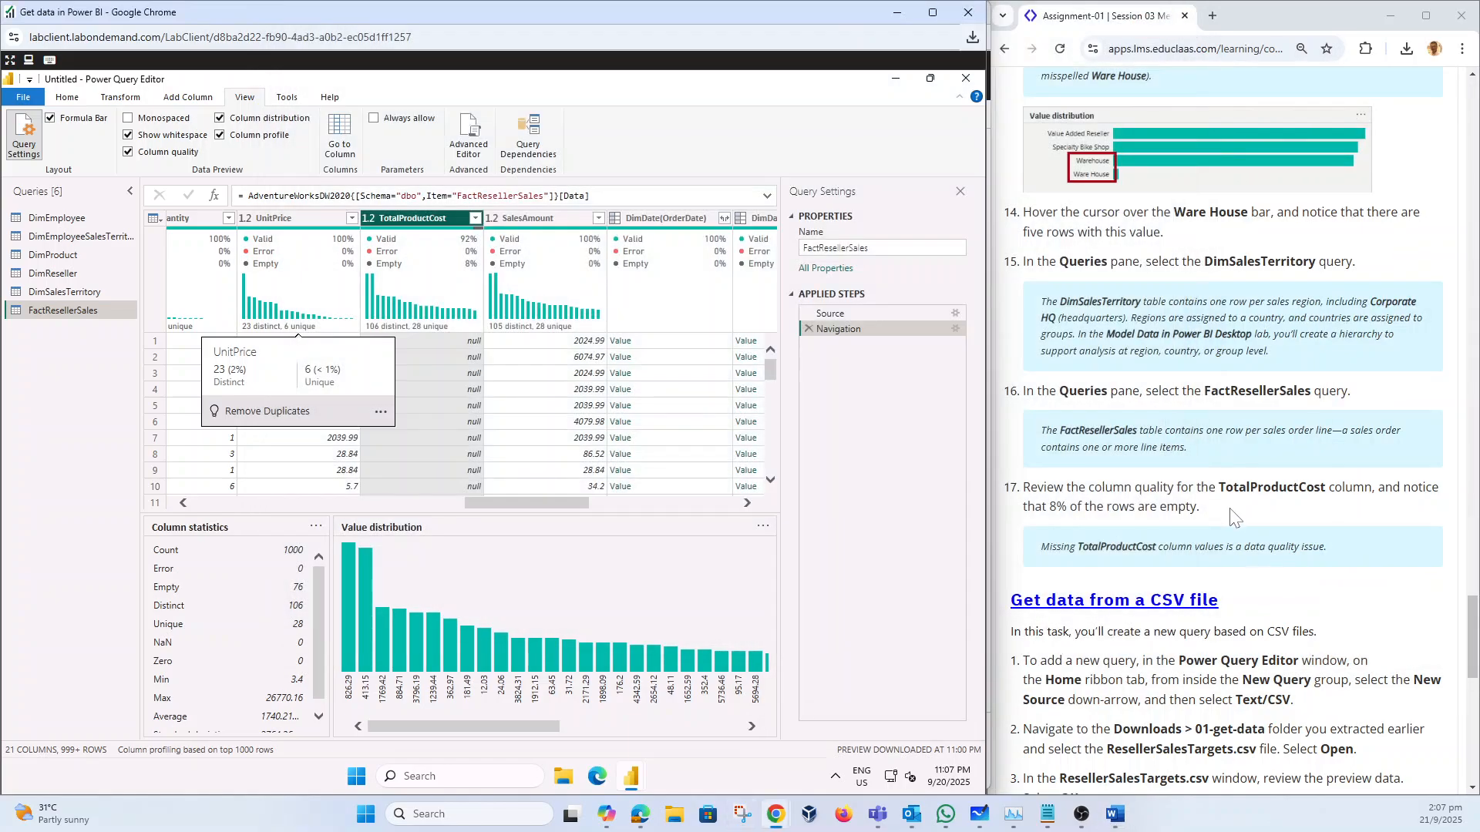
Step: Check Downloads in File Explorer for ColorFormats.csv and ResellerSalesTargets.csv, then return to Power Query Editor
scroll(1237, 518, down, 4)
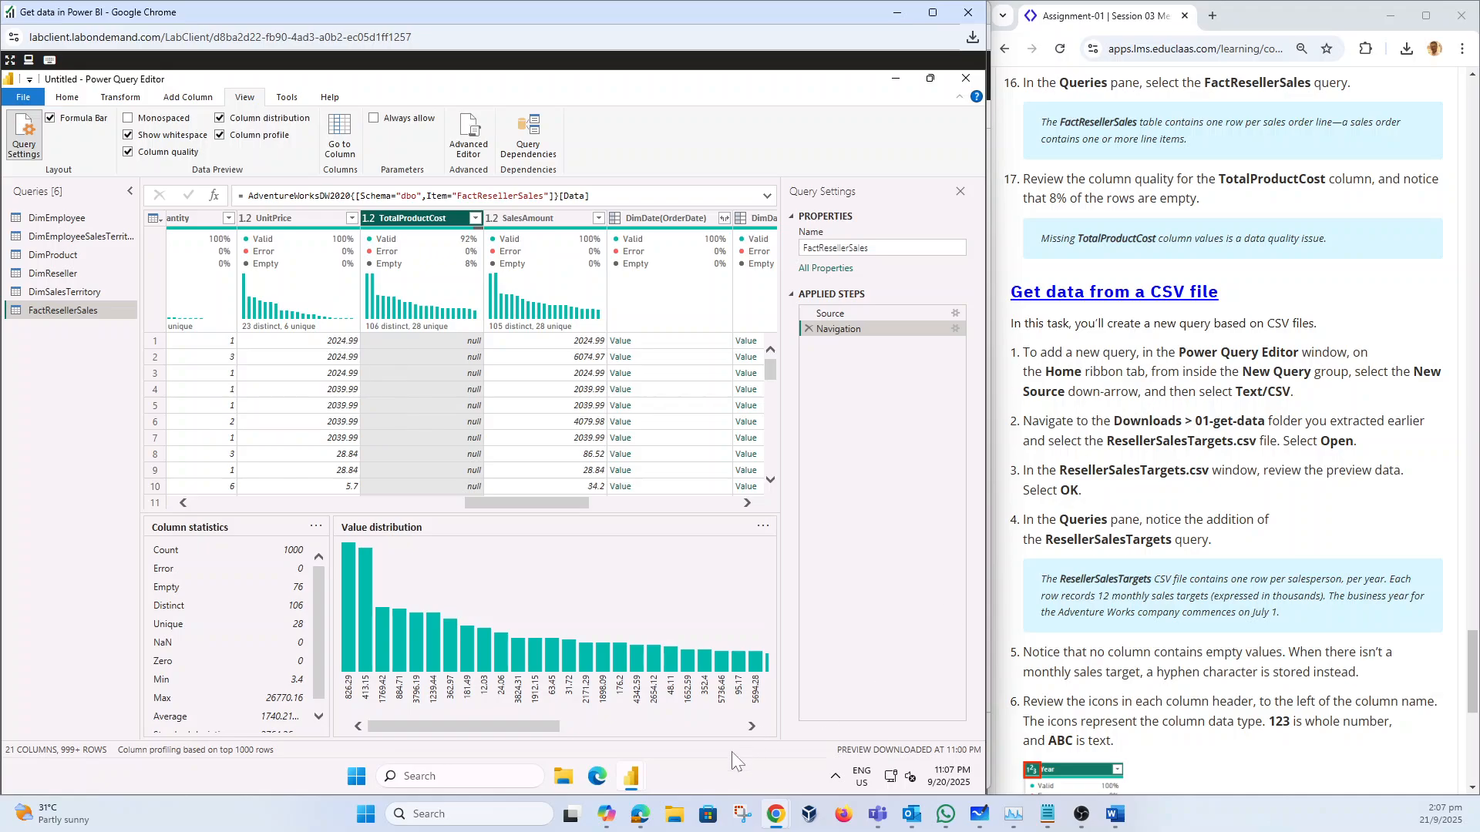
click(565, 779)
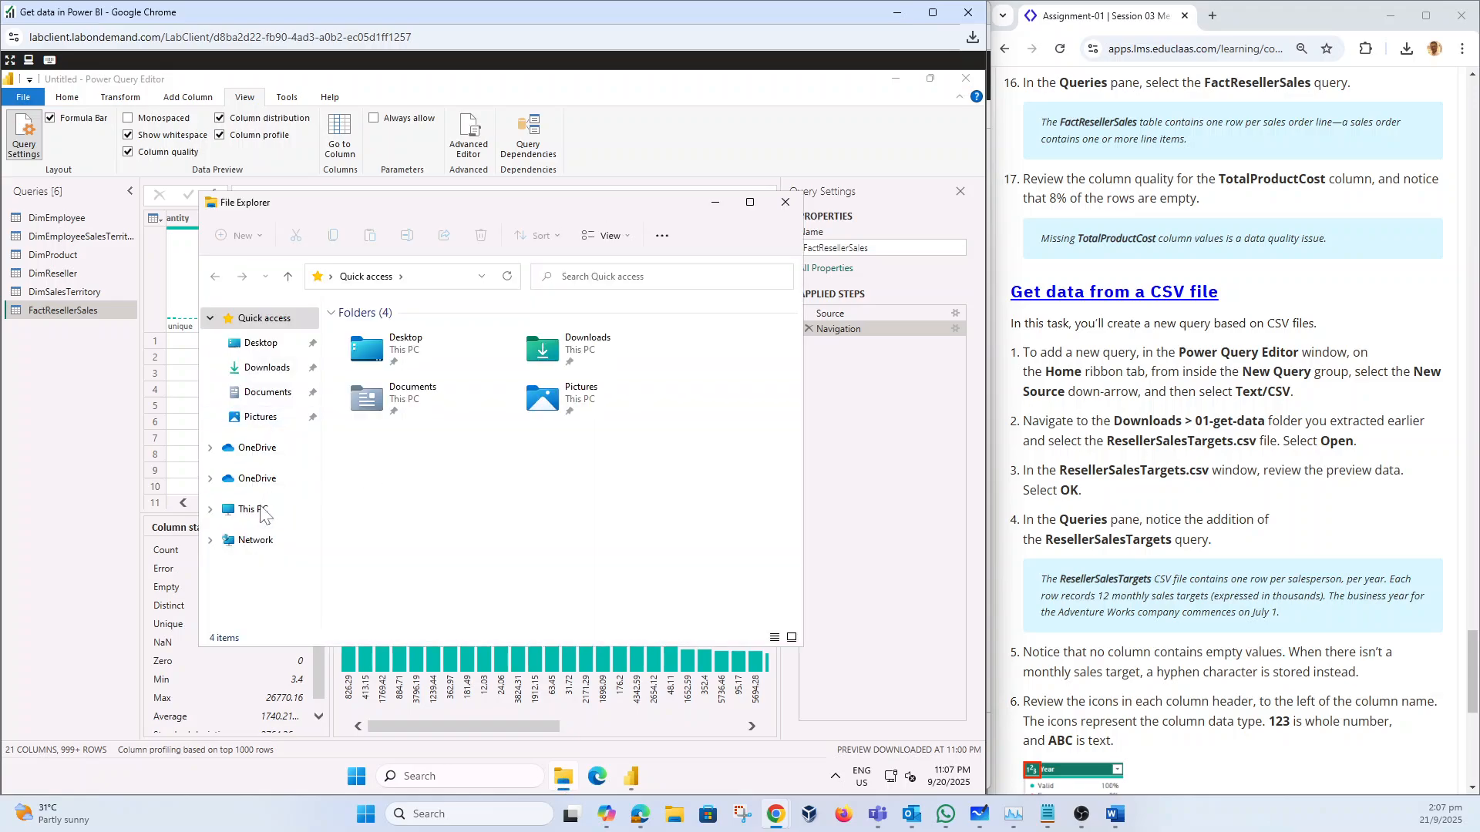
click(262, 369)
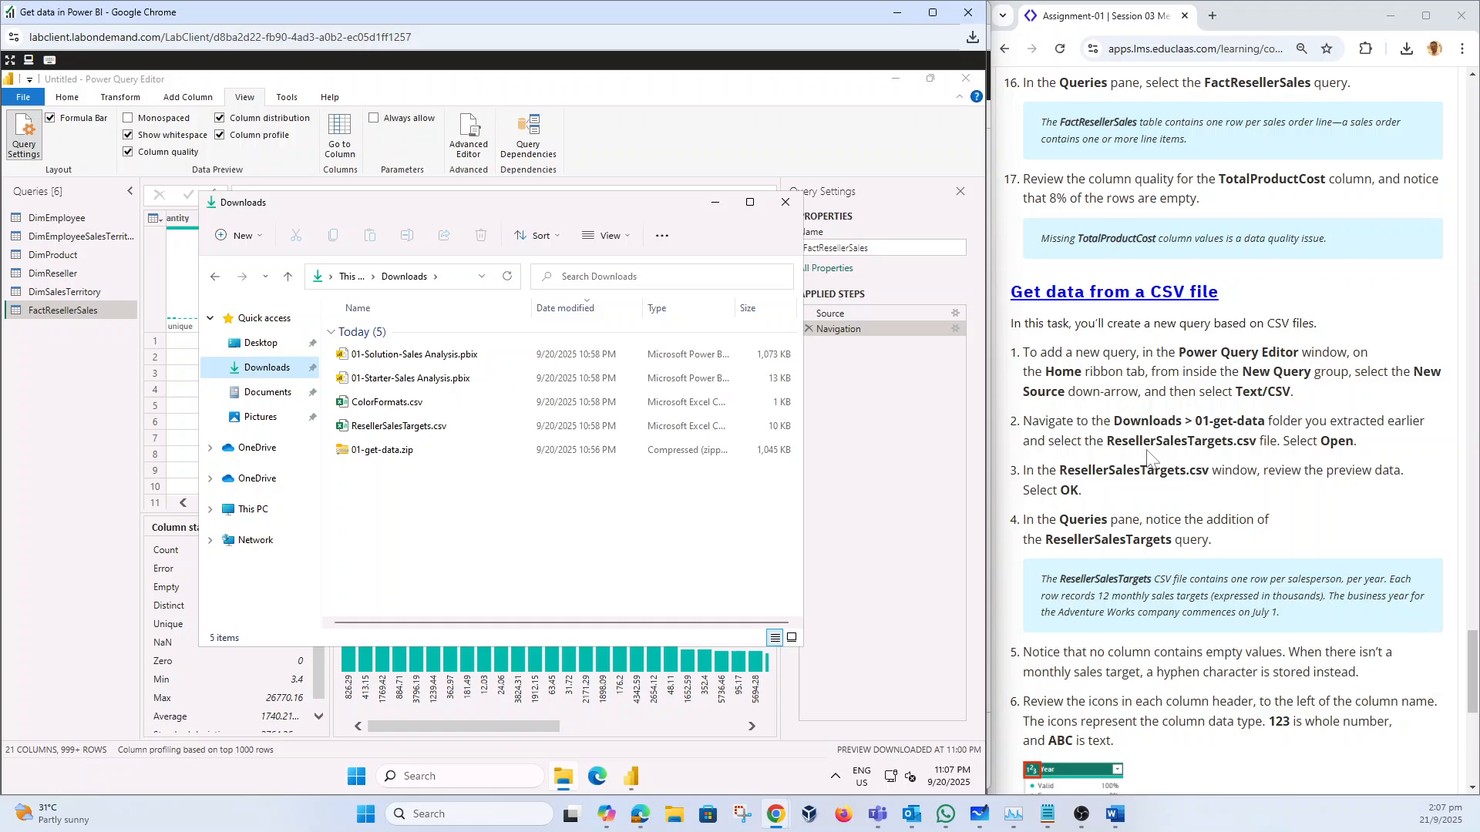
scroll(1234, 431, up, 15)
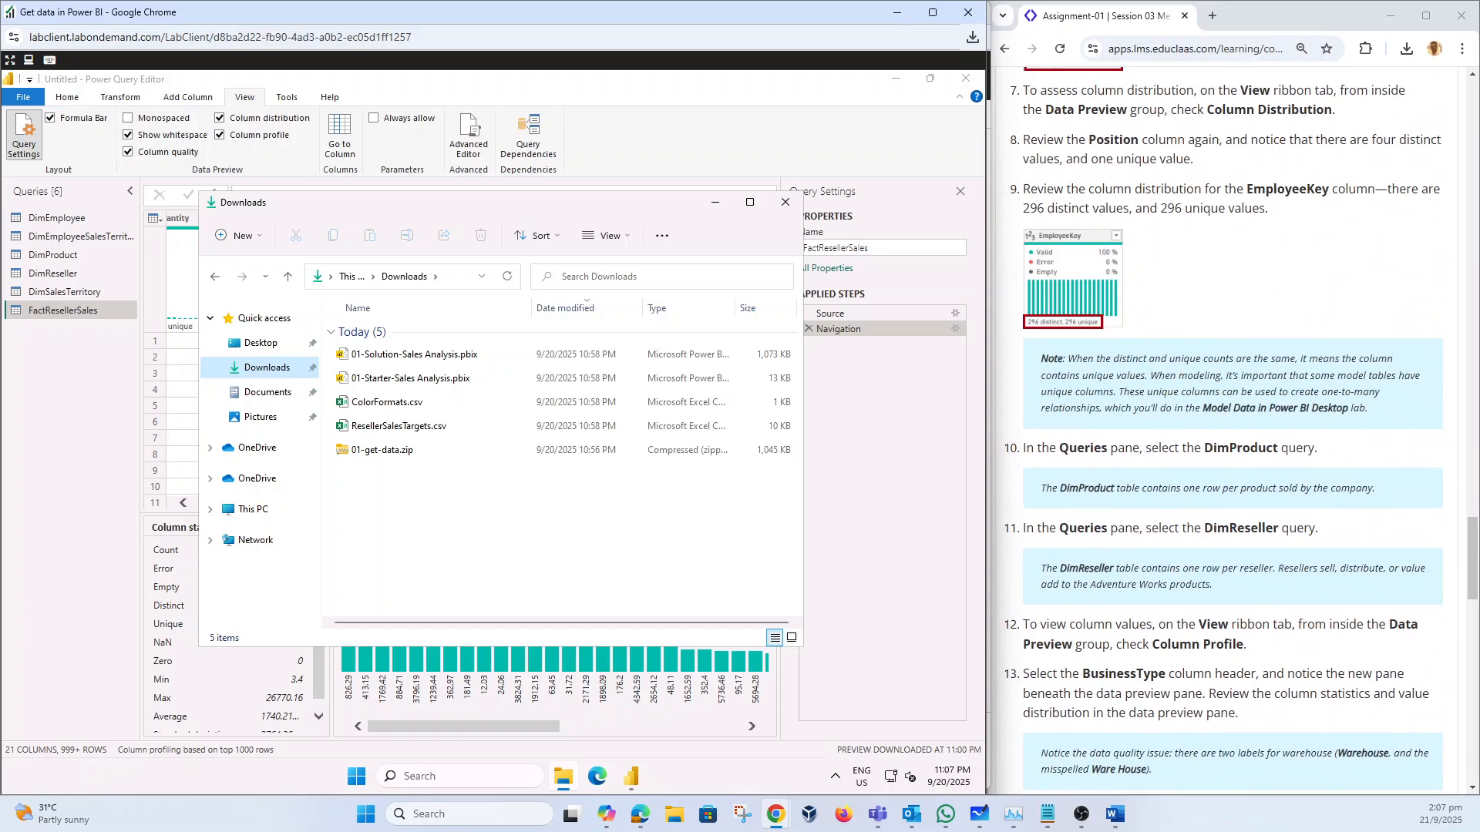
scroll(1234, 432, up, 15)
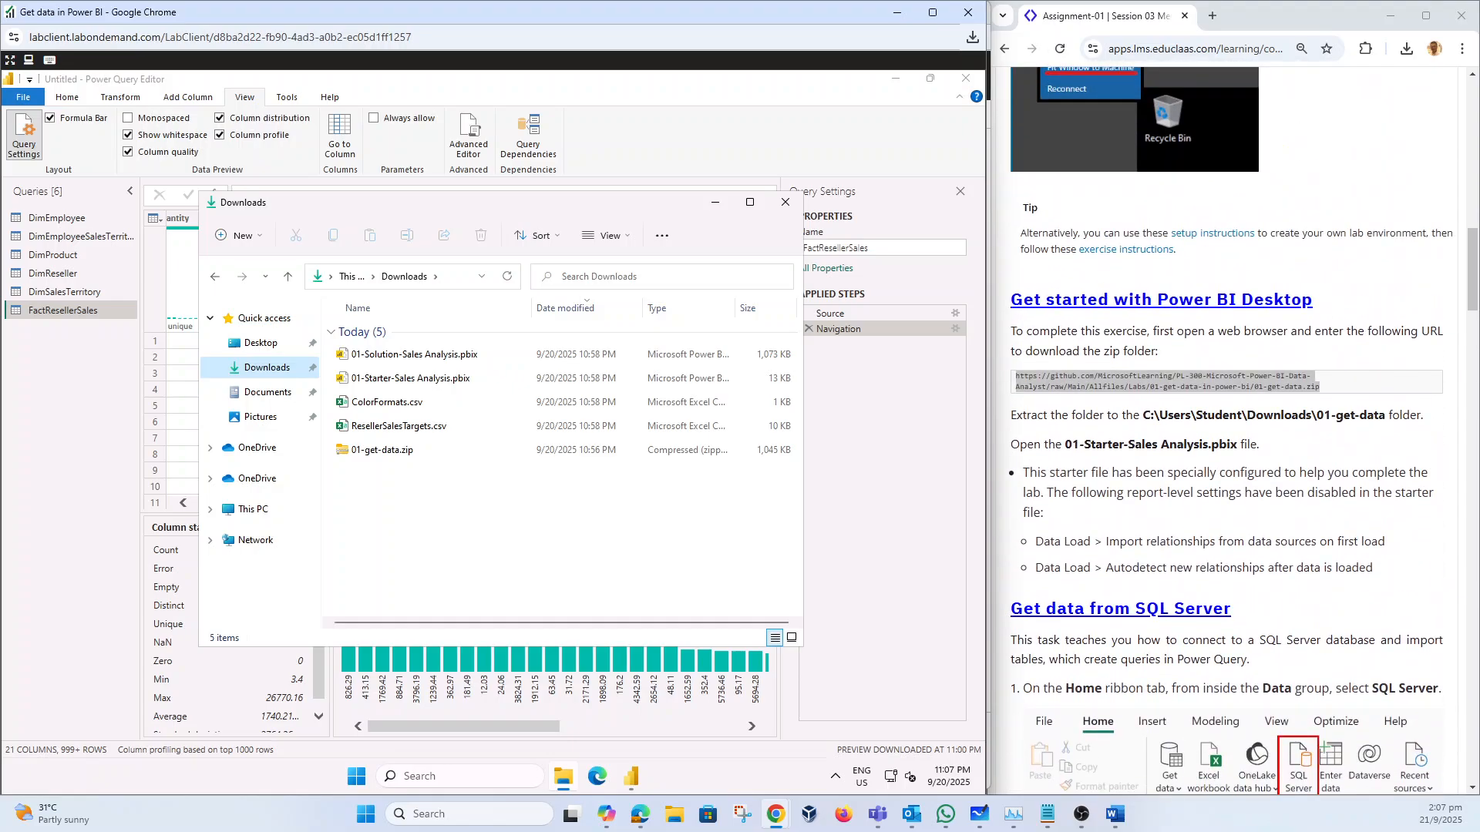
click(1041, 367)
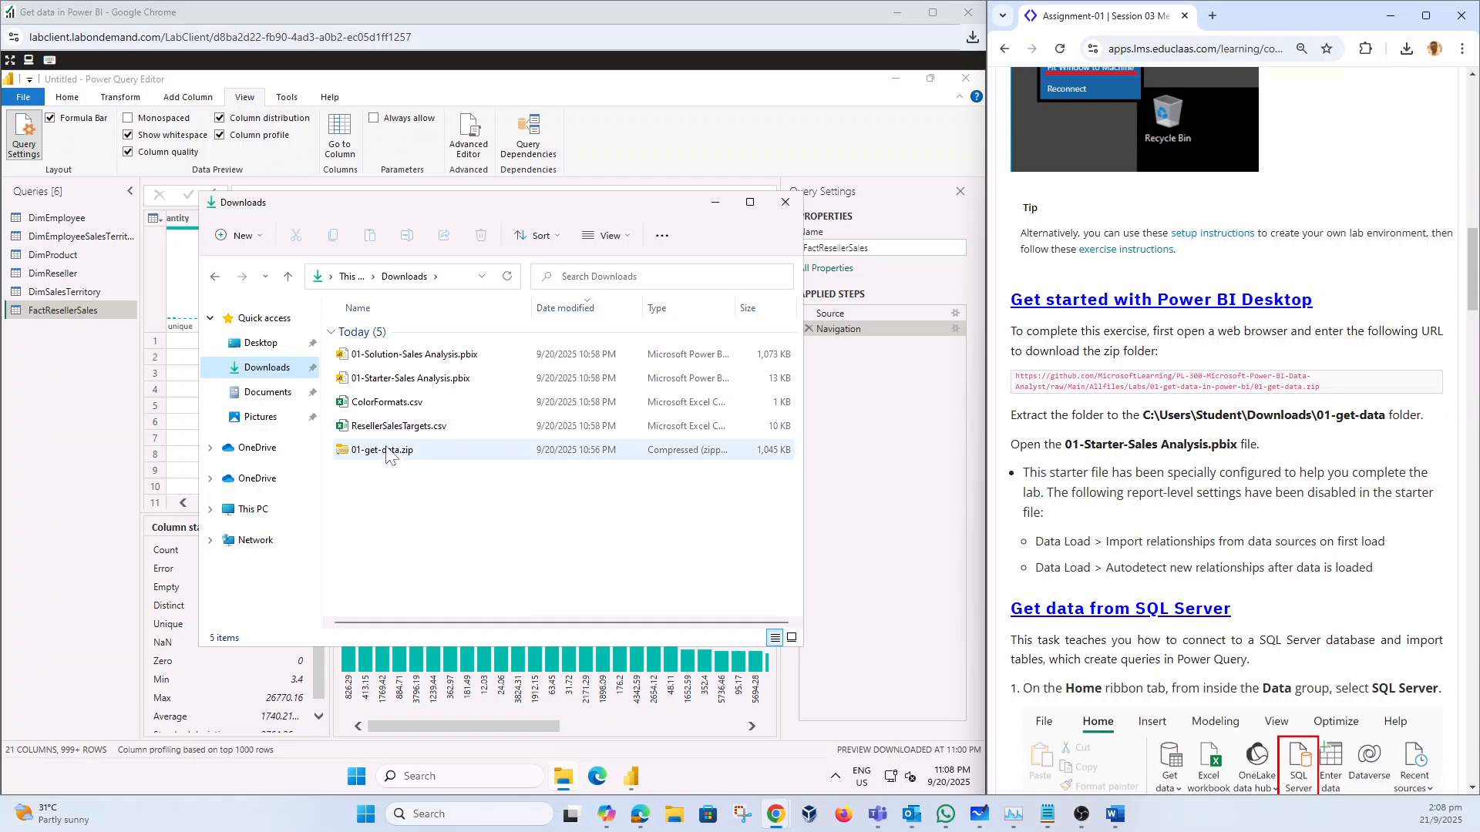
scroll(1233, 432, down, 20)
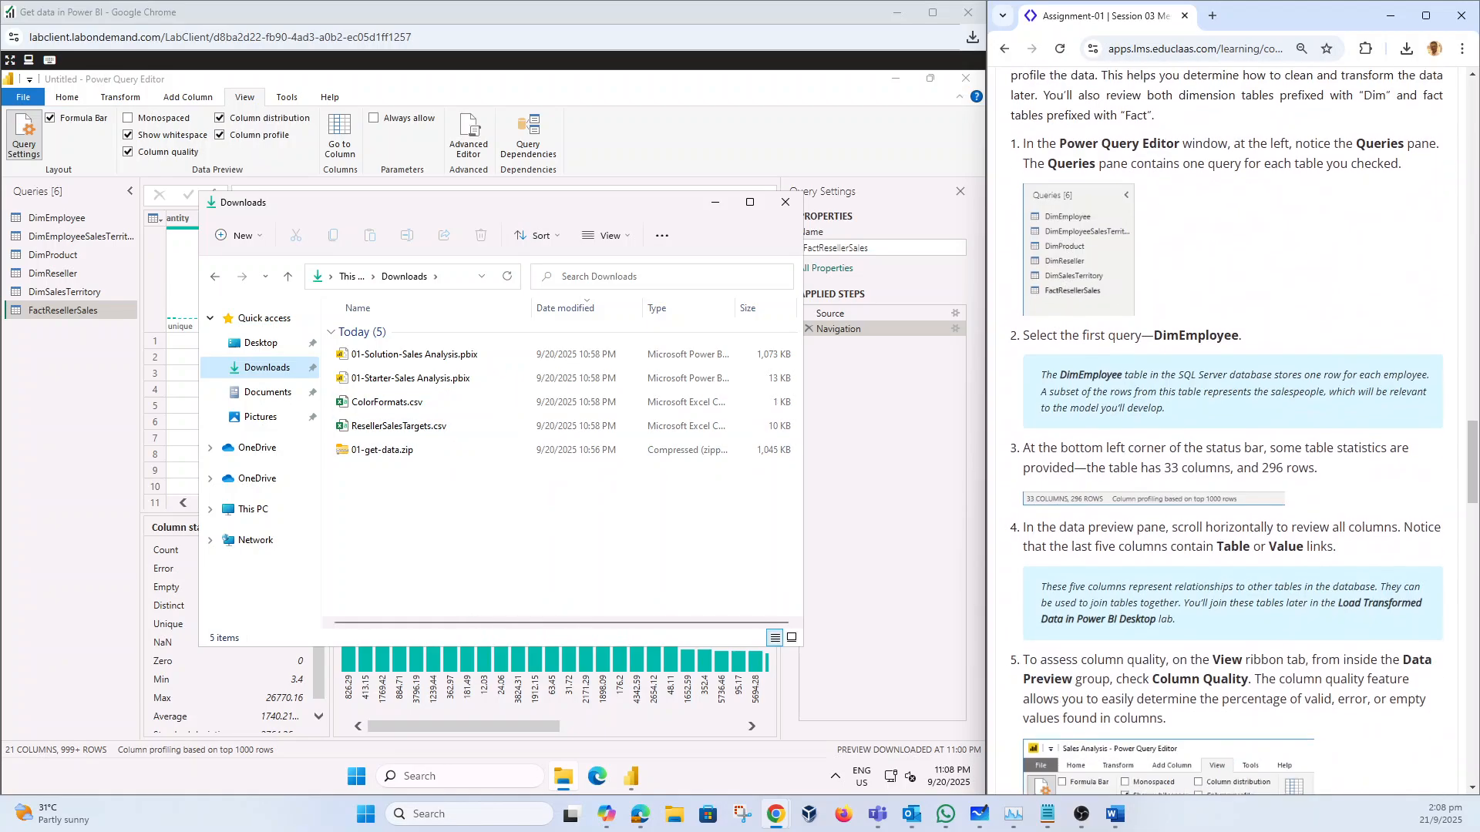
scroll(1265, 481, down, 20)
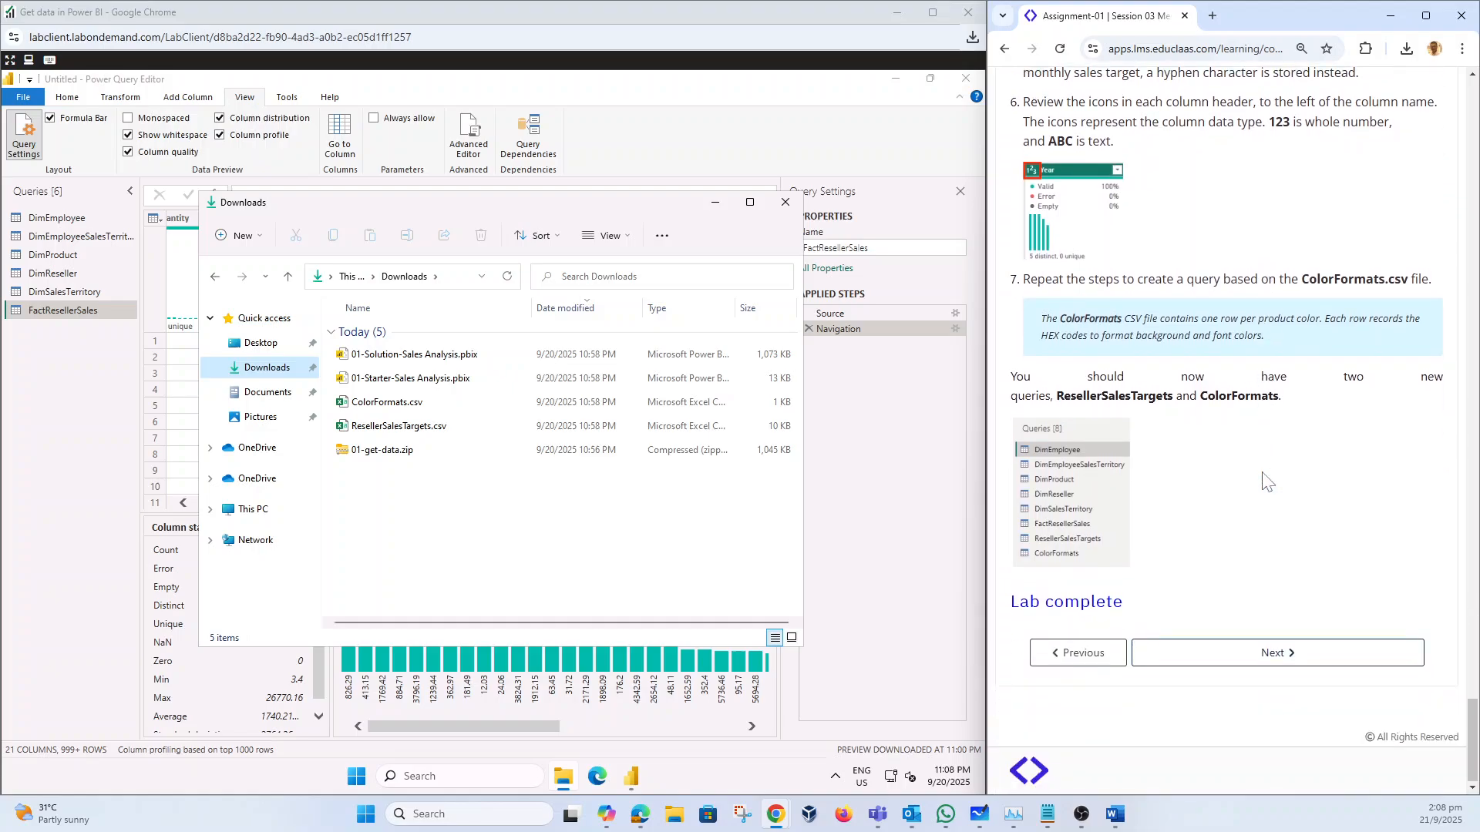
scroll(1265, 482, up, 7)
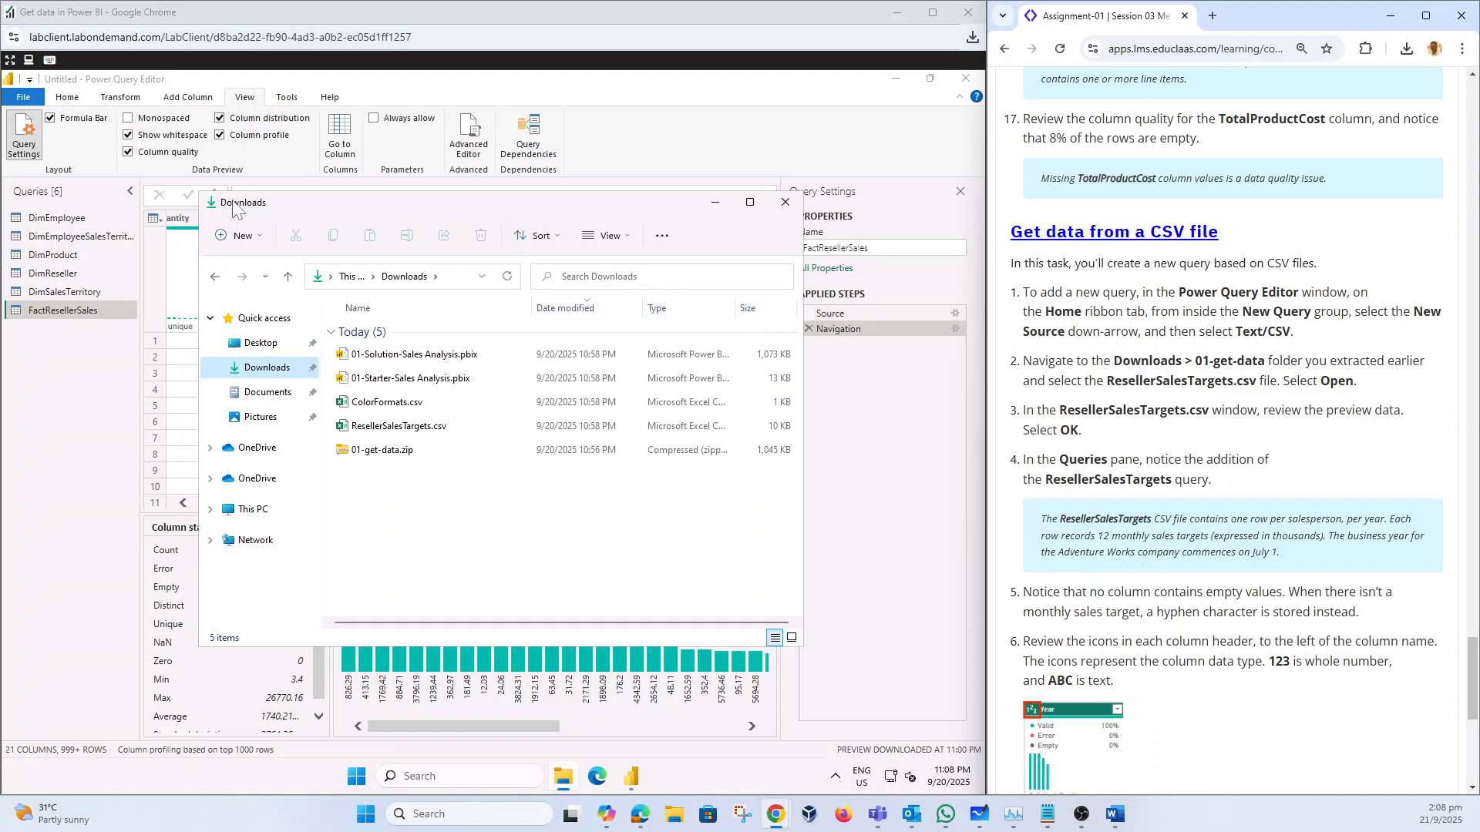
click(67, 382)
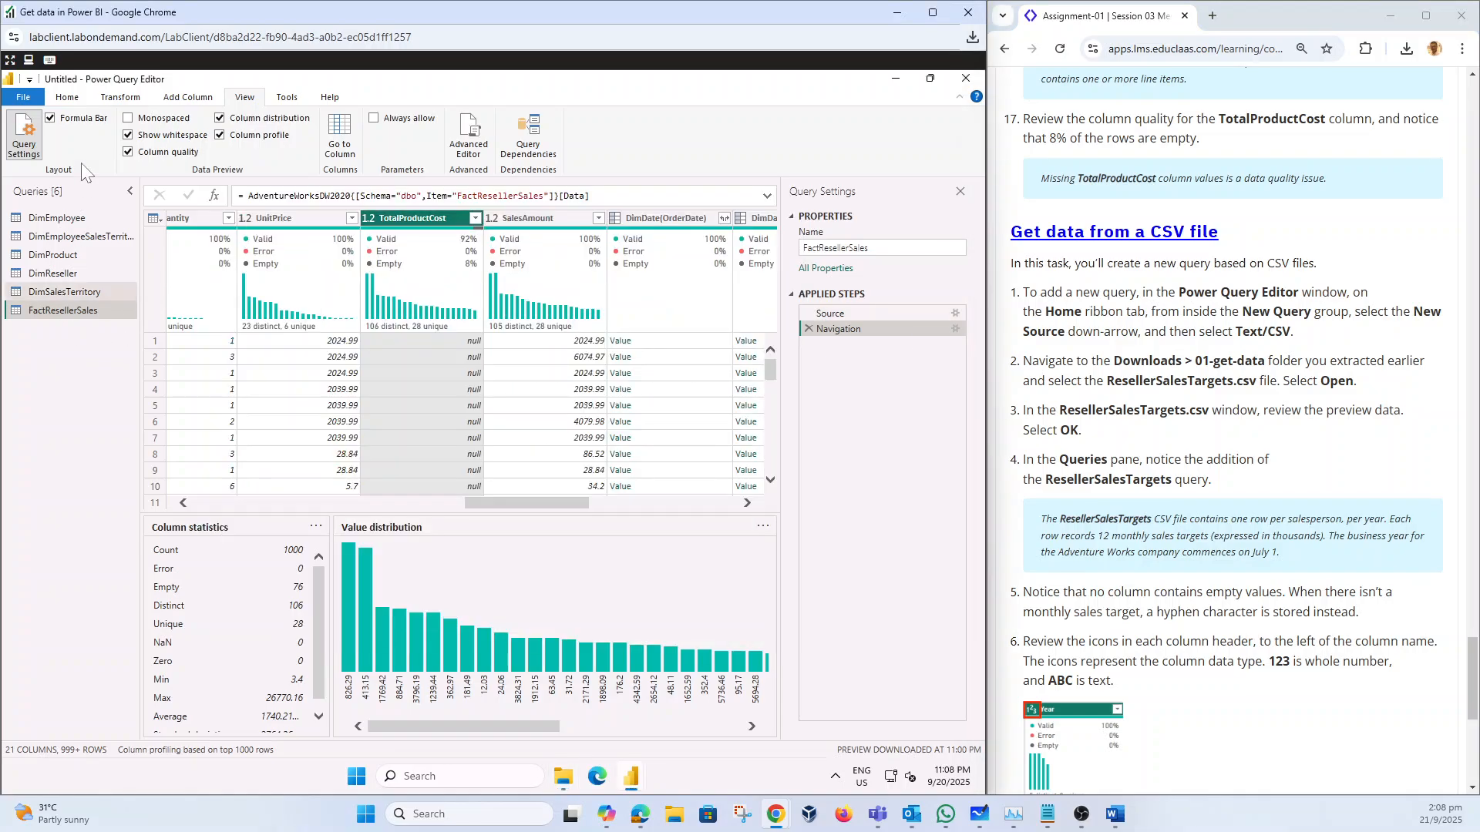
Step: Import Downloads\ResellerSalesTargets.csv as a Text/CSV query previewing 14 columns and 81 rows
click(63, 98)
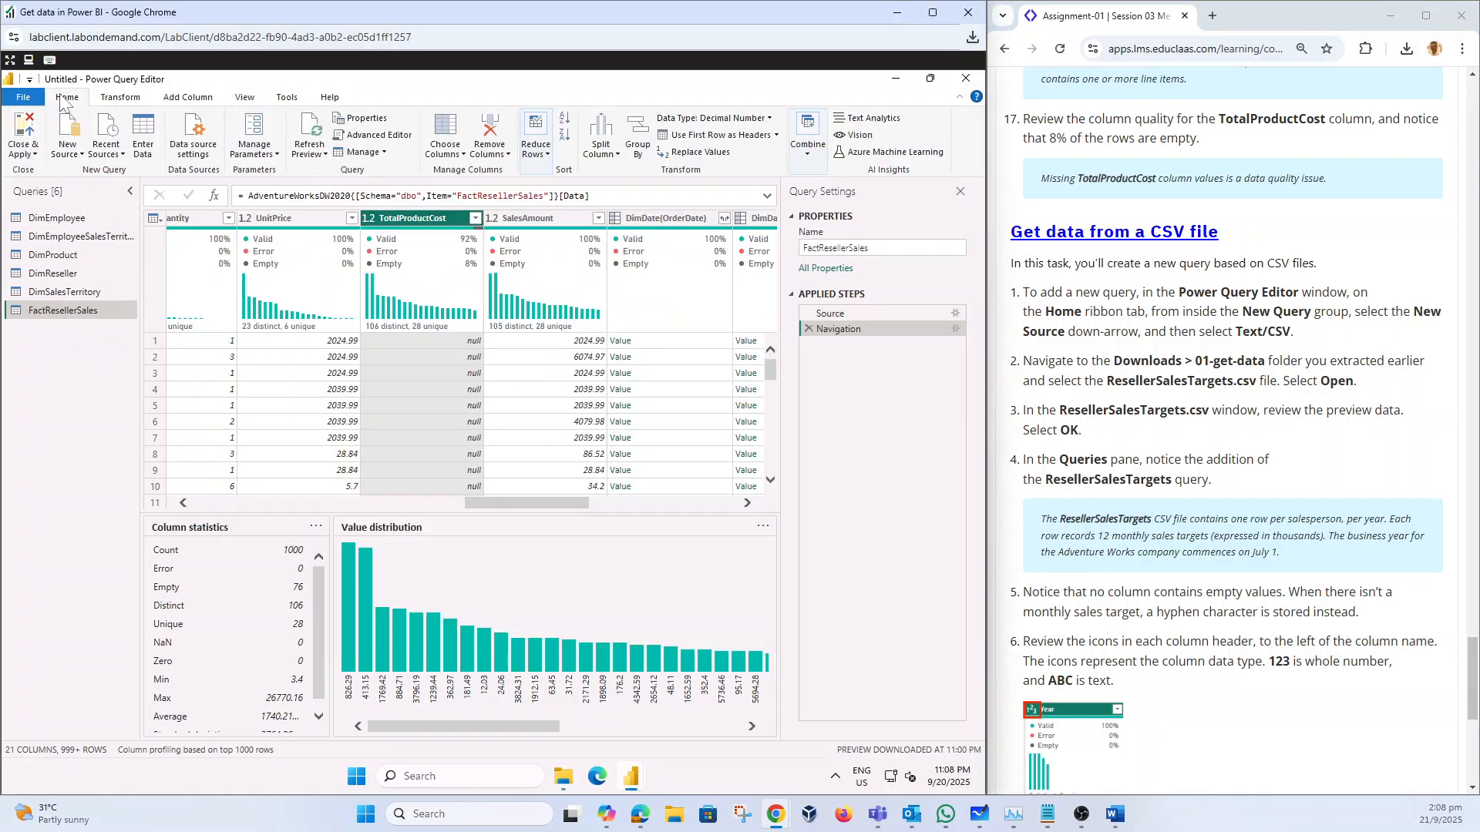
click(70, 153)
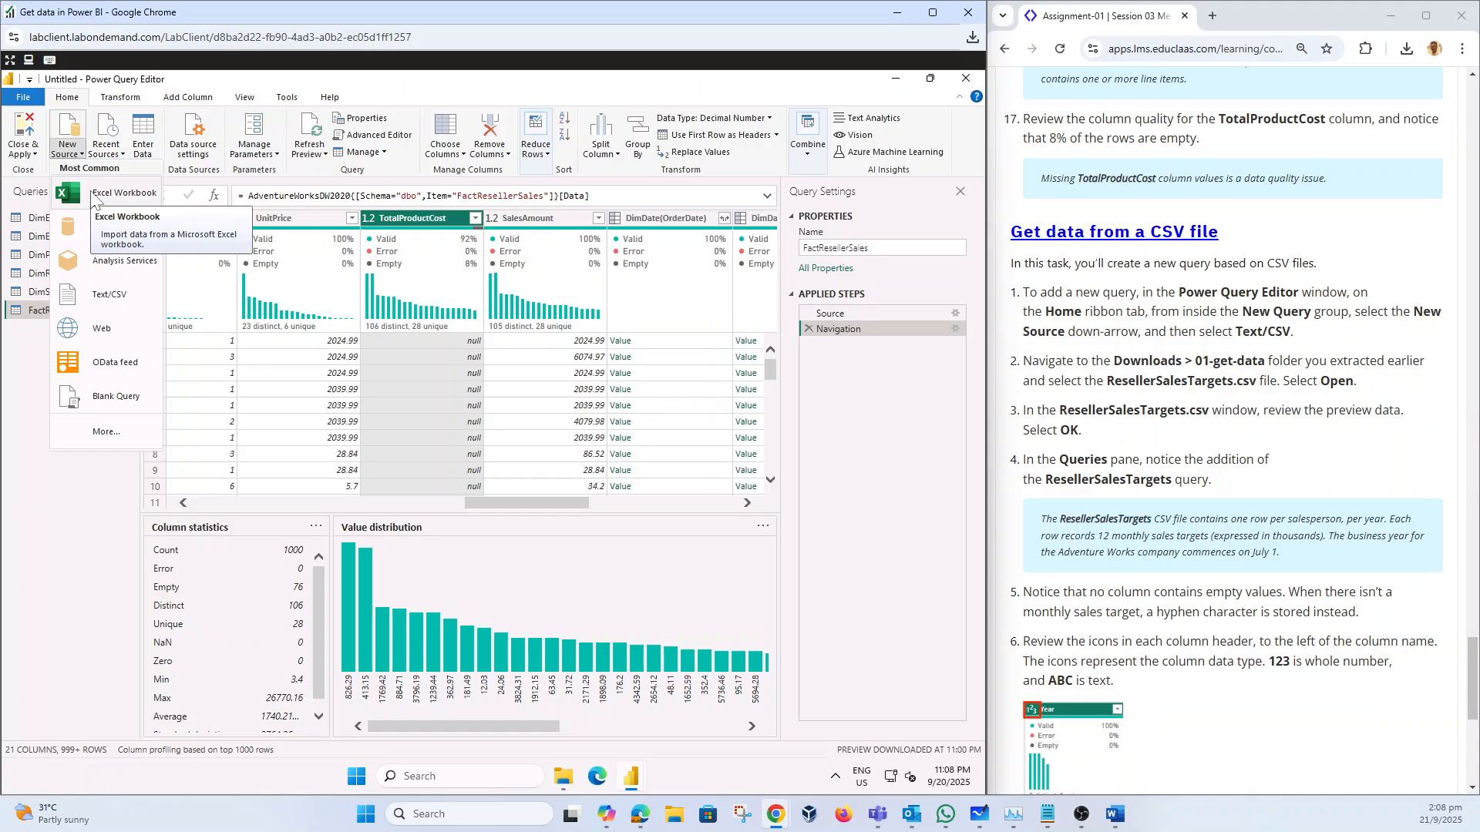
click(86, 294)
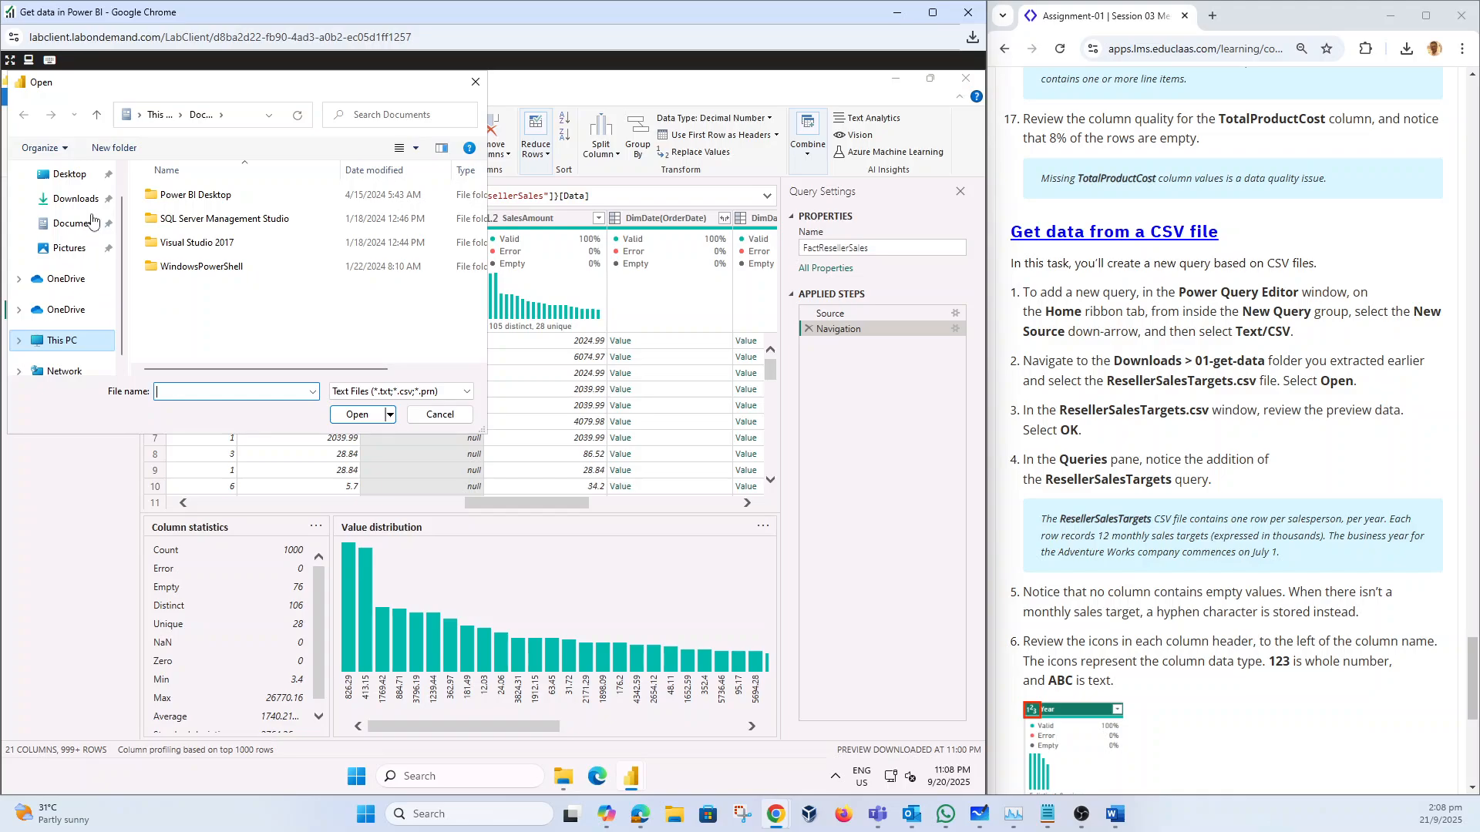
click(77, 199)
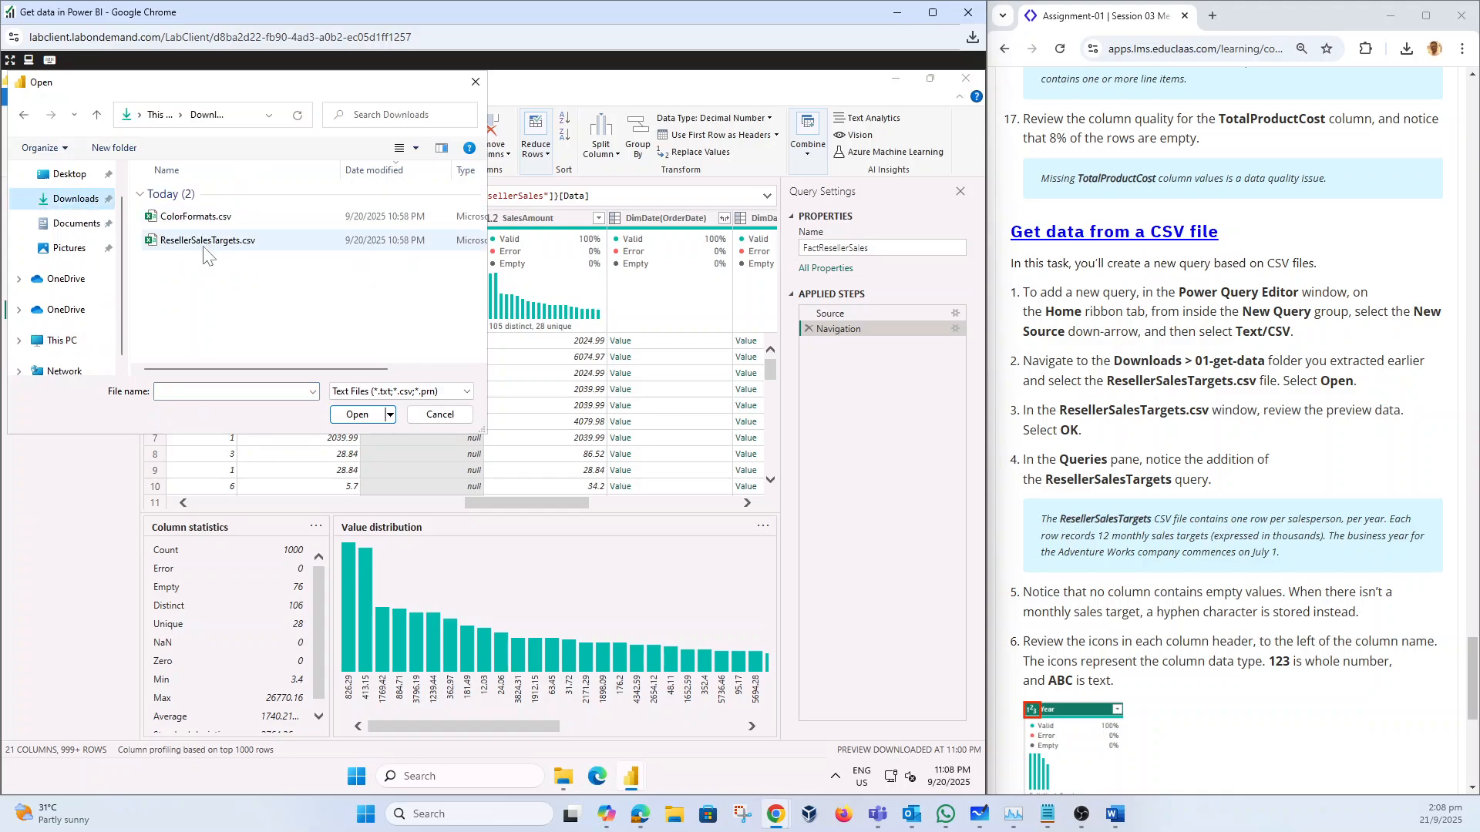
click(204, 242)
click(362, 415)
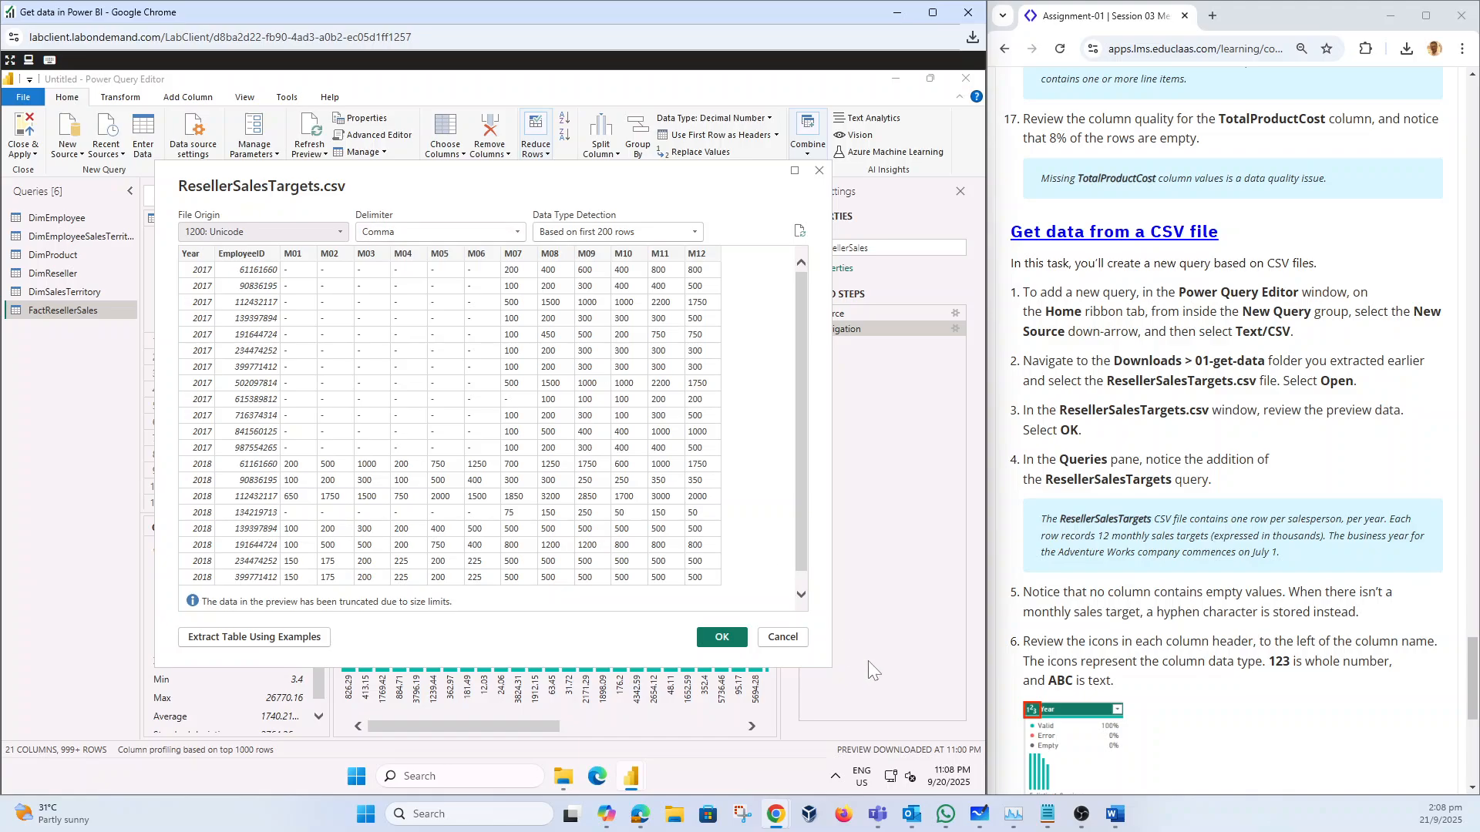
click(708, 638)
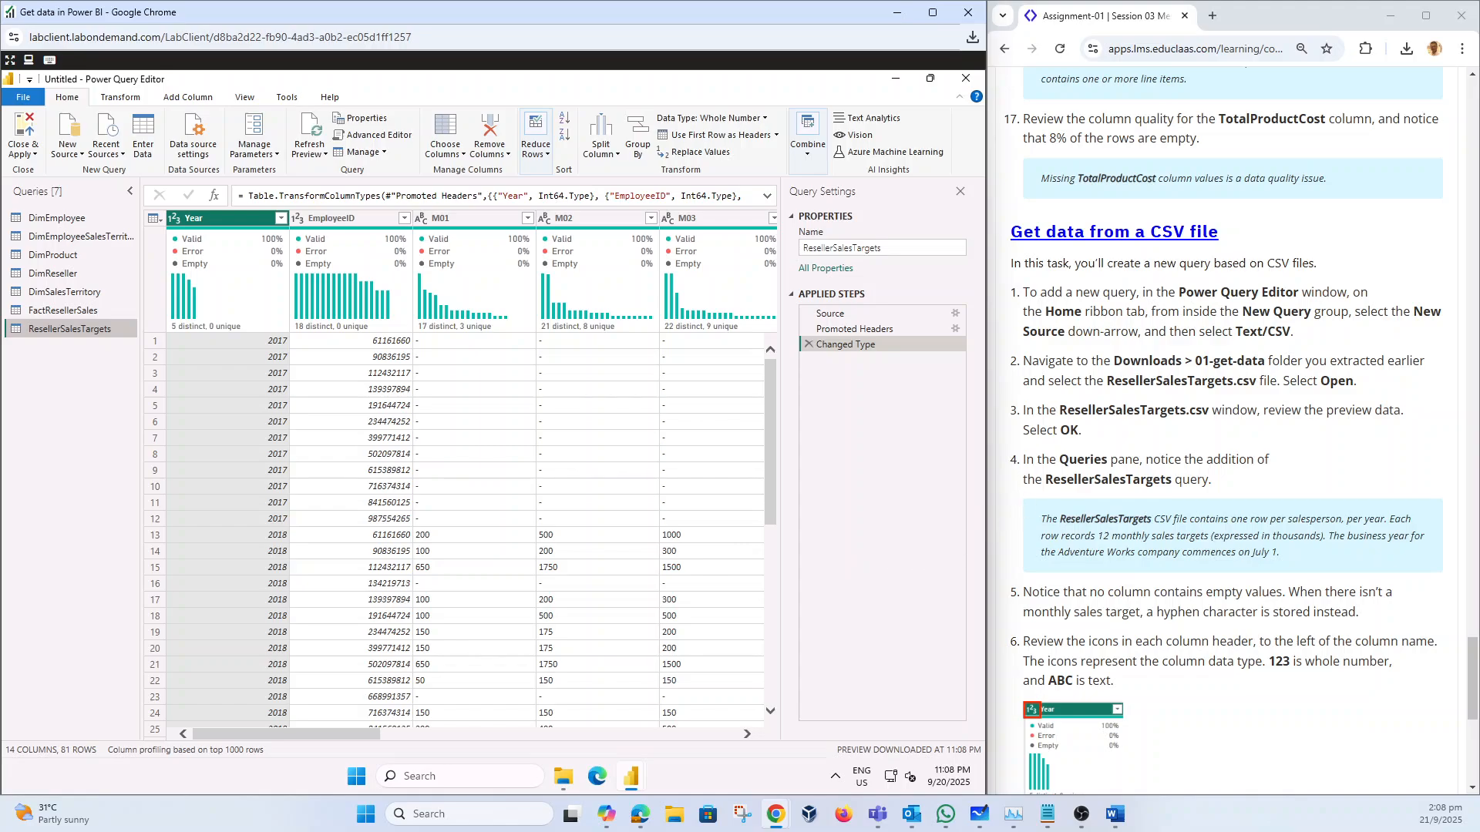
scroll(1244, 432, down, 1)
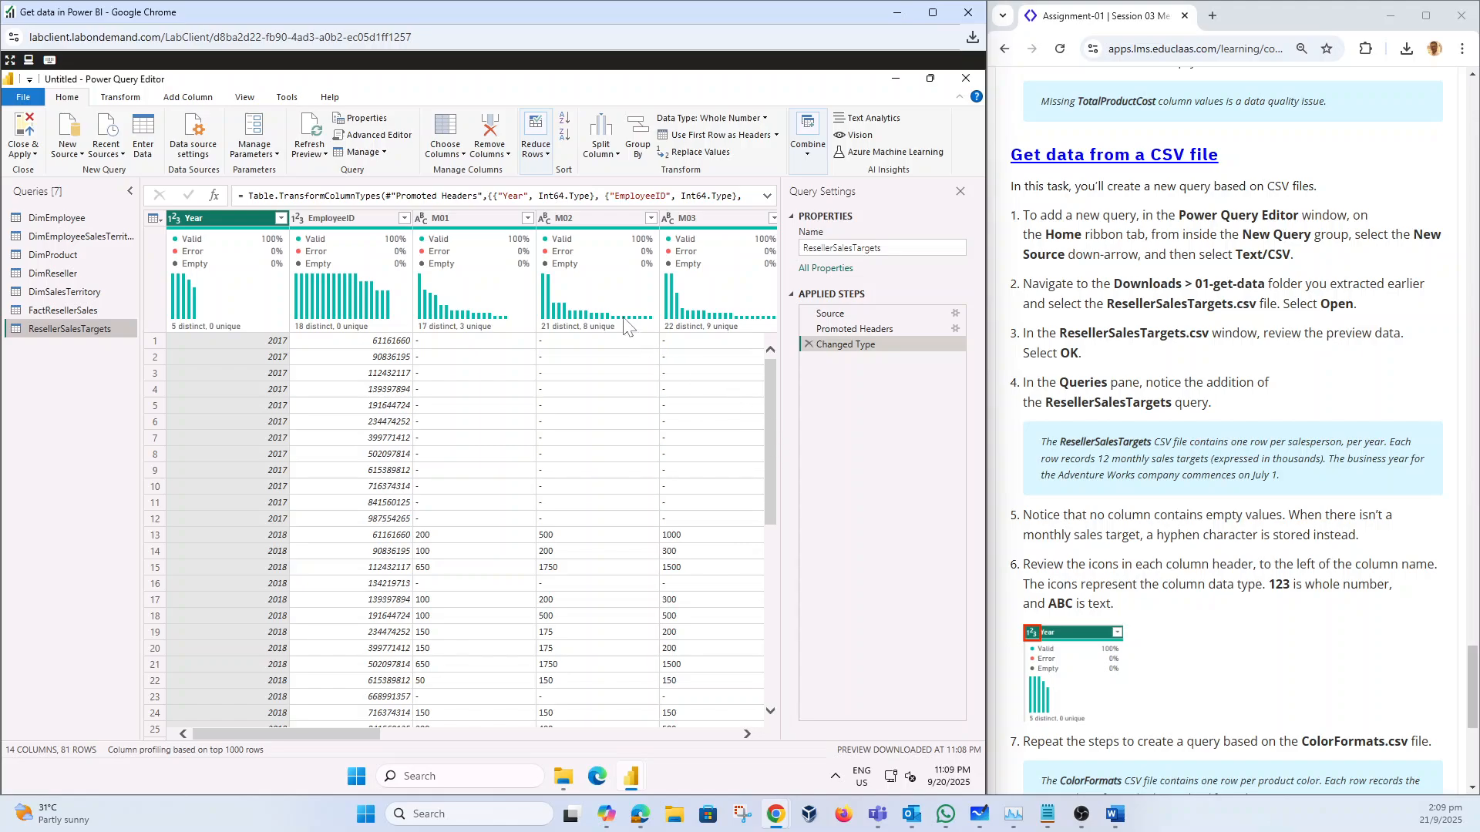
scroll(1241, 620, down, 5)
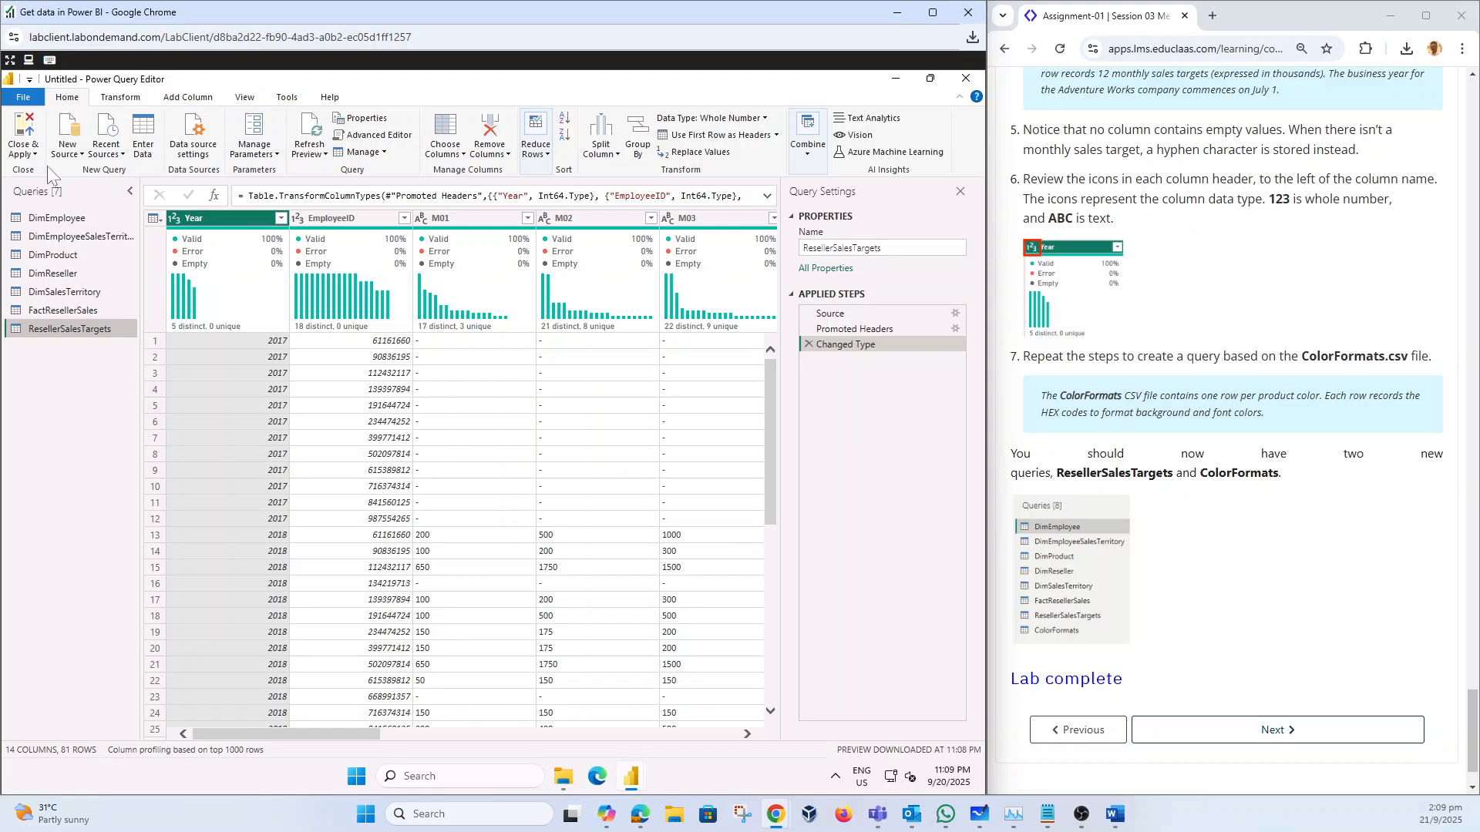
Step: Import Downloads\ColorFormats.csv as a Text/CSV query, the eighth in the list
click(74, 158)
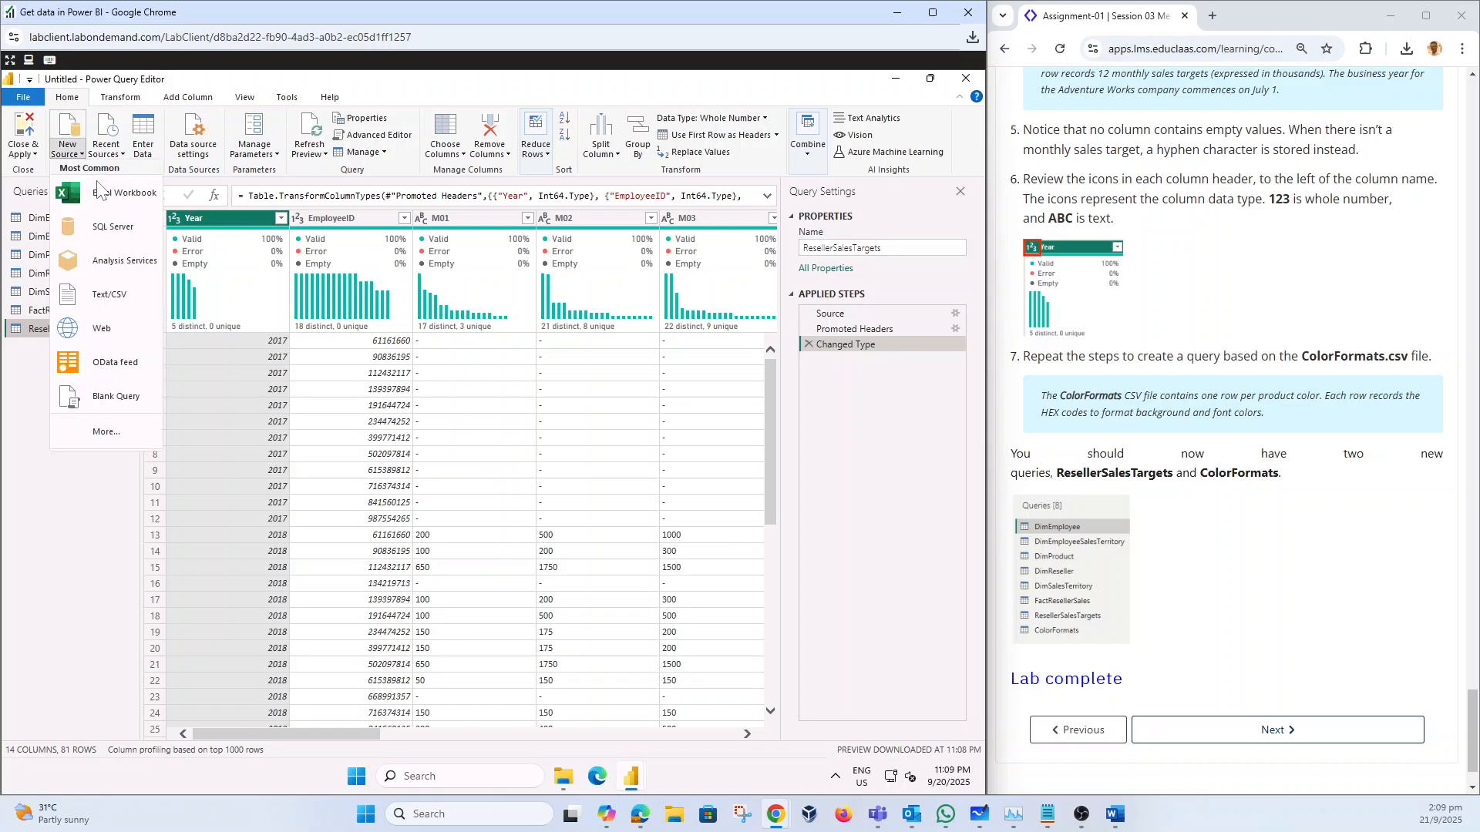
click(115, 299)
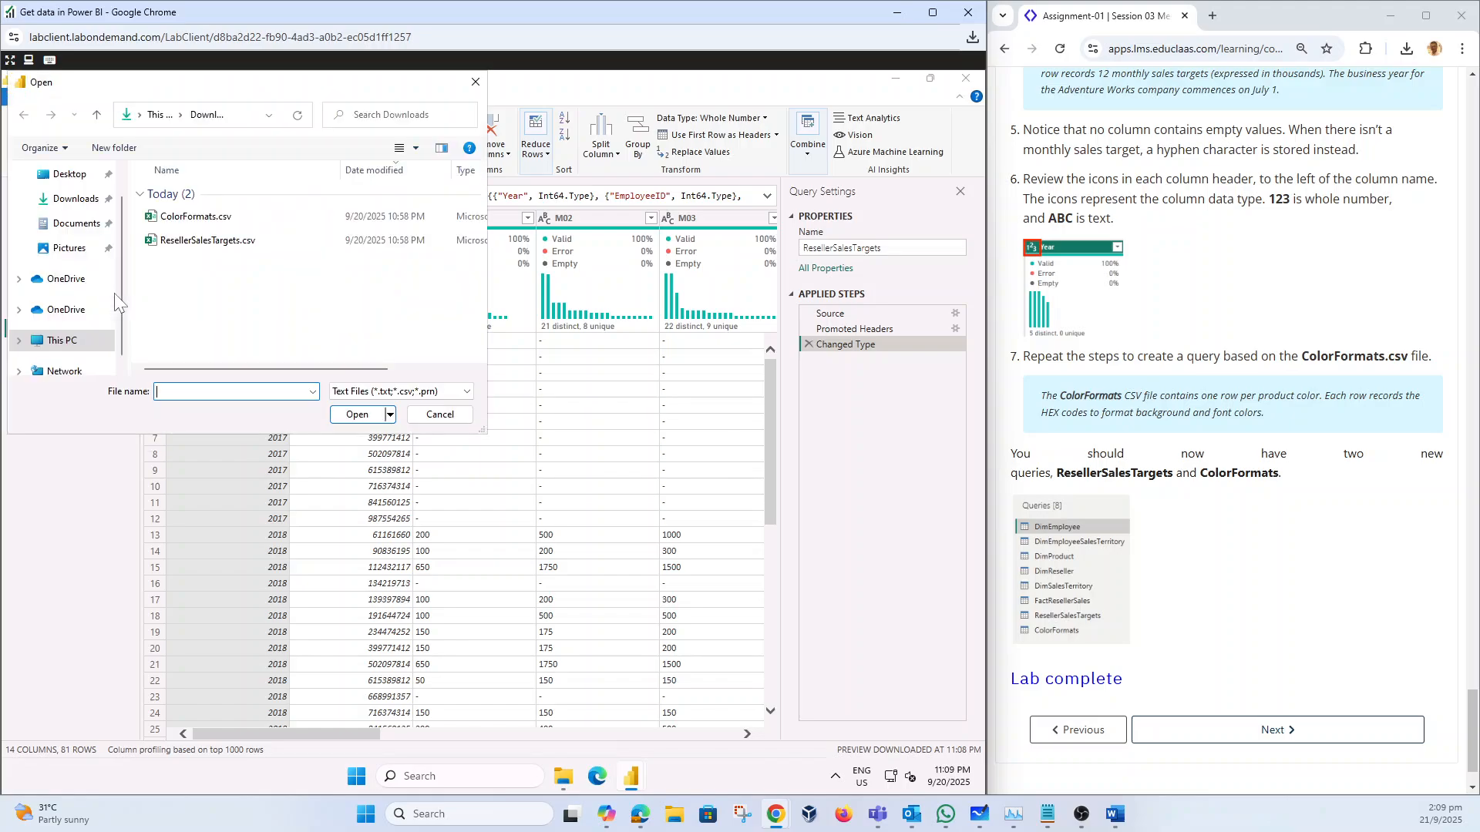
click(197, 217)
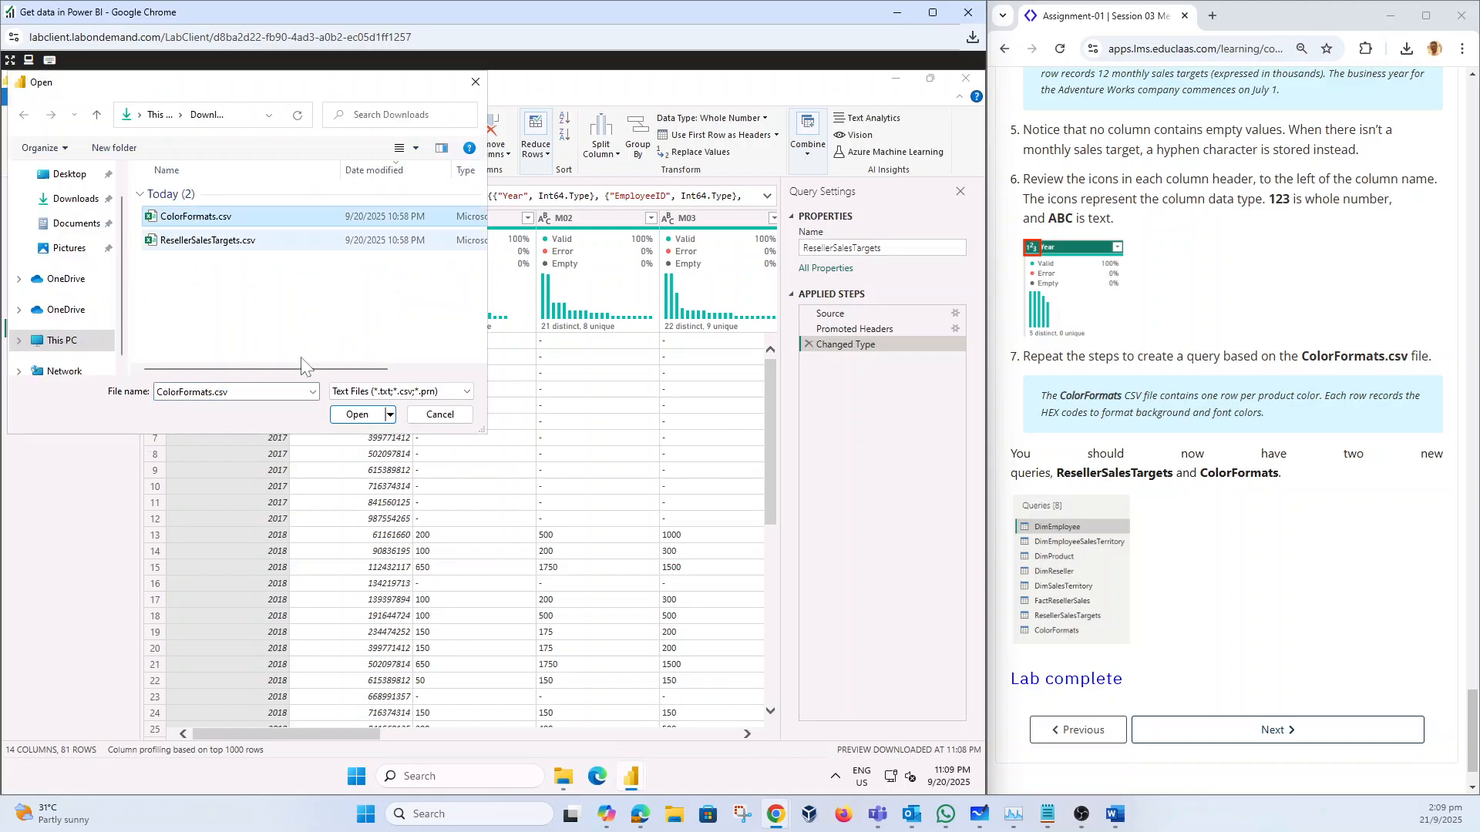
click(366, 415)
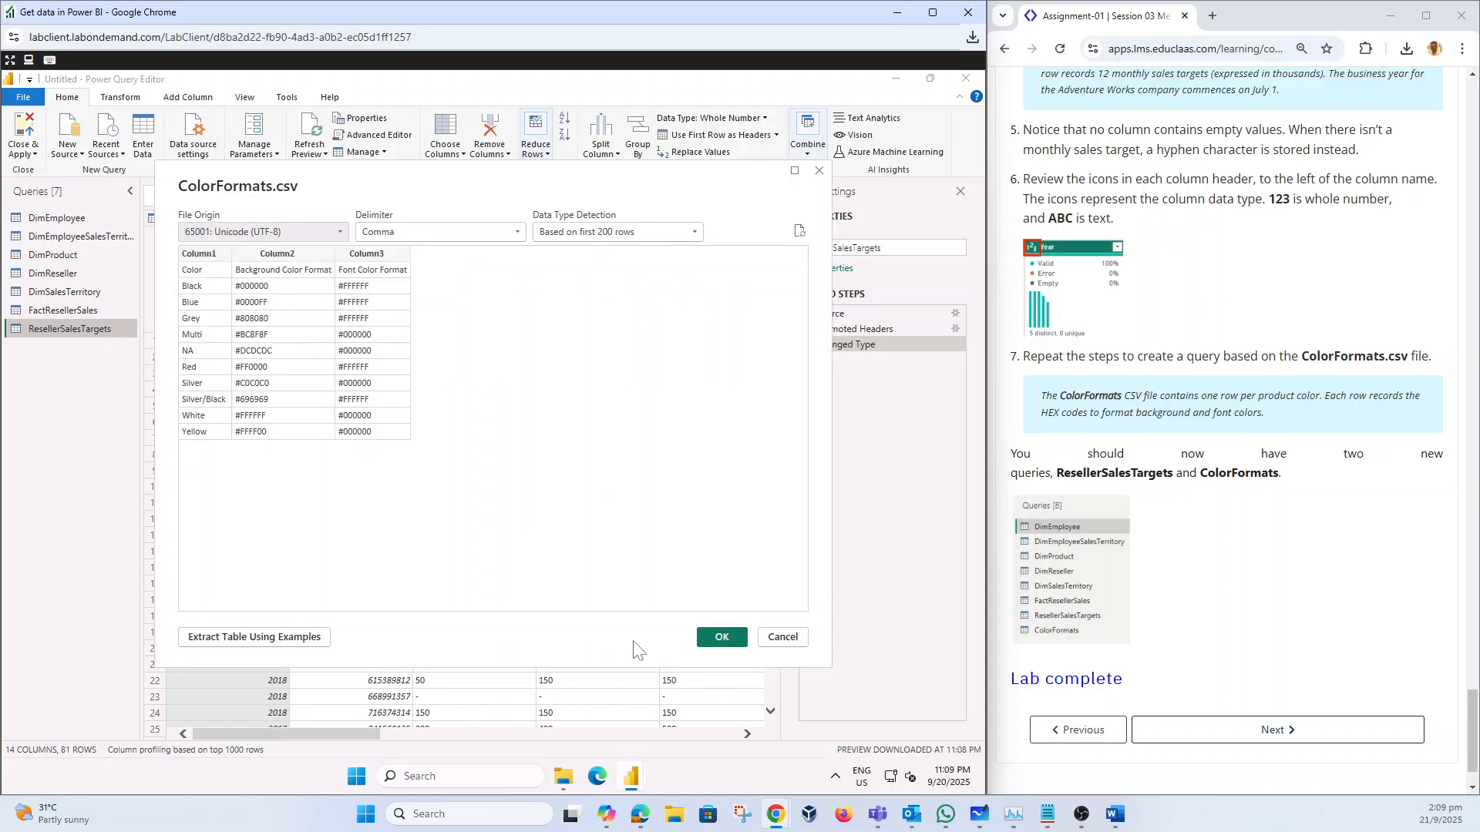
click(720, 640)
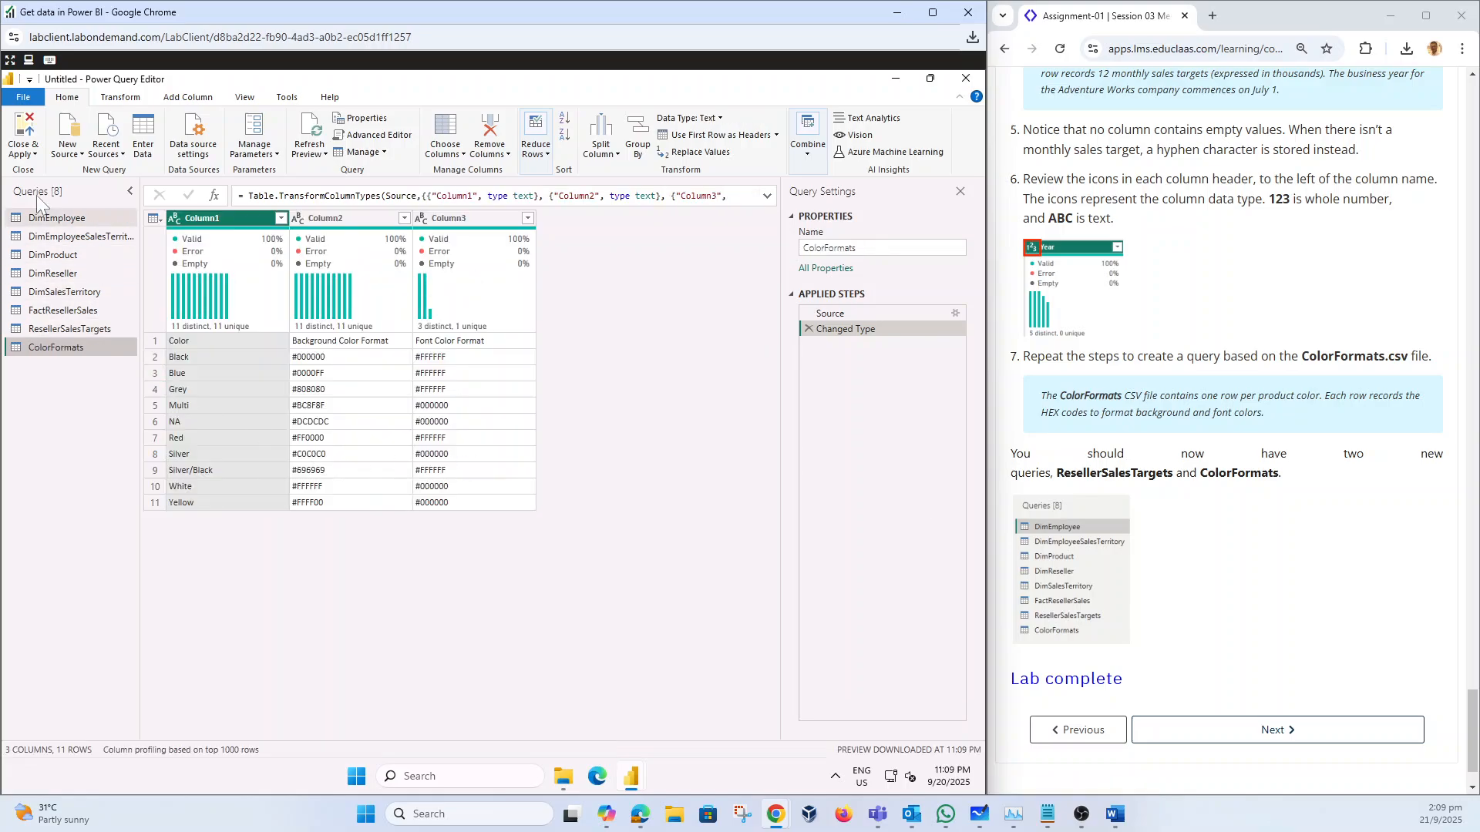
scroll(1185, 579, down, 1)
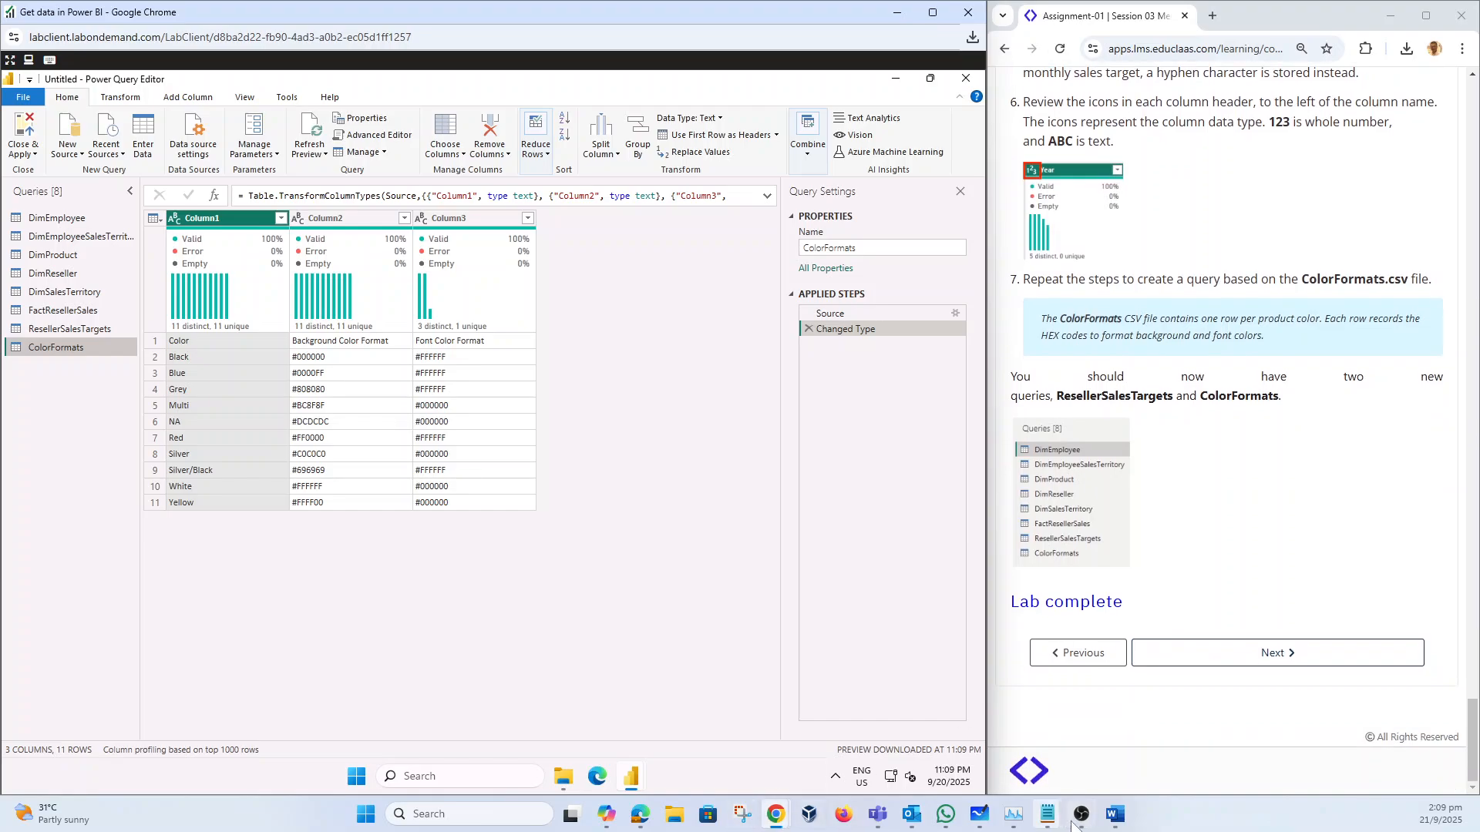
Step: Capture the Power Query Editor window as a new Snipping Tool snip
click(1110, 817)
scroll(1031, 560, down, 5)
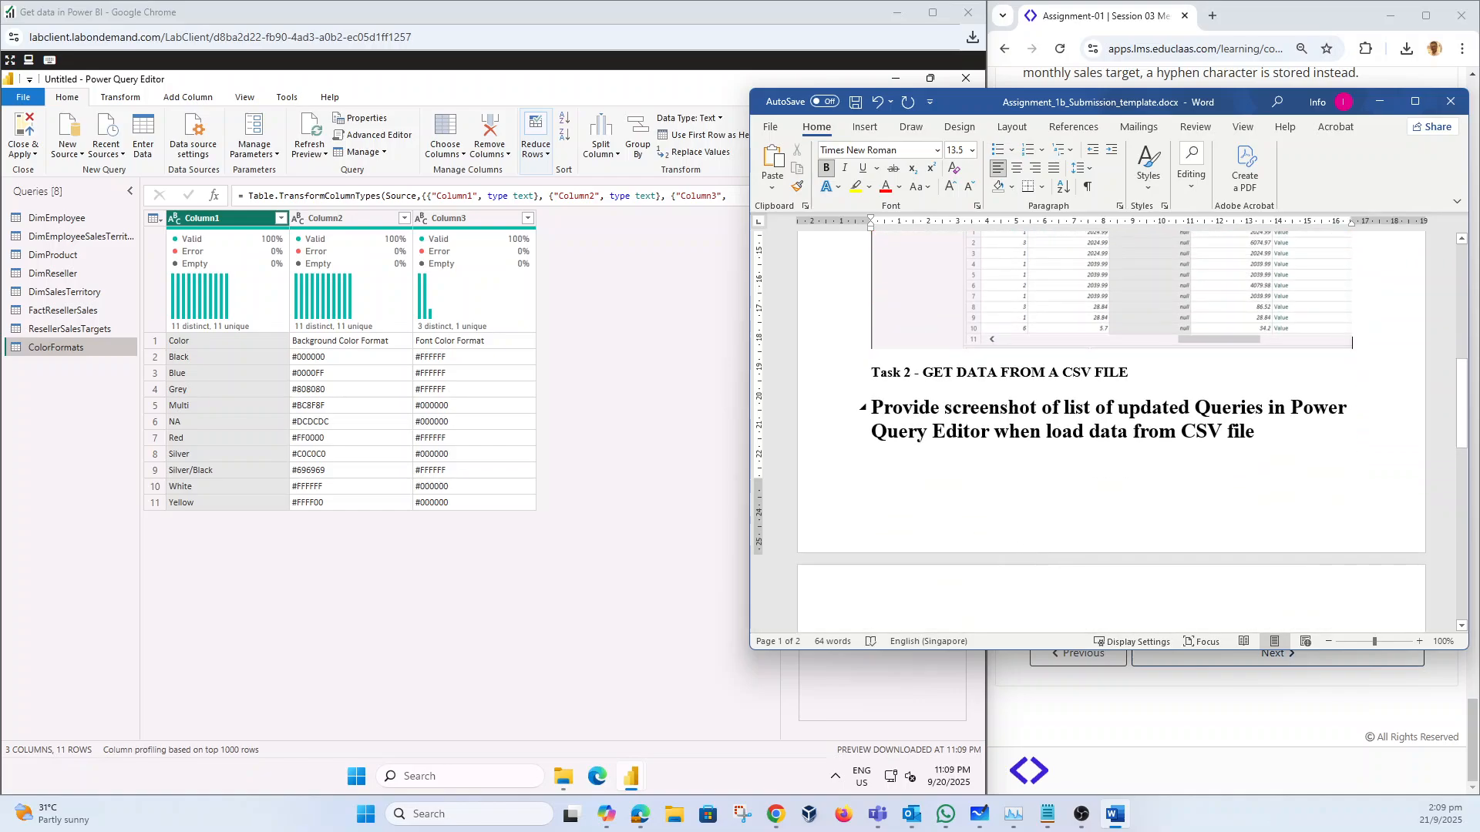
scroll(1084, 478, down, 5)
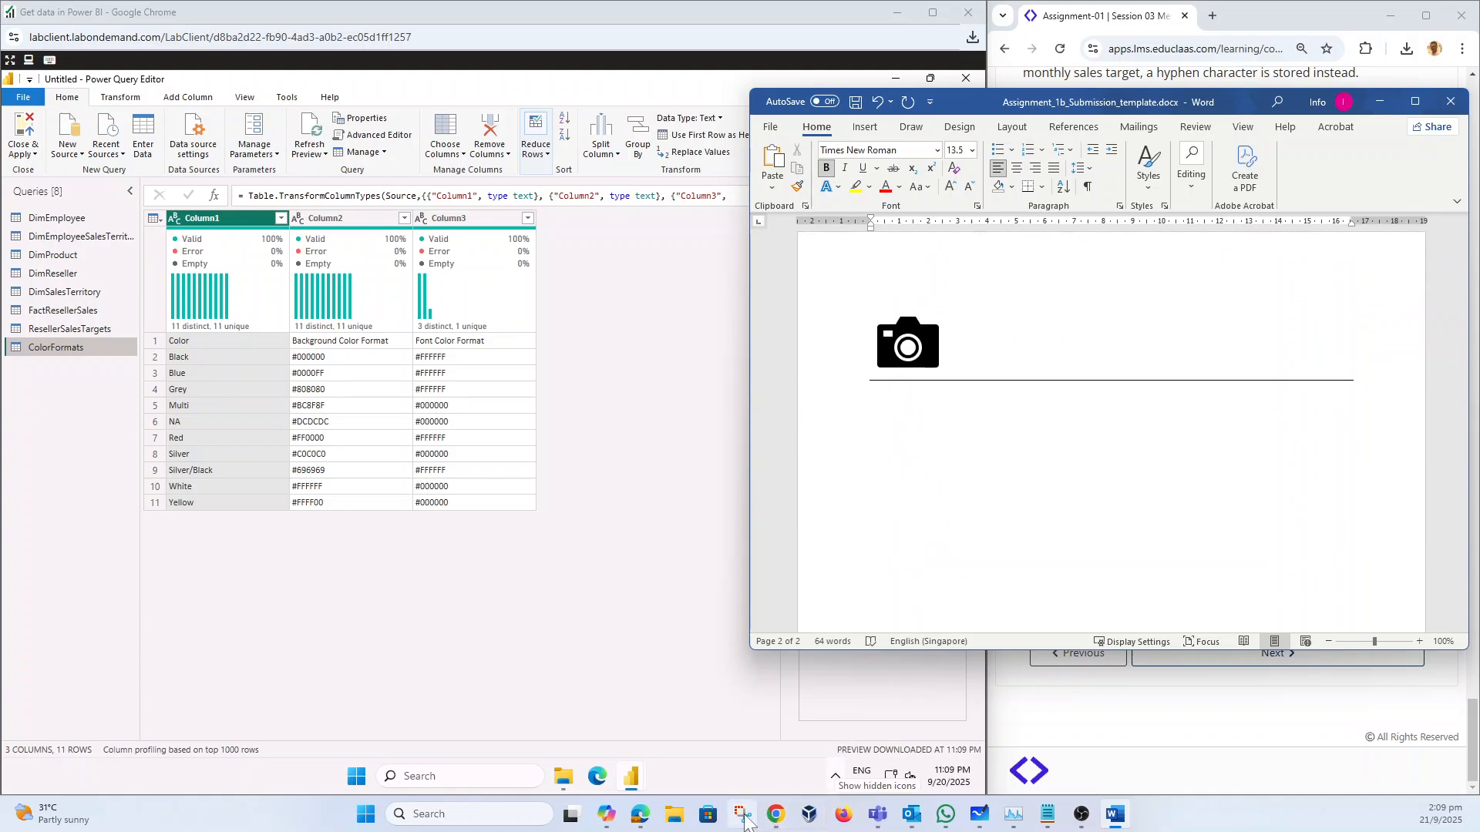
click(743, 816)
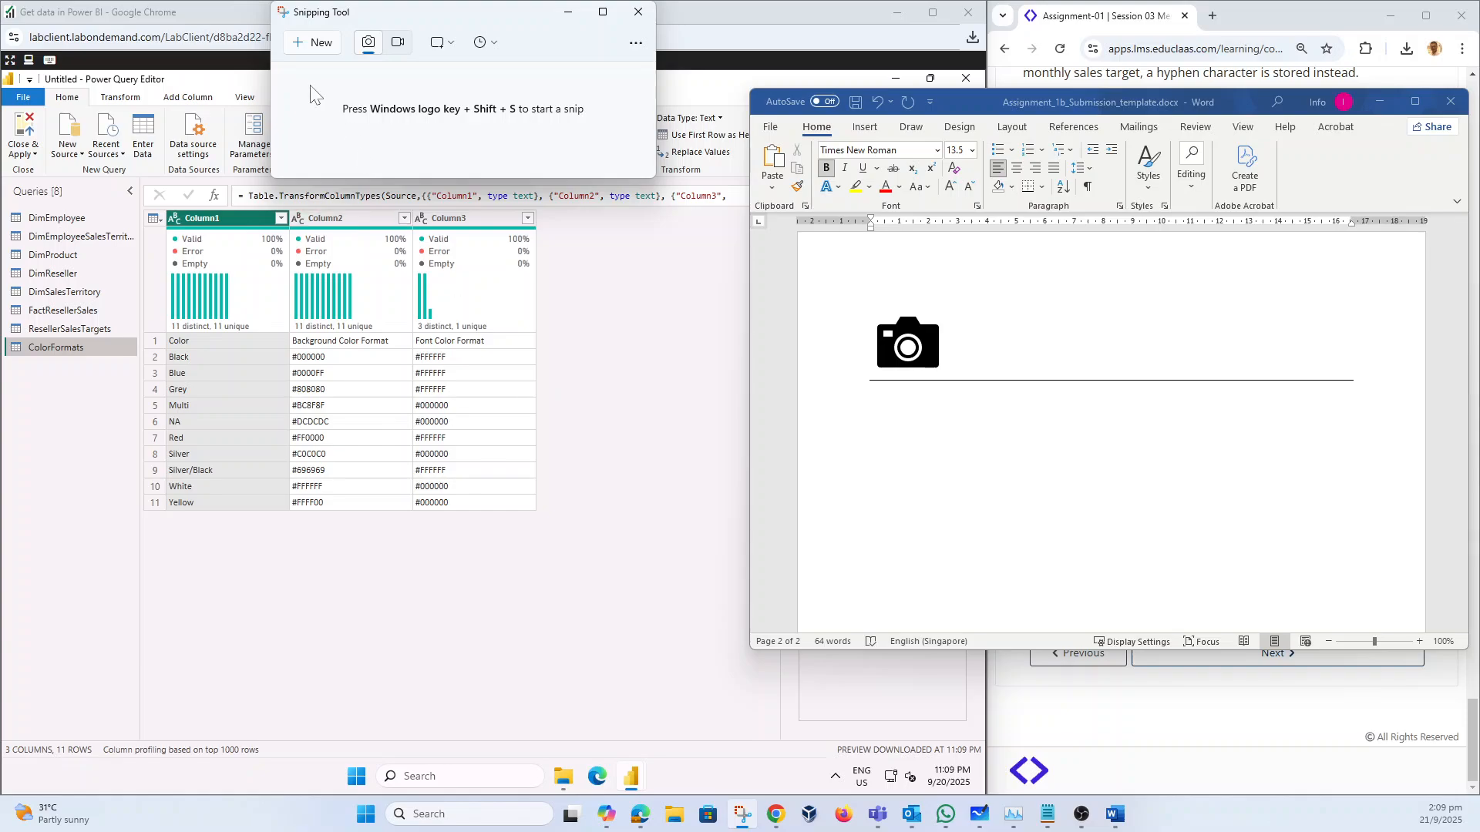
click(312, 43)
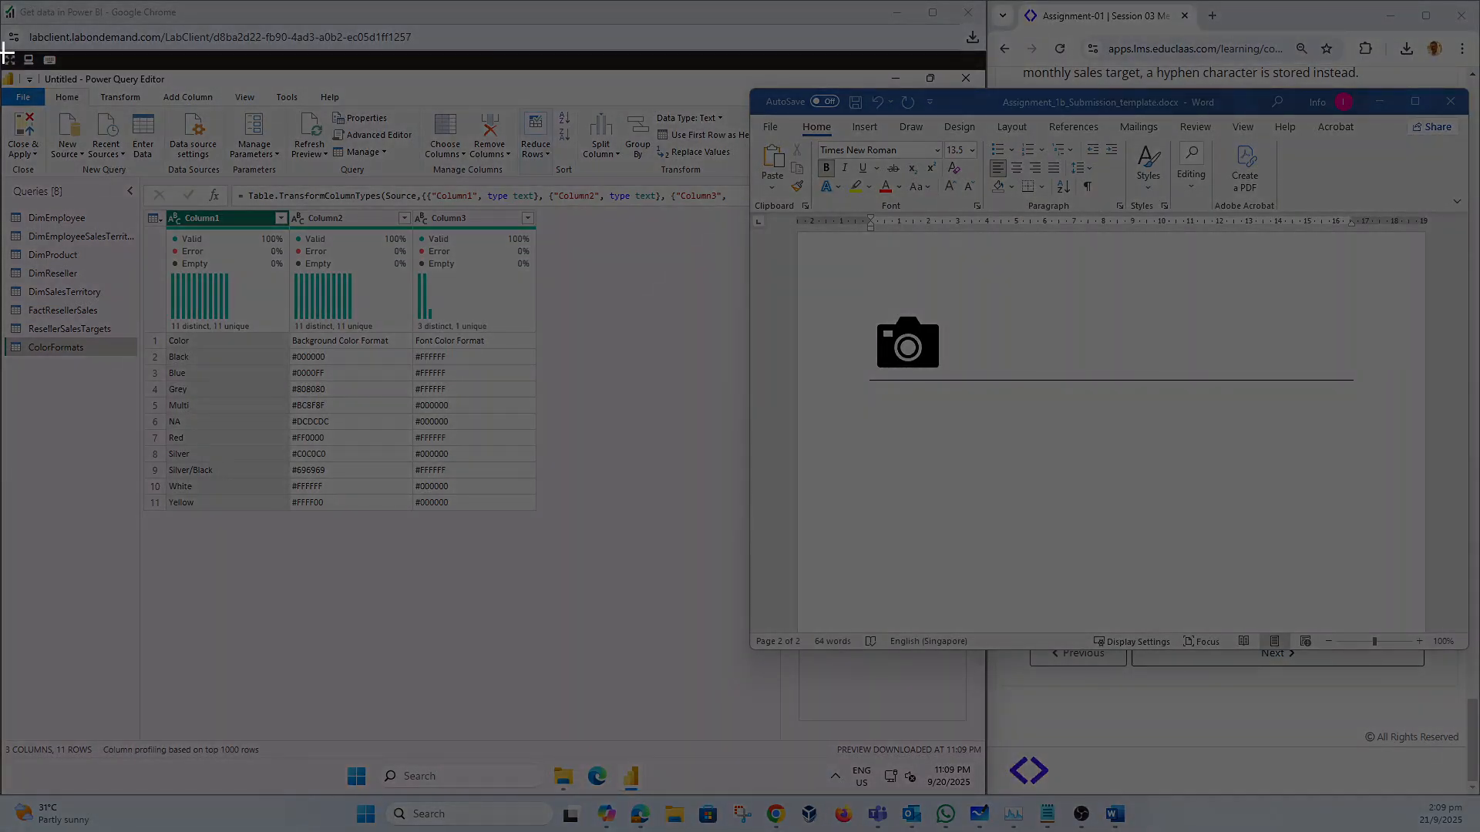
drag(6, 53, 580, 551)
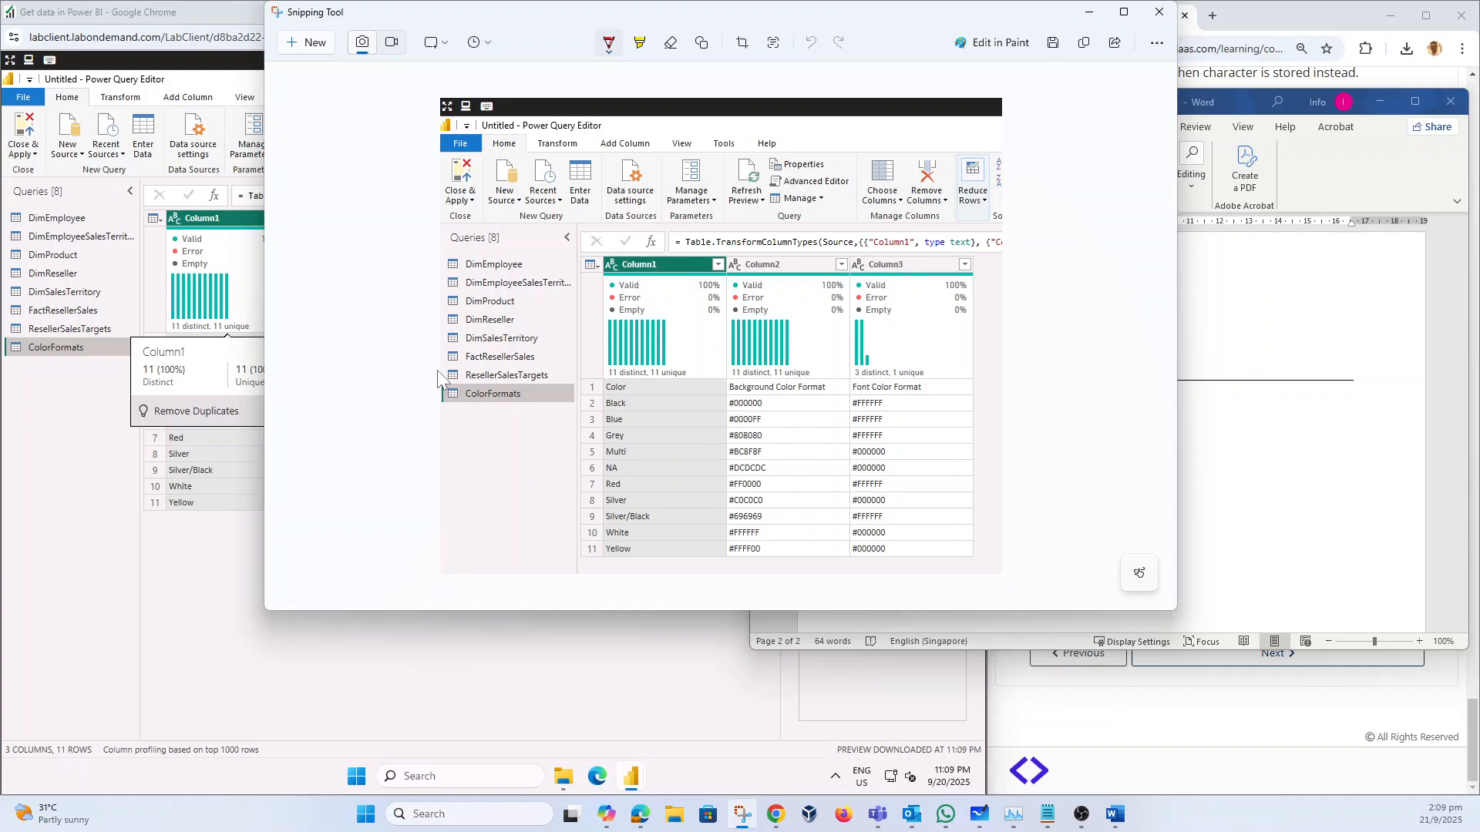
Step: Draw a red rectangle around the ResellerSalesTargets and ColorFormats queries on the snip
drag(440, 370, 520, 404)
key(ctrl+z)
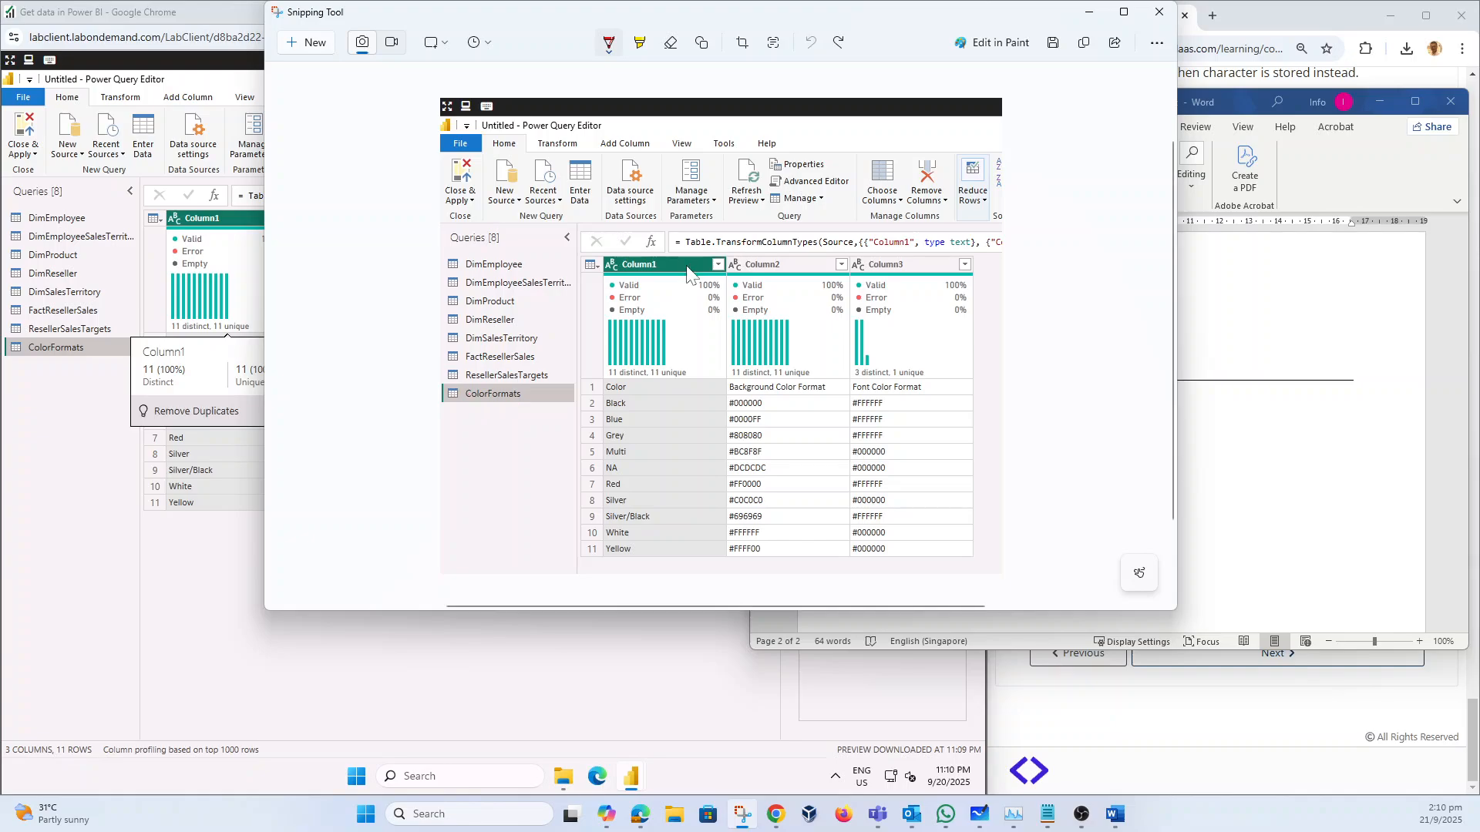
click(702, 44)
mouse_move(433, 368)
mouse_down()
mouse_move(451, 392)
mouse_move(560, 407)
mouse_up()
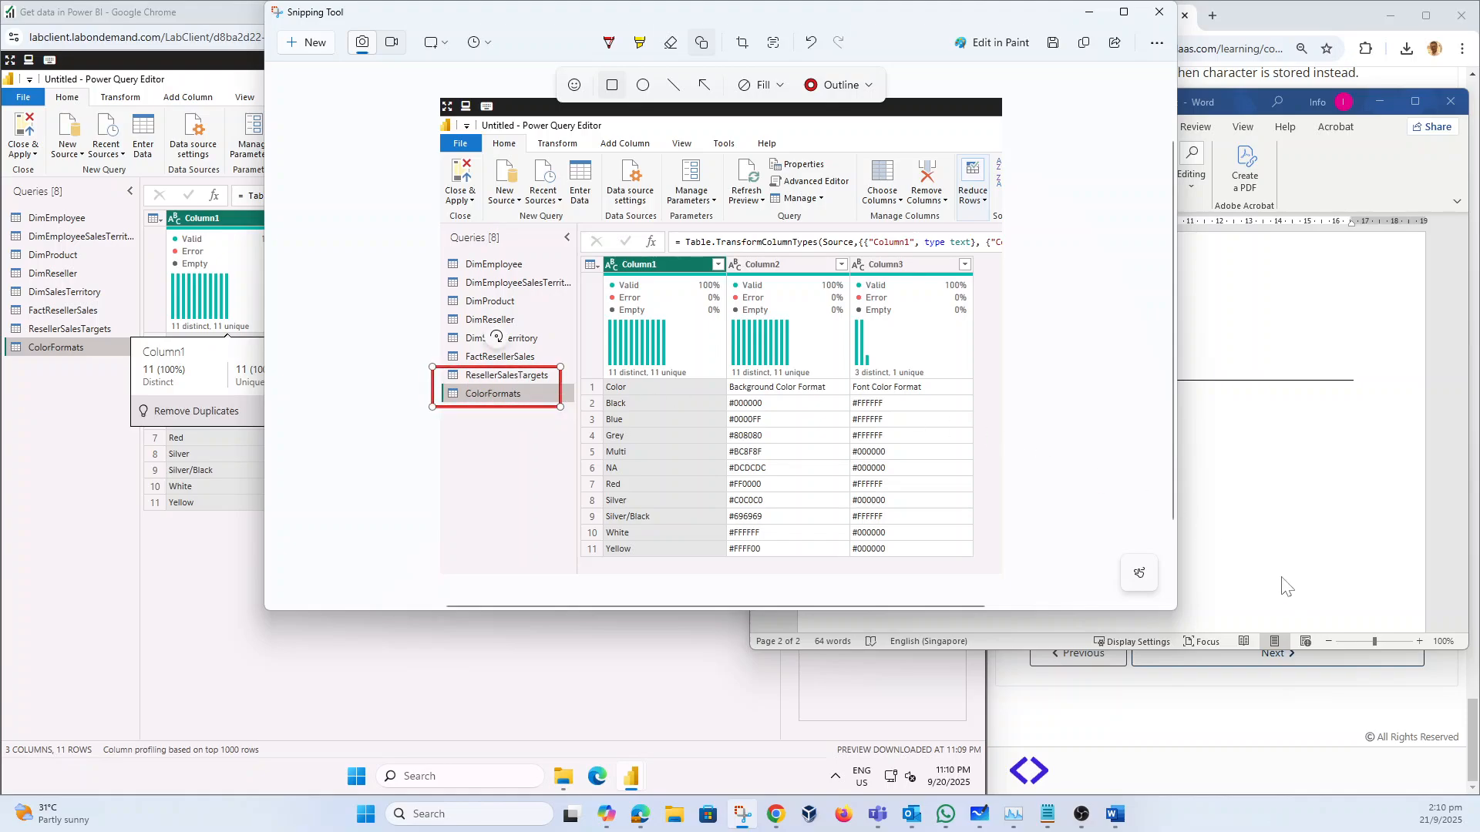
click(1308, 564)
scroll(1002, 463, up, 2)
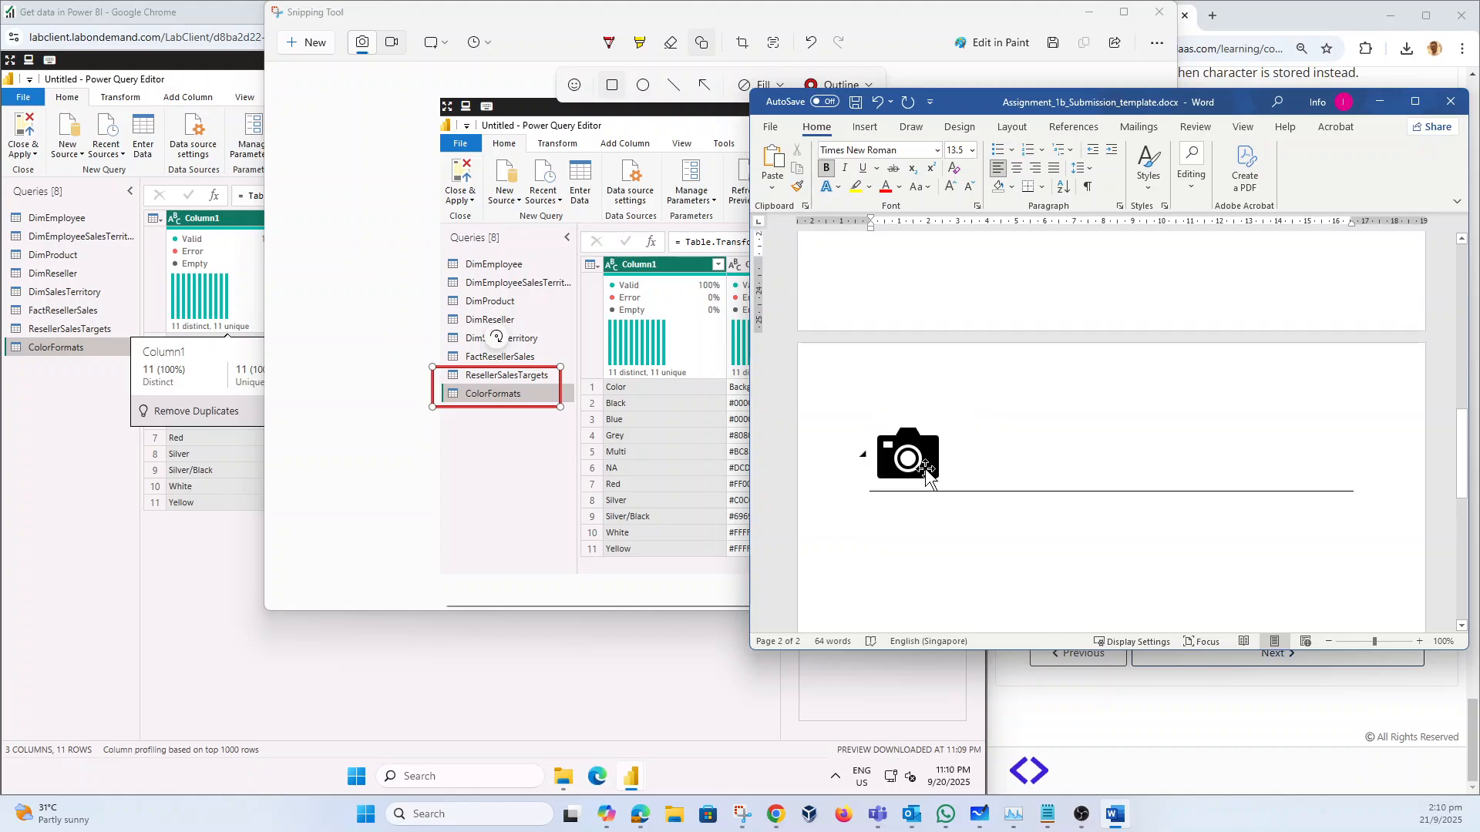
Step: Replace the camera placeholder picture with the pasted annotated screenshot
click(911, 466)
key(Delete)
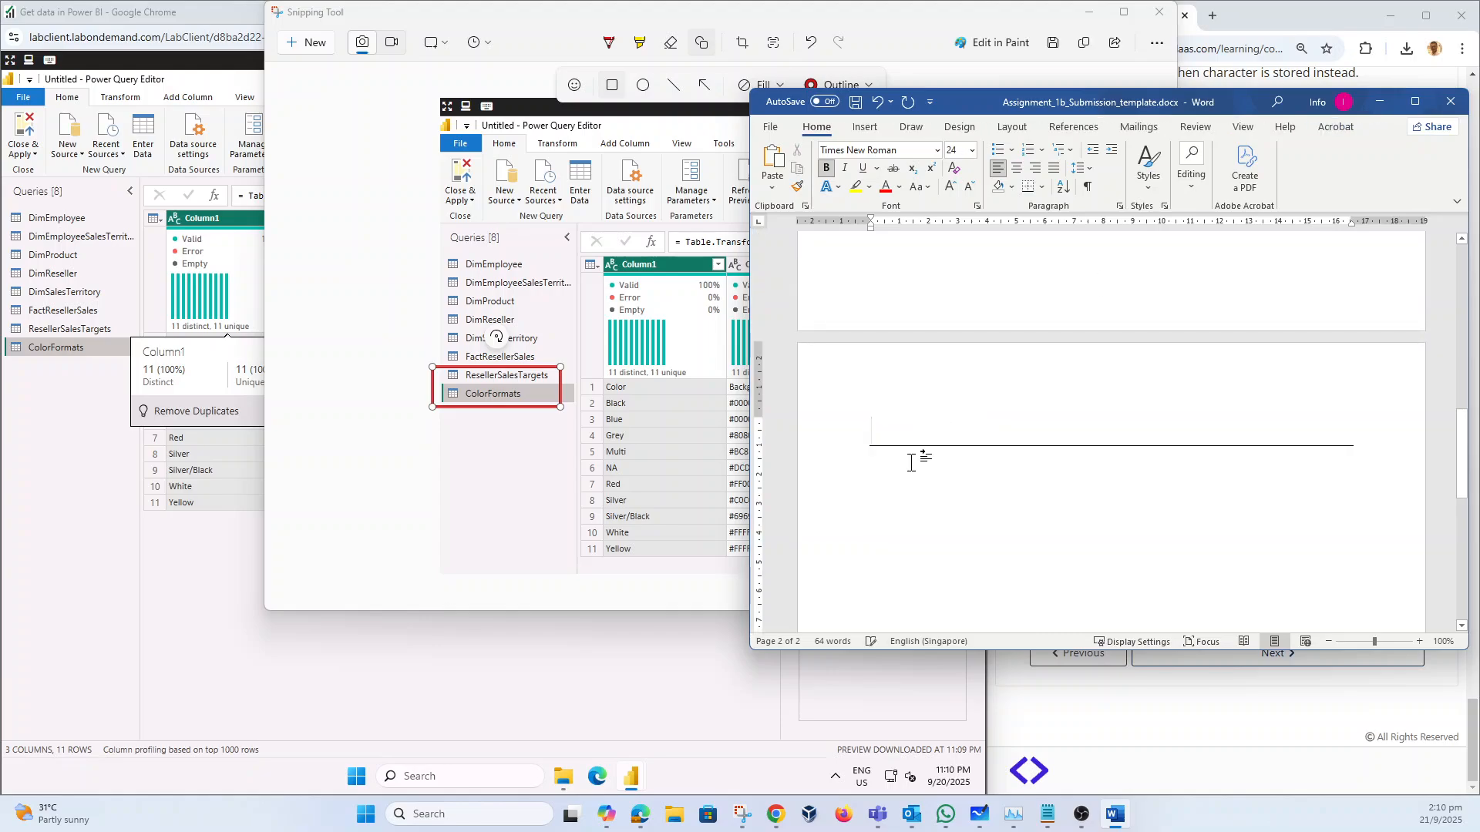
key(ctrl+v)
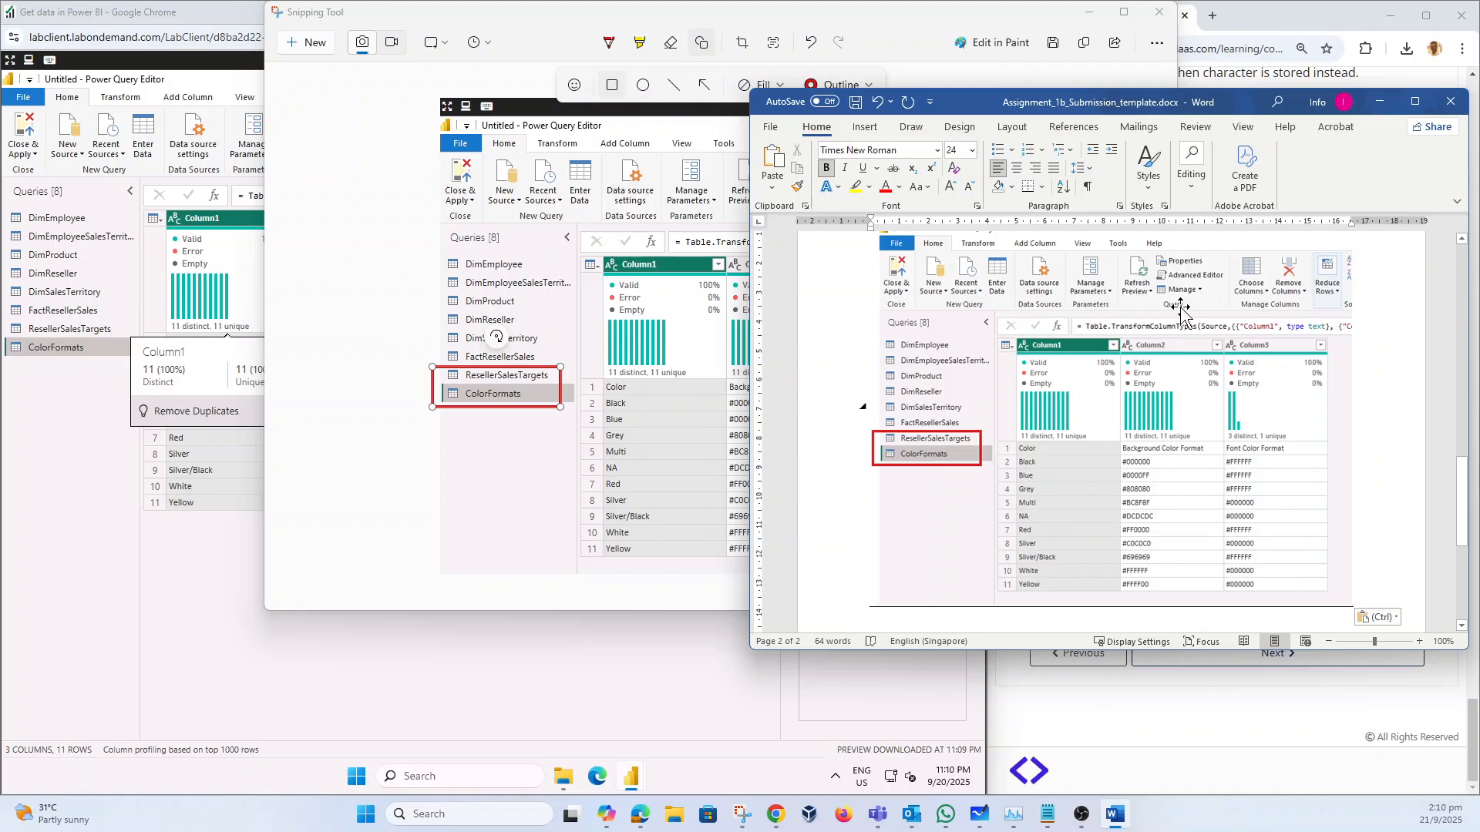
Step: Save the document to Downloads under a renamed file name and close Word
mouse_move(1422, 111)
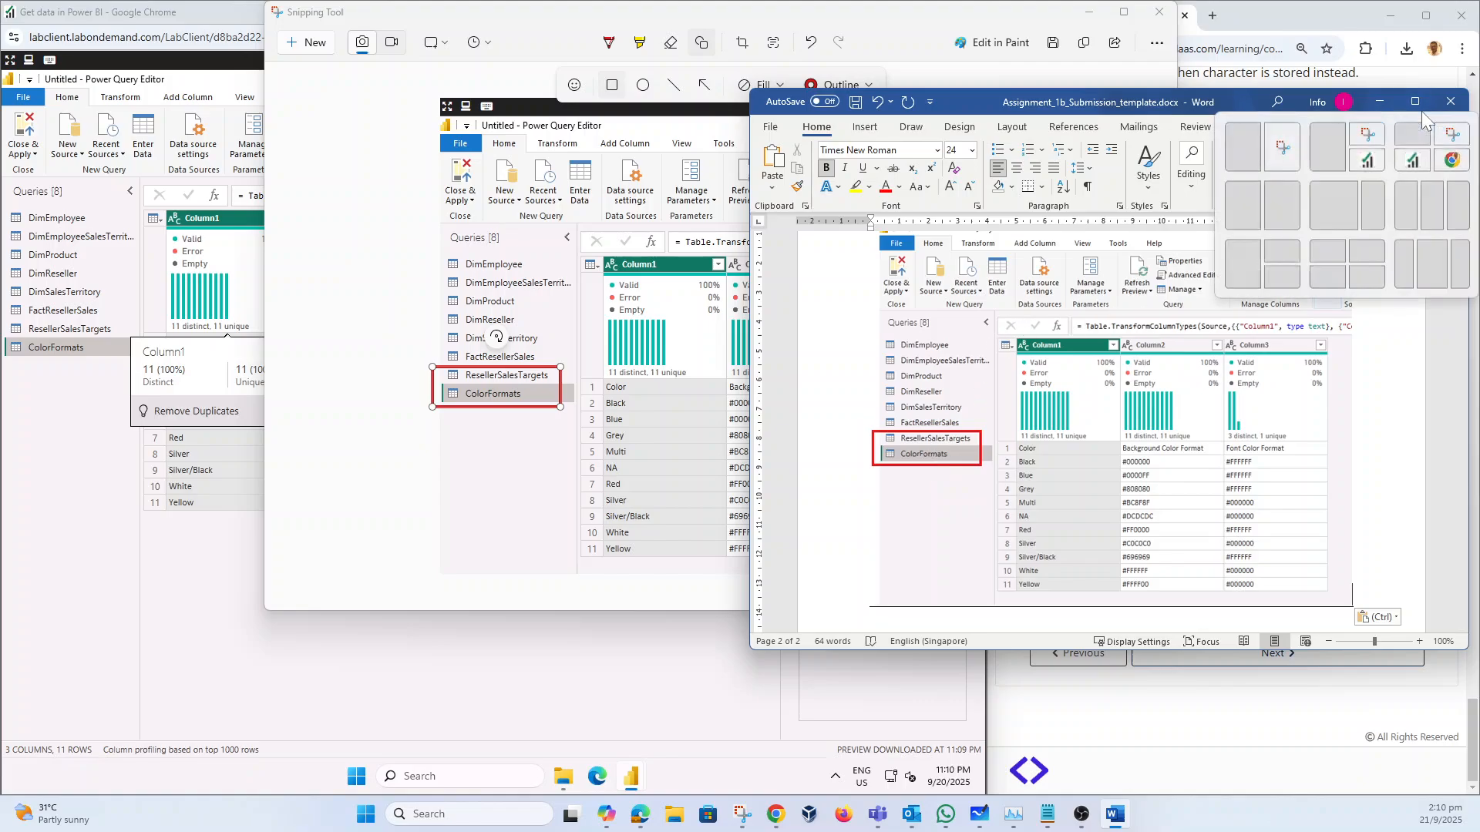
click(767, 128)
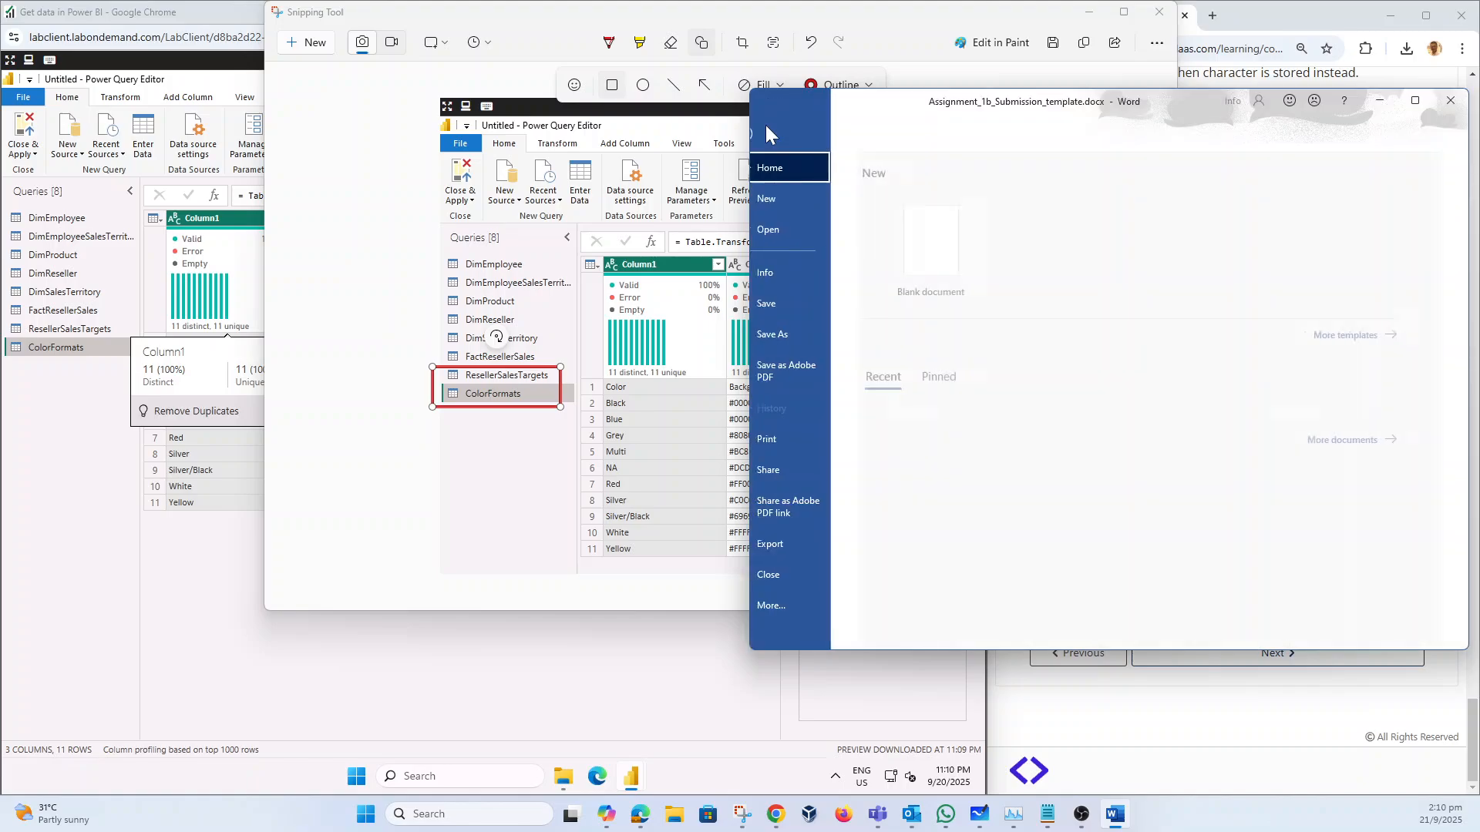
click(804, 332)
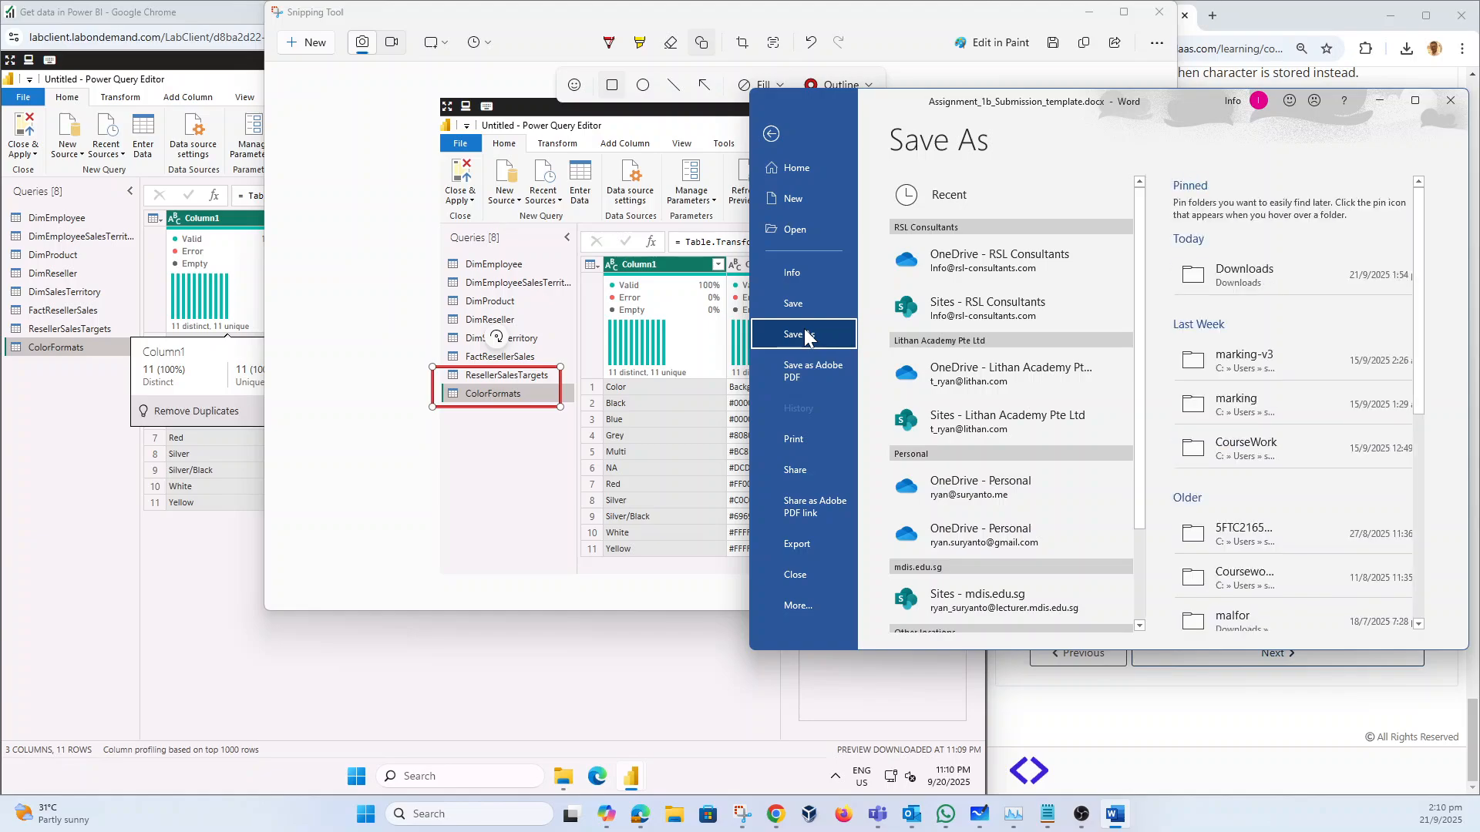
click(1258, 284)
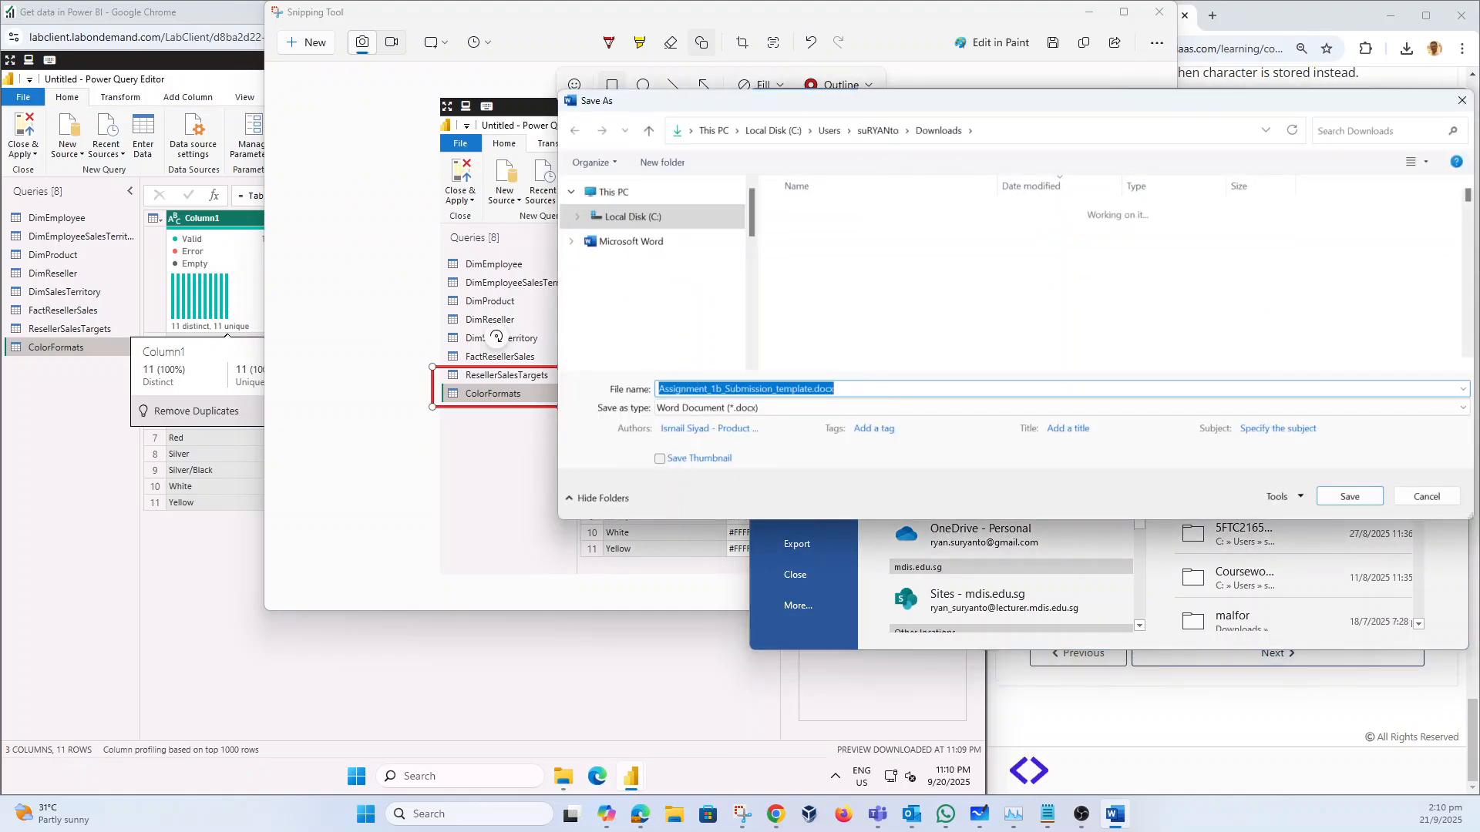
click(734, 389)
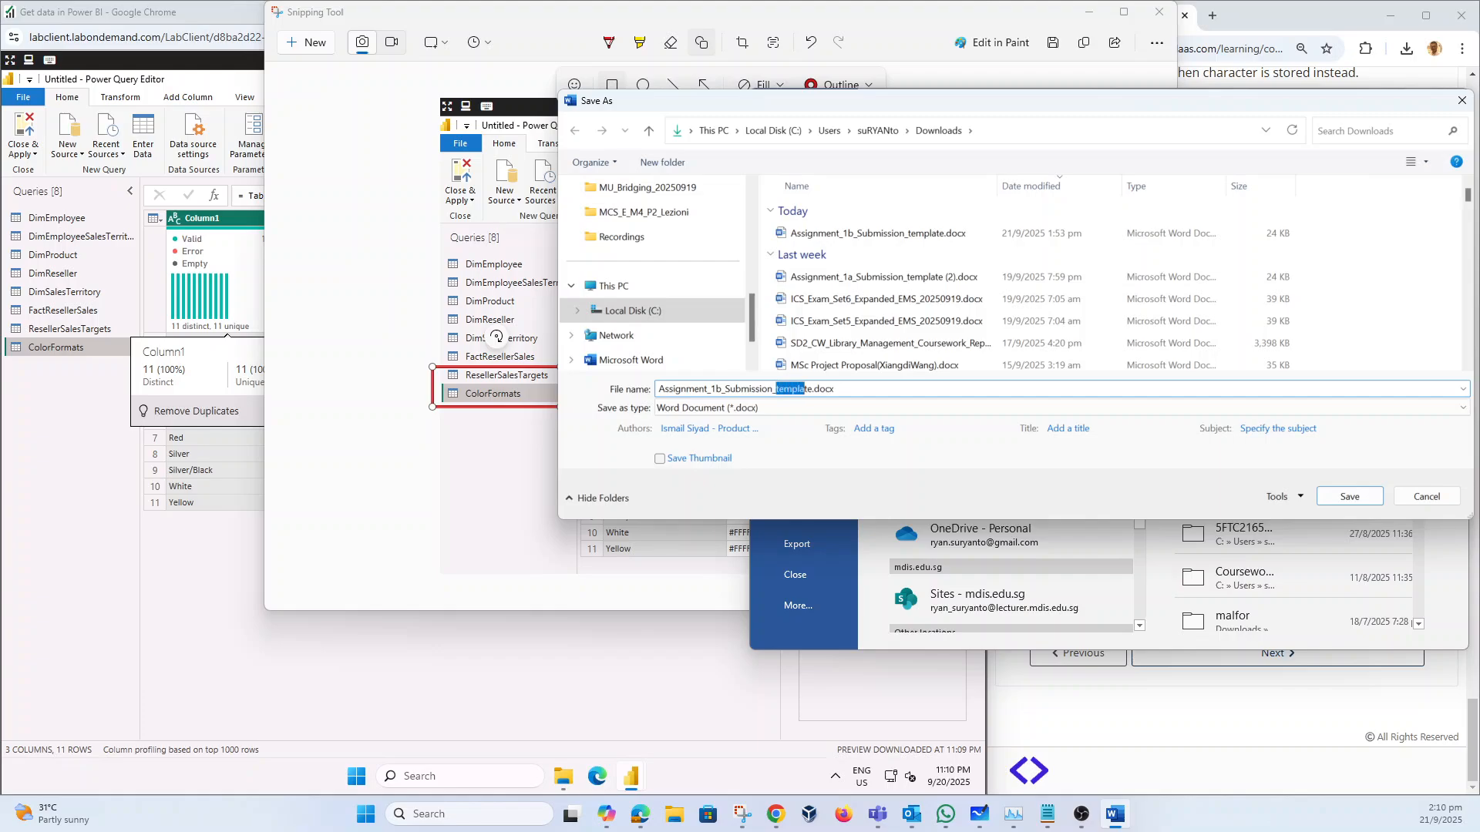
key(BackSpace)
click(1348, 496)
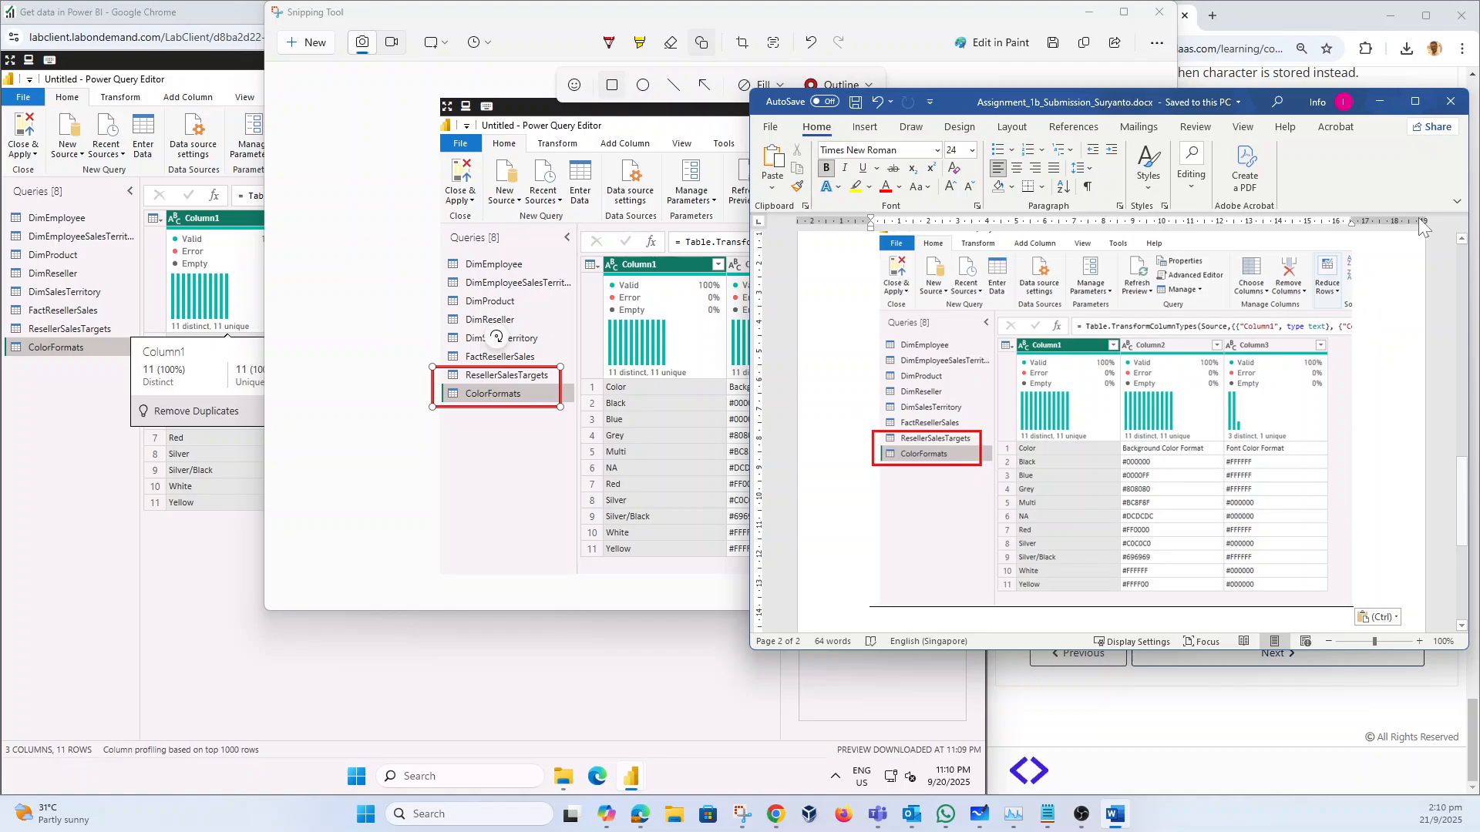
click(1450, 101)
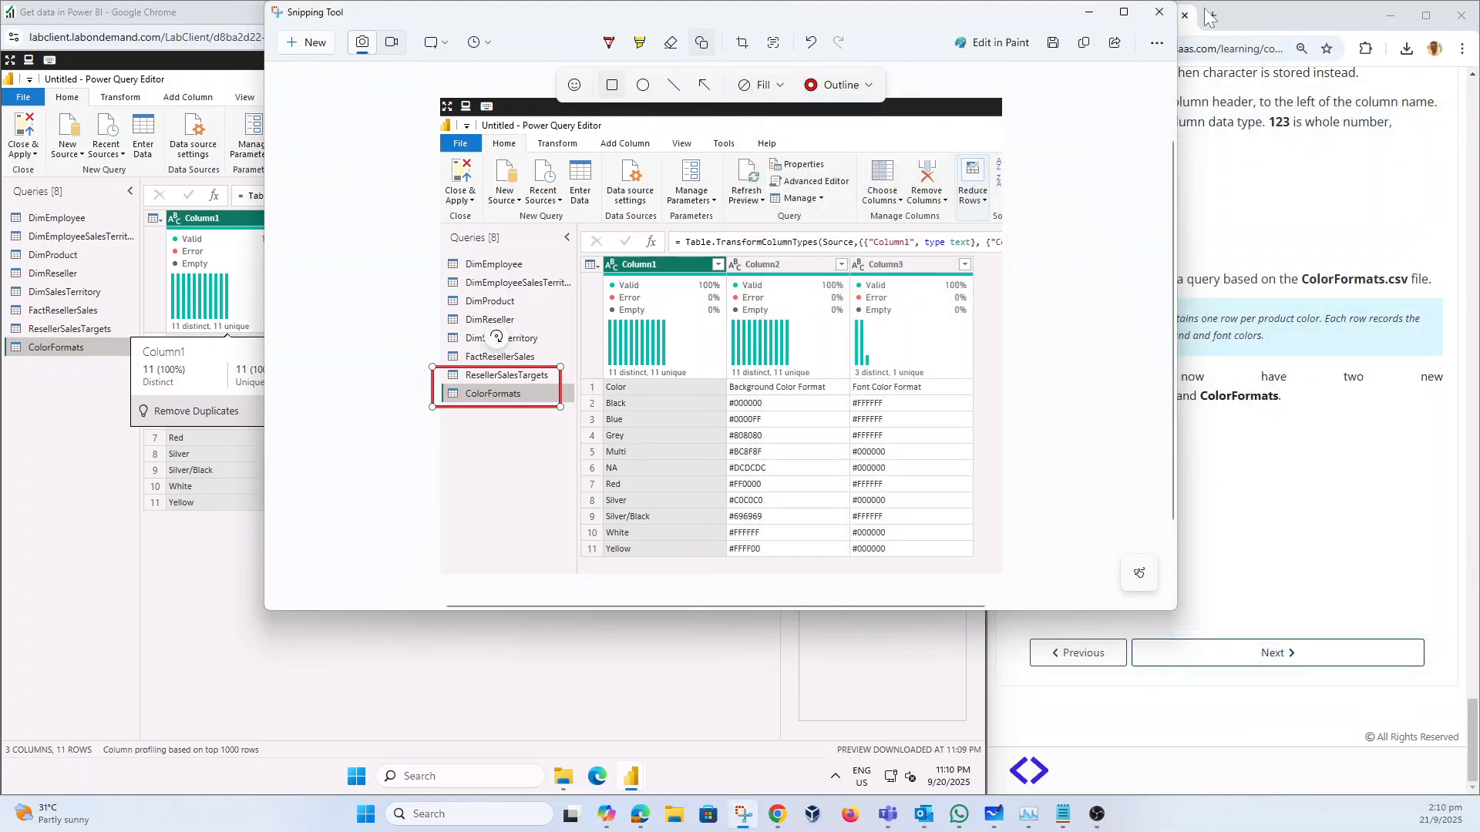
Step: Close Snipping Tool and go to the Assignment-01b Submission Page in the LMS
click(1158, 11)
scroll(1310, 497, up, 20)
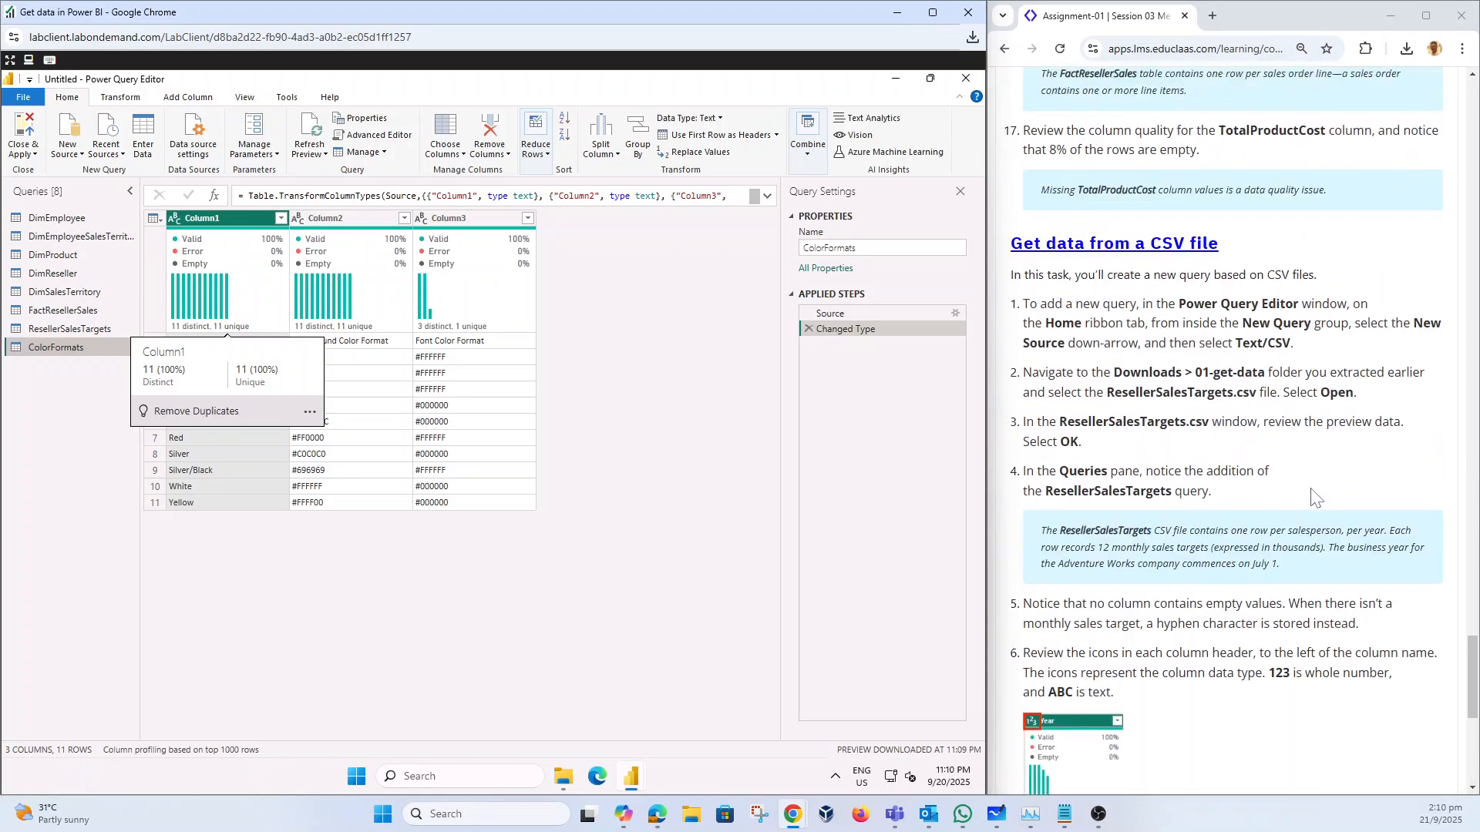
drag(1476, 520, 1473, 146)
click(1345, 274)
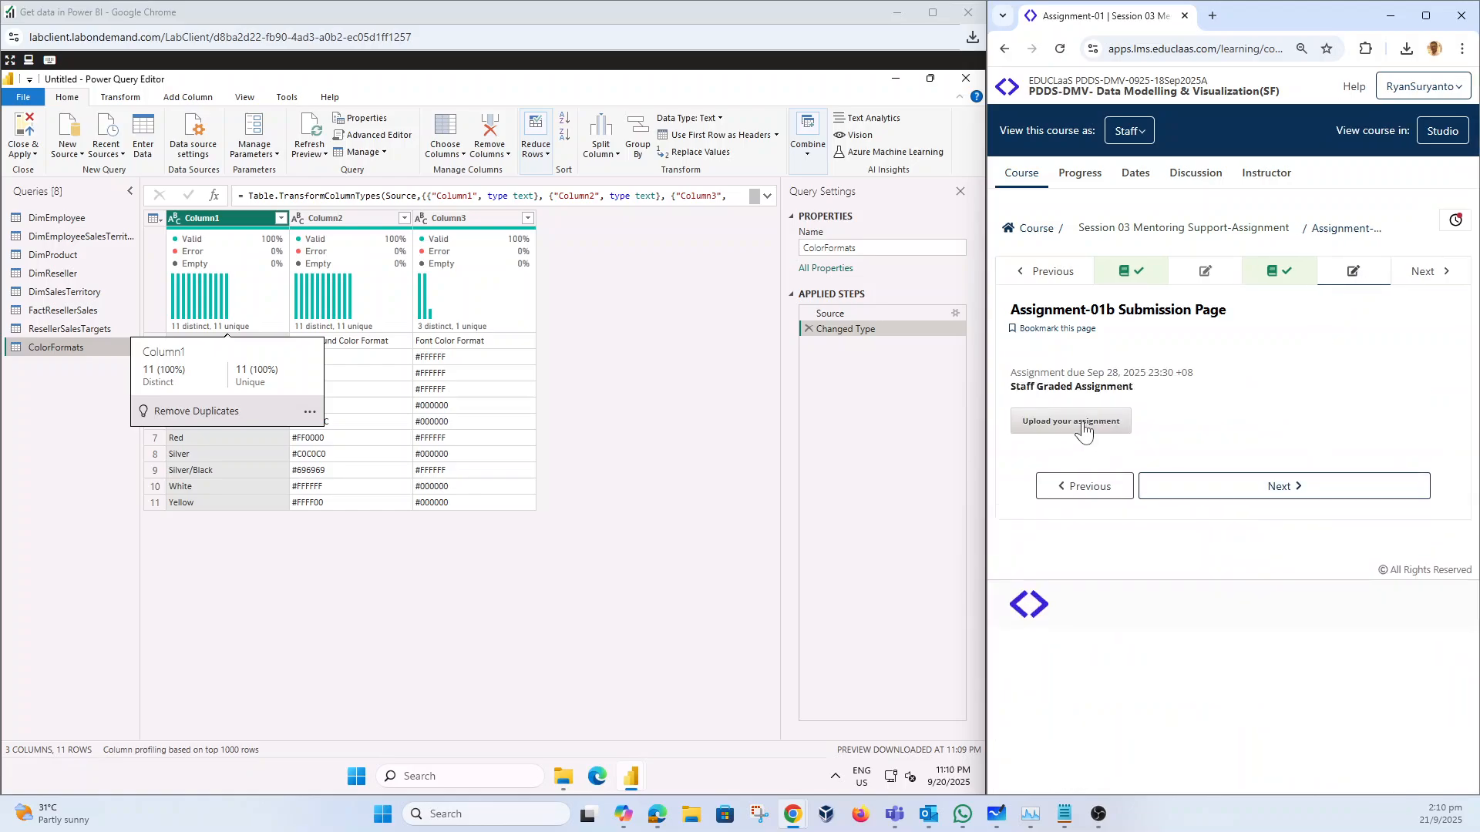
Step: Upload the saved submission .docx from Downloads and submit the assignment
click(1082, 429)
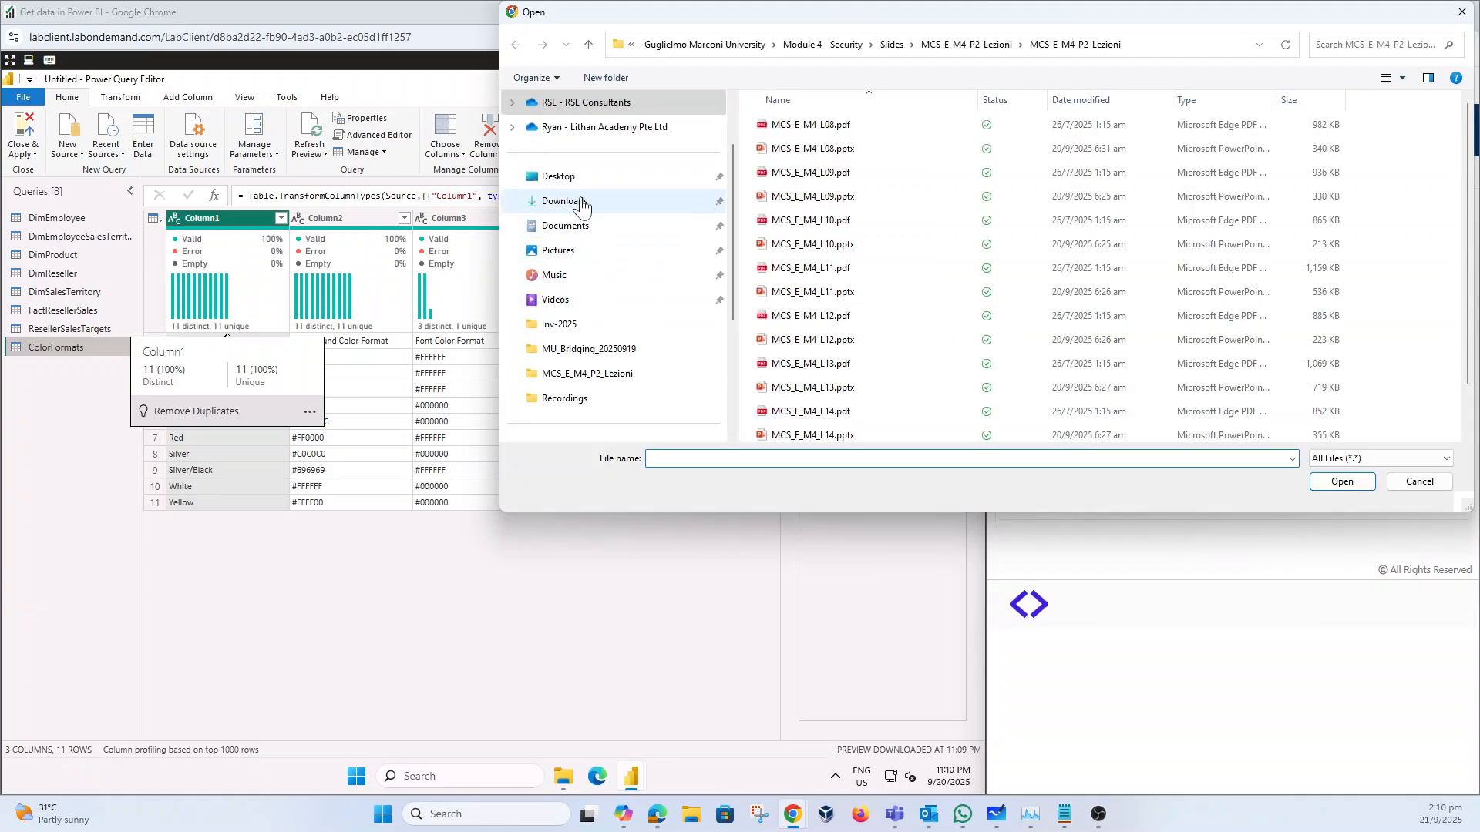
click(655, 201)
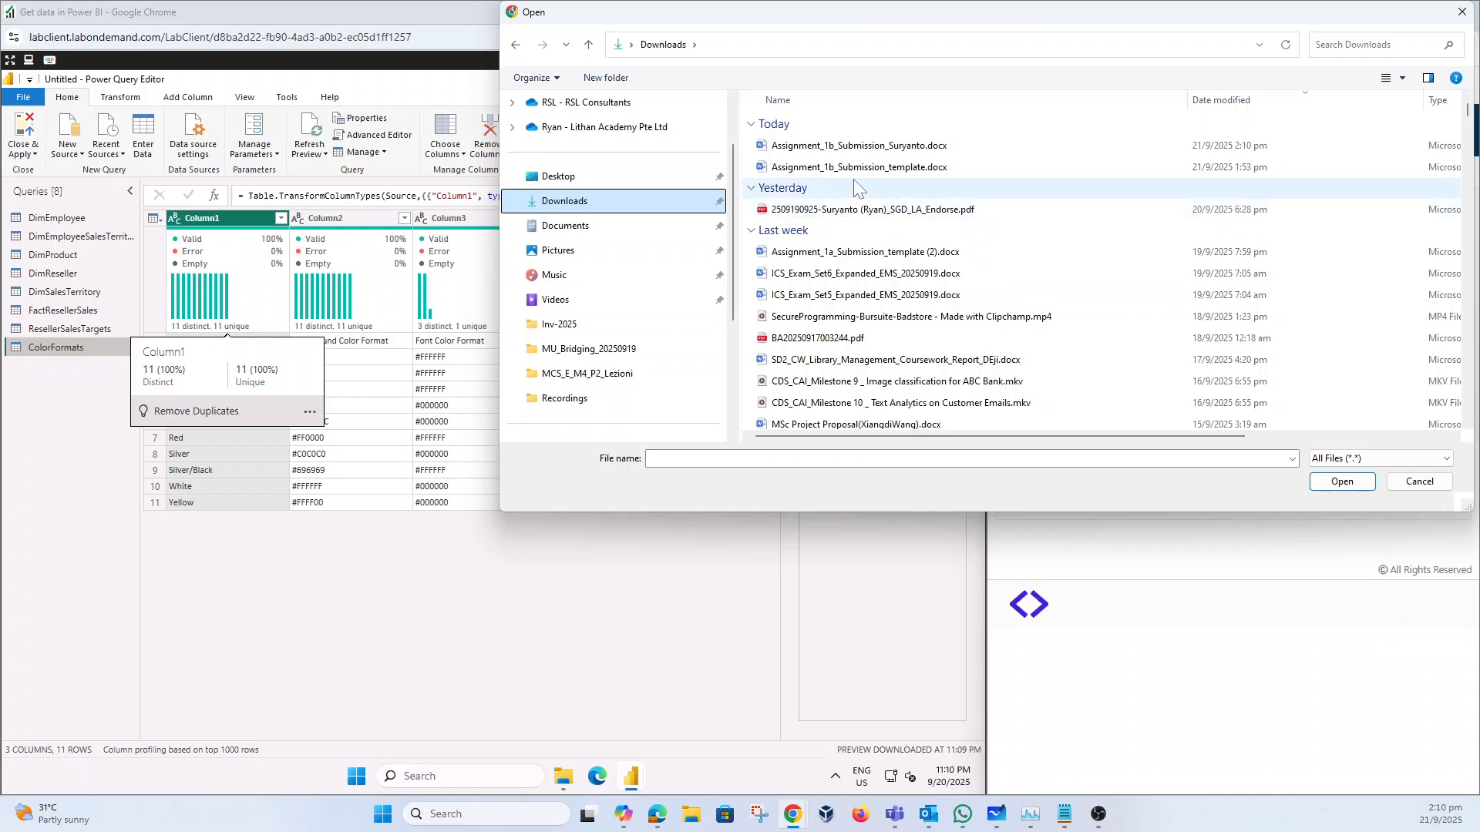
click(886, 145)
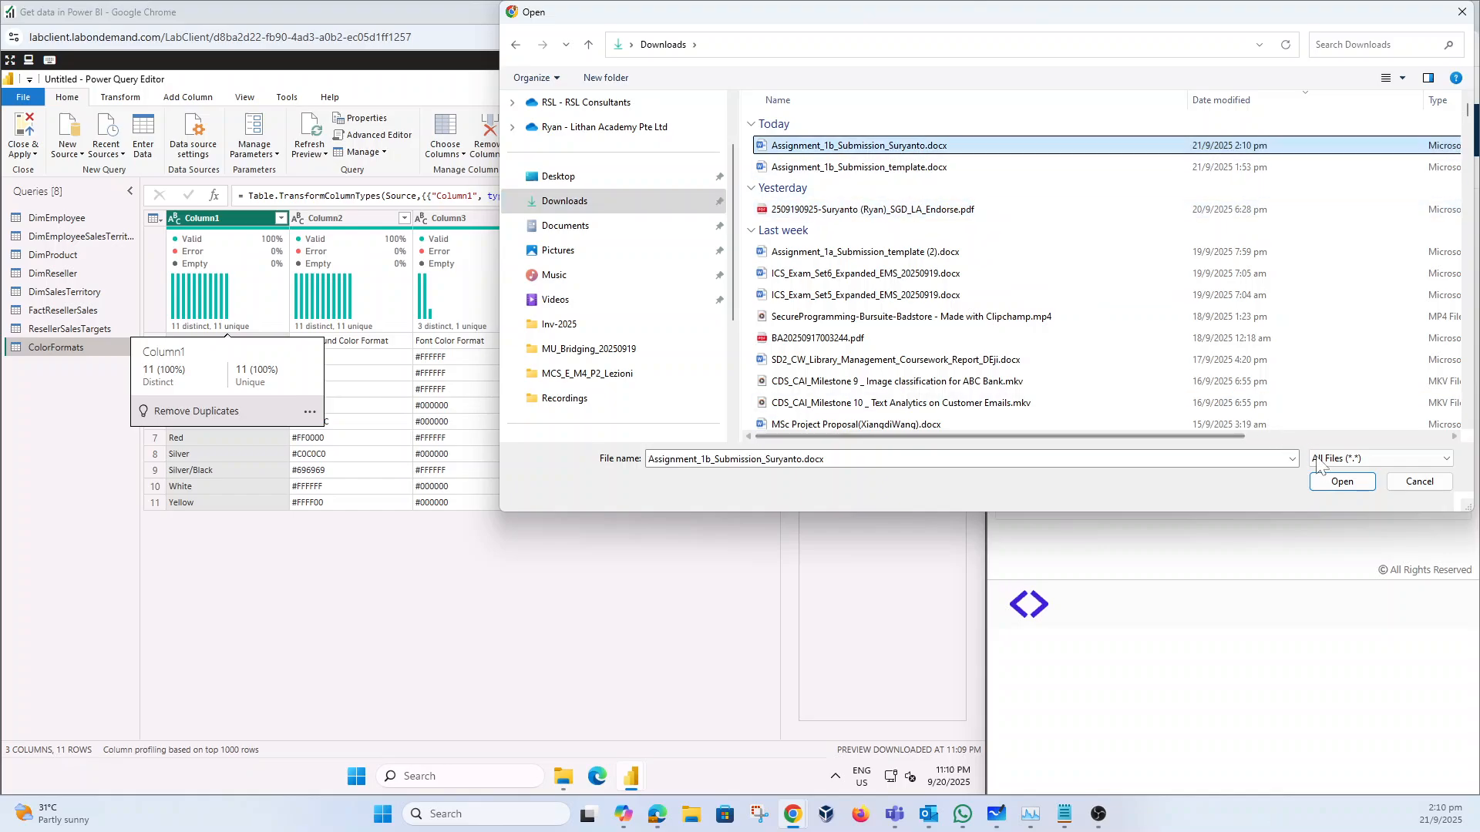
click(1347, 489)
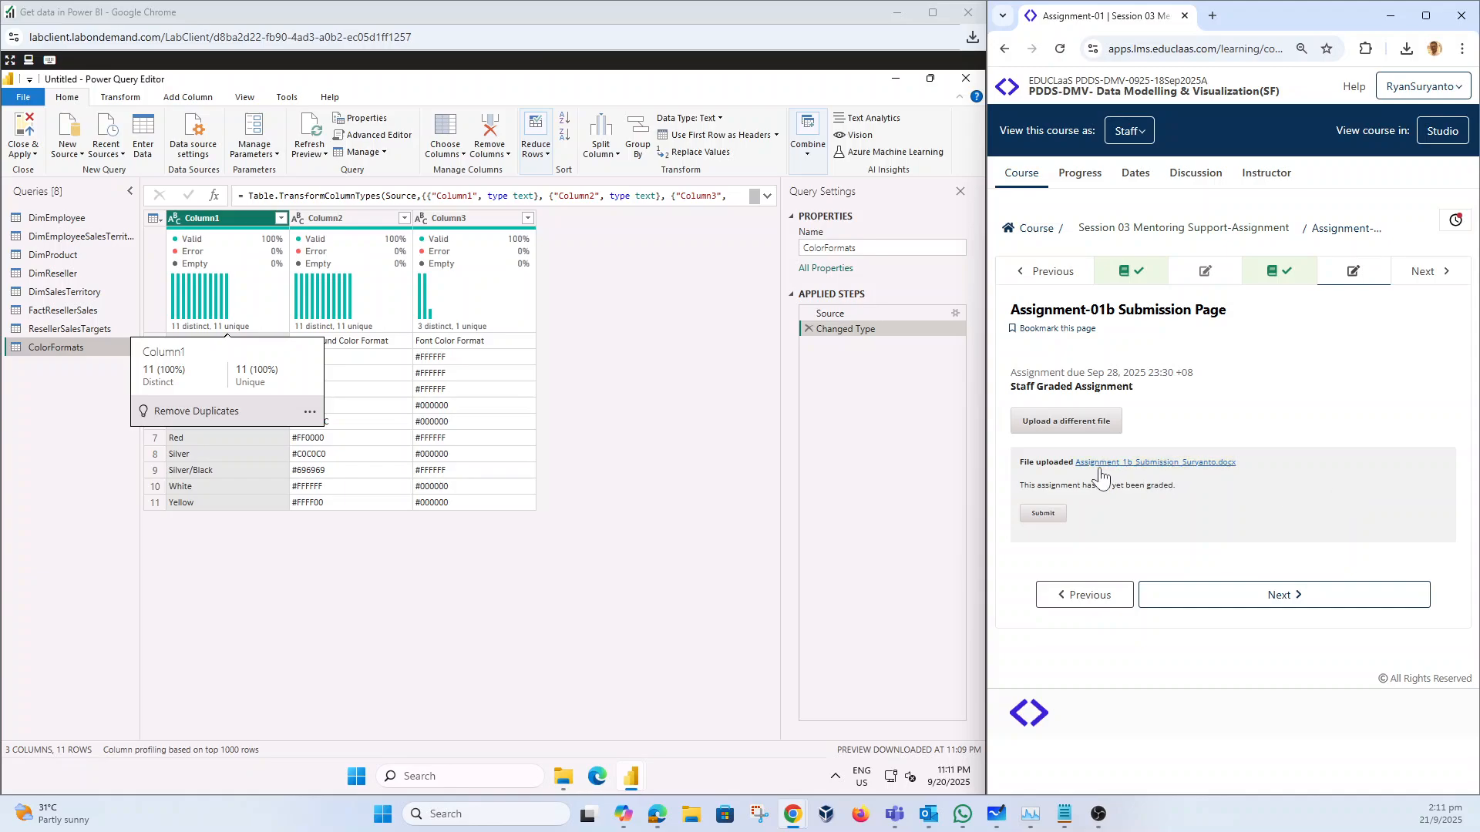
click(1043, 515)
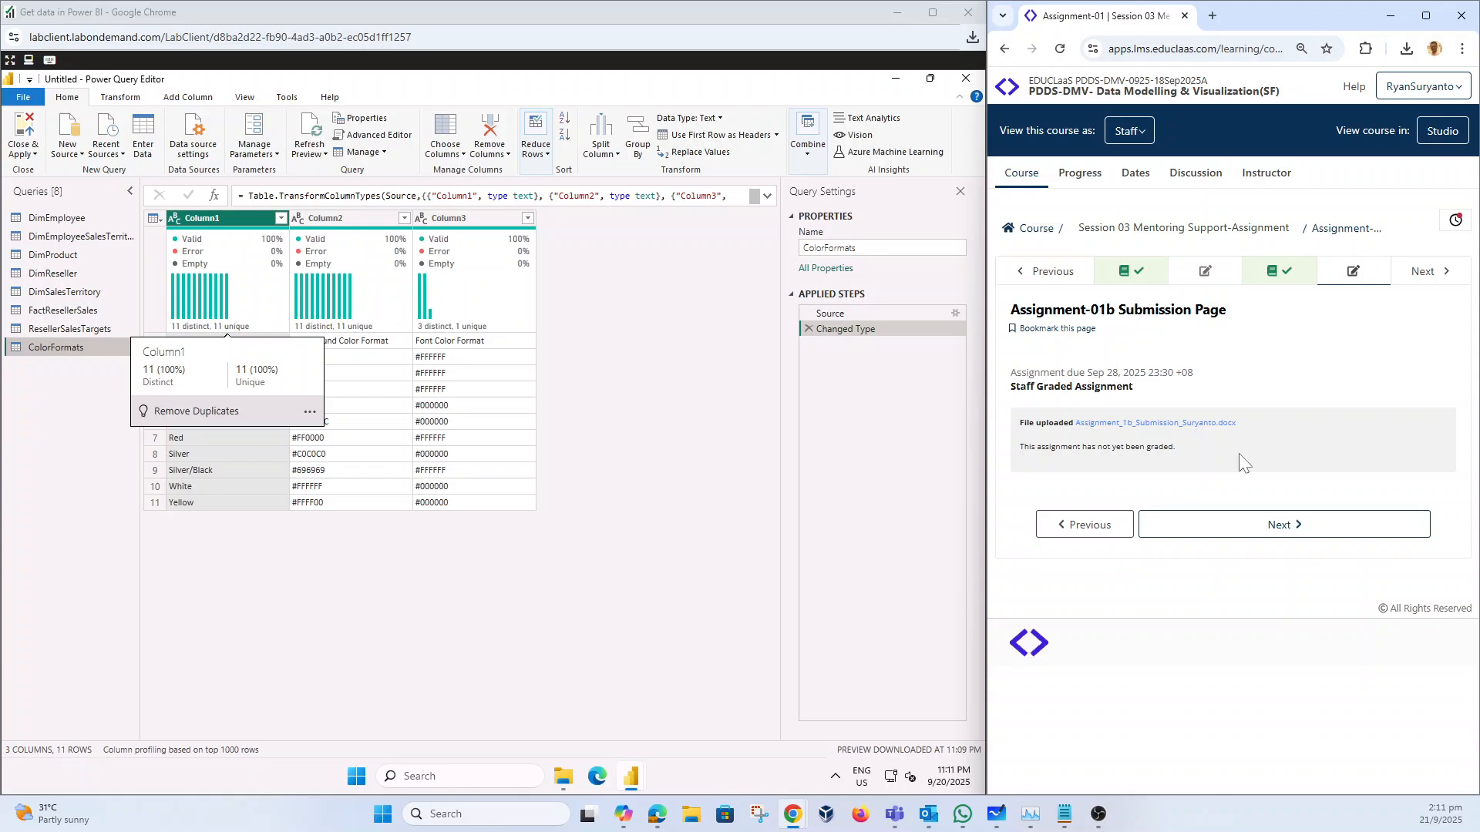